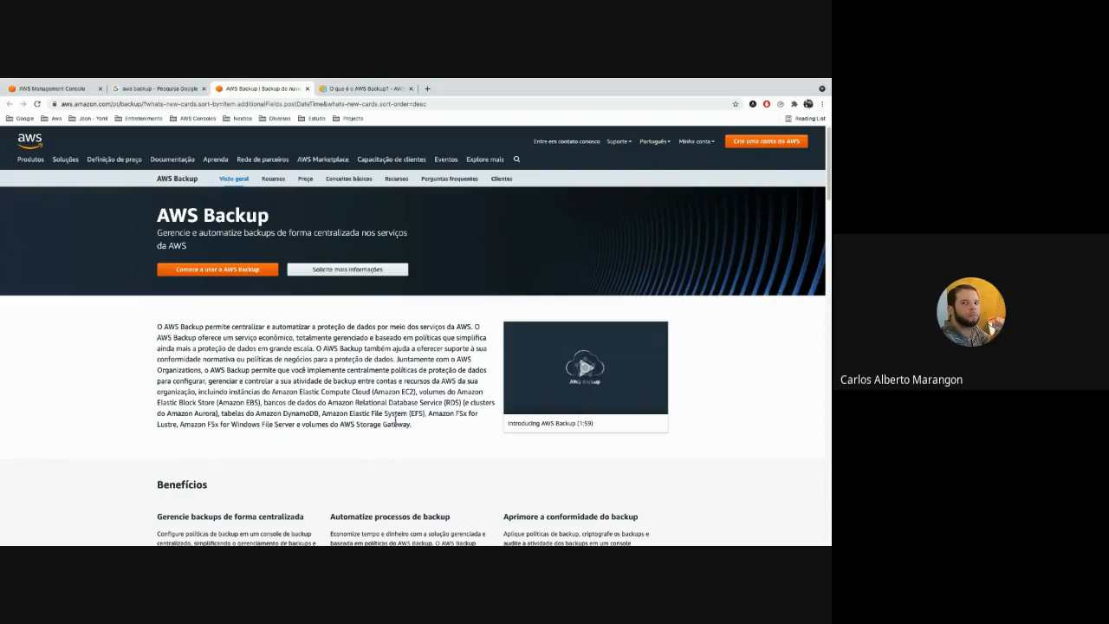
Read the AWS Backup product overview, its benefits and the "Como funciona" diagram.
{"action": "left_click_drag", "start_coordinate": [237, 348], "coordinate": [272, 392]}
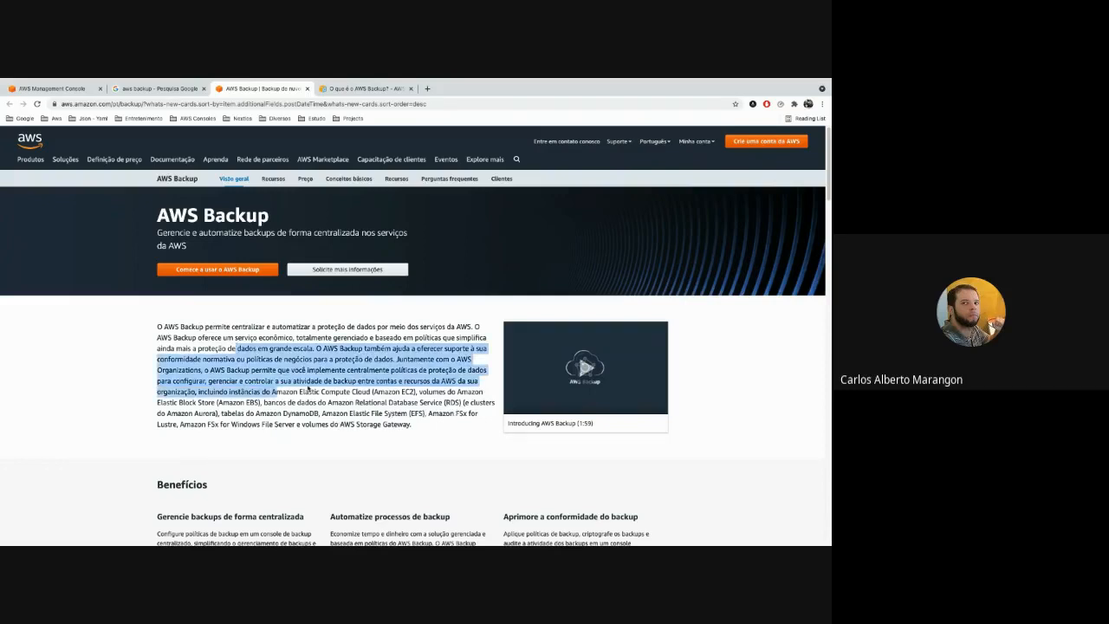
{"action": "left_click", "coordinate": [277, 382]}
{"action": "scroll", "coordinate": [188, 358], "scroll_direction": "down", "scroll_amount": 2}
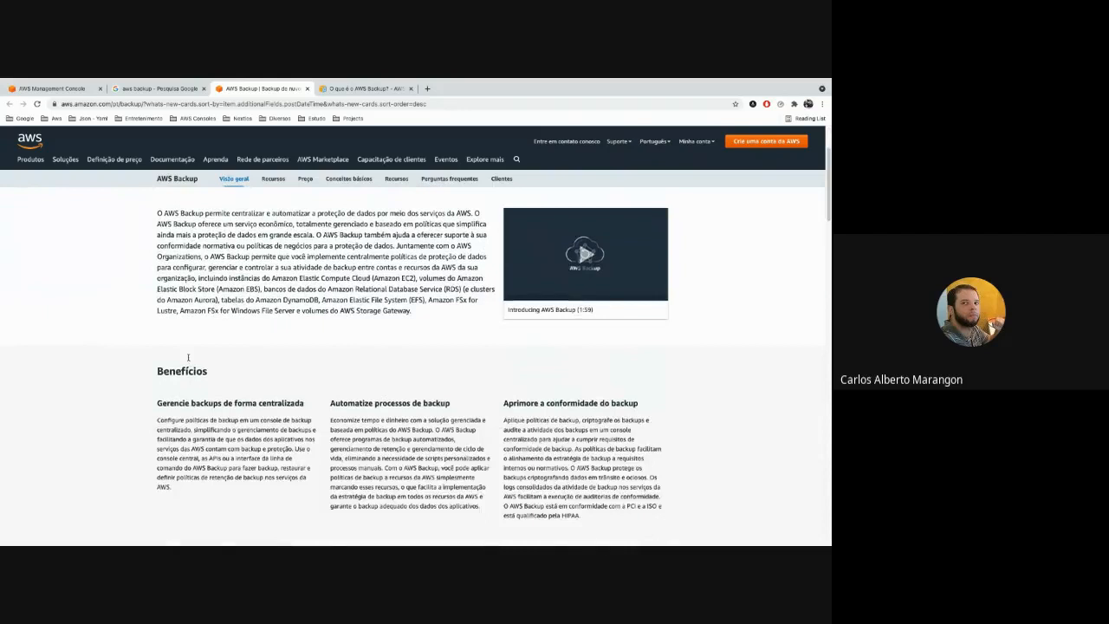
{"action": "scroll", "coordinate": [188, 358], "scroll_direction": "down", "scroll_amount": 5}
{"action": "scroll", "coordinate": [170, 368], "scroll_direction": "up", "scroll_amount": 1}
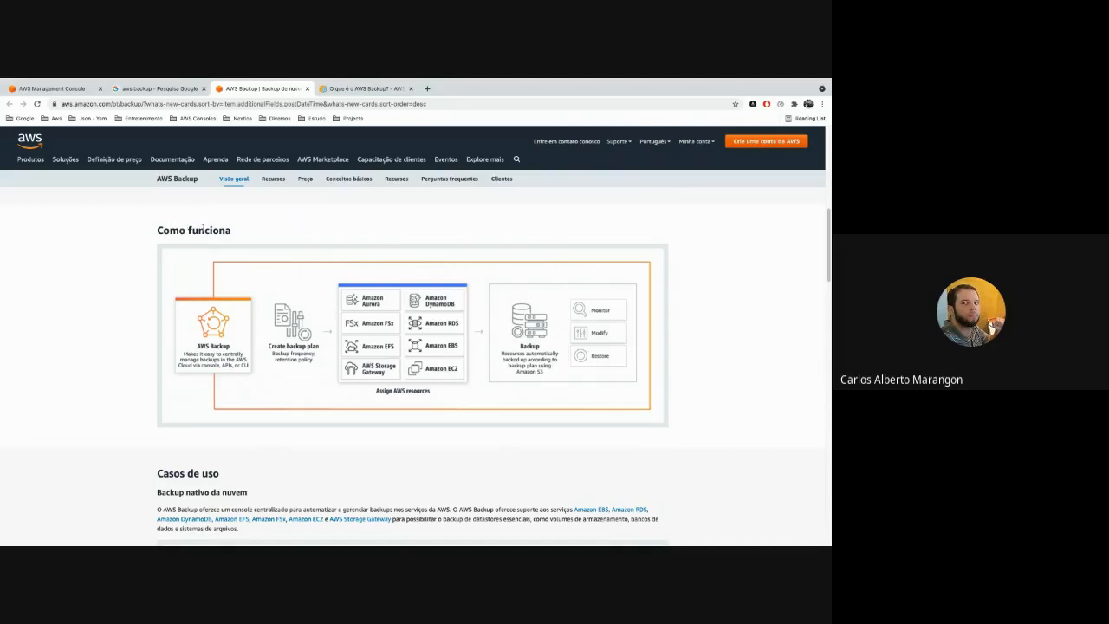
Go to the Google results for "aws backup" and view the related search suggestions.
{"action": "left_click", "coordinate": [155, 90]}
{"action": "scroll", "coordinate": [300, 274], "scroll_direction": "up", "scroll_amount": 2}
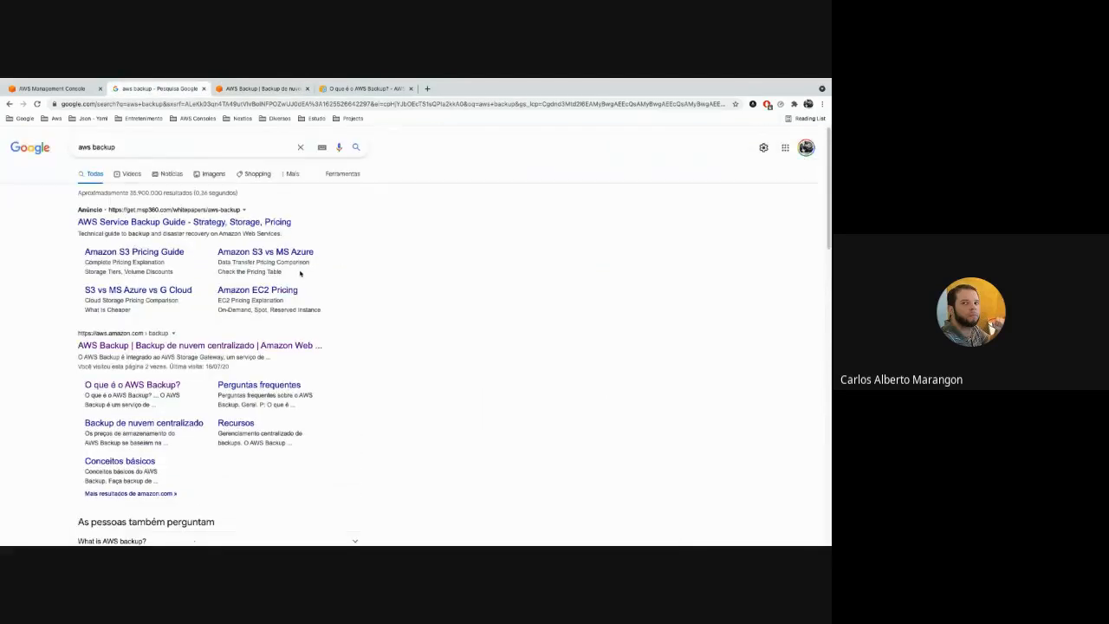
{"action": "left_click", "coordinate": [90, 146]}
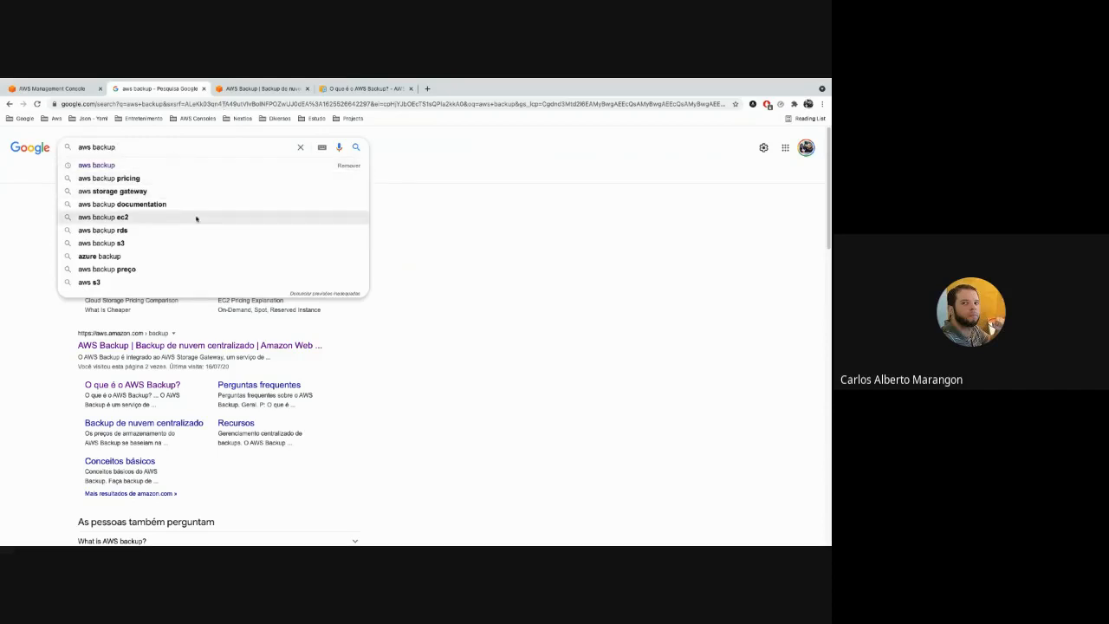
{"action": "left_click", "coordinate": [509, 220]}
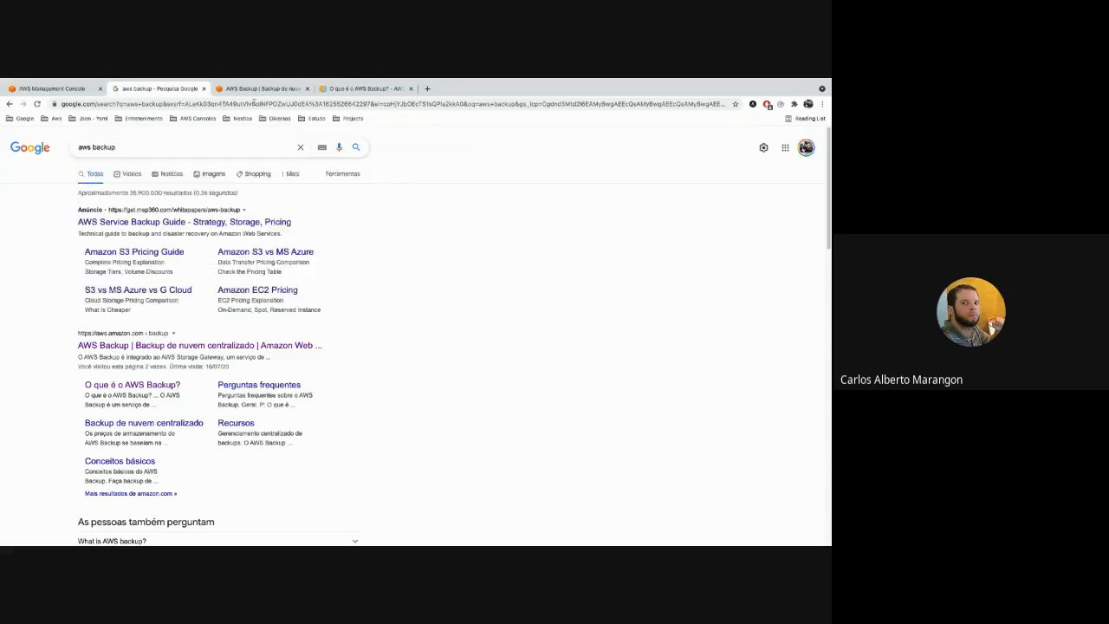
Return to the AWS Backup product page and examine the "Backup nativo da nuvem" use case diagram.
{"action": "left_click", "coordinate": [255, 88]}
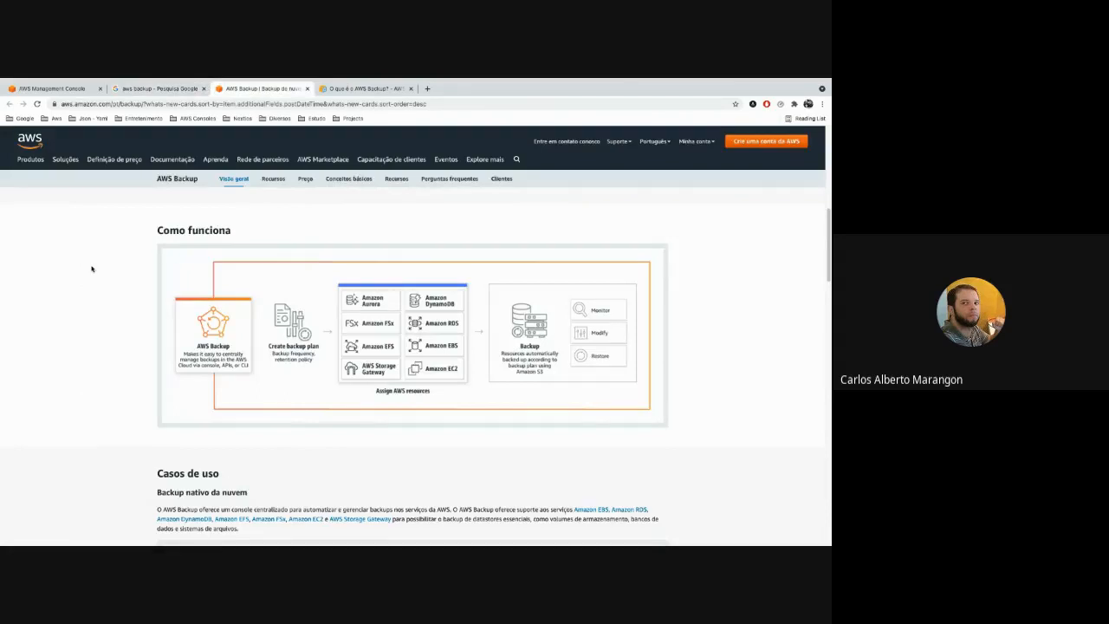
{"action": "scroll", "coordinate": [92, 269], "scroll_direction": "down", "scroll_amount": 3}
{"action": "scroll", "coordinate": [92, 269], "scroll_direction": "down", "scroll_amount": 9}
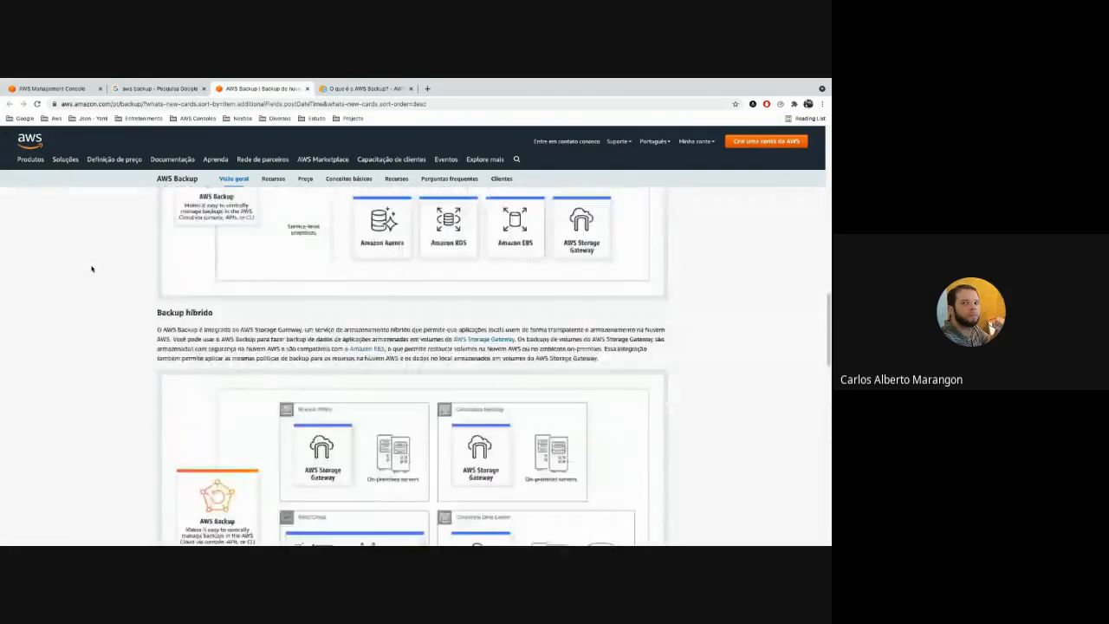
{"action": "scroll", "coordinate": [92, 269], "scroll_direction": "up", "scroll_amount": 4}
{"action": "scroll", "coordinate": [92, 268], "scroll_direction": "up", "scroll_amount": 2}
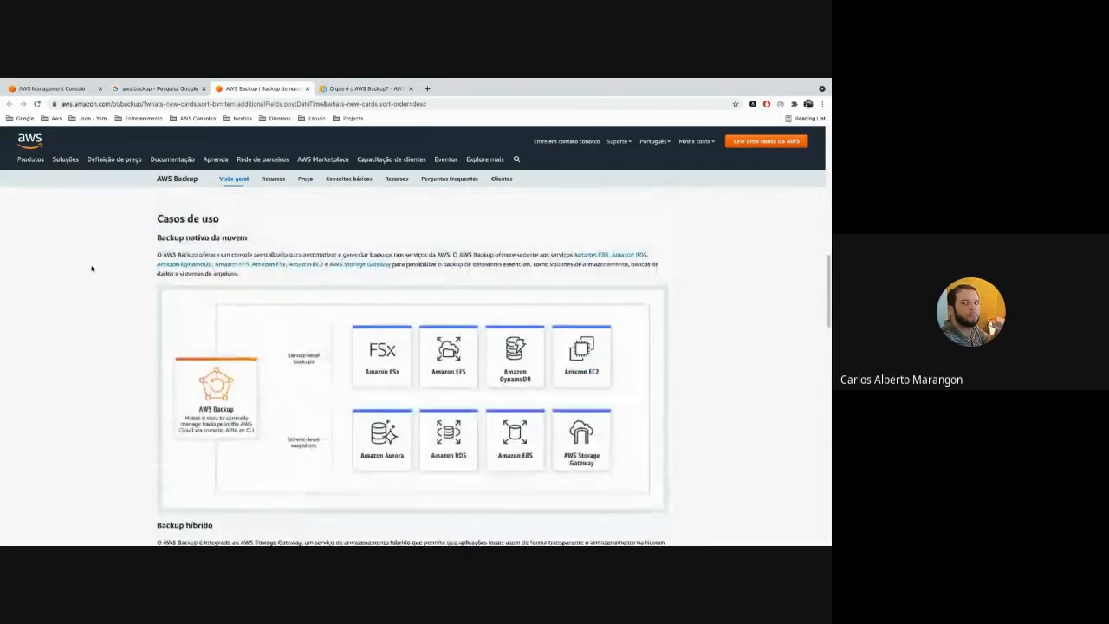
{"action": "scroll", "coordinate": [92, 268], "scroll_direction": "down", "scroll_amount": 1}
{"action": "scroll", "coordinate": [91, 268], "scroll_direction": "down", "scroll_amount": 1}
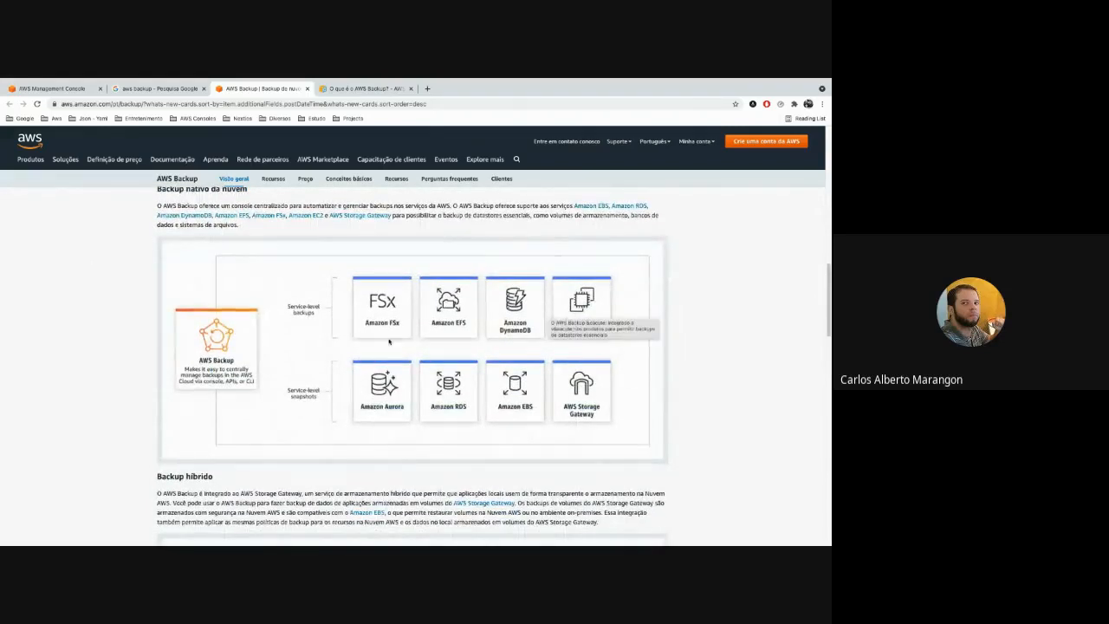
{"action": "scroll", "coordinate": [389, 341], "scroll_direction": "up", "scroll_amount": 1}
Examine the "Backup híbrido" use case diagram on the AWS Backup product page.
{"action": "scroll", "coordinate": [151, 286], "scroll_direction": "down", "scroll_amount": 5}
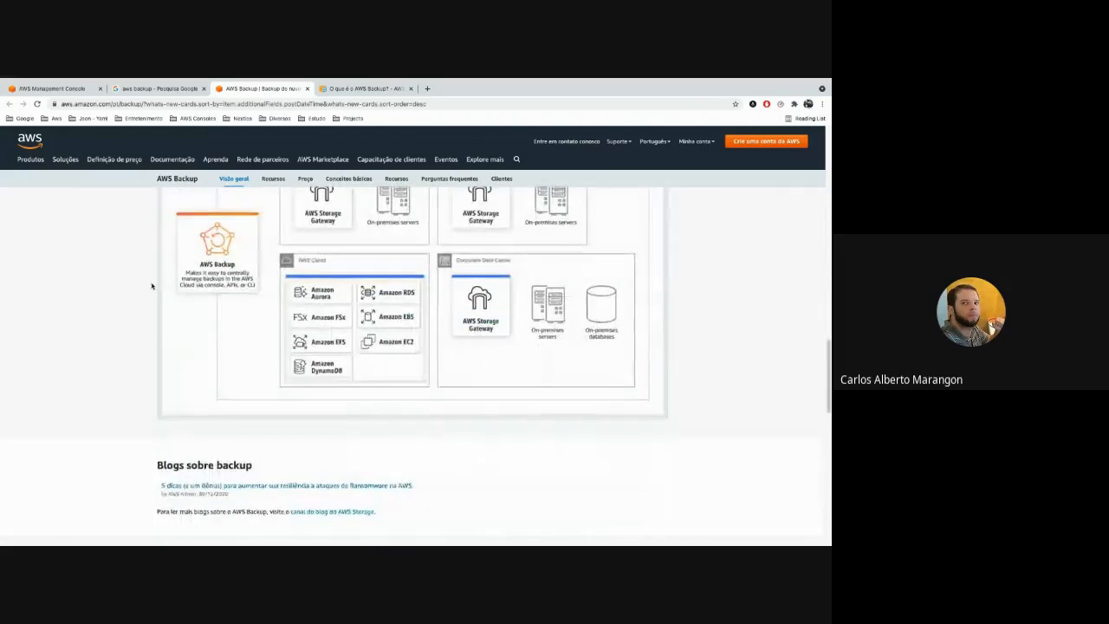
{"action": "scroll", "coordinate": [152, 286], "scroll_direction": "up", "scroll_amount": 3}
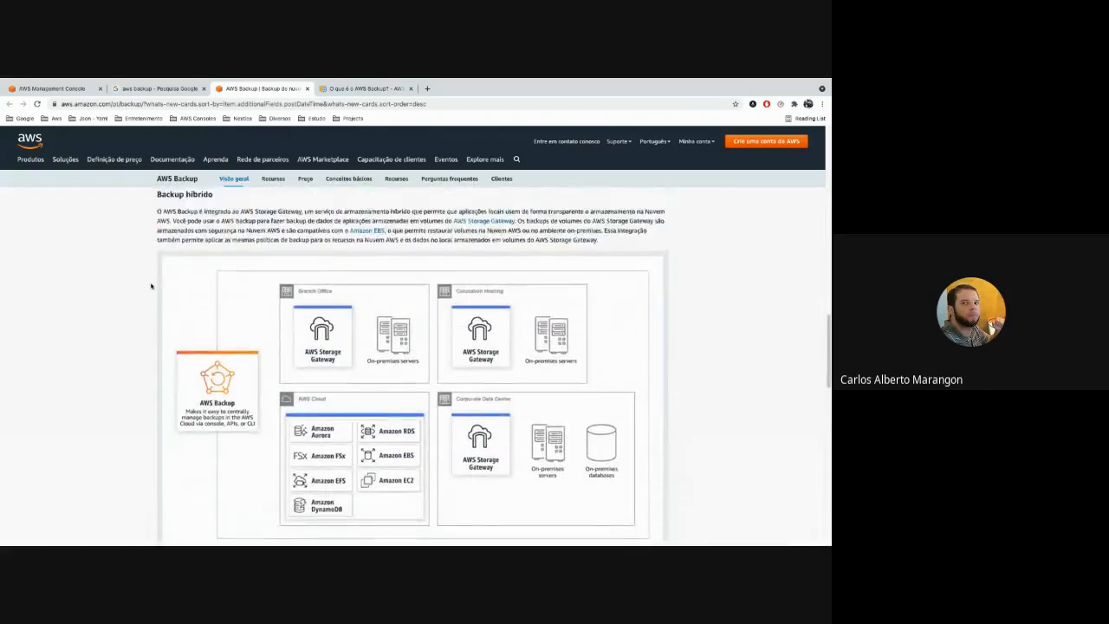
{"action": "scroll", "coordinate": [151, 286], "scroll_direction": "up", "scroll_amount": 2}
{"action": "scroll", "coordinate": [151, 286], "scroll_direction": "down", "scroll_amount": 5}
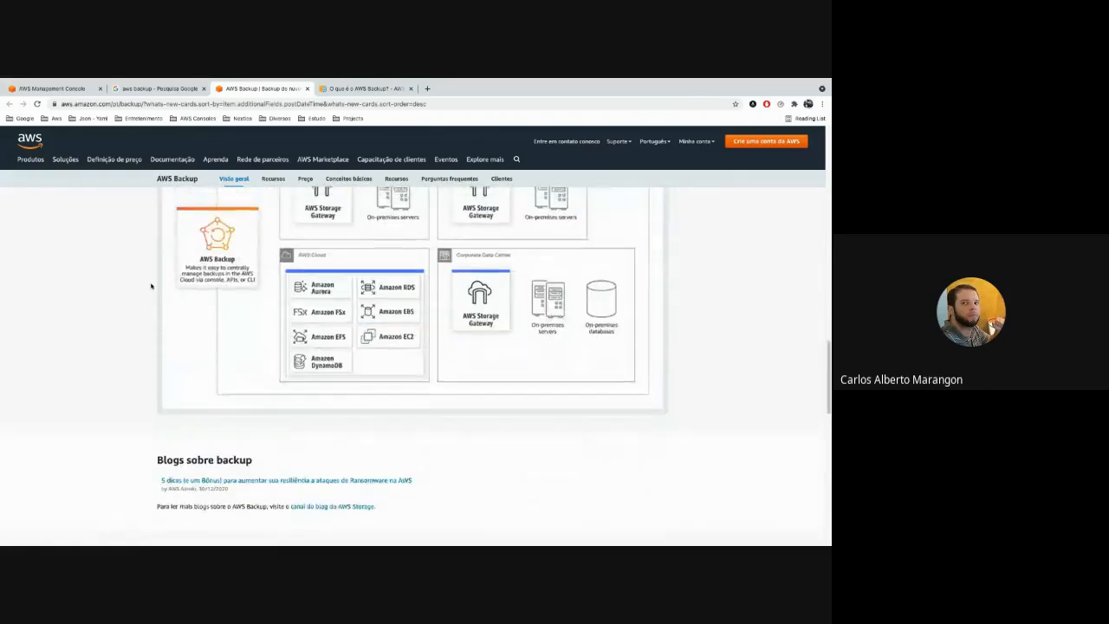
{"action": "scroll", "coordinate": [151, 286], "scroll_direction": "up", "scroll_amount": 2}
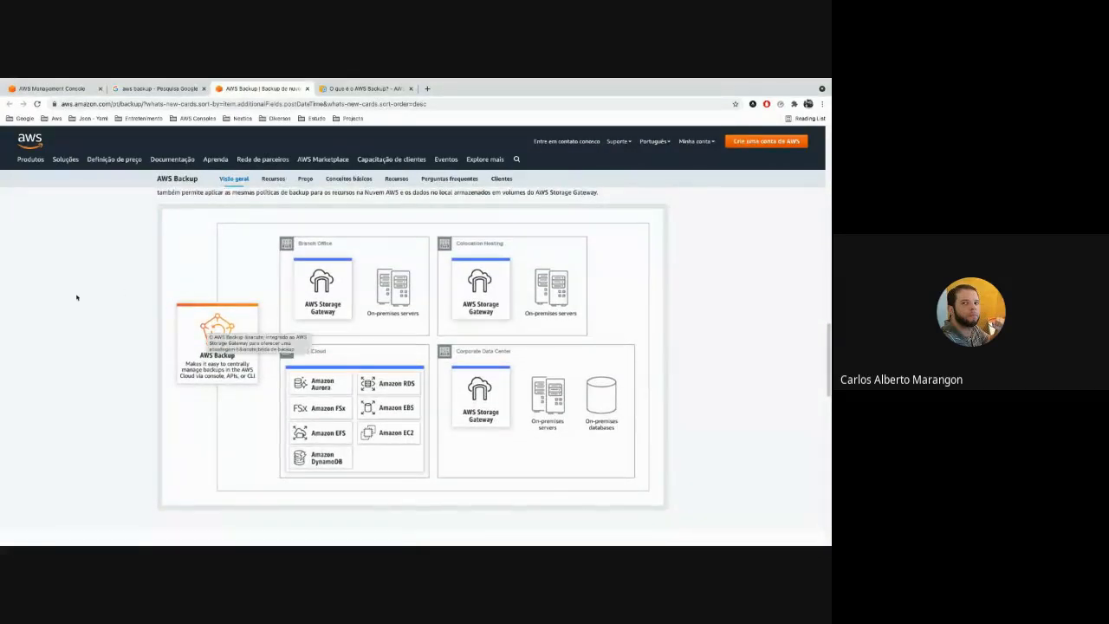
{"action": "scroll", "coordinate": [54, 284], "scroll_direction": "down", "scroll_amount": 1}
{"action": "scroll", "coordinate": [54, 283], "scroll_direction": "down", "scroll_amount": 1}
{"action": "scroll", "coordinate": [55, 283], "scroll_direction": "up", "scroll_amount": 10}
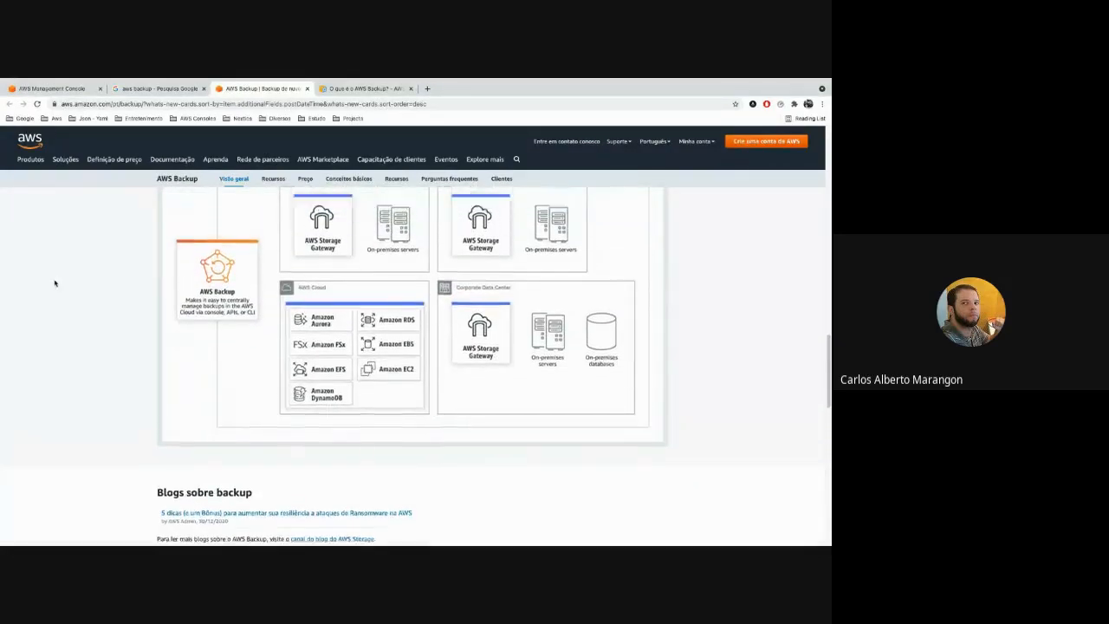
Open the AWS Backup pricing page and read the introductory paragraph on how storage and restores are charged.
{"action": "scroll", "coordinate": [55, 283], "scroll_direction": "up", "scroll_amount": 10}
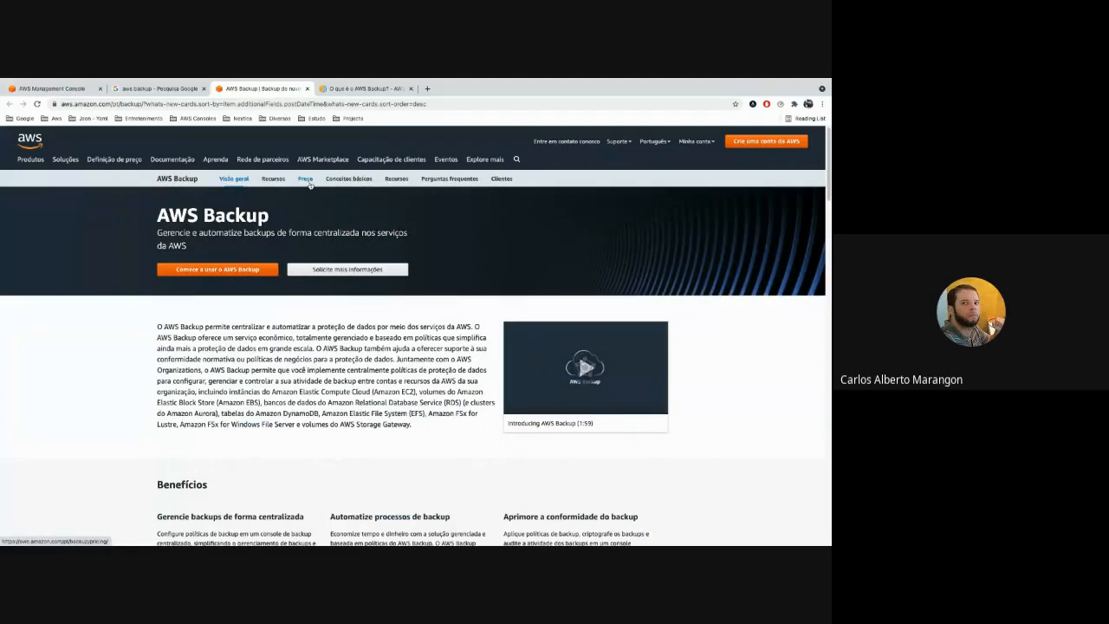
{"action": "left_click", "coordinate": [304, 179]}
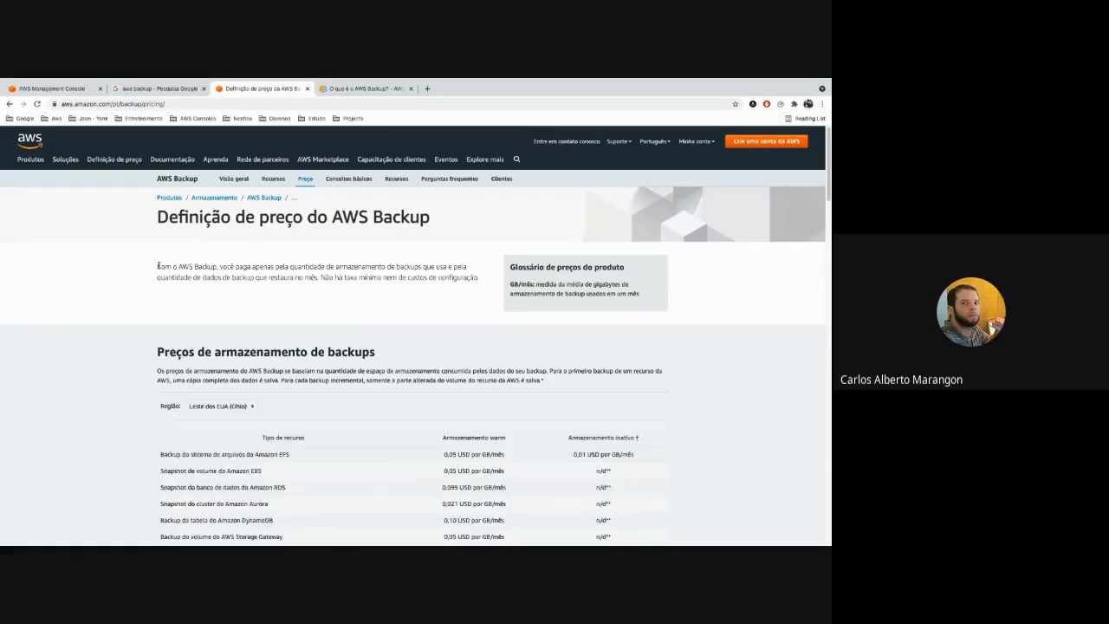
{"action": "left_click_drag", "start_coordinate": [159, 266], "coordinate": [479, 279]}
{"action": "left_click", "coordinate": [479, 279]}
{"action": "left_click_drag", "start_coordinate": [288, 265], "coordinate": [434, 267]}
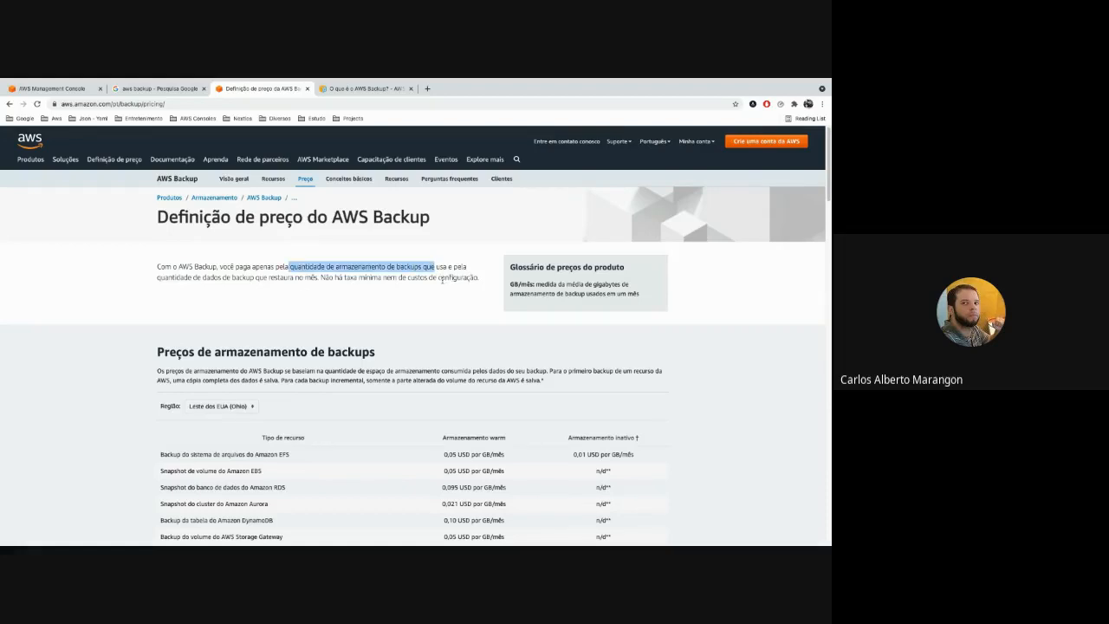
{"action": "left_click", "coordinate": [378, 278]}
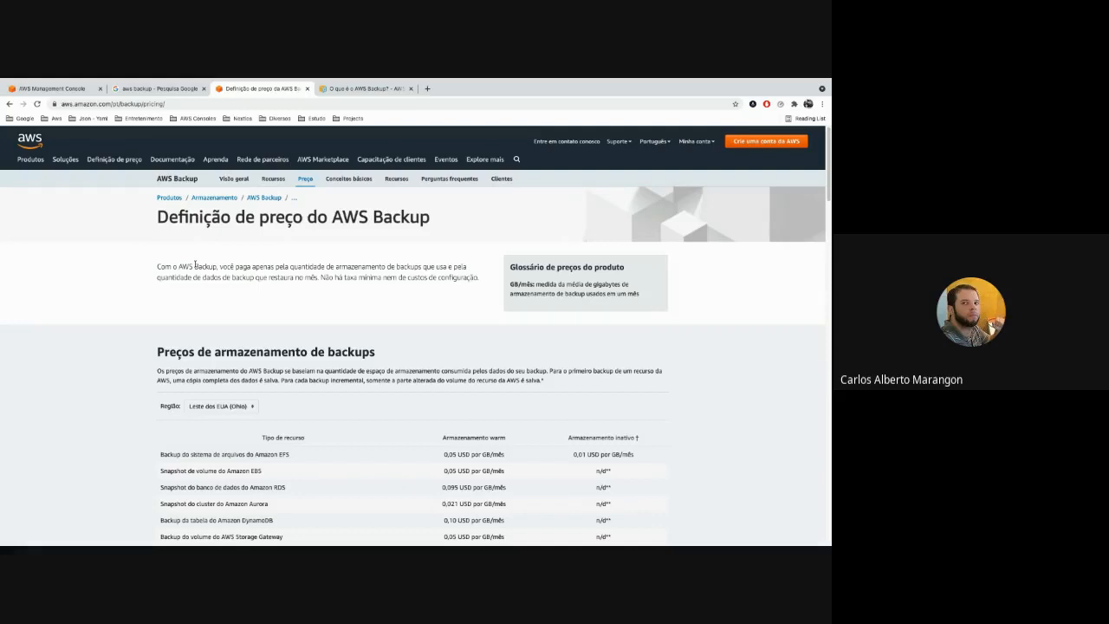
{"action": "left_click_drag", "start_coordinate": [158, 266], "coordinate": [482, 279]}
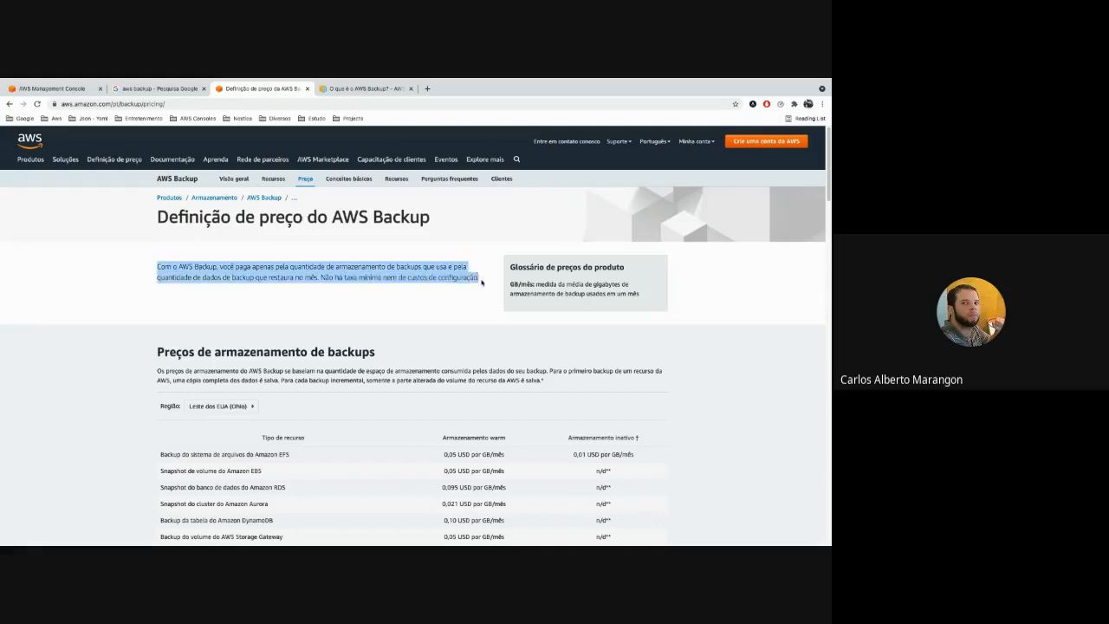
{"action": "left_click", "coordinate": [481, 279]}
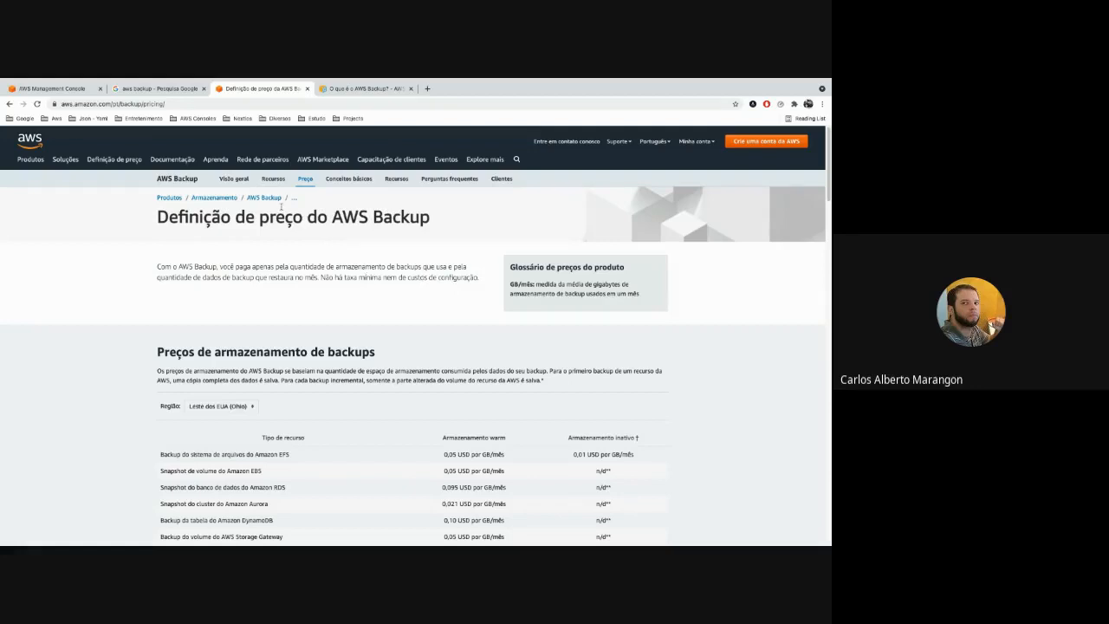
Switch to the AWS Backup developer guide and review the "O que é o AWS Backup?" page.
{"action": "left_click", "coordinate": [345, 90]}
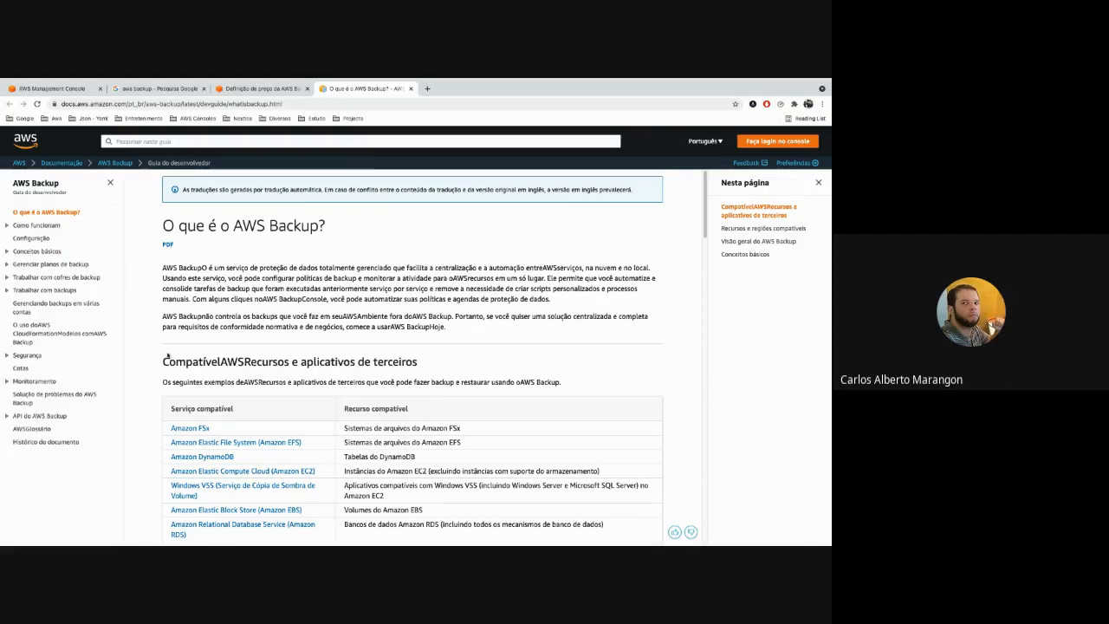
{"action": "scroll", "coordinate": [220, 343], "scroll_direction": "down", "scroll_amount": 1}
{"action": "scroll", "coordinate": [219, 340], "scroll_direction": "up", "scroll_amount": 1}
In the AWS console, open the EC2 instance list without the running-state filter and select the mmti instance.
{"action": "left_click", "coordinate": [55, 89]}
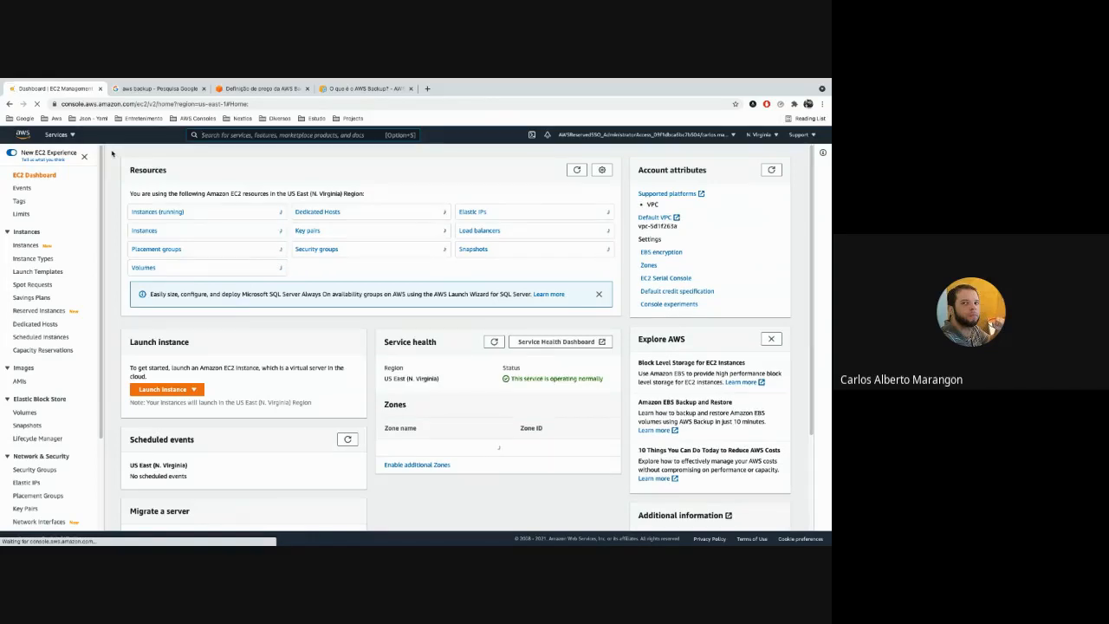
{"action": "left_click", "coordinate": [164, 213]}
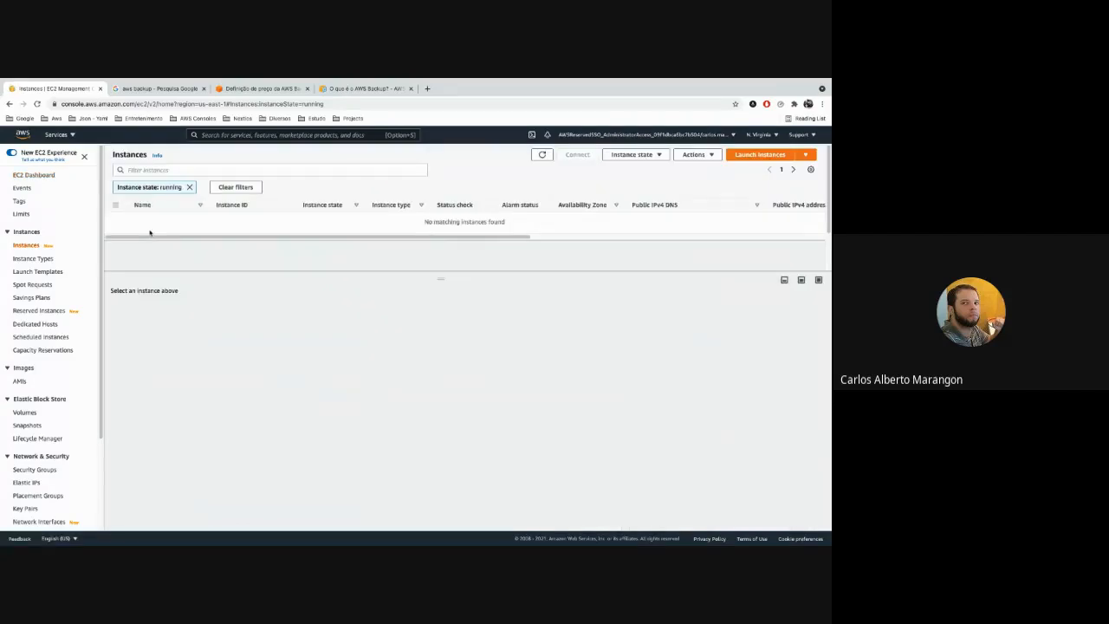
{"action": "left_click", "coordinate": [189, 188]}
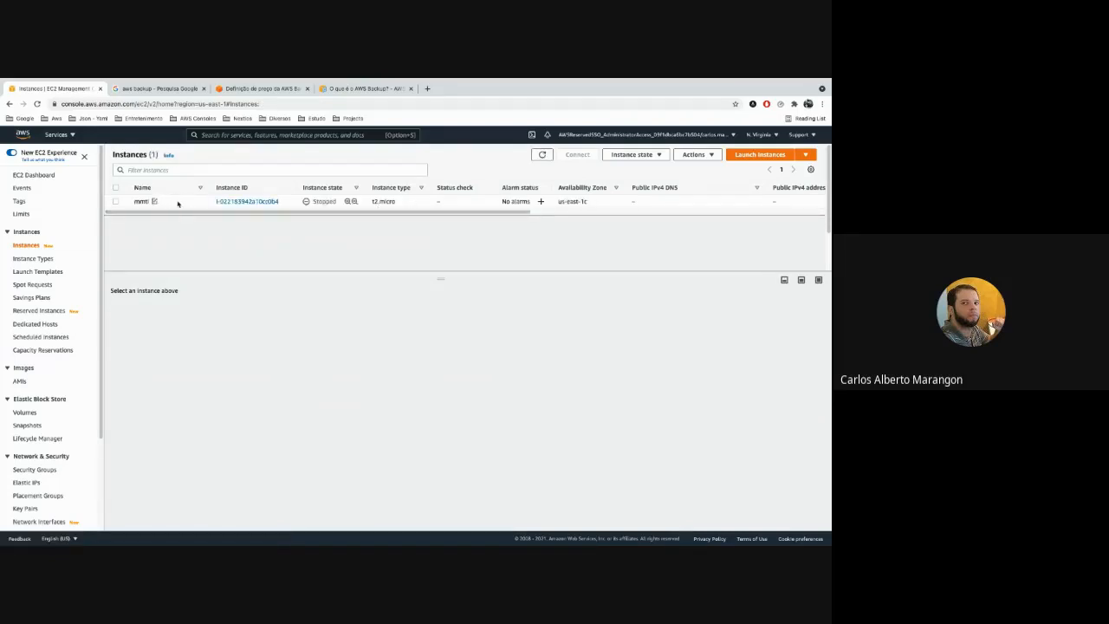
{"action": "left_click", "coordinate": [177, 202]}
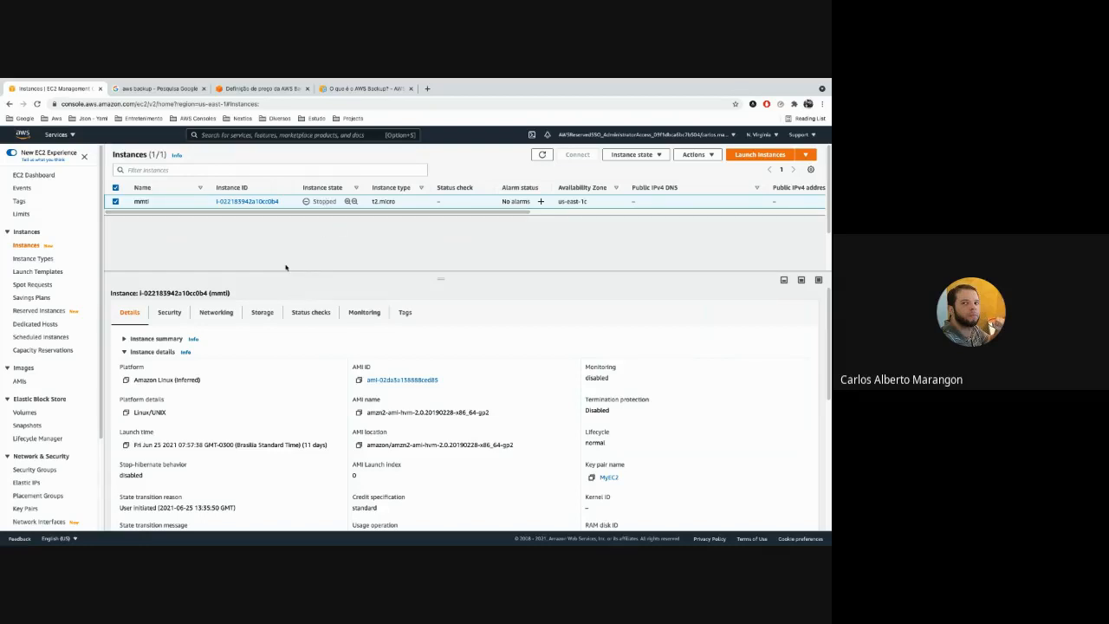
Close the Google search, AWS Backup pricing and AWS Backup documentation pages, keeping only the EC2 console open.
{"action": "left_click", "coordinate": [203, 88]}
{"action": "left_click", "coordinate": [204, 88]}
{"action": "left_click", "coordinate": [204, 89]}
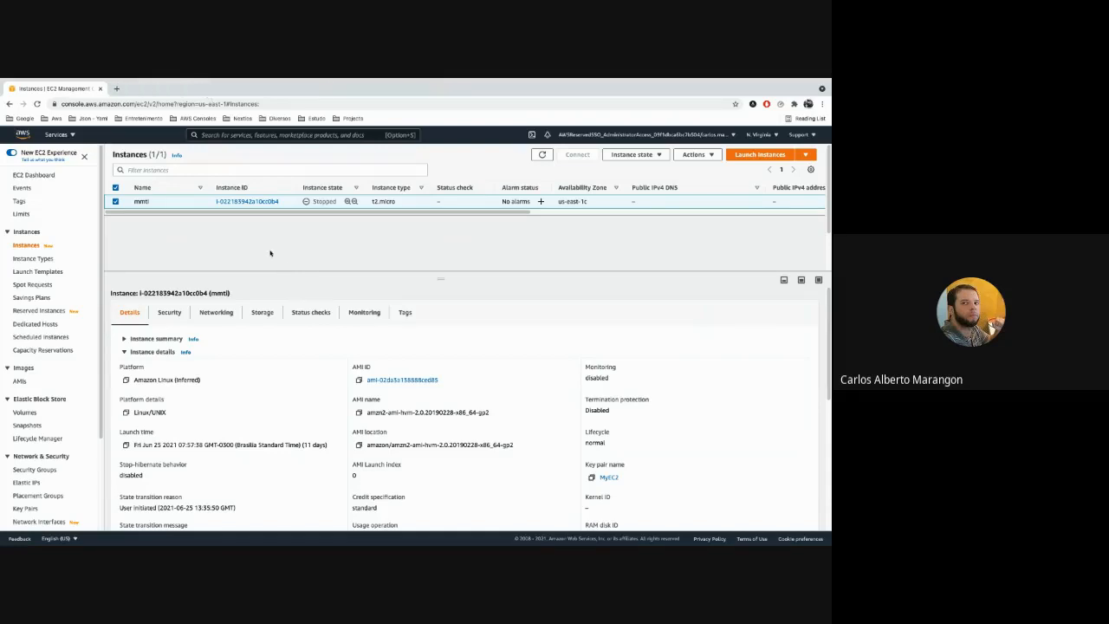
Show the mmti instance's tags and check the Backup key and its value.
{"action": "left_click", "coordinate": [405, 314]}
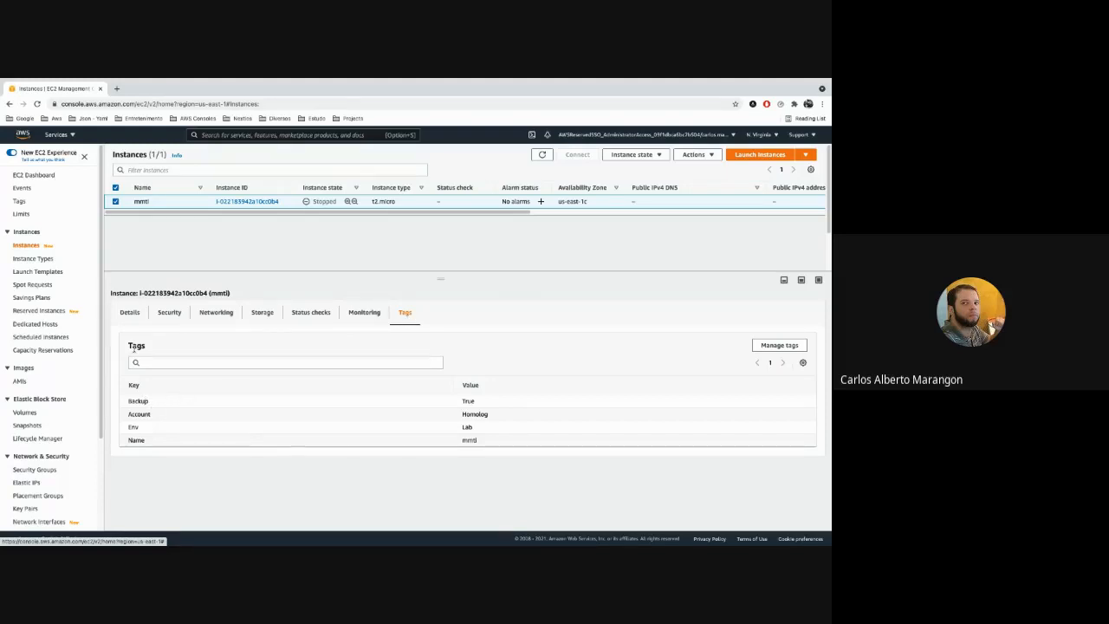
{"action": "double_click", "coordinate": [135, 401]}
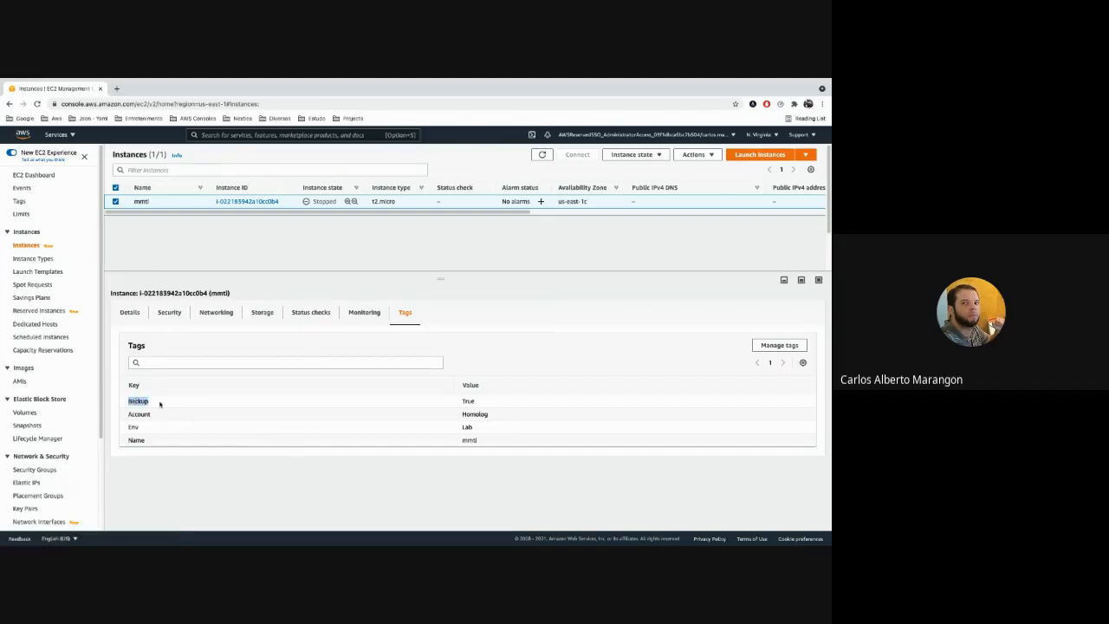
{"action": "double_click", "coordinate": [468, 401]}
{"action": "left_click", "coordinate": [465, 401]}
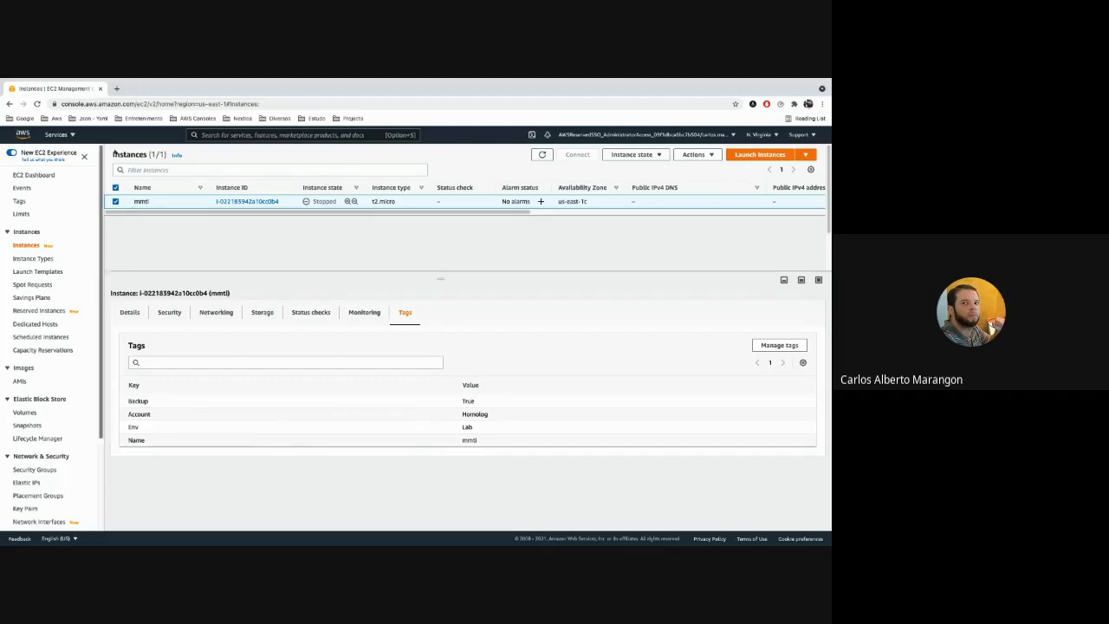
Go to the DynamoDB service, list its tables and open the details of the teste2 table.
{"action": "left_click", "coordinate": [217, 136]}
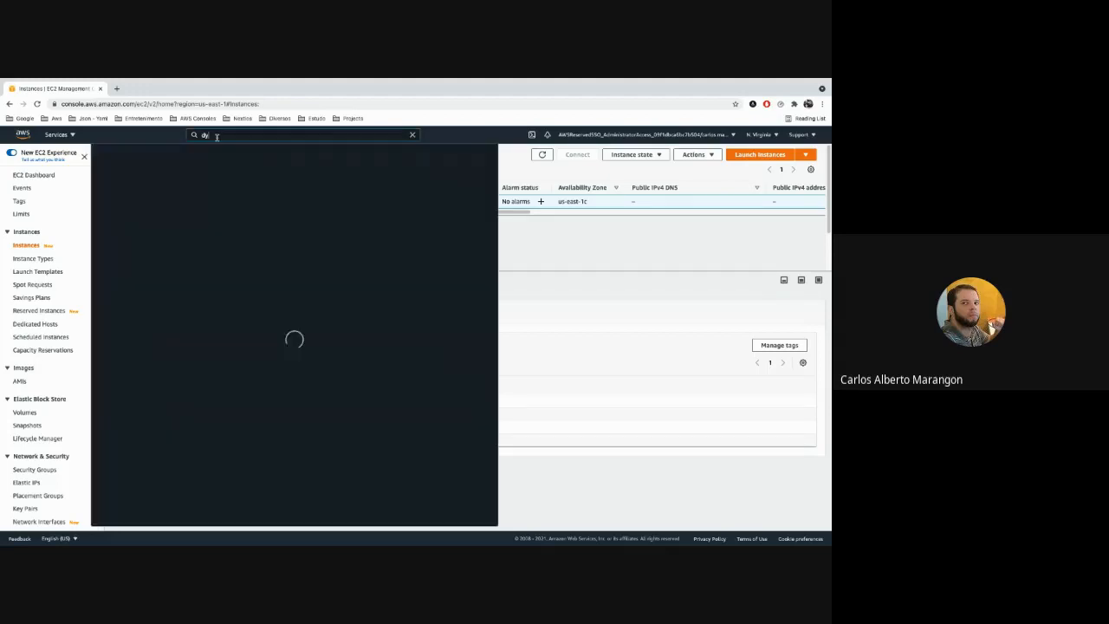
{"action": "type", "text": "dynamoDB"}
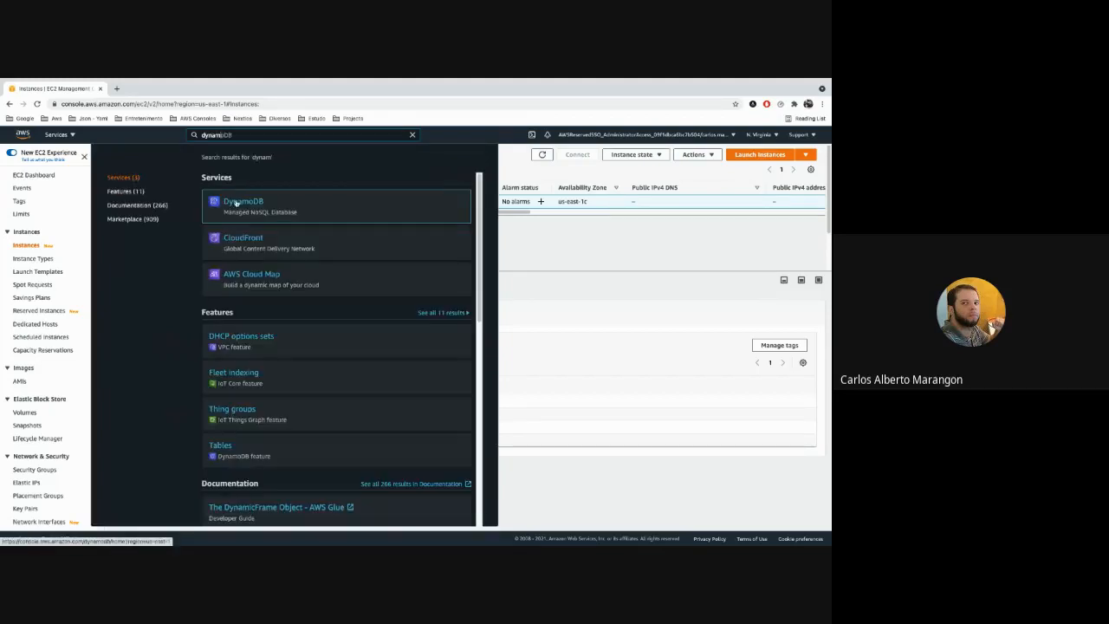
{"action": "left_click", "coordinate": [235, 202]}
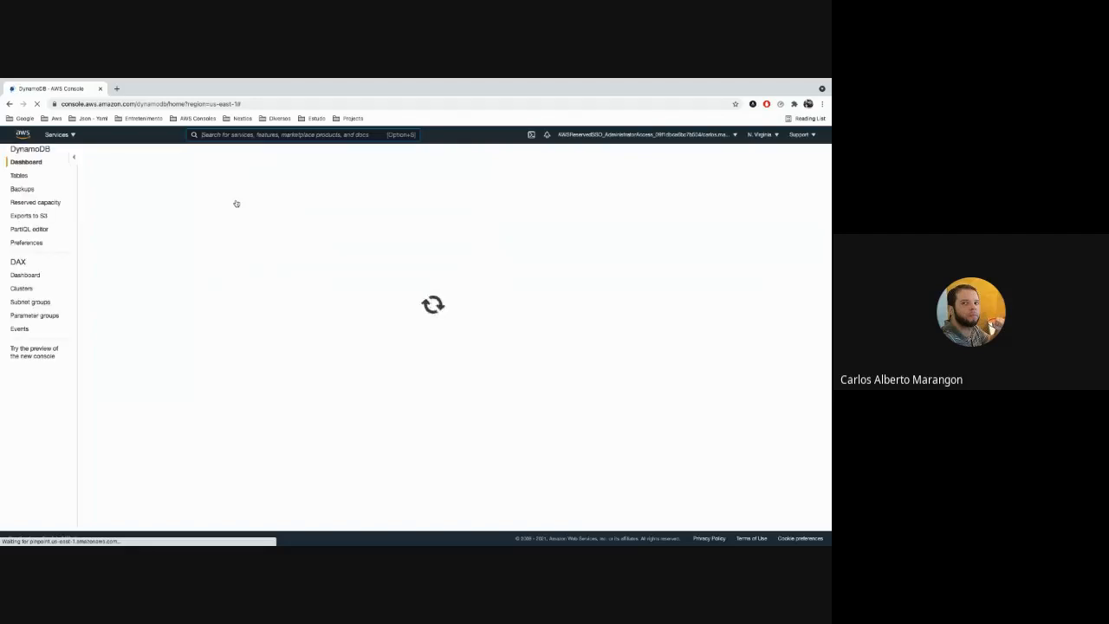
{"action": "left_click", "coordinate": [20, 176]}
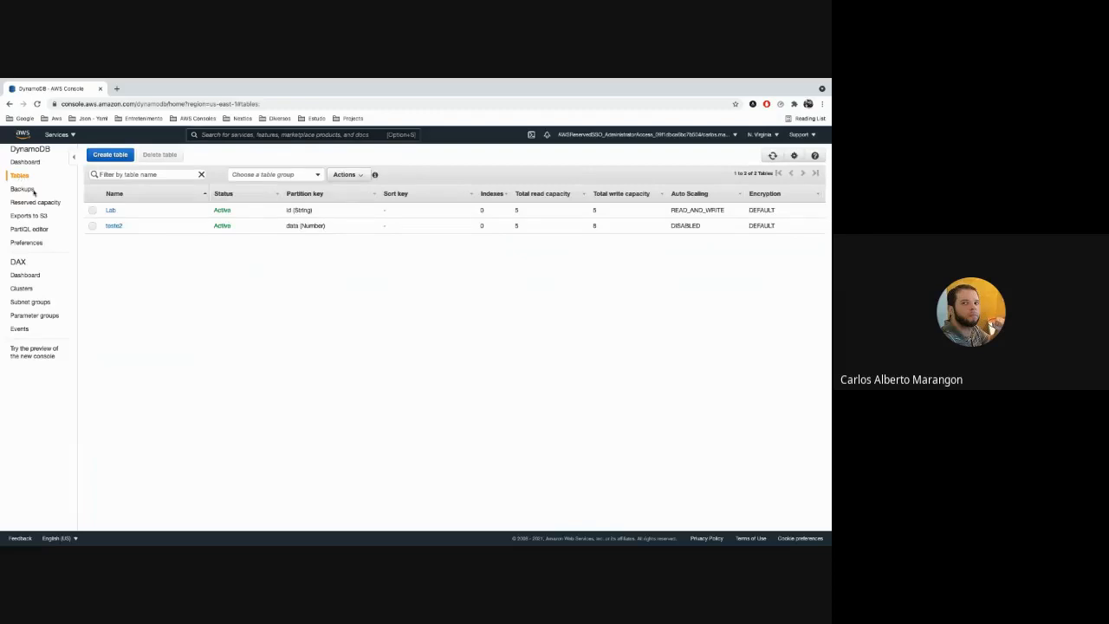
{"action": "left_click", "coordinate": [91, 226]}
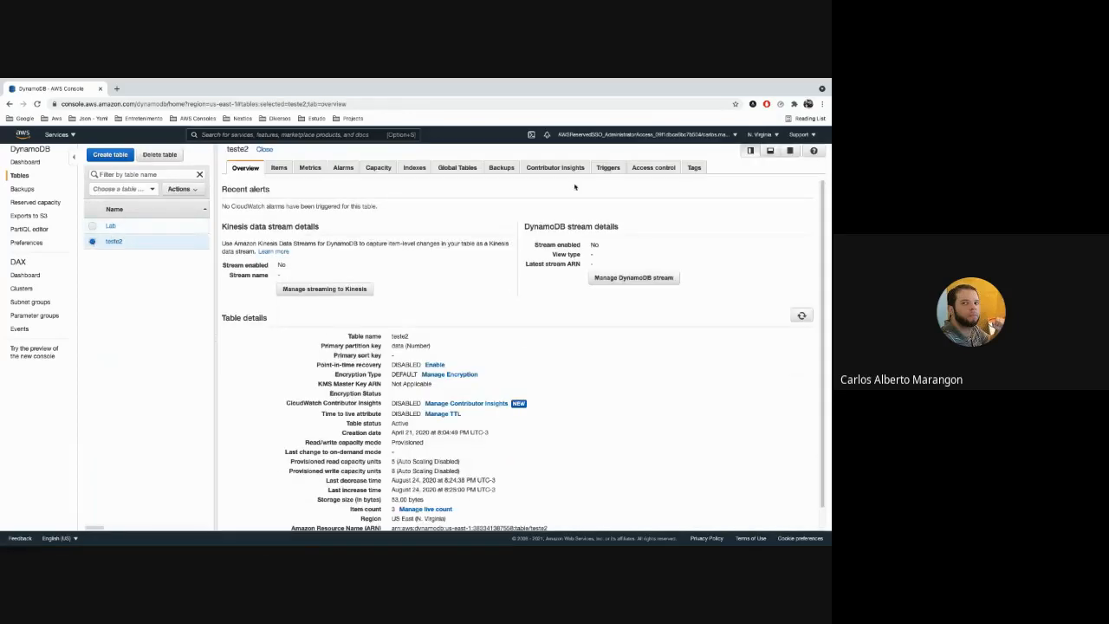
Show the tags of the teste2 and Lab tables and compare whether each has a Backup key and value.
{"action": "left_click", "coordinate": [696, 168]}
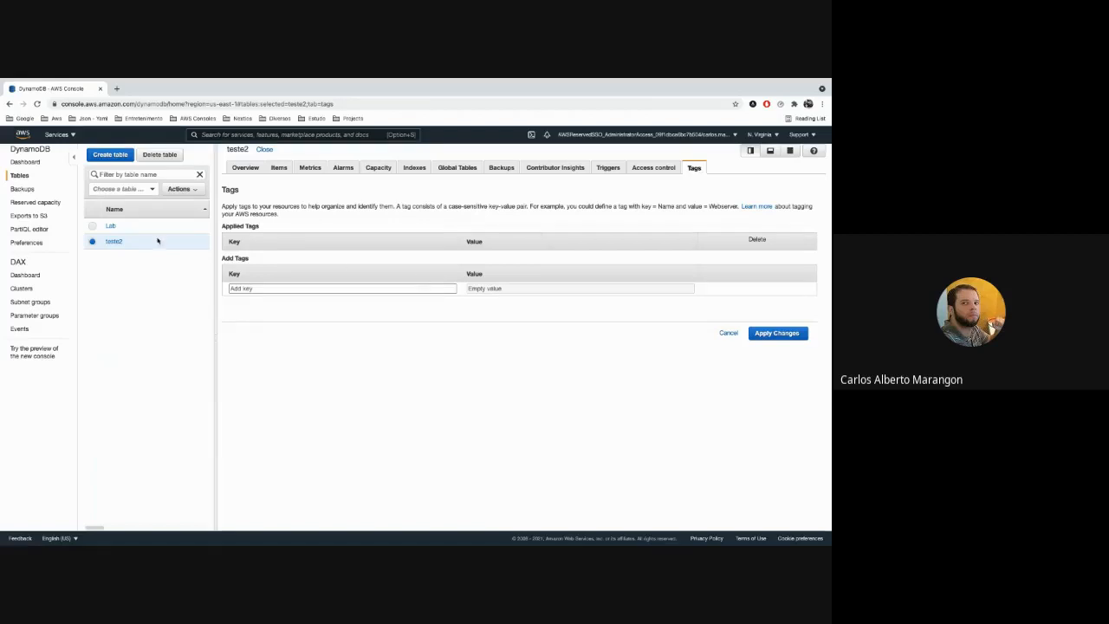
{"action": "left_click", "coordinate": [91, 226]}
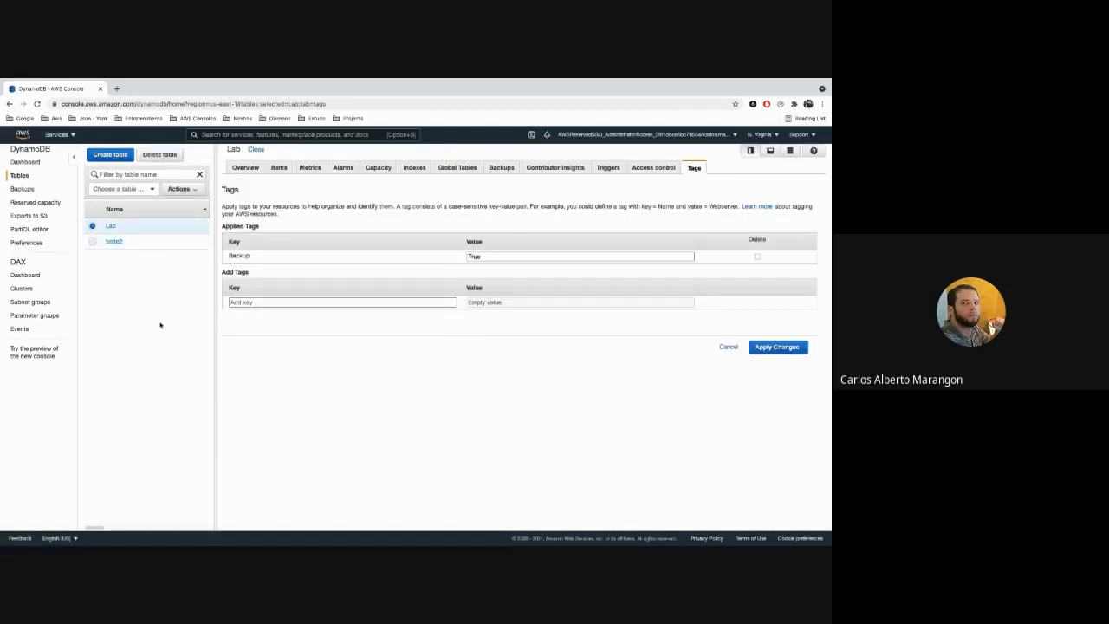
{"action": "double_click", "coordinate": [238, 255]}
{"action": "left_click", "coordinate": [449, 399]}
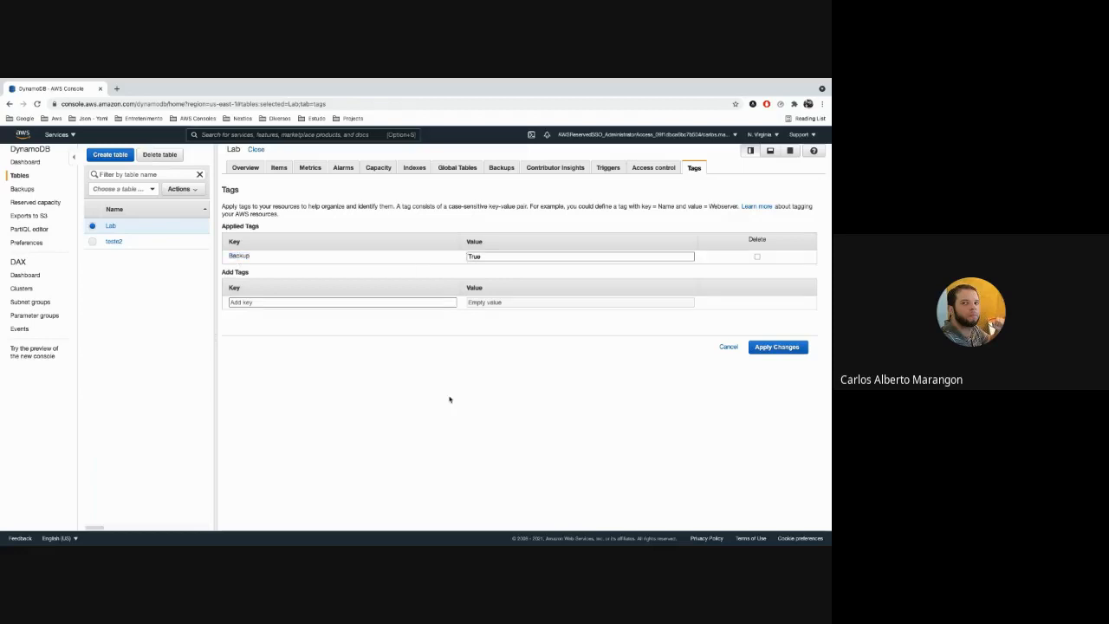
{"action": "left_click", "coordinate": [94, 242]}
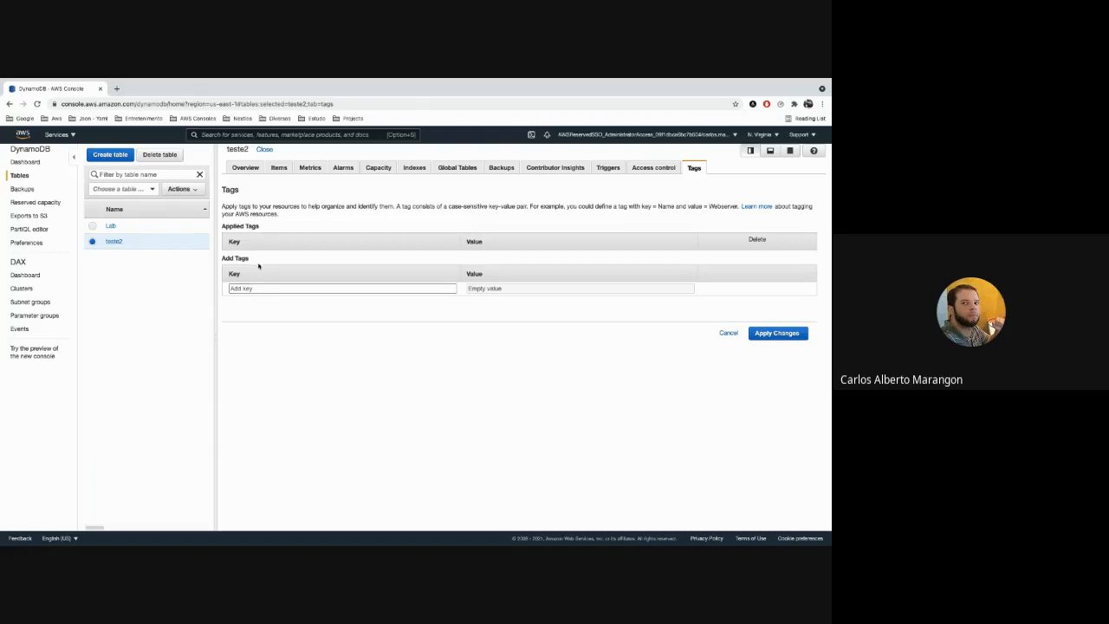
{"action": "left_click", "coordinate": [92, 226]}
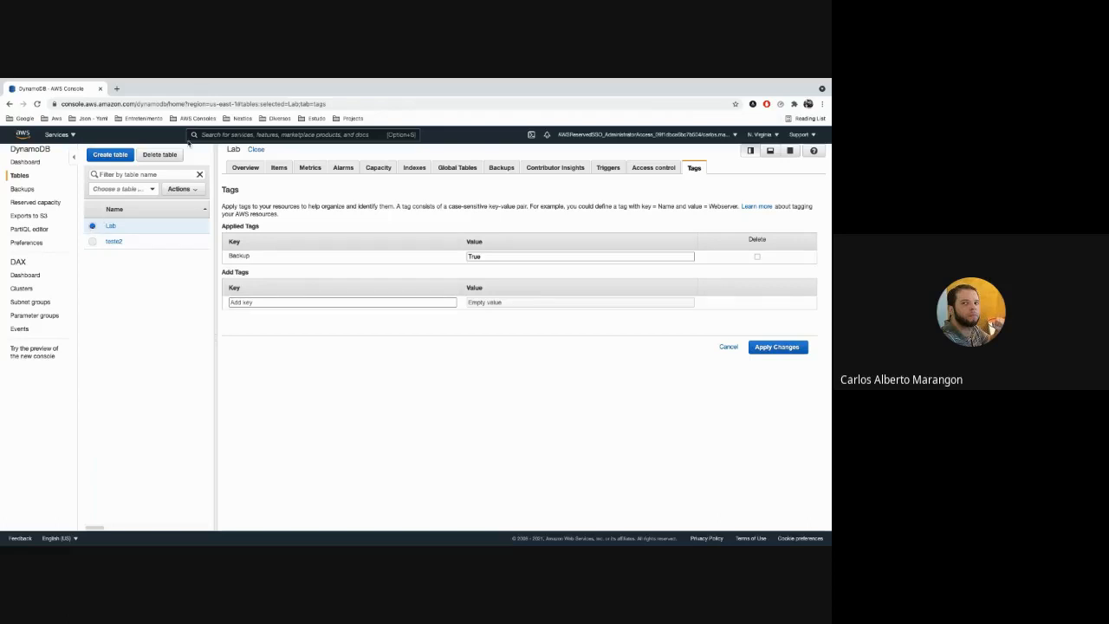
Go to the EFS service's file system list and dismiss the service update notice.
{"action": "left_click", "coordinate": [216, 135]}
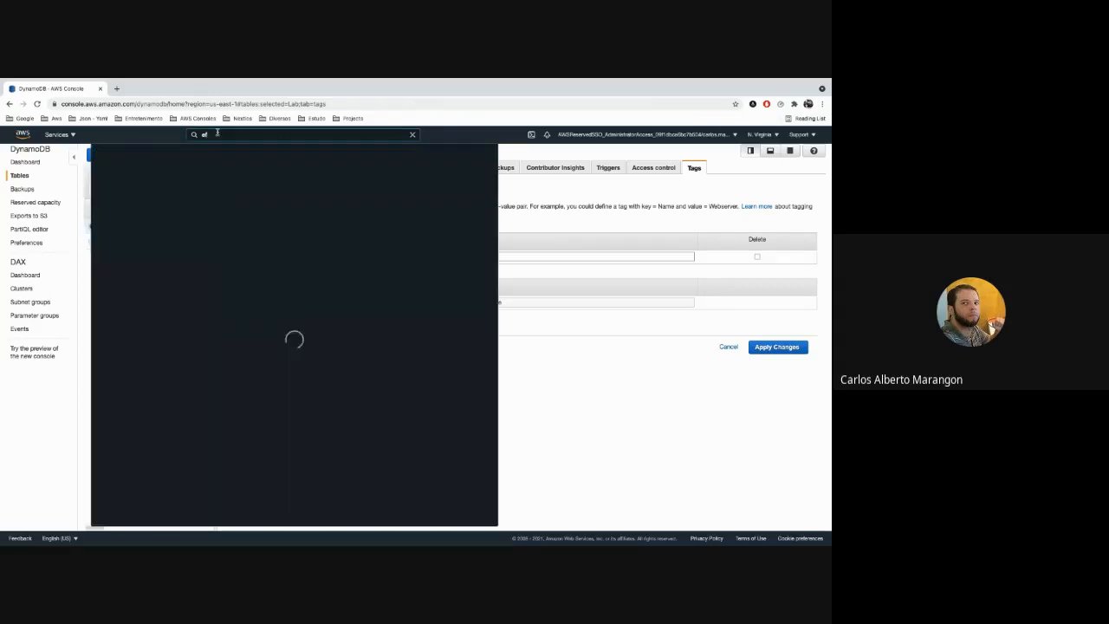
{"action": "type", "text": "ets"}
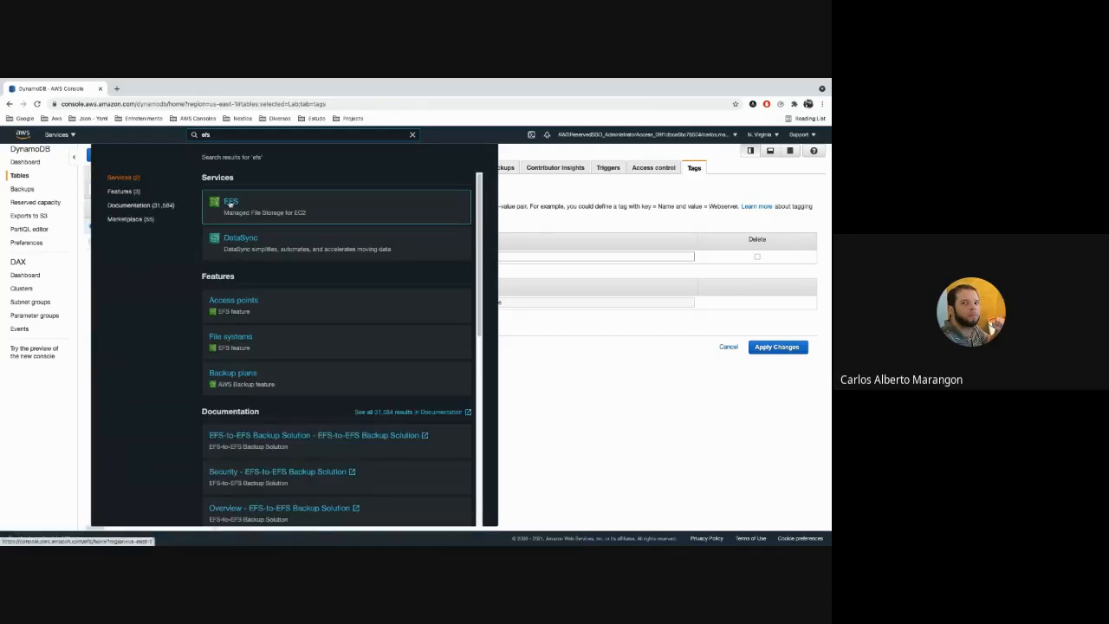
{"action": "left_click", "coordinate": [231, 203]}
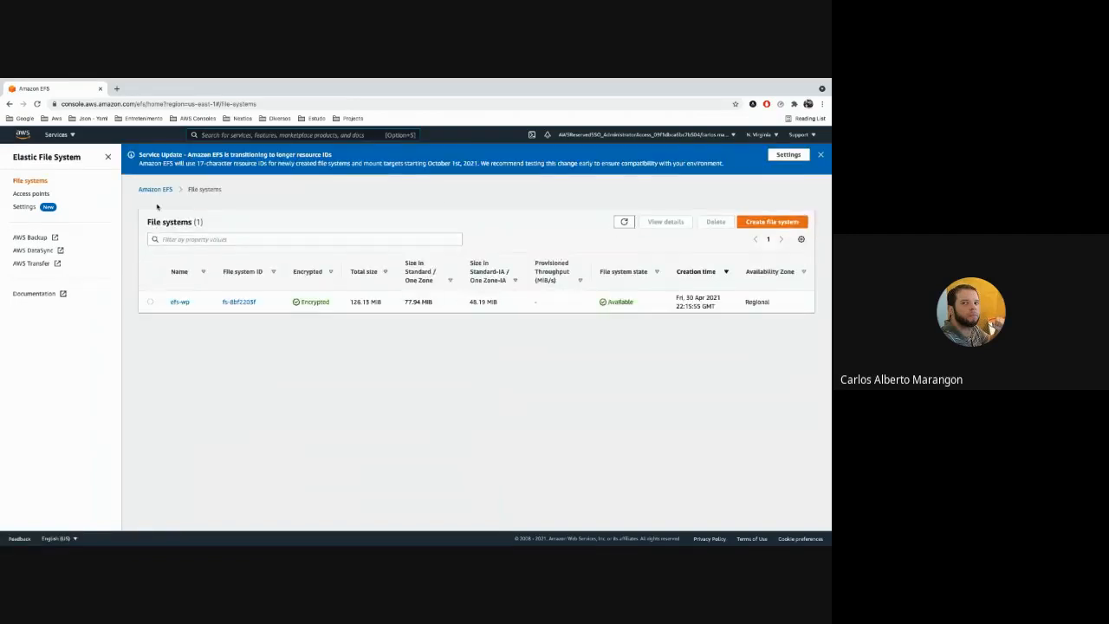
{"action": "left_click", "coordinate": [819, 154]}
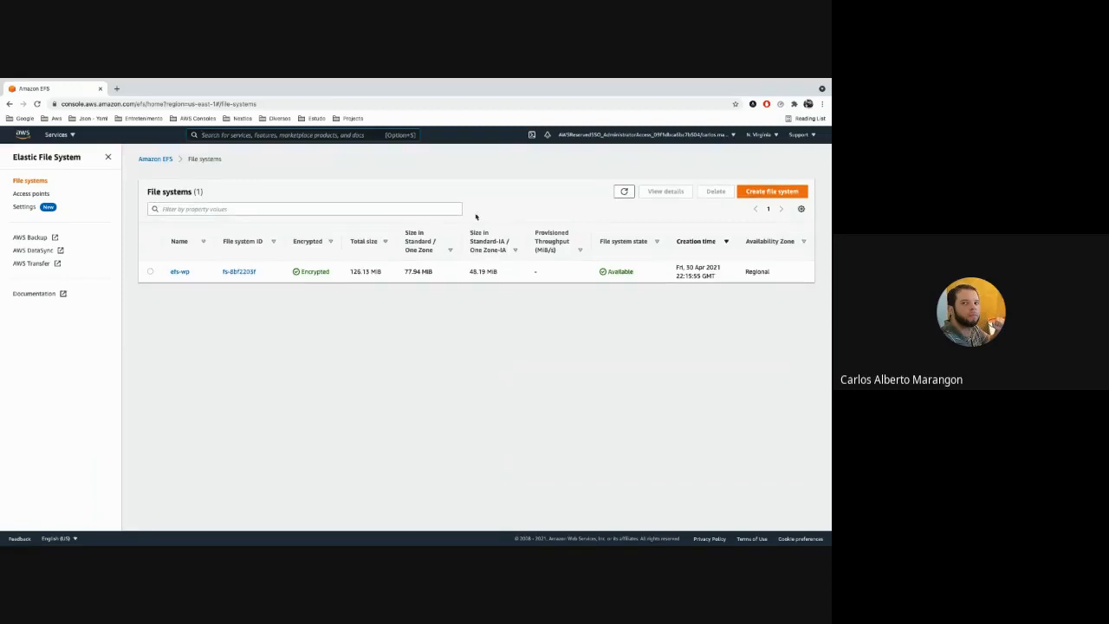
Open the efs-wp file system and show its tags to check the Backup key.
{"action": "left_click", "coordinate": [151, 272]}
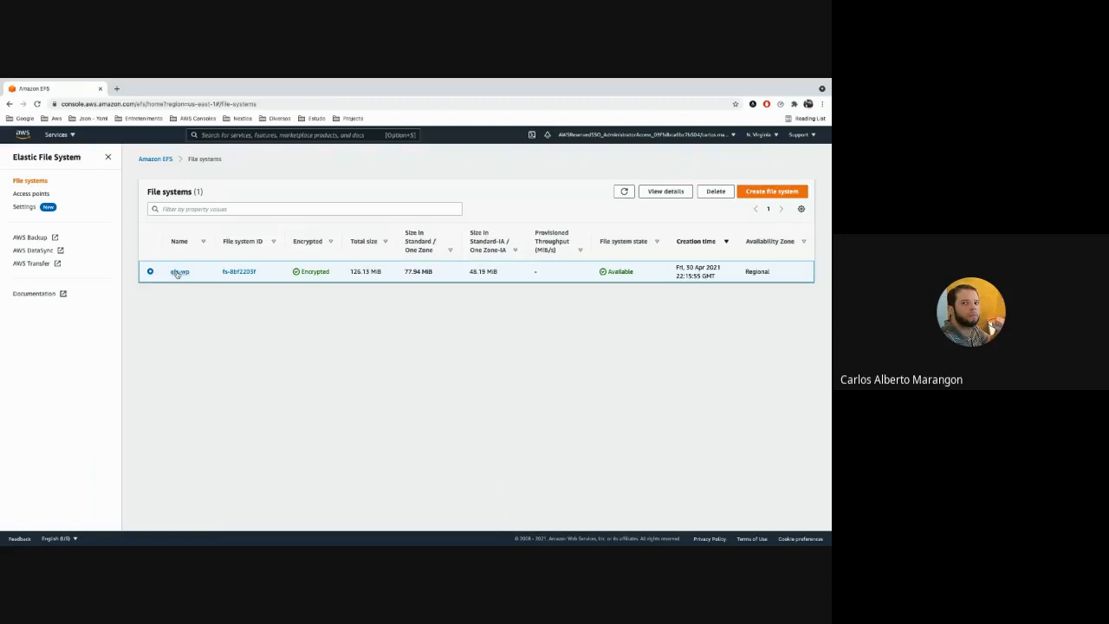
{"action": "left_click", "coordinate": [179, 272]}
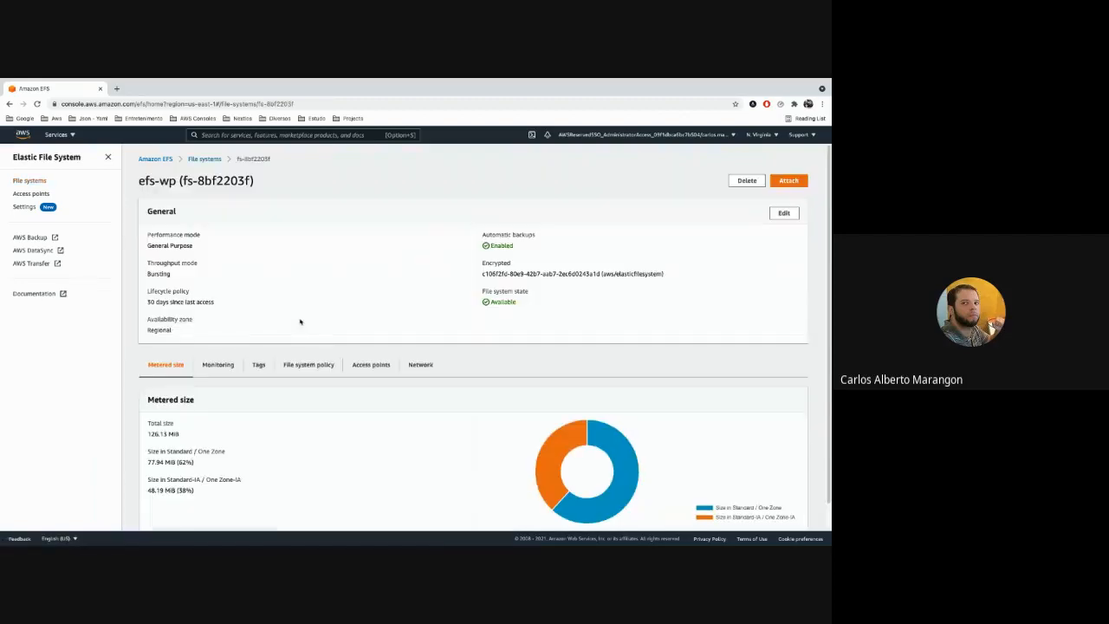
{"action": "left_click", "coordinate": [257, 365]}
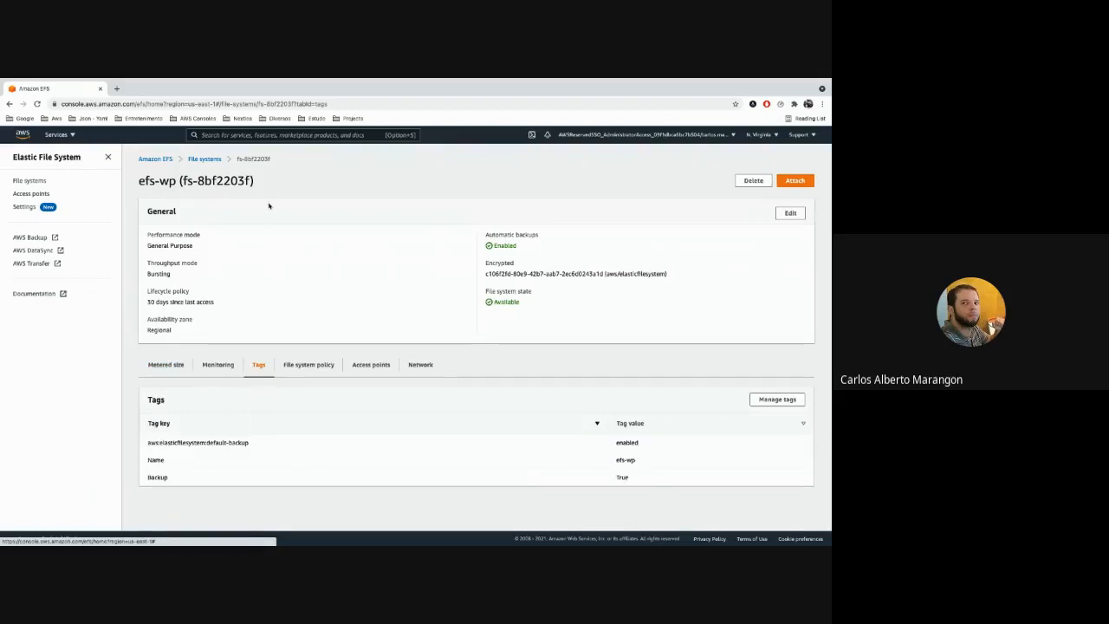
Open the AWS Management Console home in a new browser tab and go to the AWS Backup service from there.
{"action": "left_click", "coordinate": [25, 137], "text": "super"}
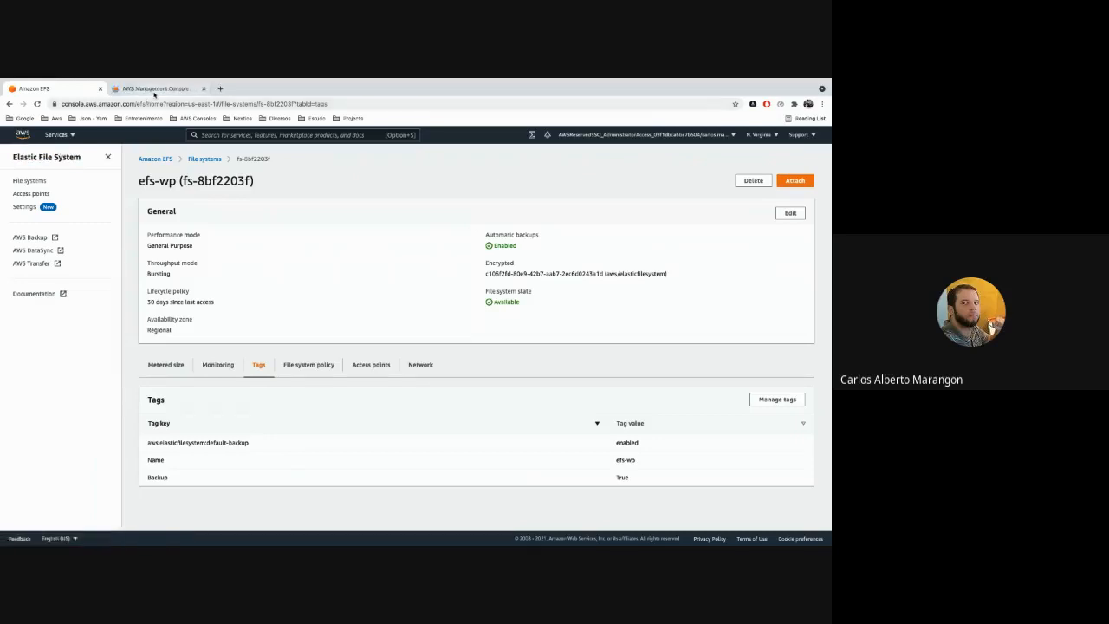
{"action": "left_click", "coordinate": [156, 88]}
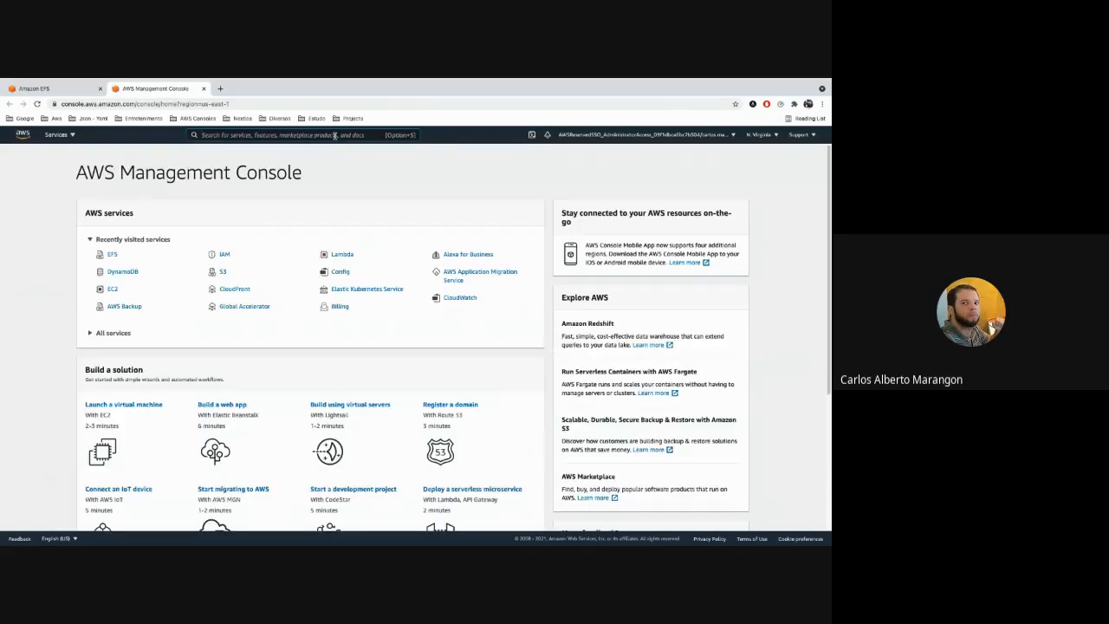
{"action": "left_click", "coordinate": [334, 135]}
{"action": "type", "text": "aws backup"}
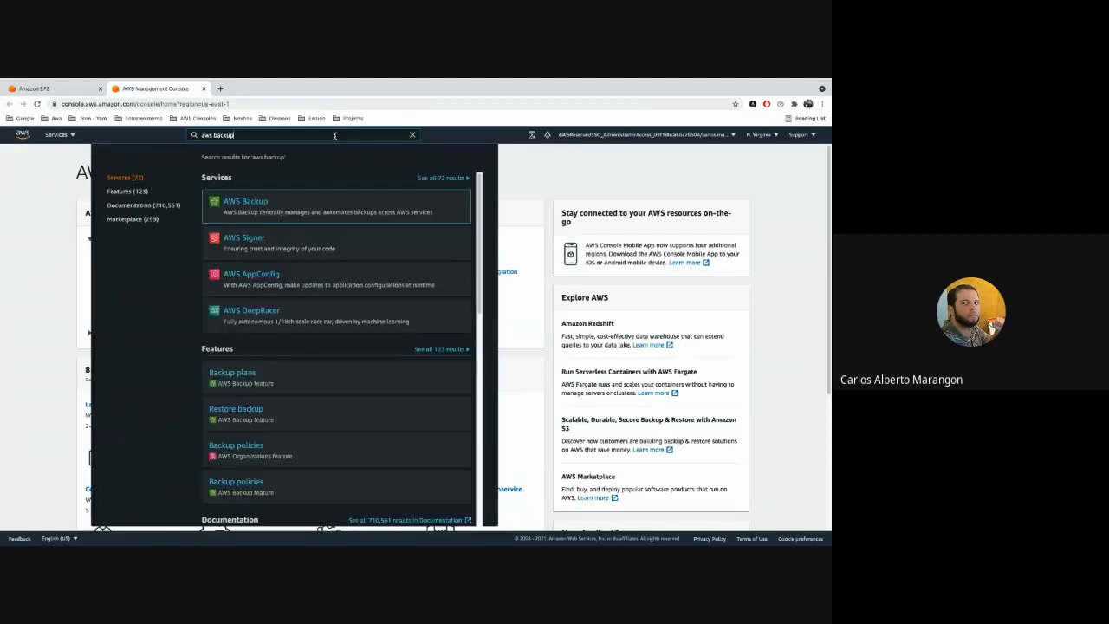
{"action": "left_click", "coordinate": [233, 206]}
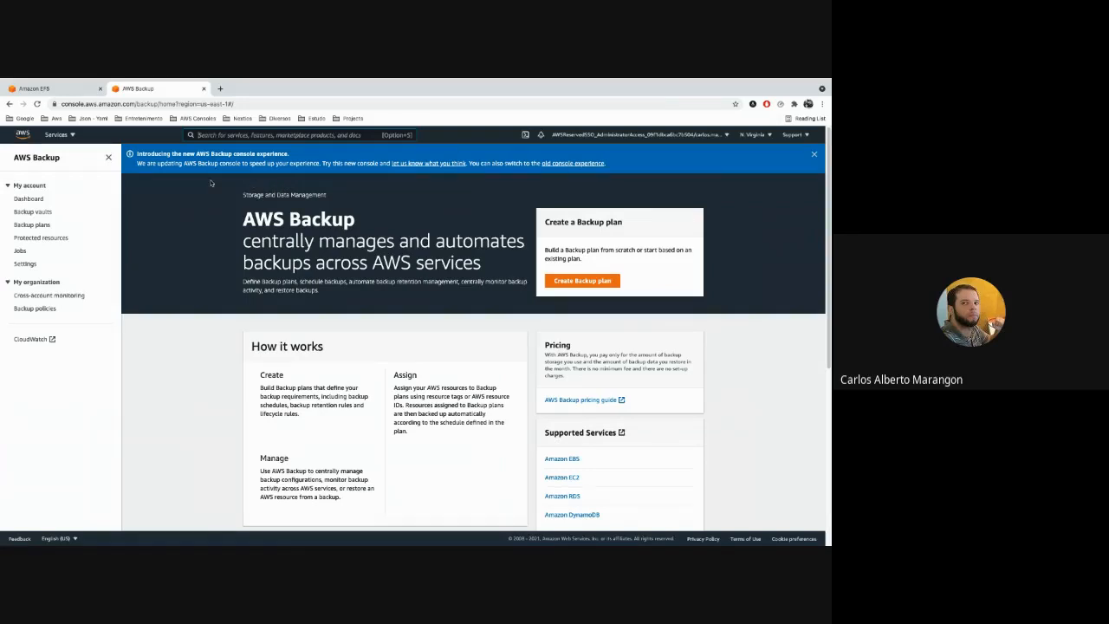
Check the completed backup jobs on the AWS Backup dashboard and list the restore jobs from the last 7 days with their creation dates.
{"action": "left_click", "coordinate": [38, 199]}
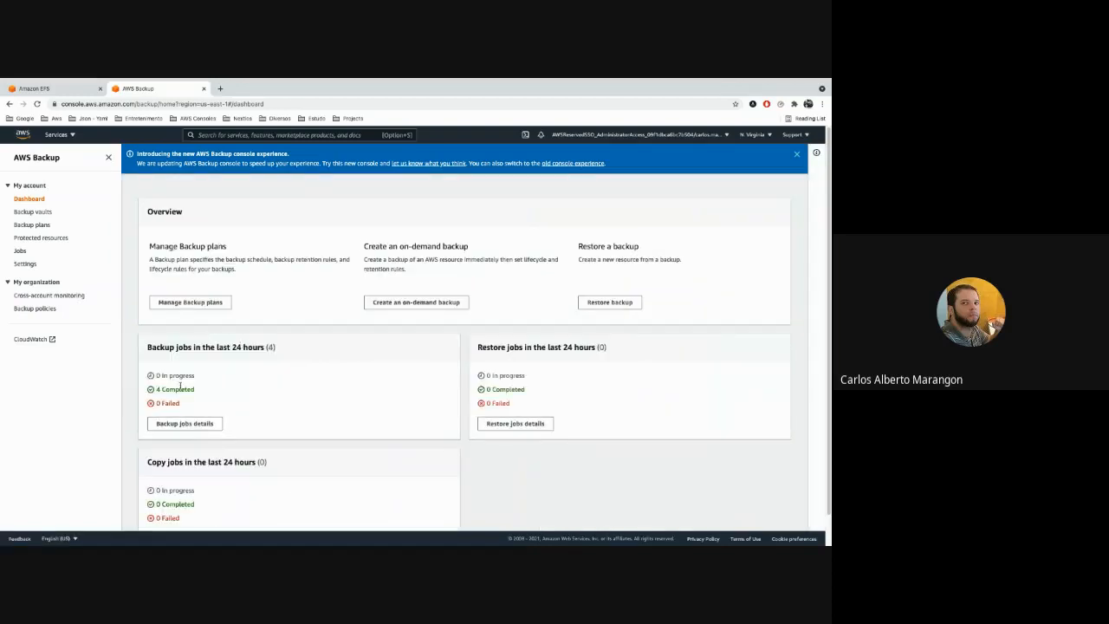
{"action": "left_click_drag", "start_coordinate": [157, 389], "coordinate": [202, 386]}
{"action": "left_click", "coordinate": [527, 425]}
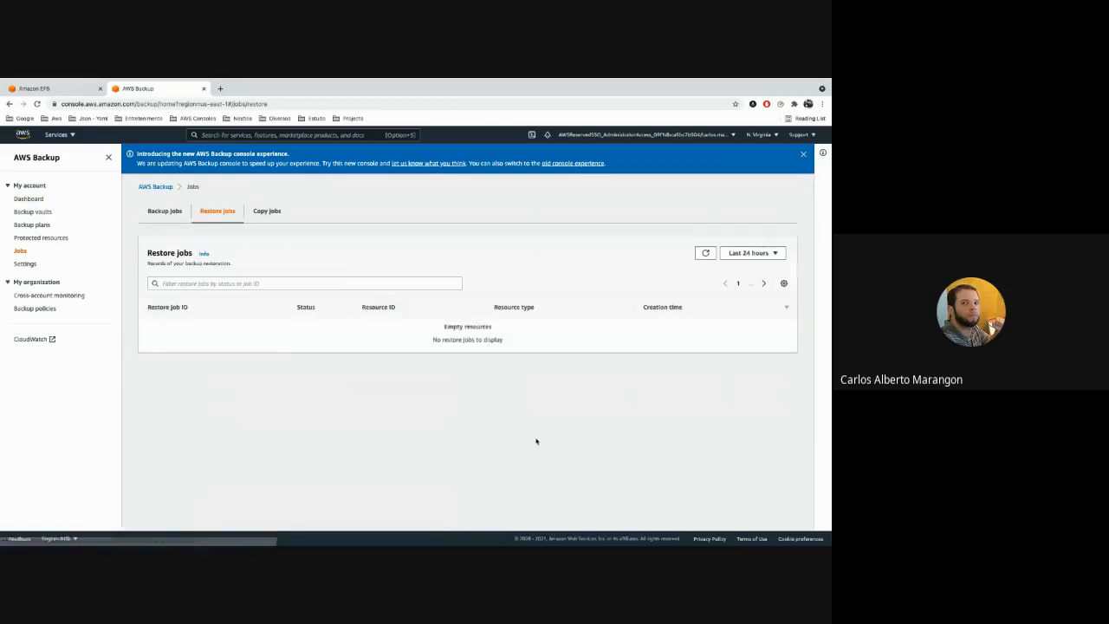
{"action": "left_click", "coordinate": [750, 253]}
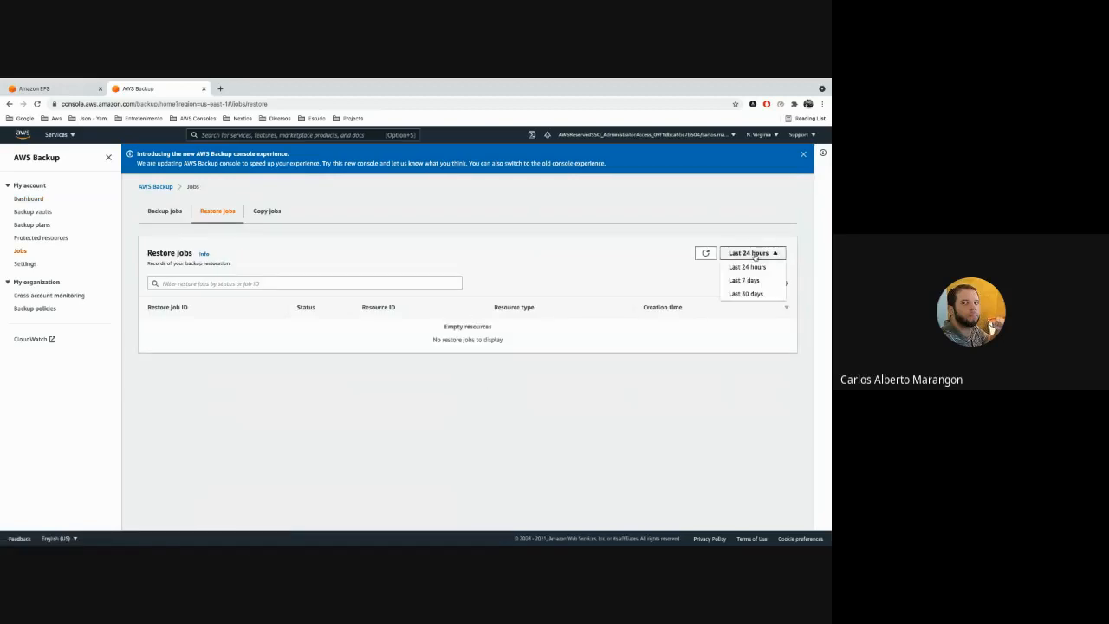
{"action": "left_click", "coordinate": [760, 282]}
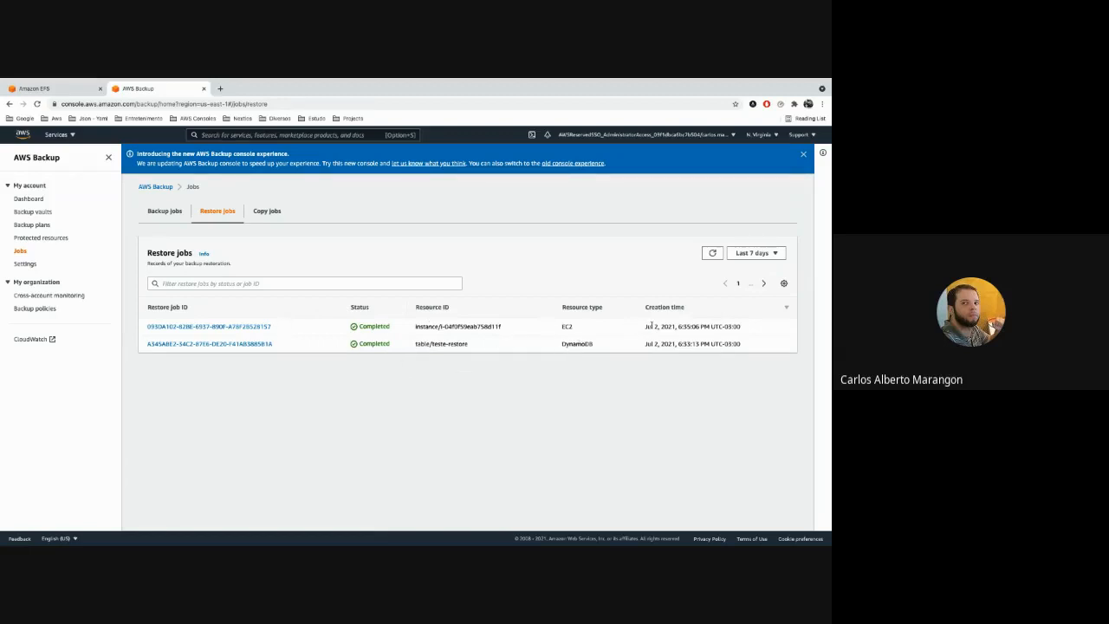
{"action": "double_click", "coordinate": [654, 327]}
{"action": "left_click", "coordinate": [677, 326]}
Dismiss the new console experience notice, check the available restore job time ranges and show the backup jobs list.
{"action": "left_click", "coordinate": [803, 154]}
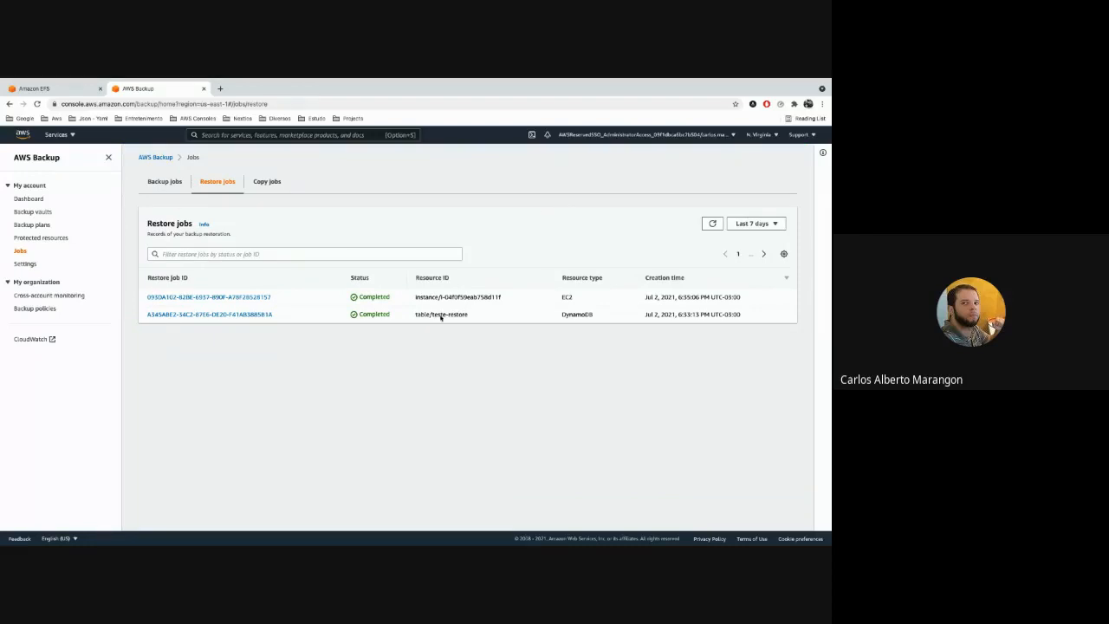
{"action": "left_click", "coordinate": [758, 225]}
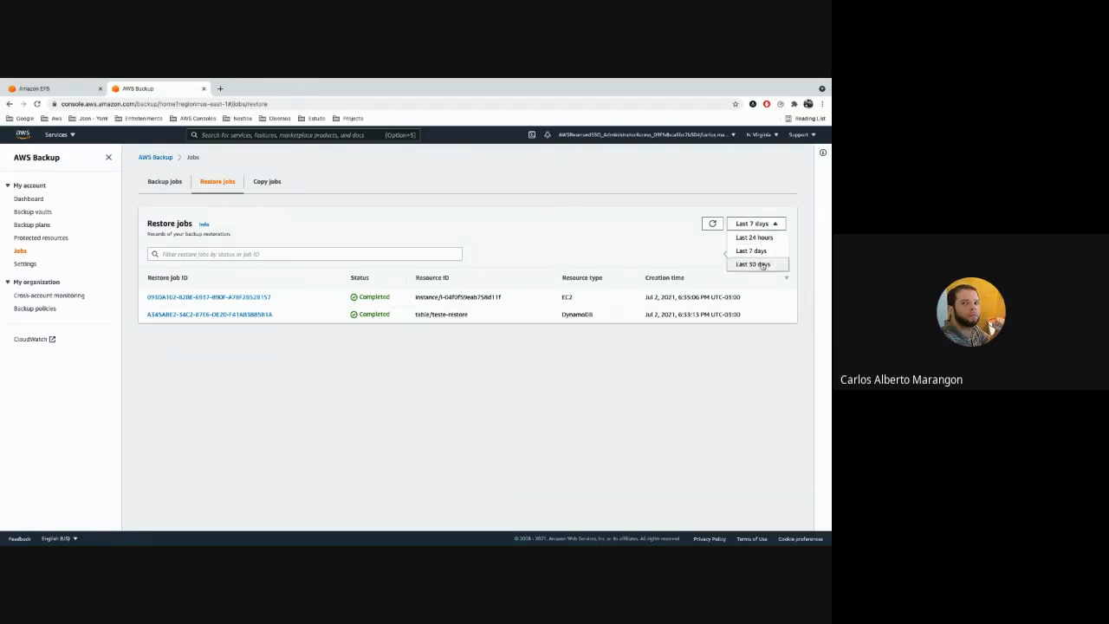
{"action": "left_click", "coordinate": [351, 218]}
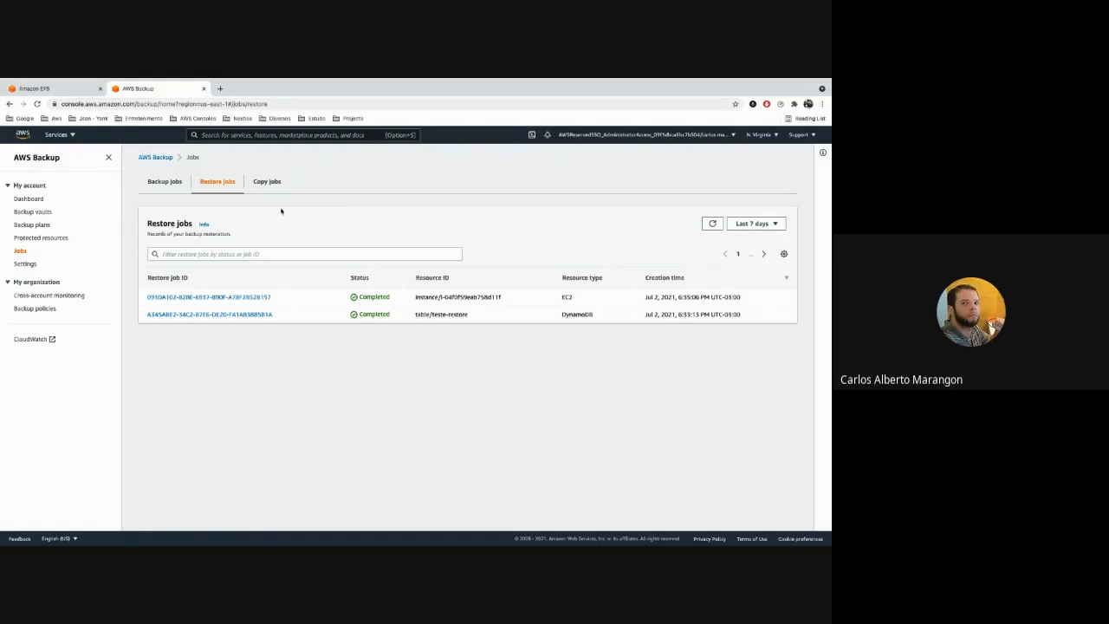
{"action": "left_click", "coordinate": [165, 182]}
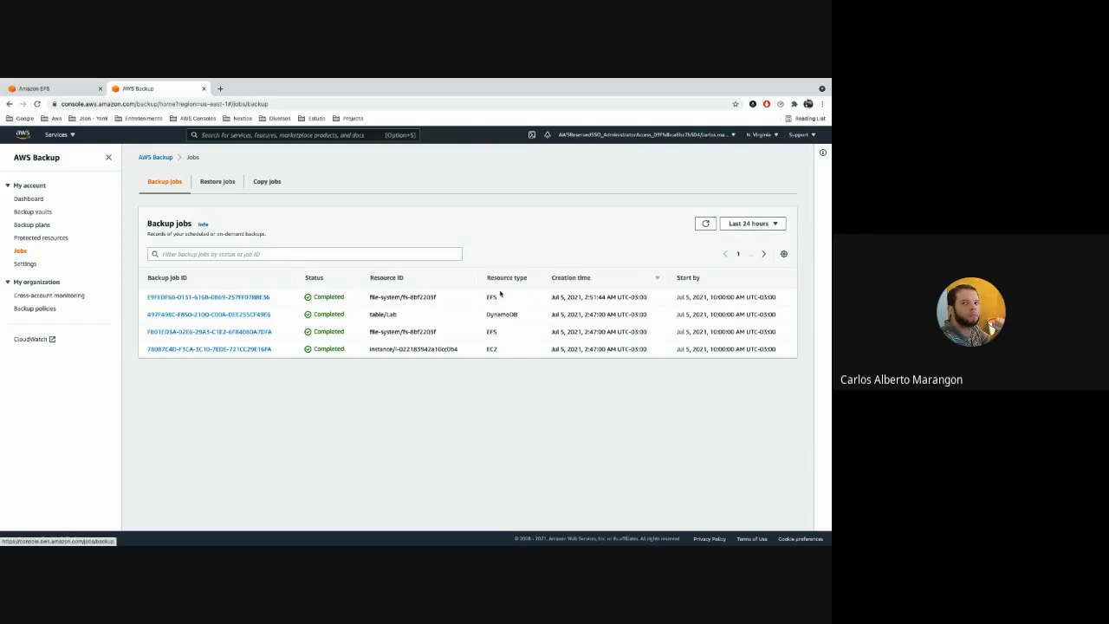
Return to the AWS Backup dashboard and review its backup, restore and copy job summaries.
{"action": "left_click", "coordinate": [40, 200]}
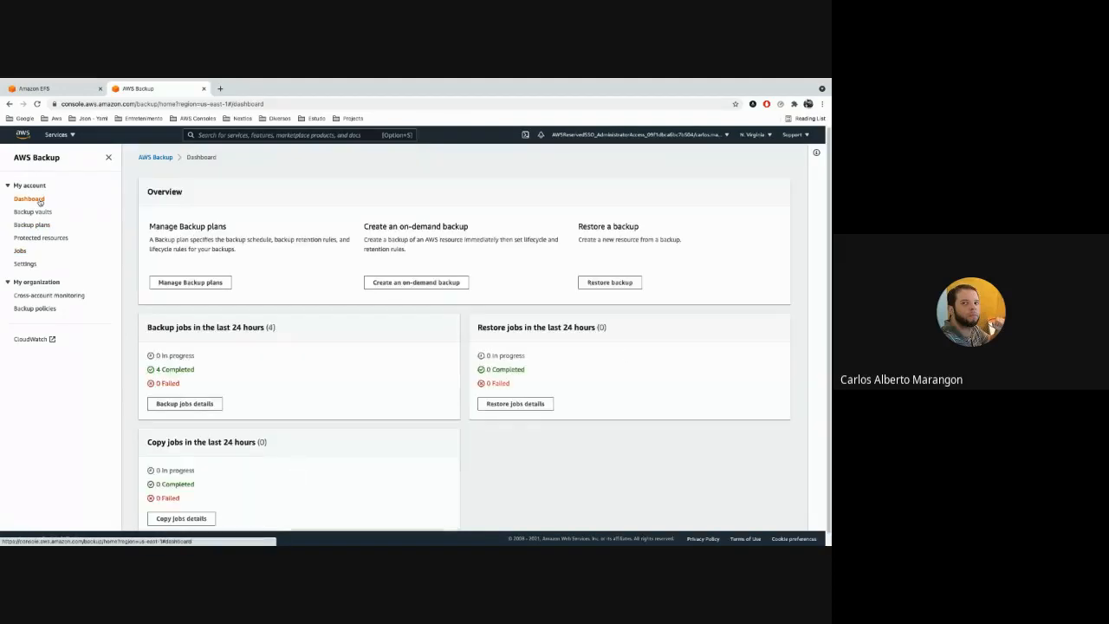
{"action": "scroll", "coordinate": [180, 241], "scroll_direction": "down", "scroll_amount": 1}
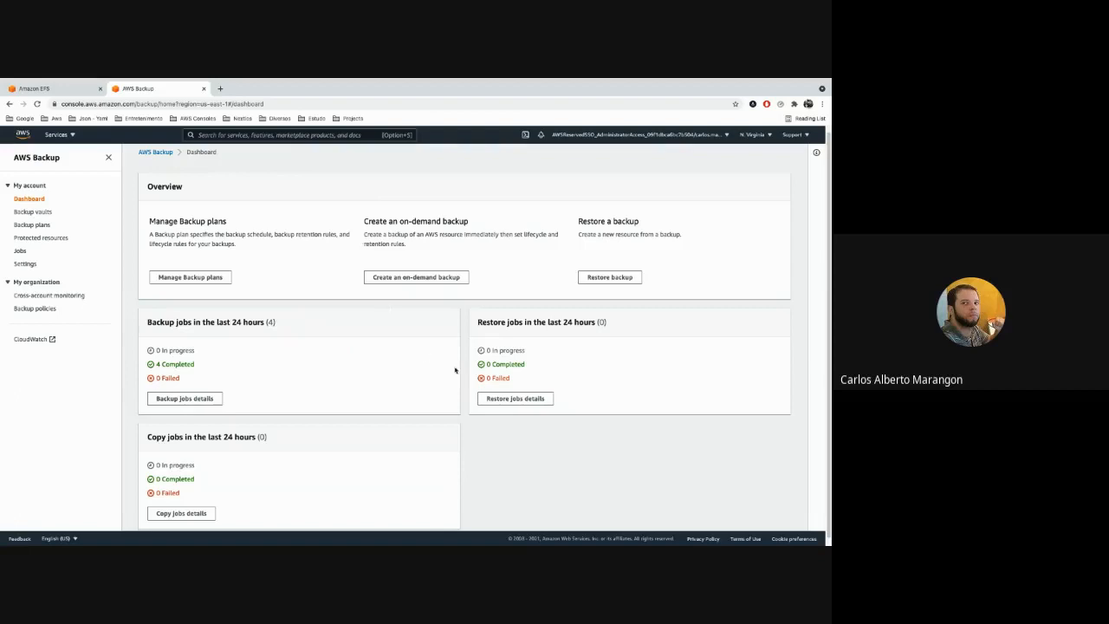
{"action": "scroll", "coordinate": [472, 376], "scroll_direction": "down", "scroll_amount": 1}
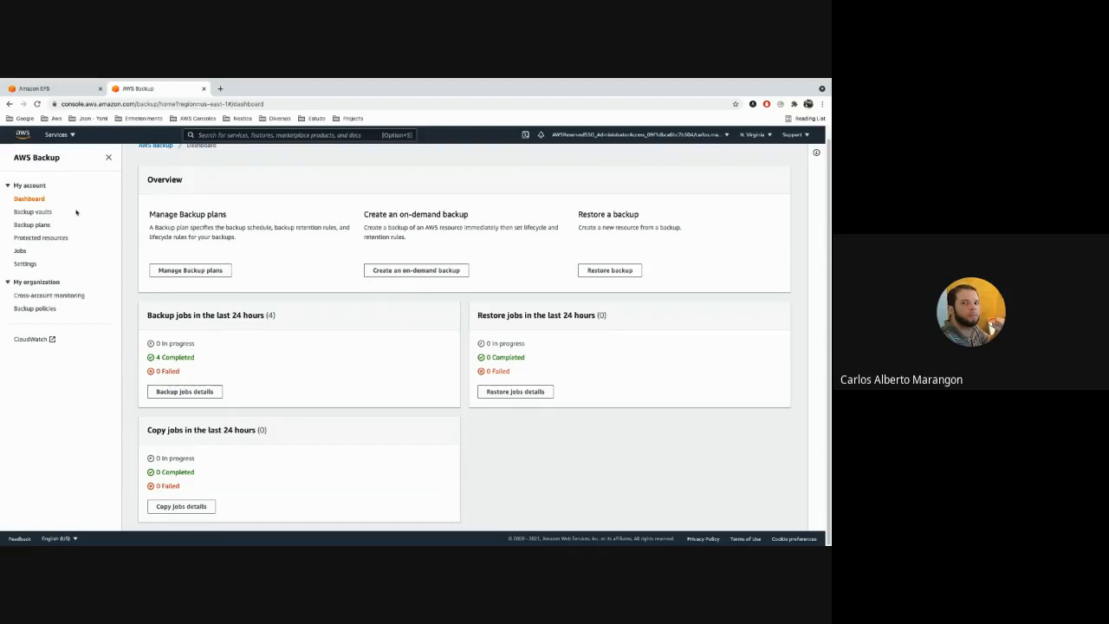
List the backup vaults, open the Default vault and examine the creation dates of its backups.
{"action": "left_click", "coordinate": [42, 212]}
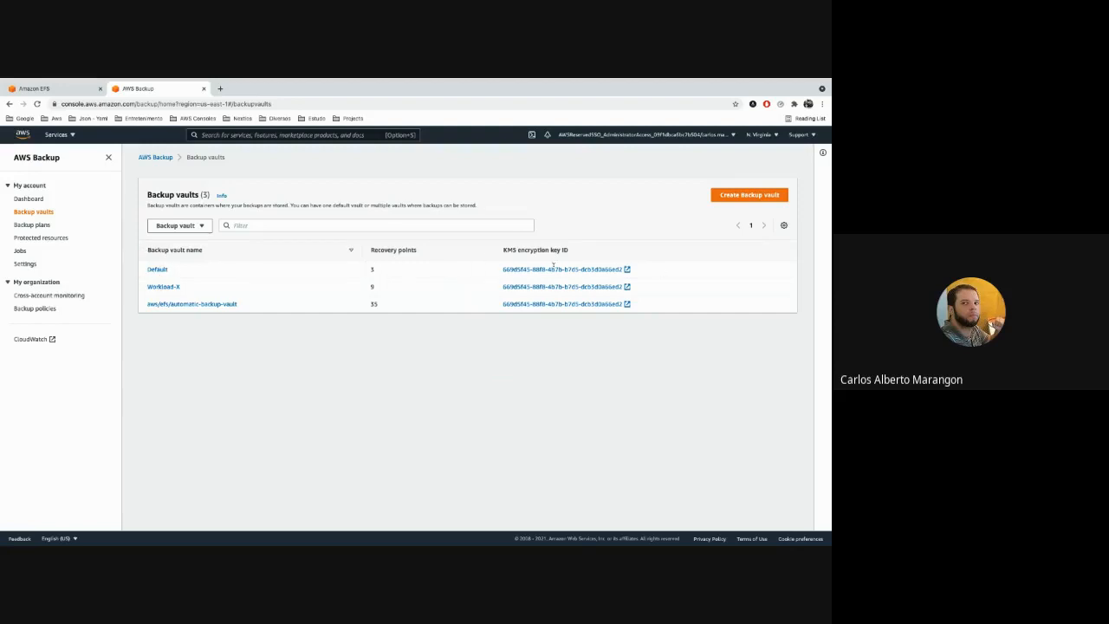
{"action": "left_click", "coordinate": [161, 271]}
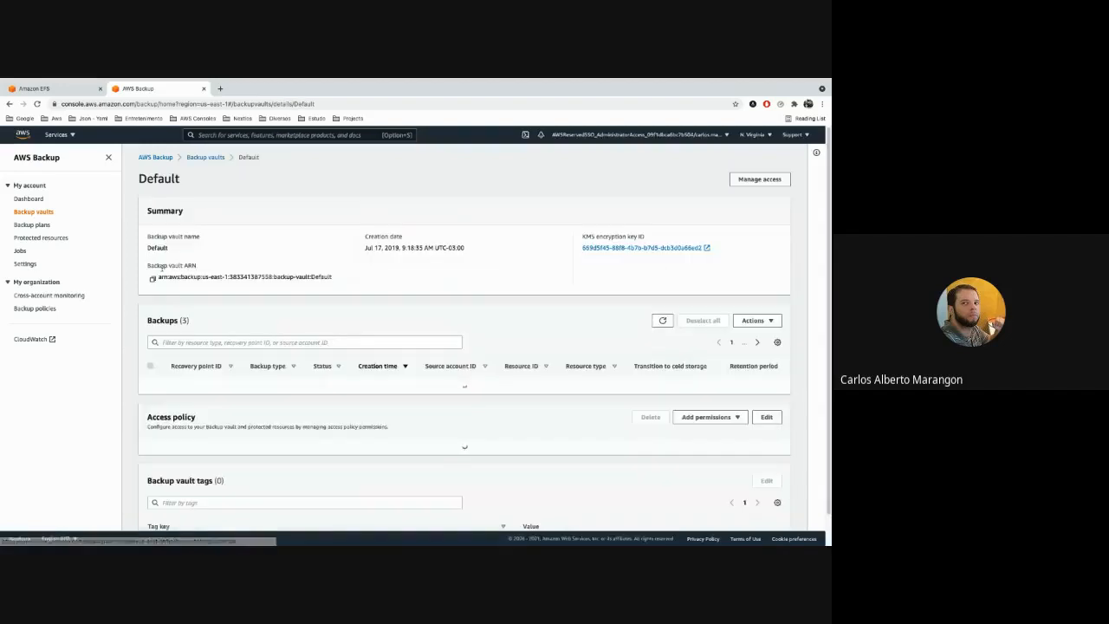
{"action": "scroll", "coordinate": [341, 277], "scroll_direction": "down", "scroll_amount": 1}
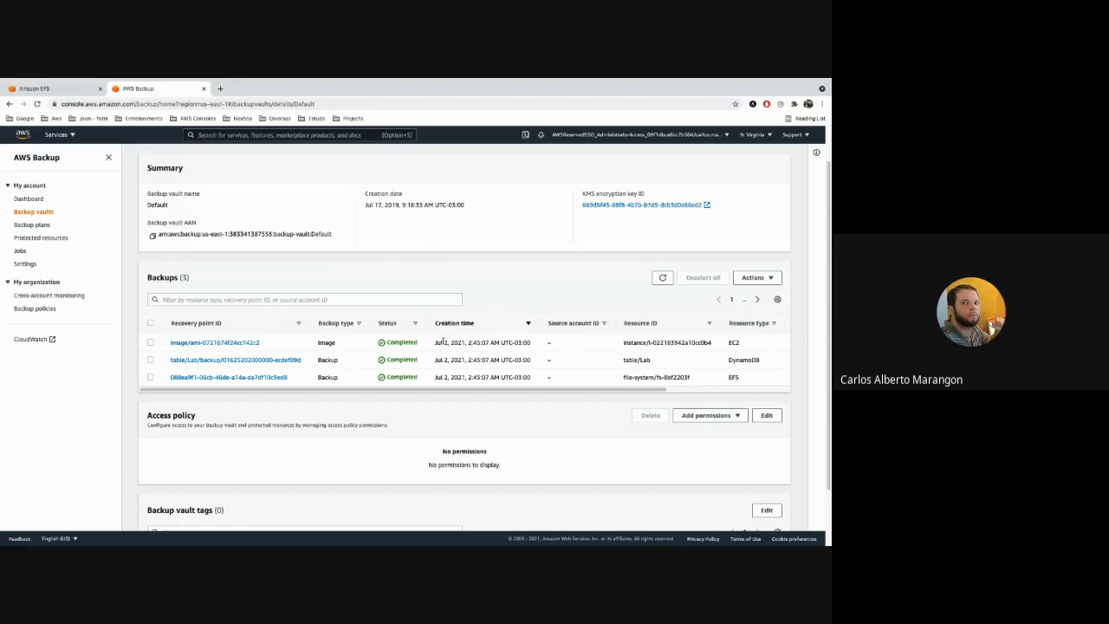
{"action": "left_click_drag", "start_coordinate": [435, 342], "coordinate": [470, 378]}
{"action": "scroll", "coordinate": [295, 278], "scroll_direction": "up", "scroll_amount": 1}
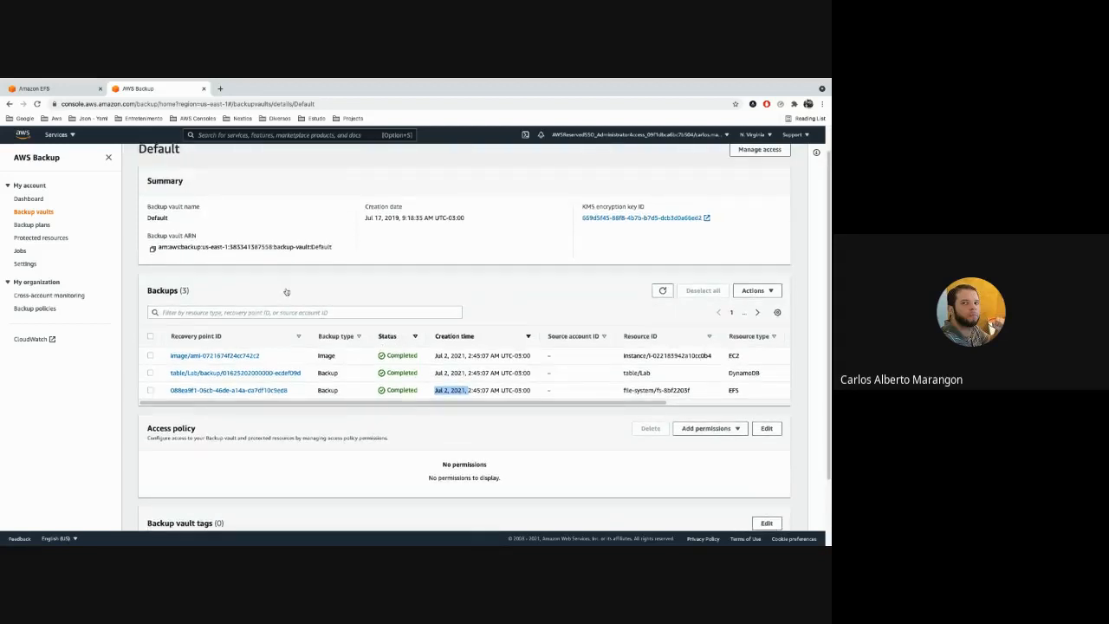
{"action": "scroll", "coordinate": [286, 292], "scroll_direction": "up", "scroll_amount": 1}
Go back to the backup vaults list, open the Workload-X vault and examine its backups.
{"action": "left_click", "coordinate": [38, 212]}
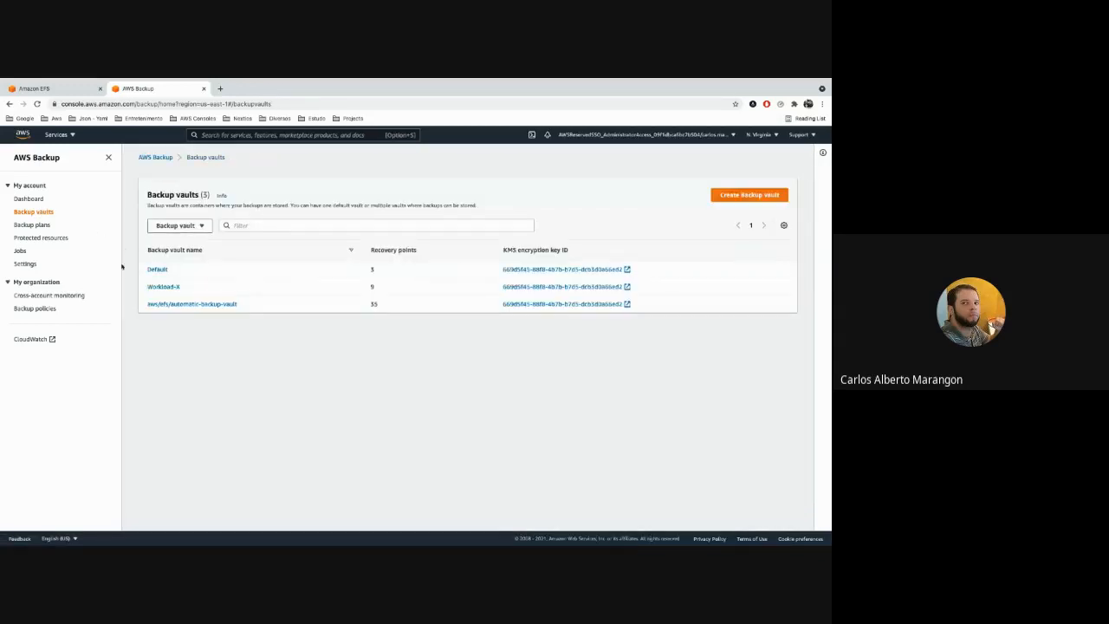
{"action": "left_click", "coordinate": [167, 289]}
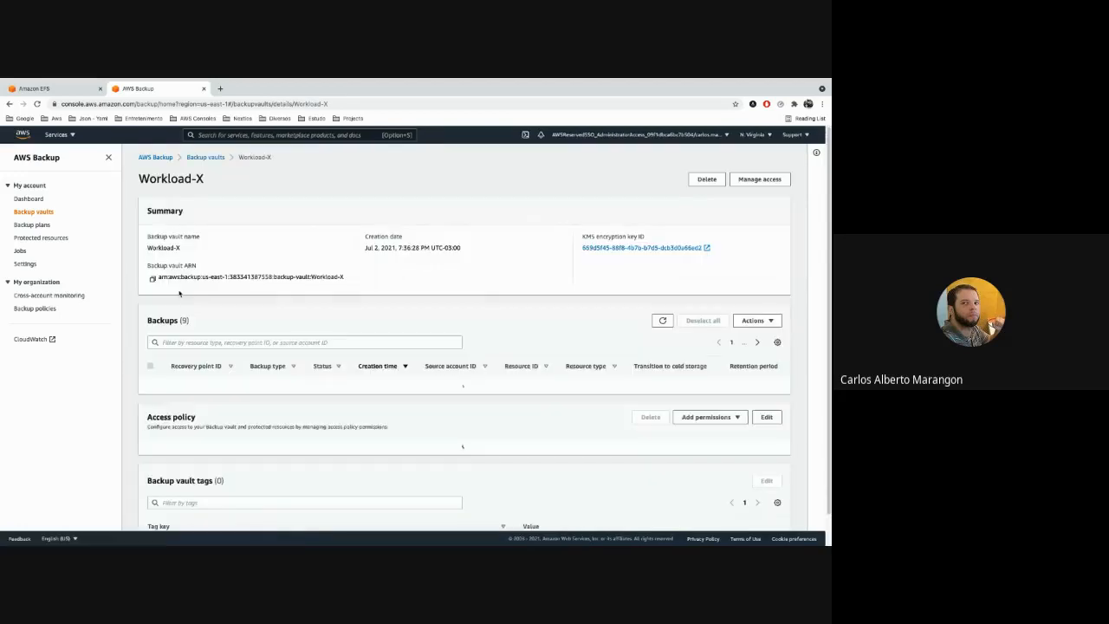
{"action": "scroll", "coordinate": [305, 307], "scroll_direction": "down", "scroll_amount": 2}
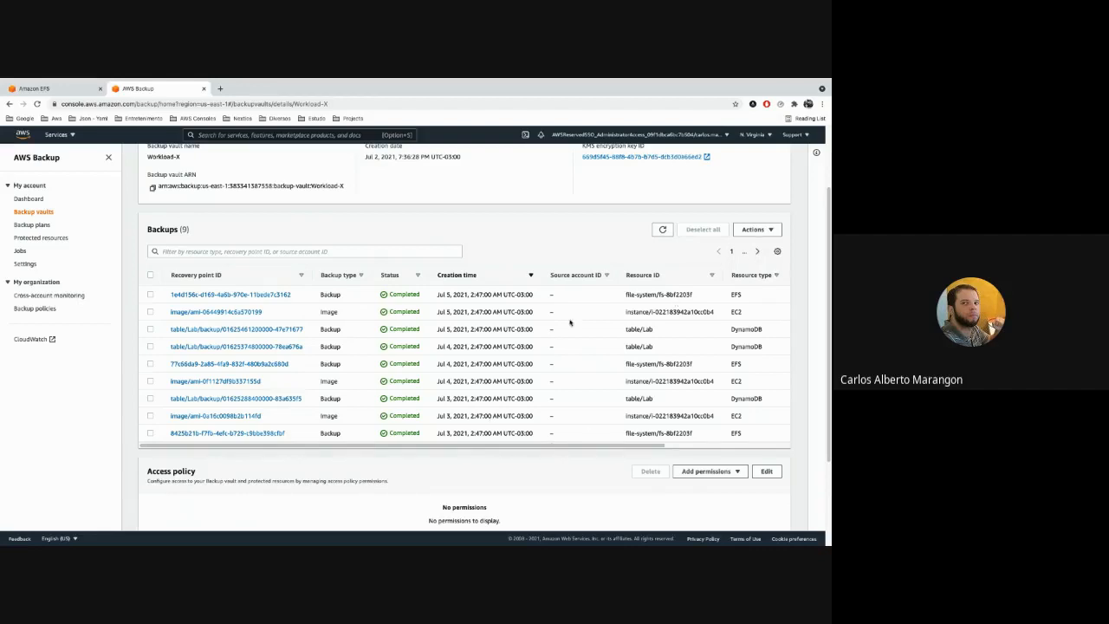
Show the backup plans list, check the lab plan's last runtime and open the lab plan.
{"action": "left_click", "coordinate": [35, 212]}
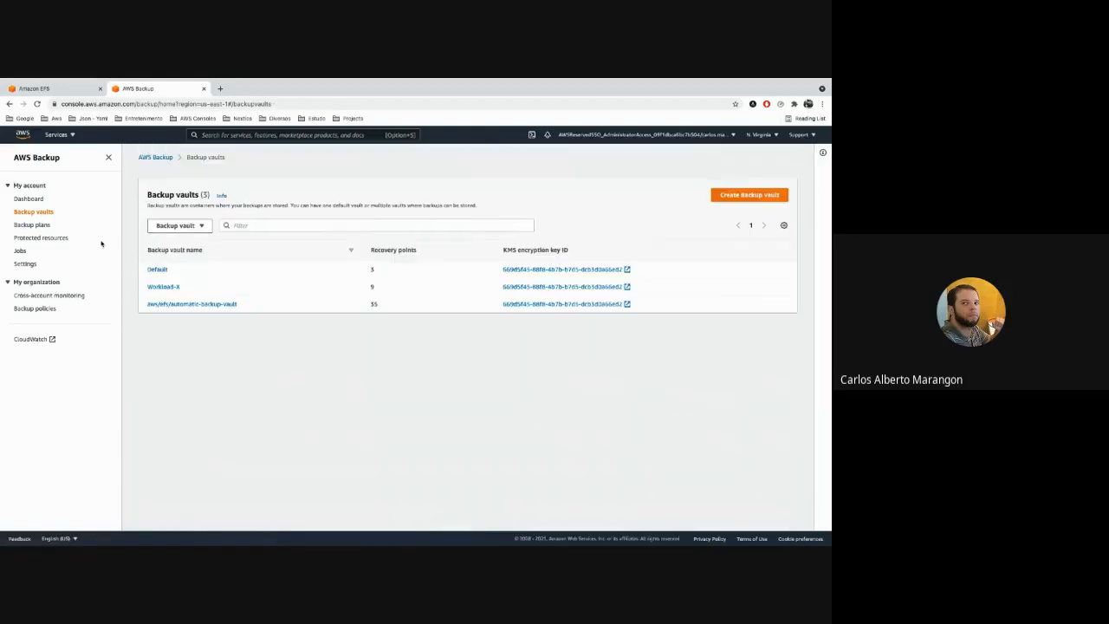
{"action": "left_click", "coordinate": [44, 226]}
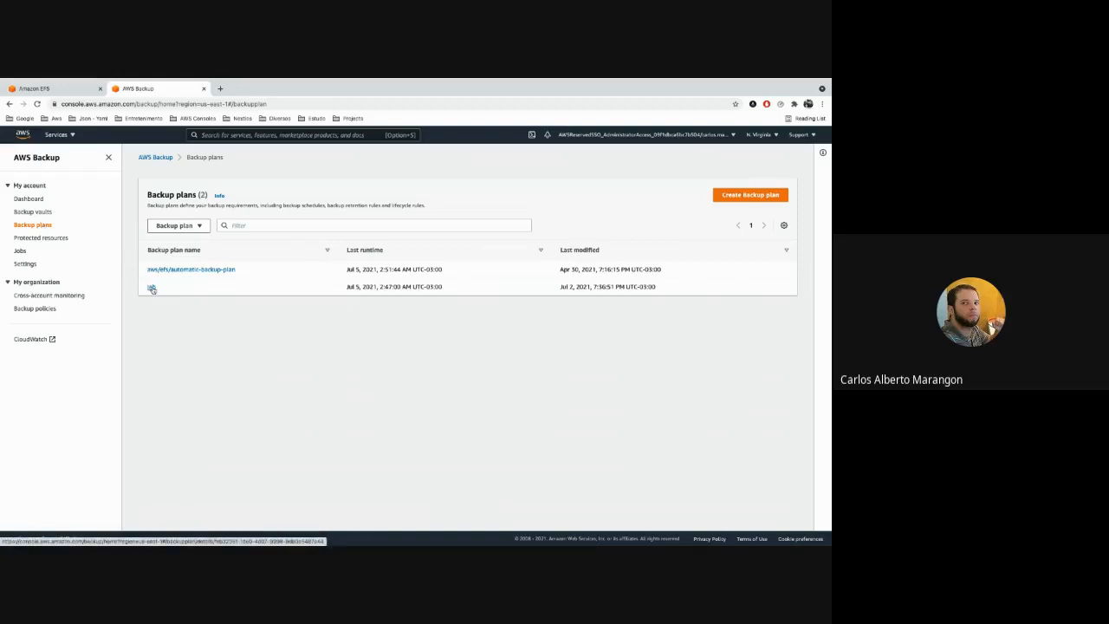
{"action": "left_click_drag", "start_coordinate": [347, 287], "coordinate": [401, 286]}
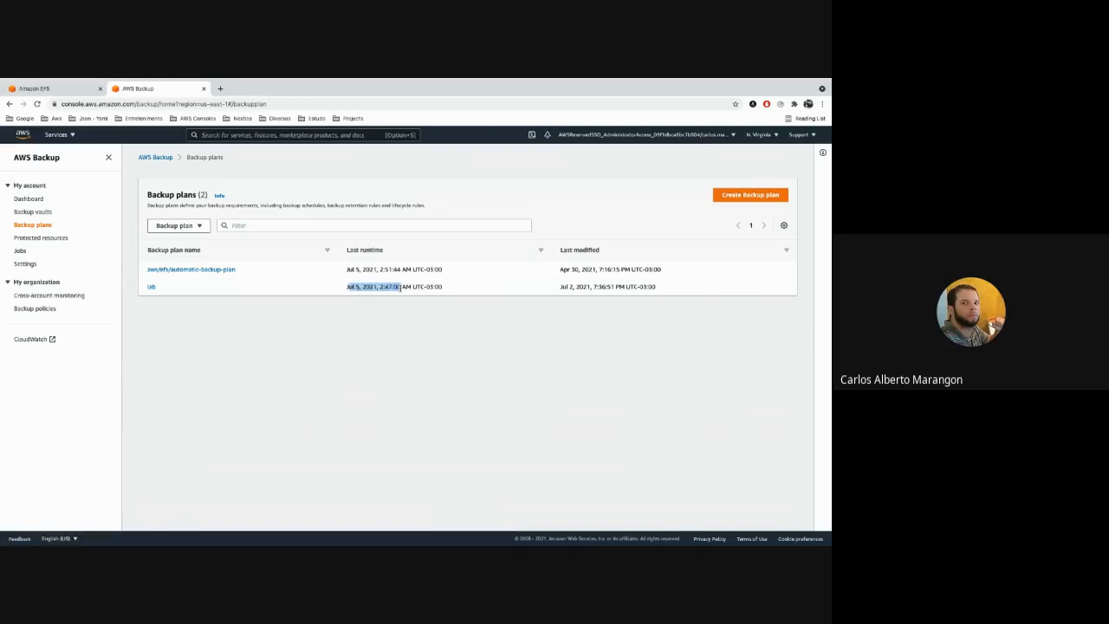
{"action": "left_click", "coordinate": [409, 287]}
{"action": "left_click", "coordinate": [151, 287]}
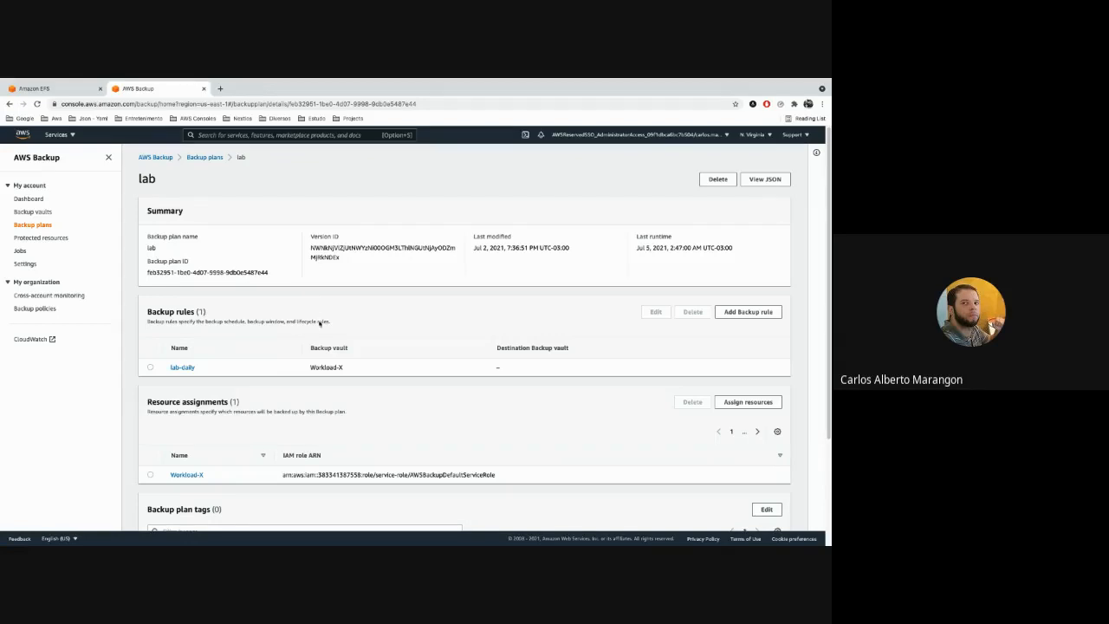
Check the backup vault used by the lab-daily rule, open the rule for editing and review its configuration.
{"action": "left_click_drag", "start_coordinate": [321, 367], "coordinate": [344, 368]}
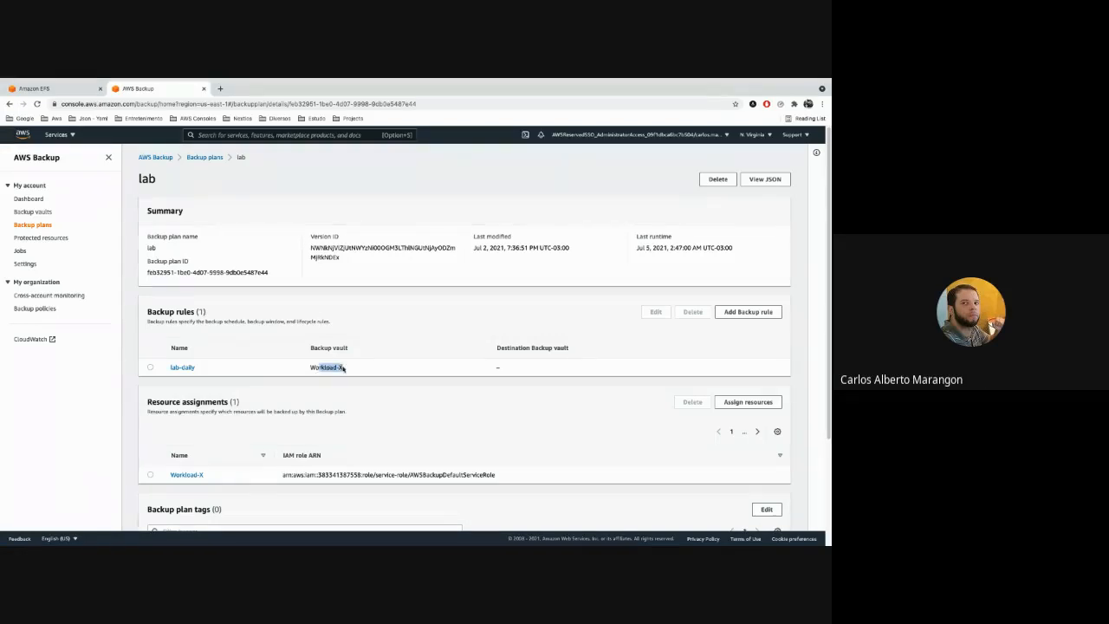
{"action": "left_click", "coordinate": [151, 367]}
{"action": "left_click", "coordinate": [650, 312]}
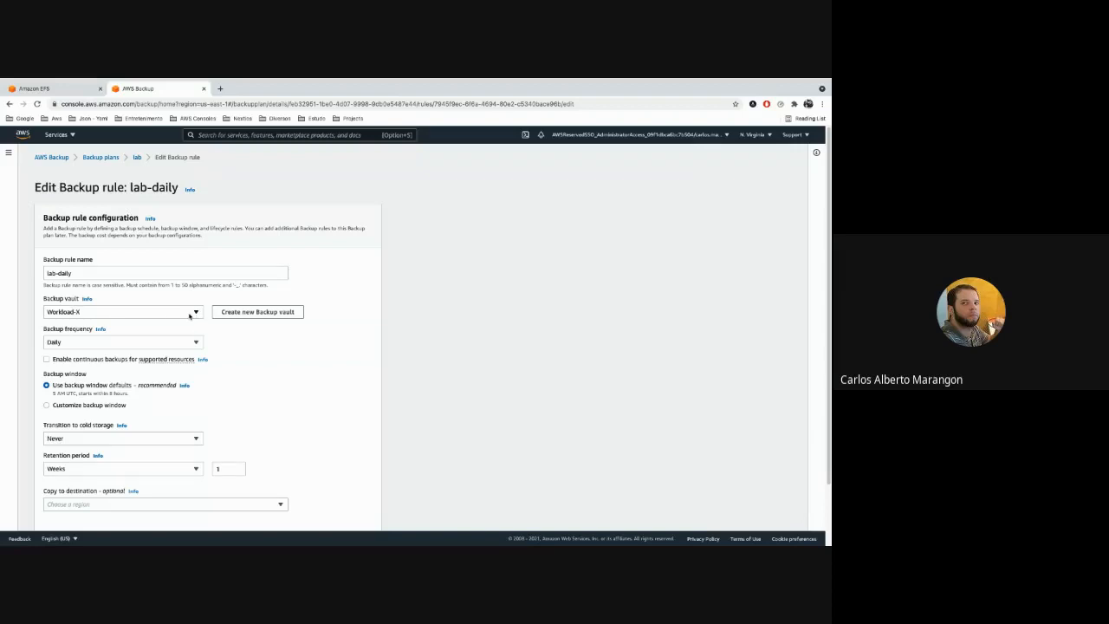
{"action": "scroll", "coordinate": [286, 340], "scroll_direction": "down", "scroll_amount": 1}
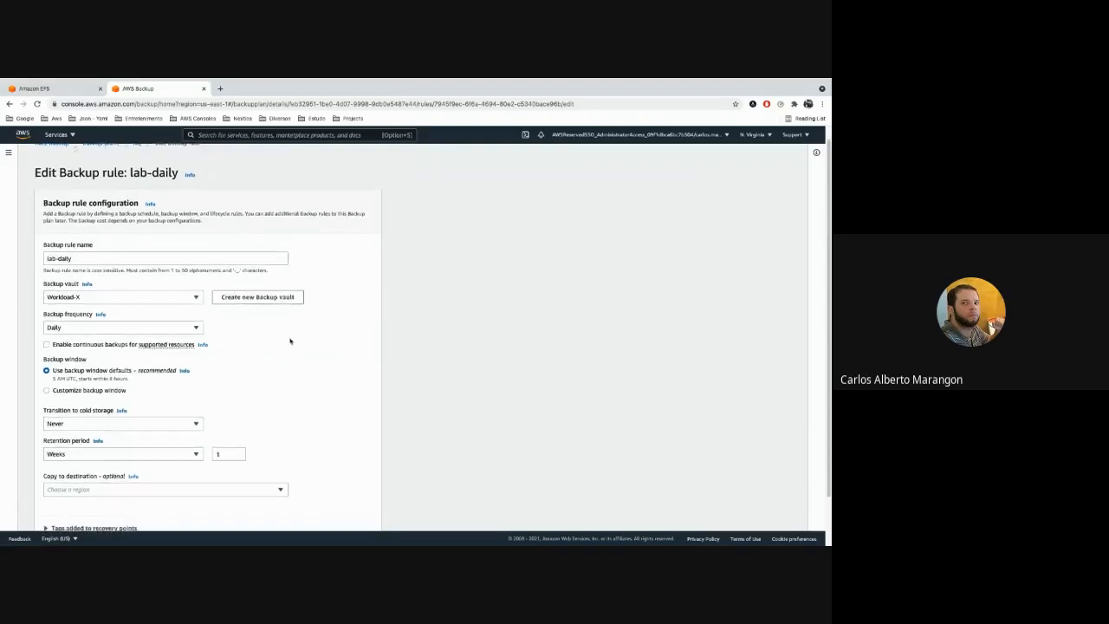
{"action": "scroll", "coordinate": [290, 341], "scroll_direction": "down", "scroll_amount": 2}
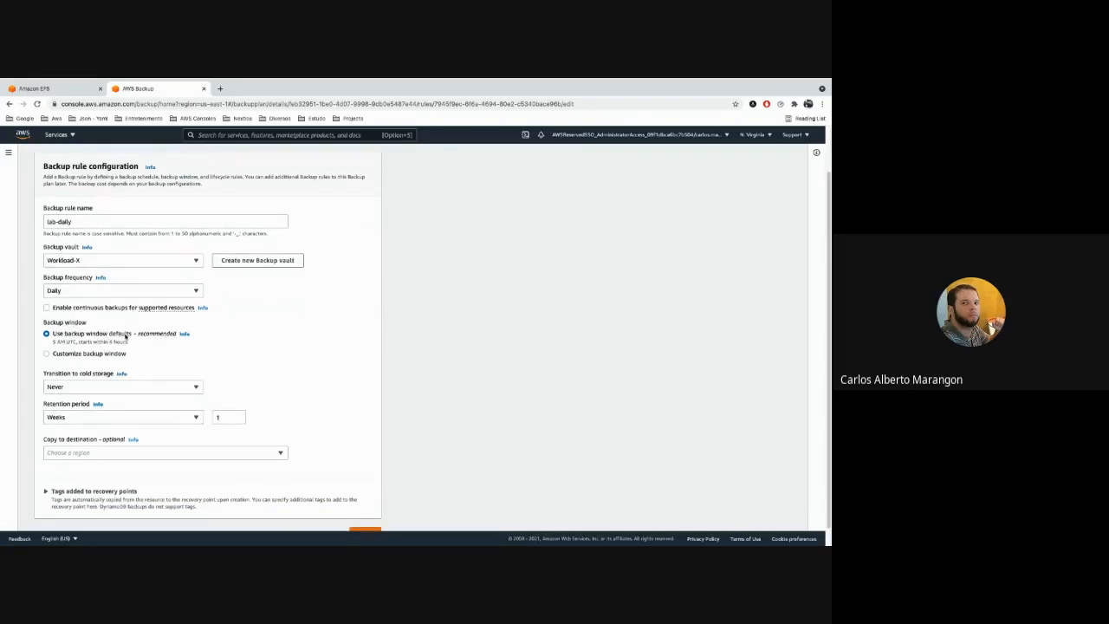
Open the help on the default backup window and read its start time, time zone and duration.
{"action": "left_click", "coordinate": [184, 333]}
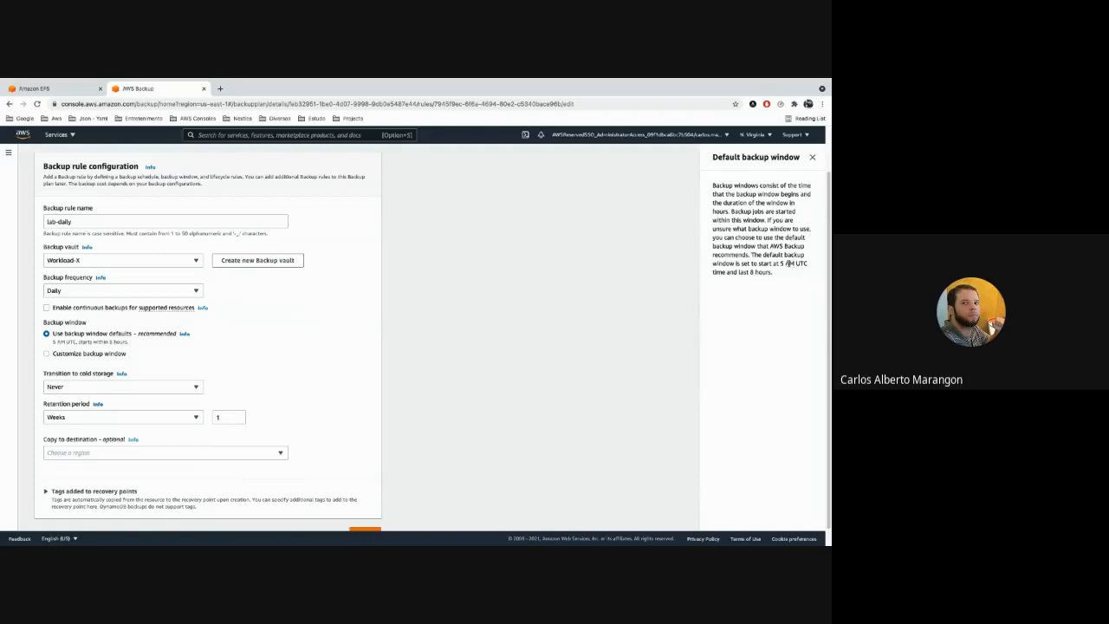
{"action": "left_click_drag", "start_coordinate": [751, 254], "coordinate": [789, 269]}
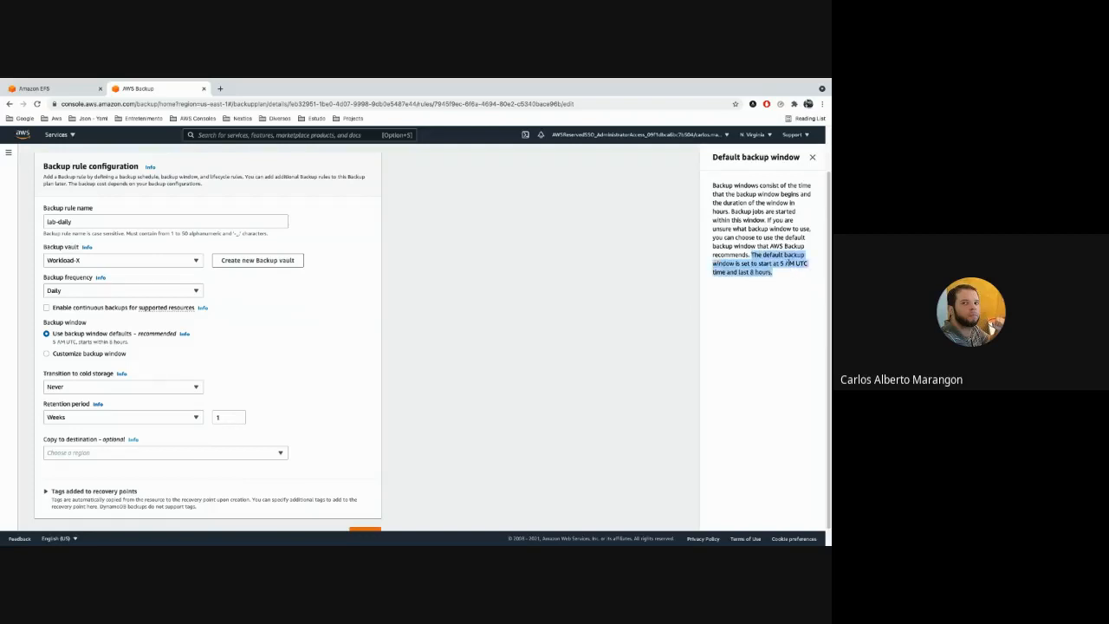
{"action": "left_click", "coordinate": [779, 263]}
{"action": "left_click_drag", "start_coordinate": [759, 264], "coordinate": [809, 266]}
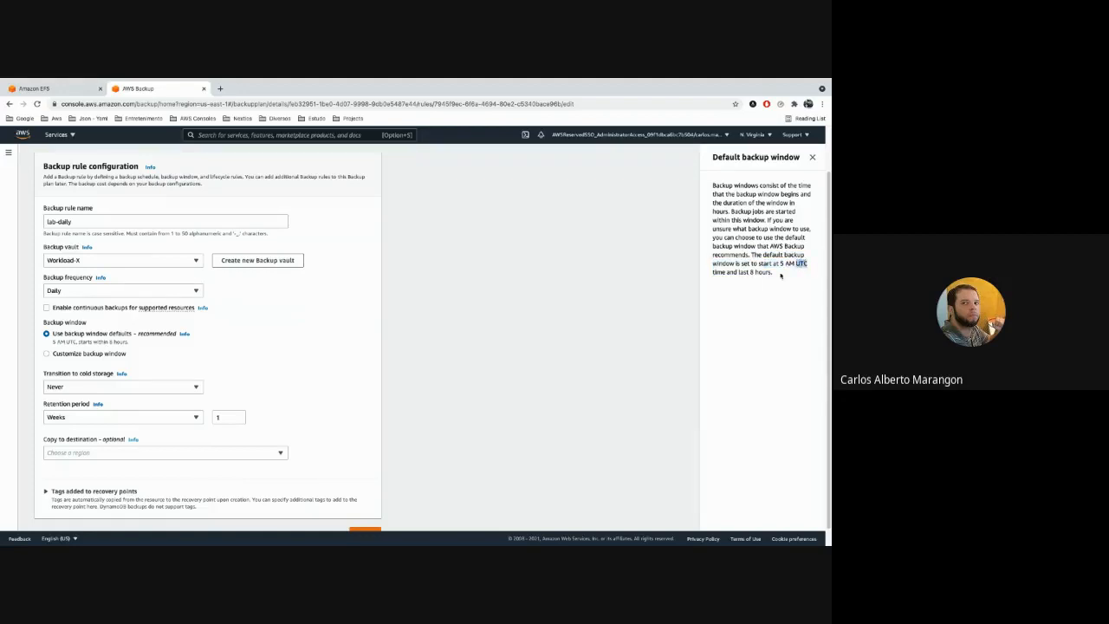
{"action": "left_click", "coordinate": [742, 272]}
Switch the rule to a customized backup window and return it to the recommended window defaults.
{"action": "left_click", "coordinate": [113, 355]}
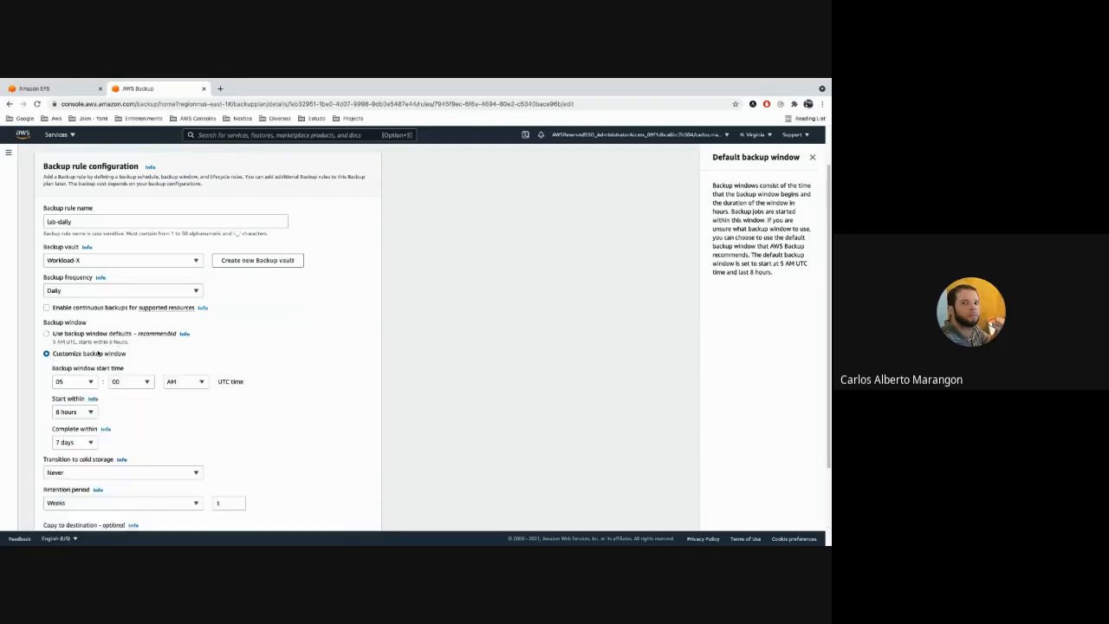
{"action": "left_click", "coordinate": [80, 338]}
{"action": "scroll", "coordinate": [345, 345], "scroll_direction": "down", "scroll_amount": 1}
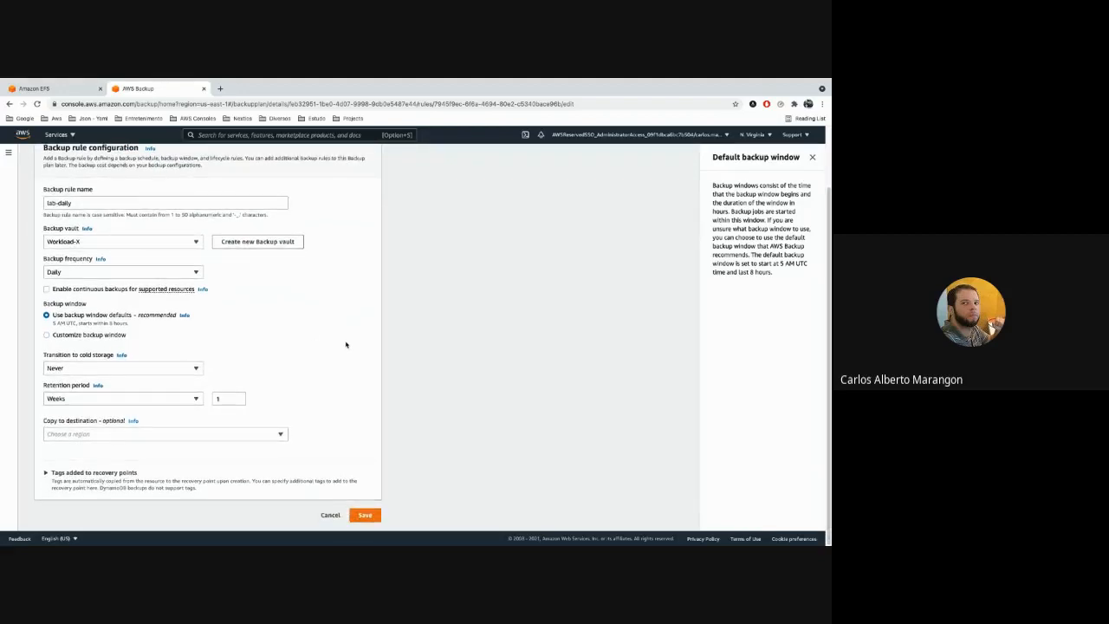
Review the backup frequency options with Daily kept, and toggle continuous backups for supported resources on and back off.
{"action": "left_click", "coordinate": [172, 274]}
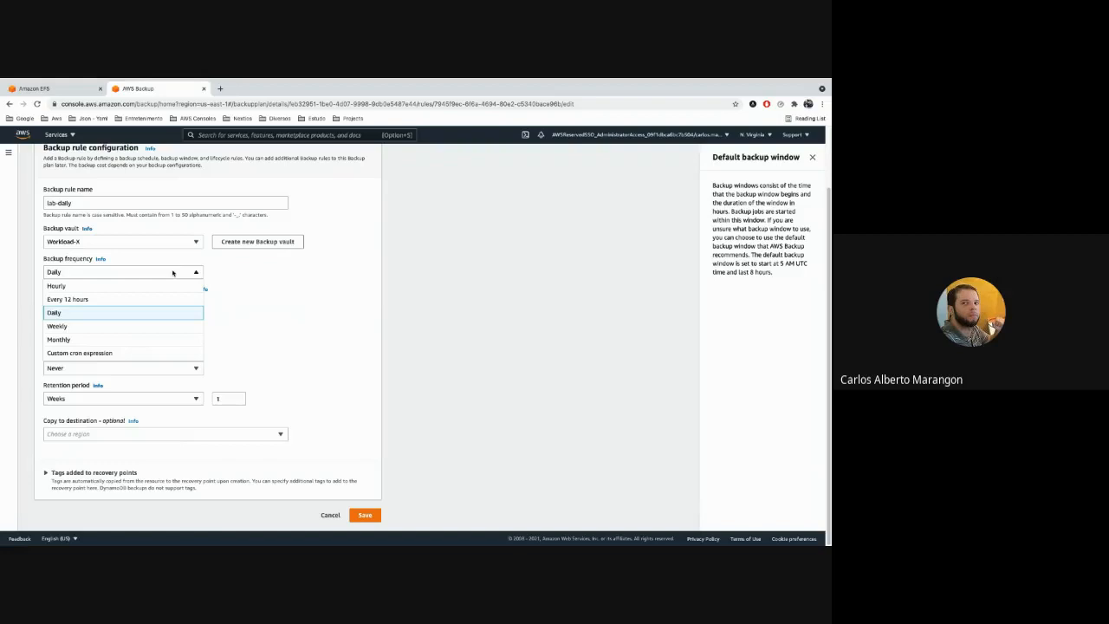
{"action": "left_click", "coordinate": [312, 287]}
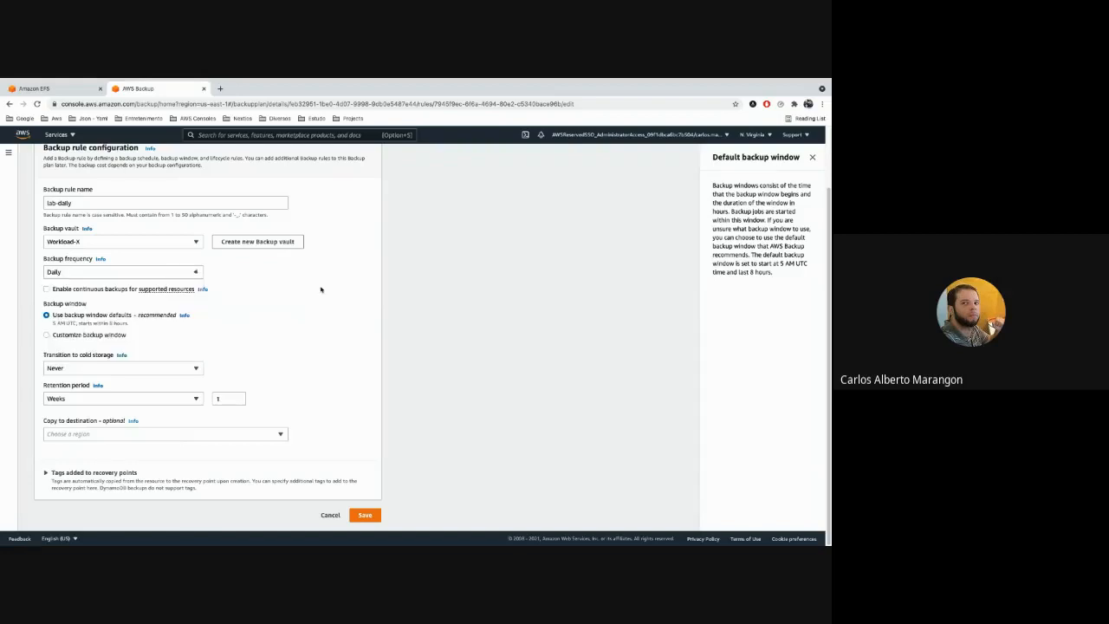
{"action": "scroll", "coordinate": [321, 290], "scroll_direction": "down", "scroll_amount": 1}
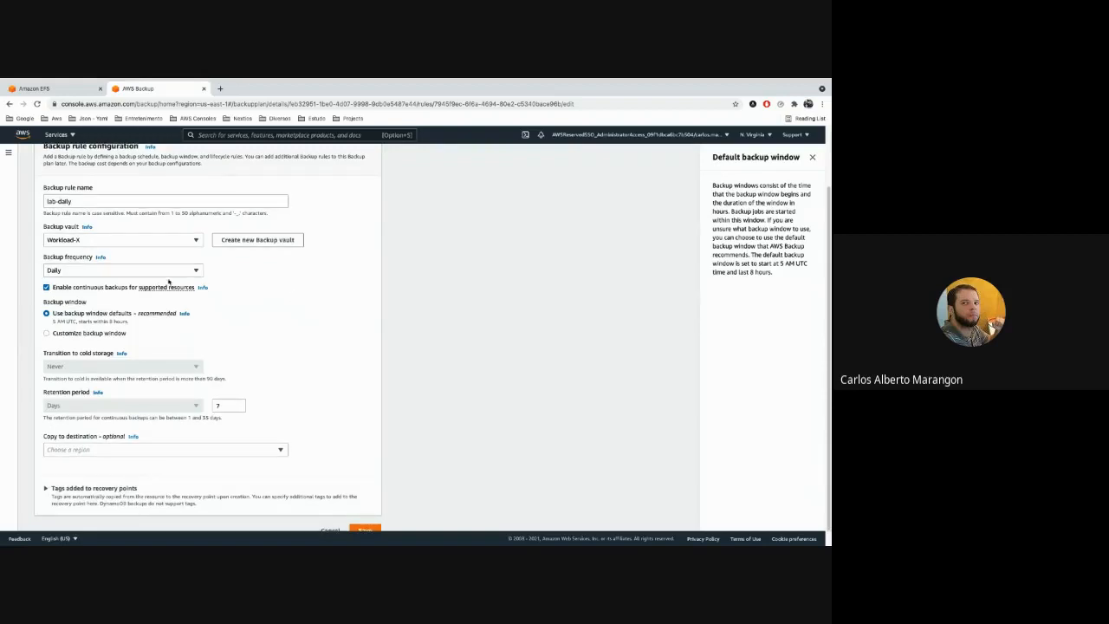
{"action": "left_click", "coordinate": [103, 289]}
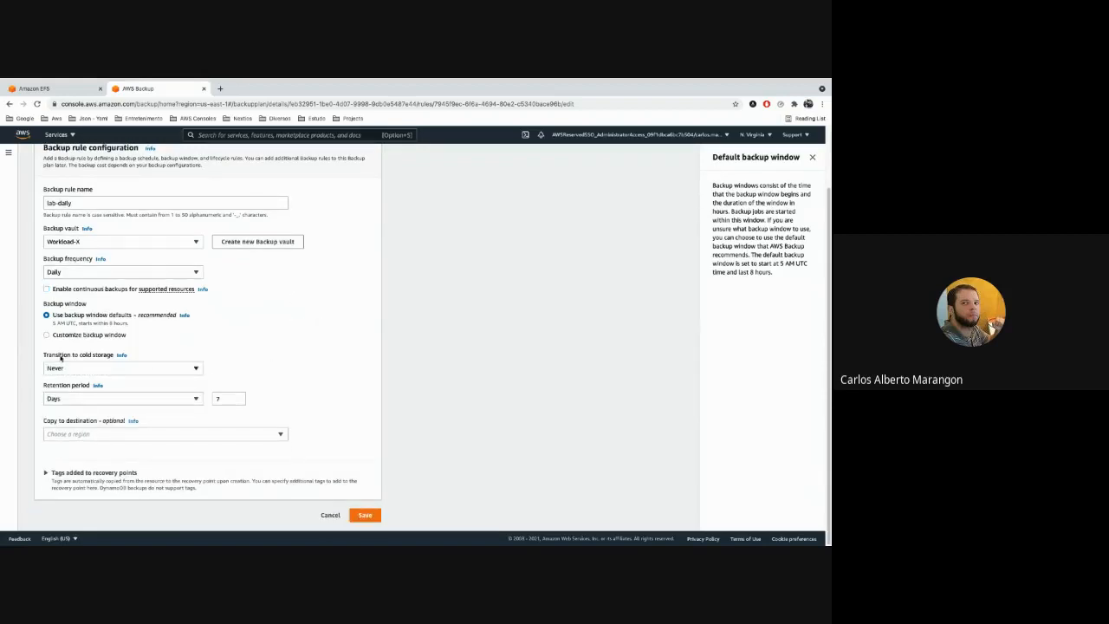
Examine the Transition to cold storage setting and its available time unit options.
{"action": "left_click", "coordinate": [173, 370]}
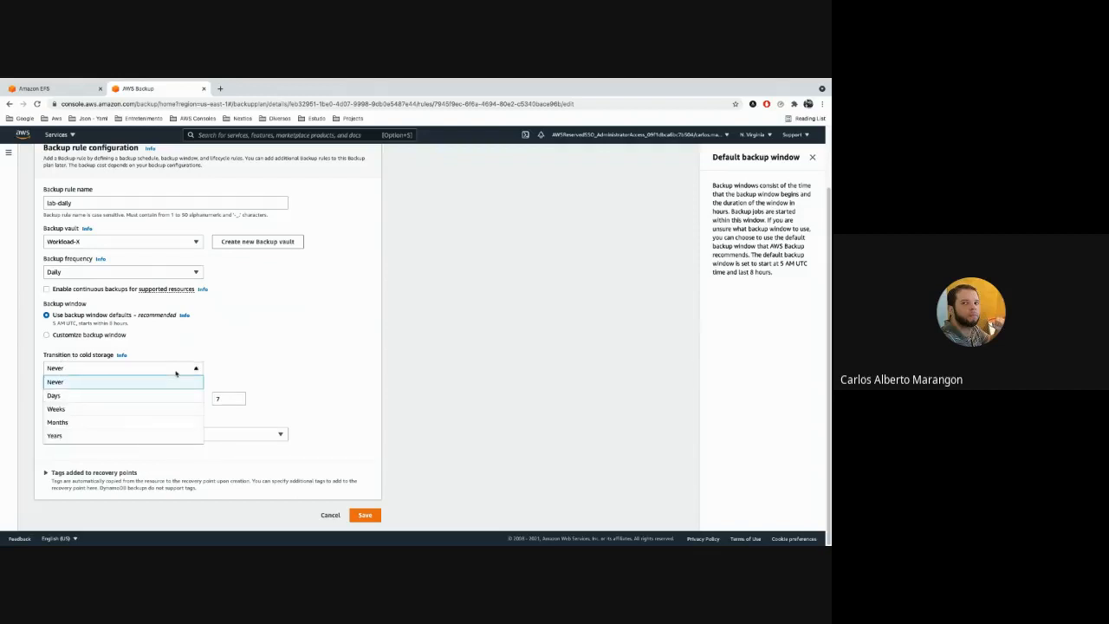
{"action": "left_click", "coordinate": [320, 357]}
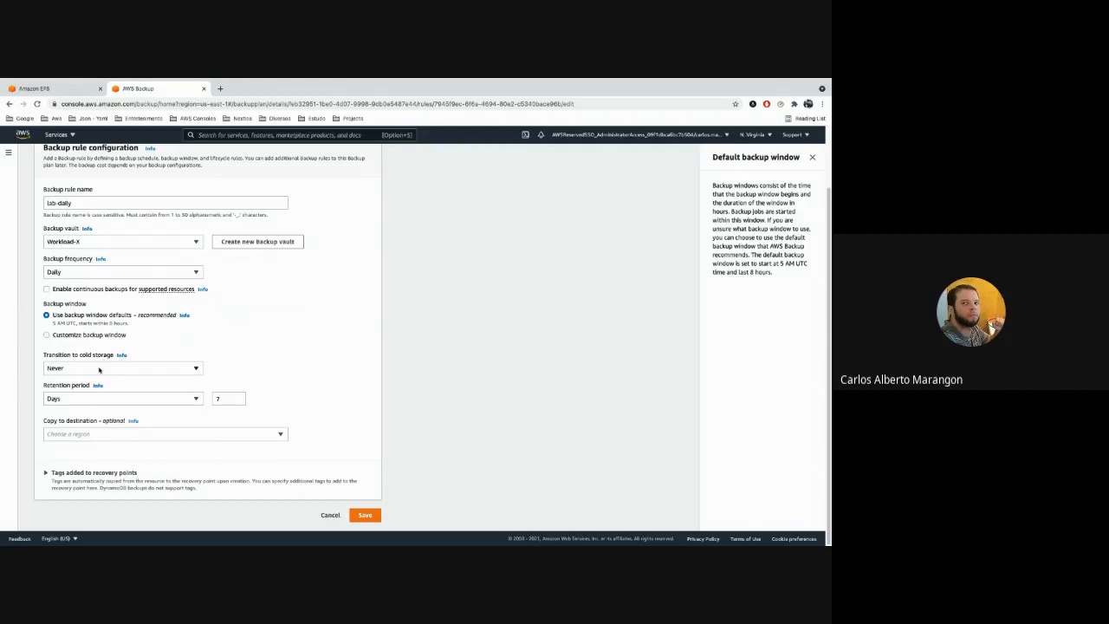
{"action": "left_click_drag", "start_coordinate": [84, 356], "coordinate": [110, 358]}
{"action": "left_click", "coordinate": [247, 362]}
{"action": "left_click_drag", "start_coordinate": [44, 357], "coordinate": [111, 357]}
{"action": "left_click", "coordinate": [330, 362]}
{"action": "left_click", "coordinate": [190, 370]}
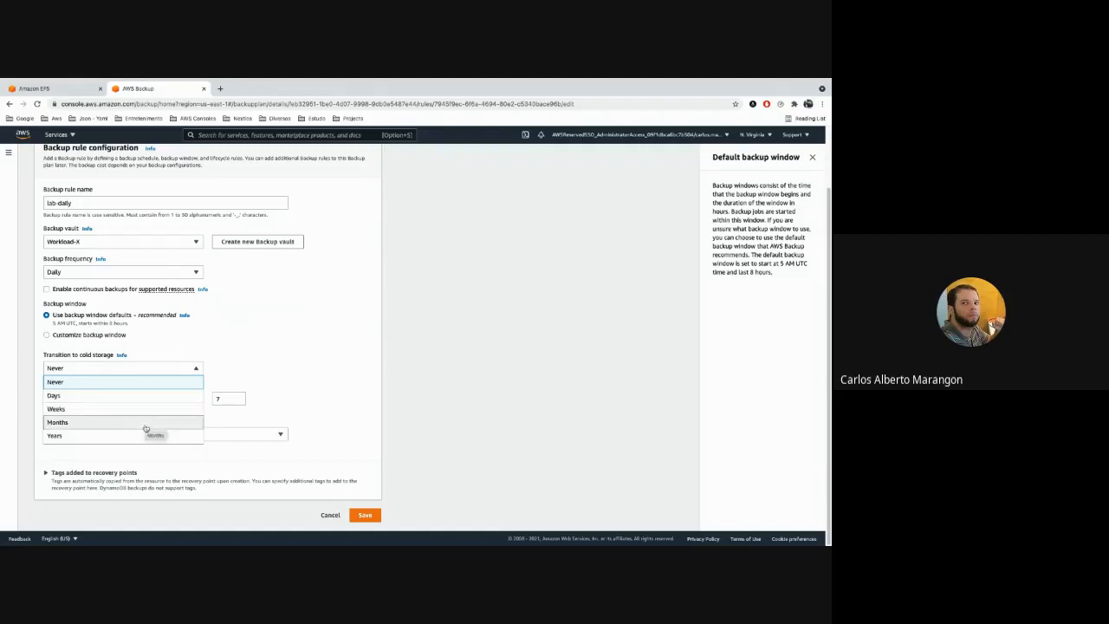
{"action": "left_click", "coordinate": [331, 363]}
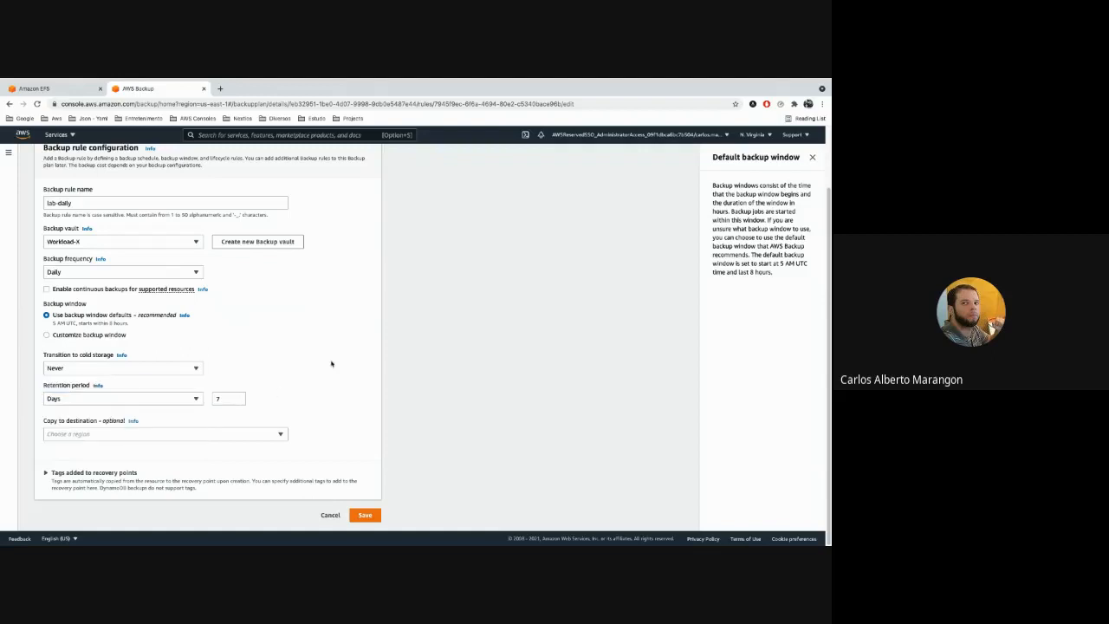
{"action": "left_click", "coordinate": [195, 367]}
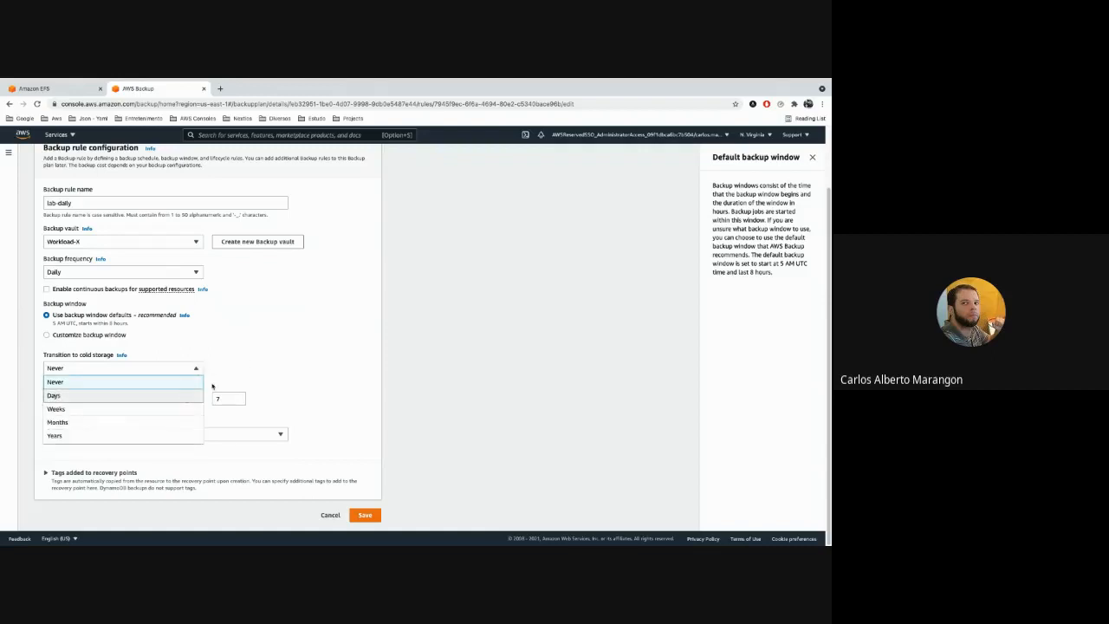
{"action": "left_click", "coordinate": [355, 371]}
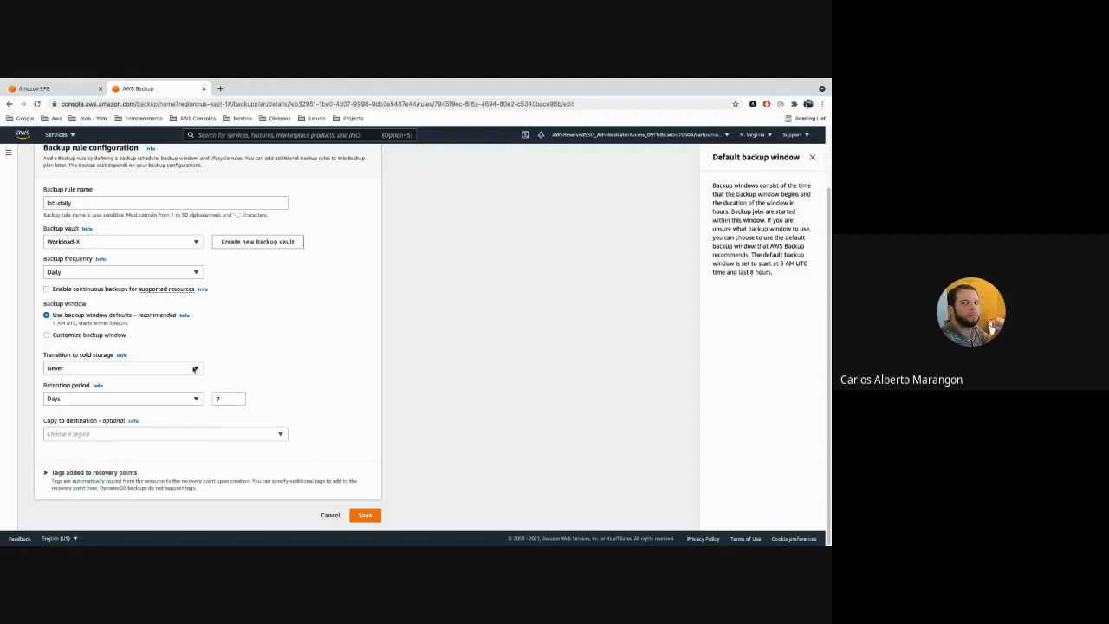
Set the transition to cold storage to 3 days and the retention period to 93 days.
{"action": "left_click", "coordinate": [194, 369]}
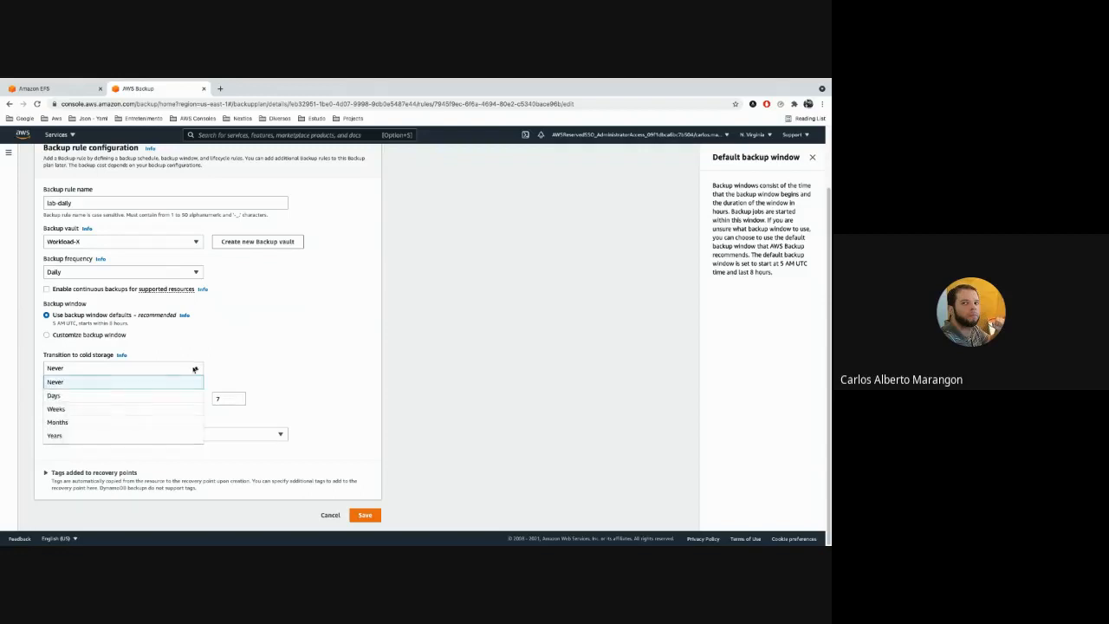
{"action": "left_click", "coordinate": [156, 391]}
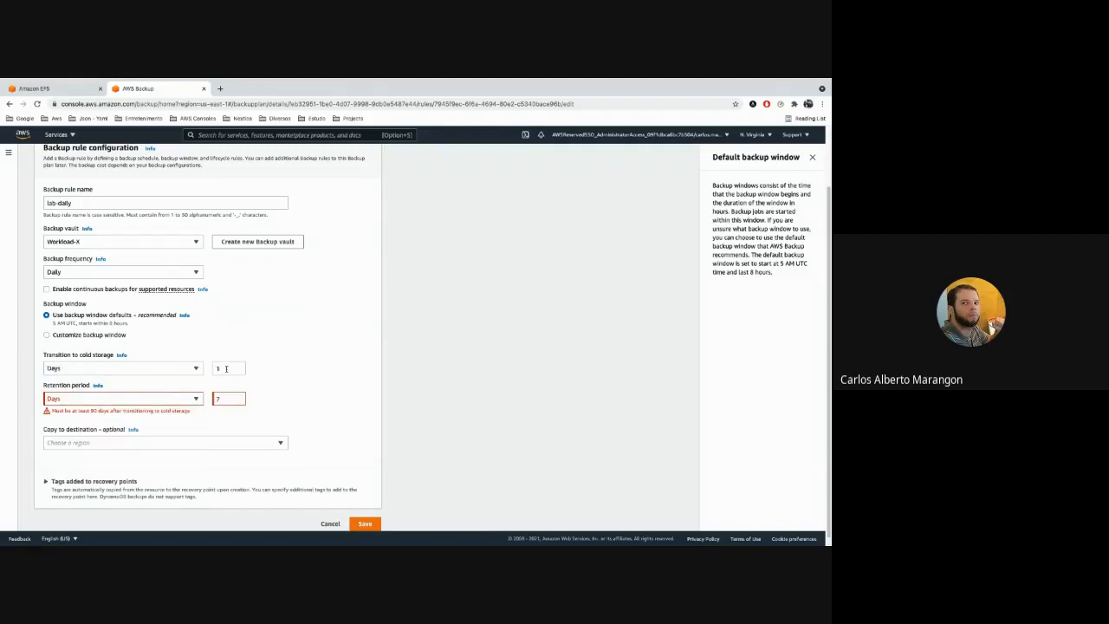
{"action": "left_click", "coordinate": [227, 368]}
{"action": "key", "text": "BackSpace"}
{"action": "type", "text": "3"}
{"action": "left_click", "coordinate": [227, 398]}
{"action": "type", "text": "93"}
{"action": "left_click", "coordinate": [297, 370]}
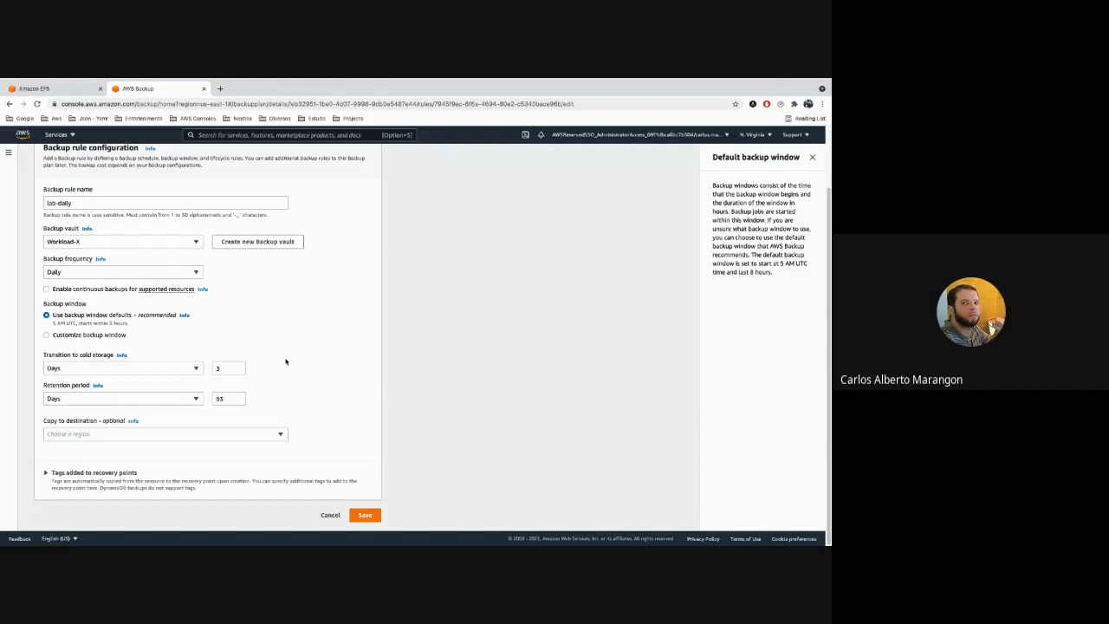
Set the transition to cold storage to Never and the retention period to 7 days.
{"action": "left_click", "coordinate": [195, 368]}
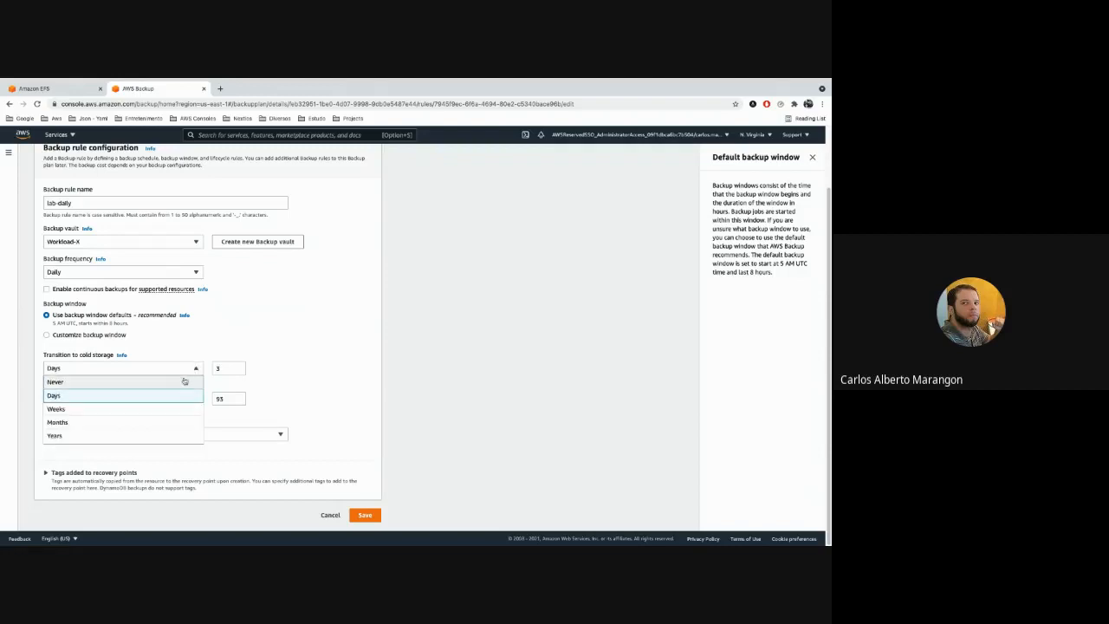
{"action": "left_click", "coordinate": [183, 381]}
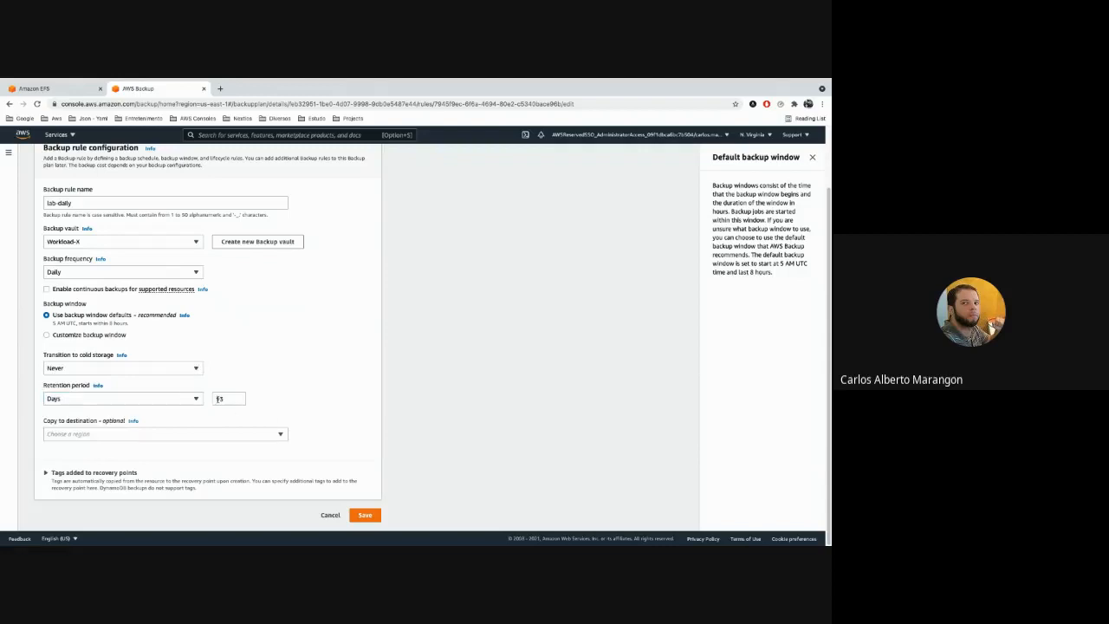
{"action": "double_click", "coordinate": [218, 398]}
{"action": "type", "text": "7"}
{"action": "left_click", "coordinate": [359, 365]}
Close the default backup window help and set the backup copy destination to the South America (São Paulo) region.
{"action": "left_click", "coordinate": [279, 434]}
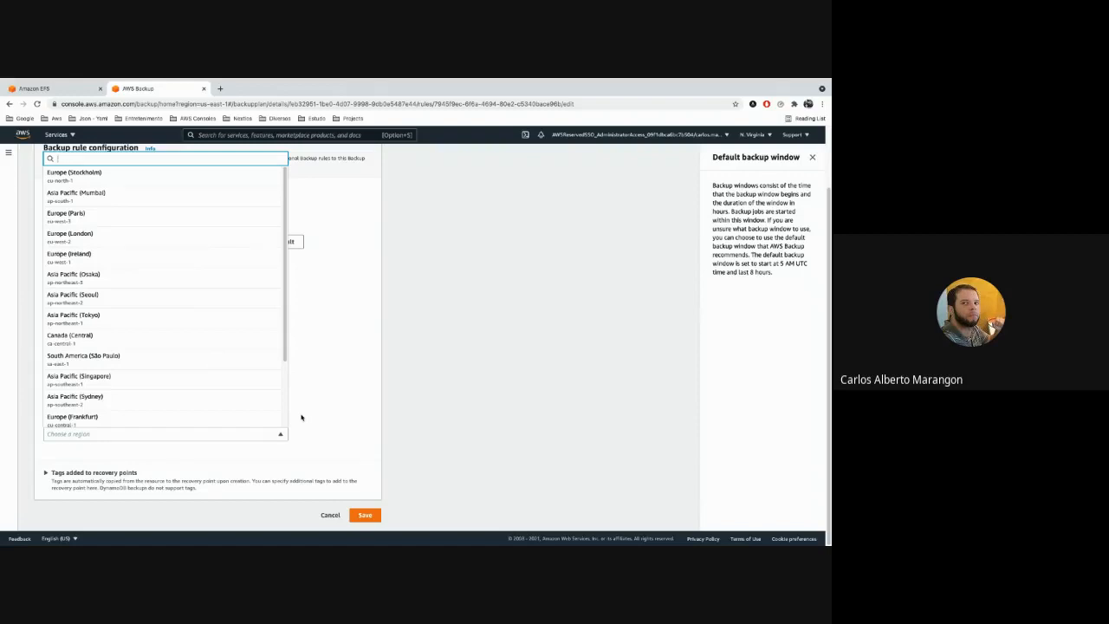
{"action": "left_click", "coordinate": [337, 400]}
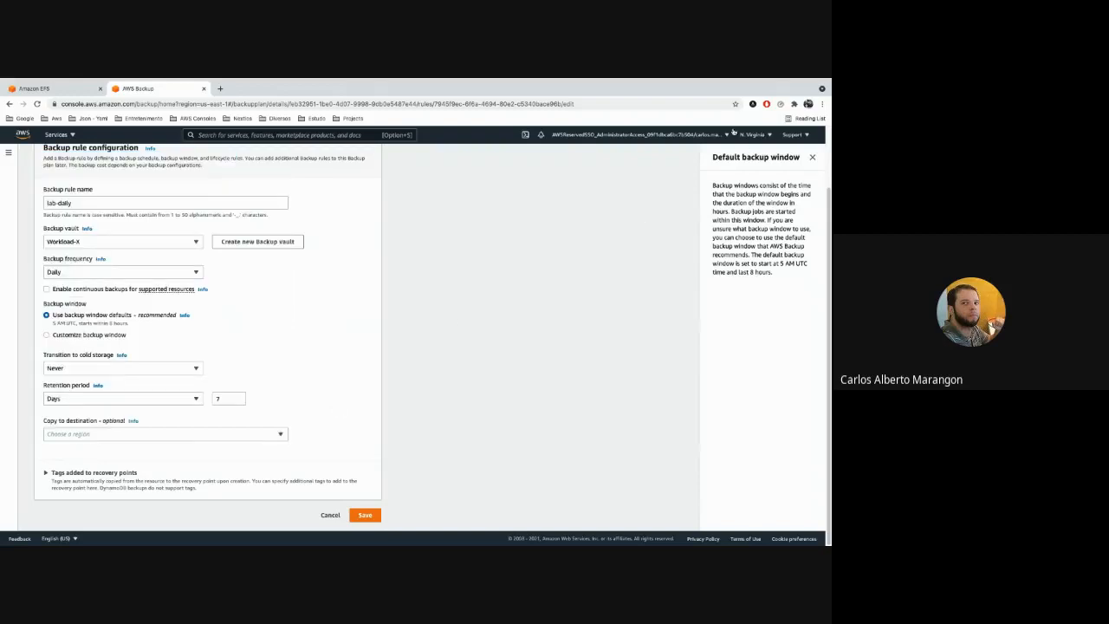
{"action": "left_click", "coordinate": [812, 156]}
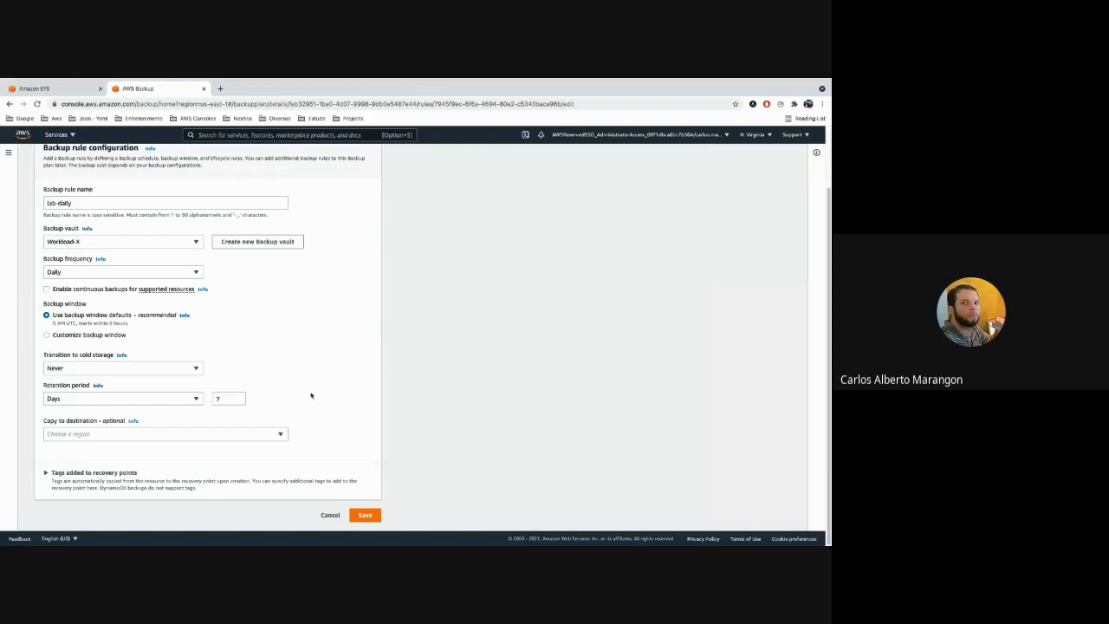
{"action": "left_click", "coordinate": [279, 434]}
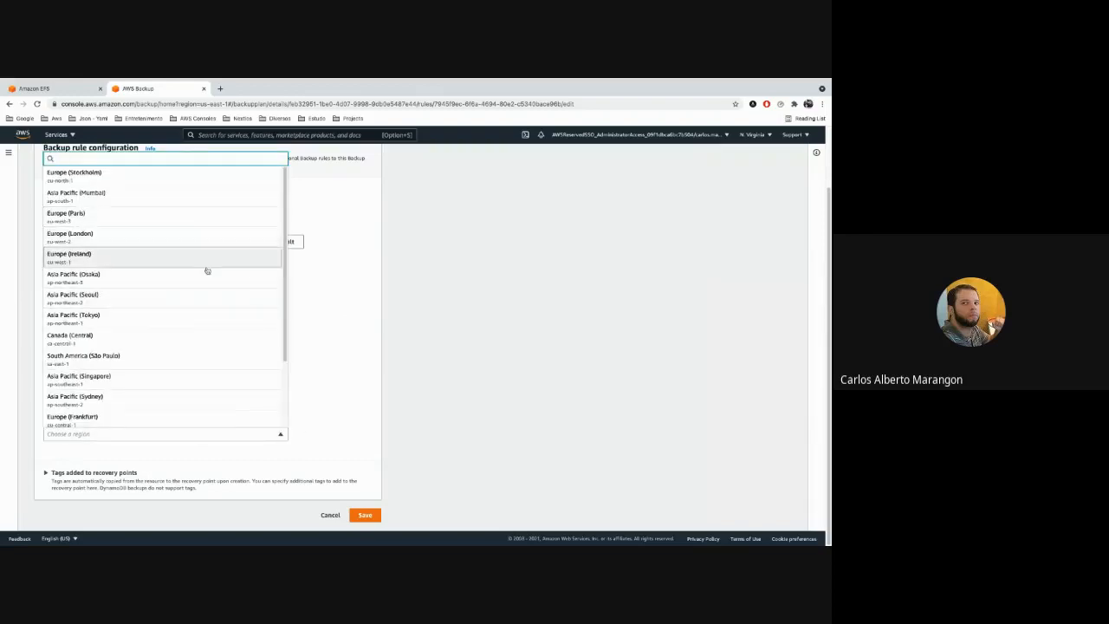
{"action": "scroll", "coordinate": [208, 311], "scroll_direction": "down", "scroll_amount": 1}
{"action": "scroll", "coordinate": [209, 312], "scroll_direction": "down", "scroll_amount": 2}
{"action": "left_click", "coordinate": [130, 273]}
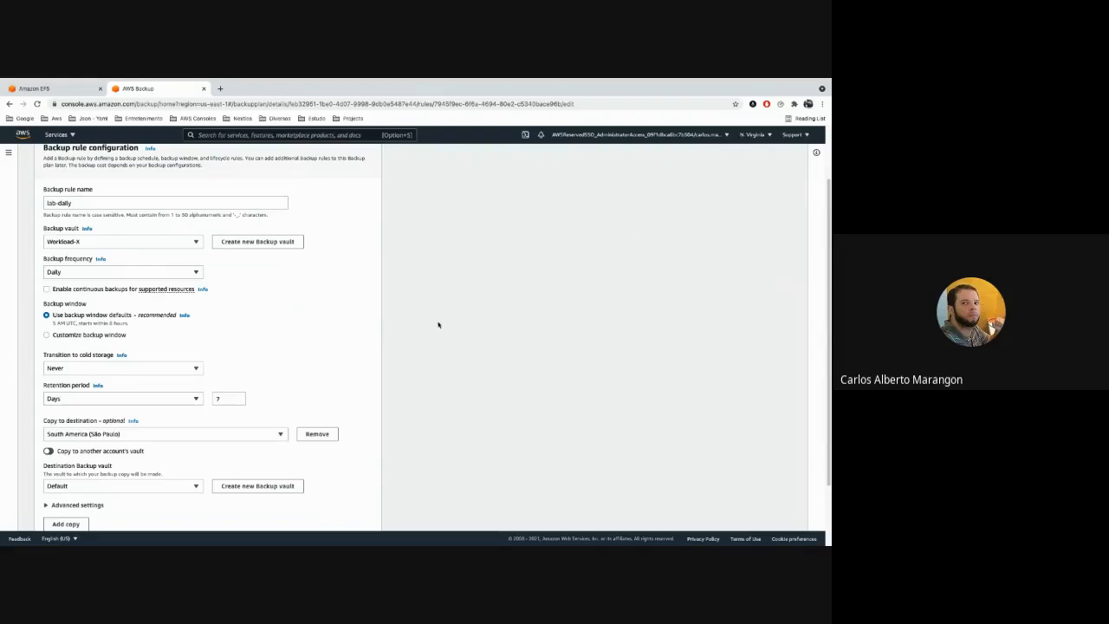
Check the destination backup vaults available for the São Paulo copy, keeping Default selected.
{"action": "scroll", "coordinate": [396, 355], "scroll_direction": "down", "scroll_amount": 2}
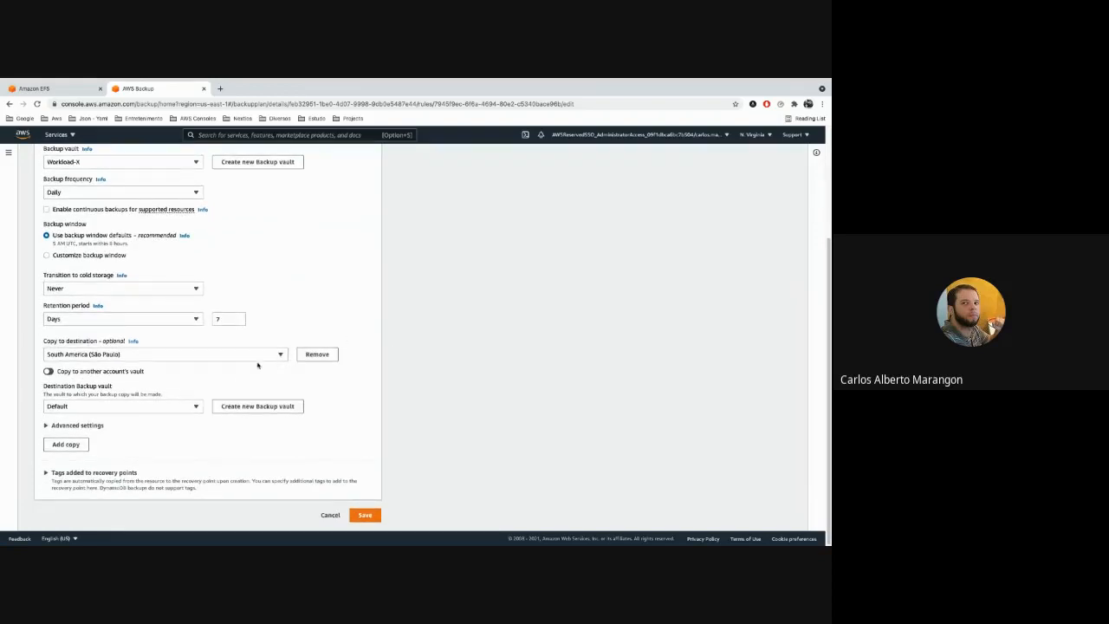
{"action": "left_click", "coordinate": [185, 407]}
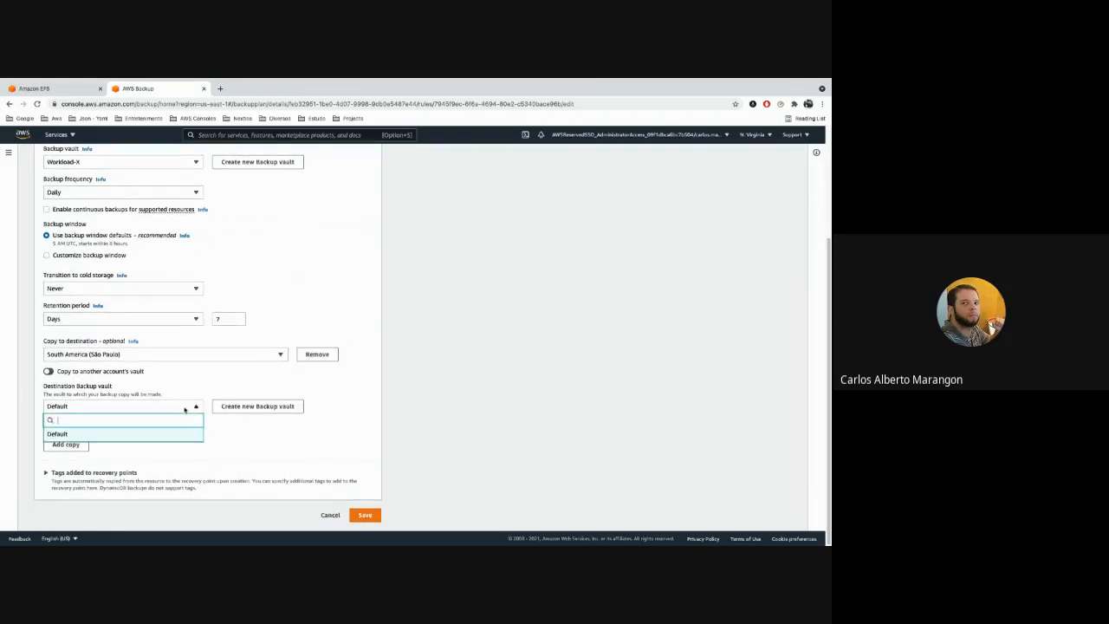
{"action": "left_click", "coordinate": [378, 387]}
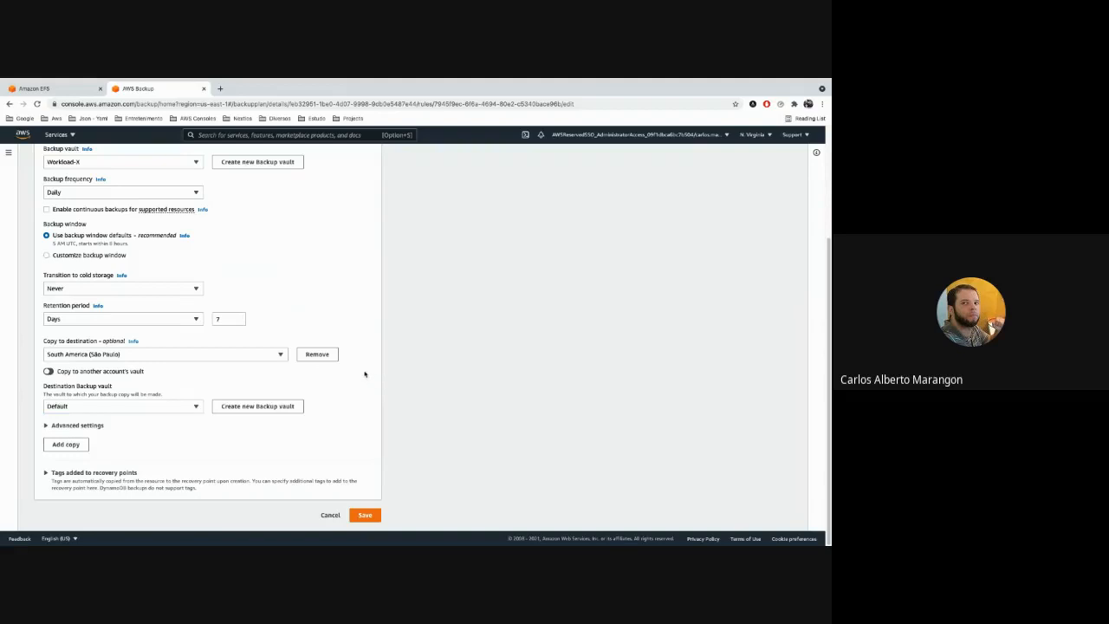
Check the regions offered as backup copy destinations, keeping South America (São Paulo) selected.
{"action": "left_click", "coordinate": [272, 356]}
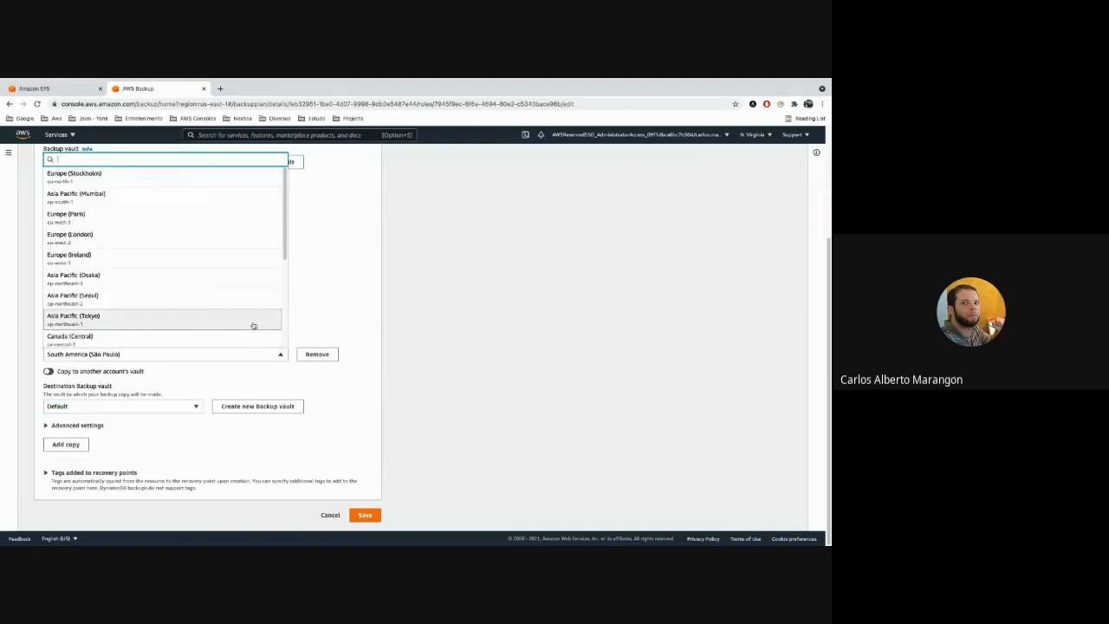
{"action": "scroll", "coordinate": [252, 325], "scroll_direction": "down", "scroll_amount": 3}
{"action": "scroll", "coordinate": [252, 324], "scroll_direction": "up", "scroll_amount": 2}
{"action": "left_click", "coordinate": [358, 351]}
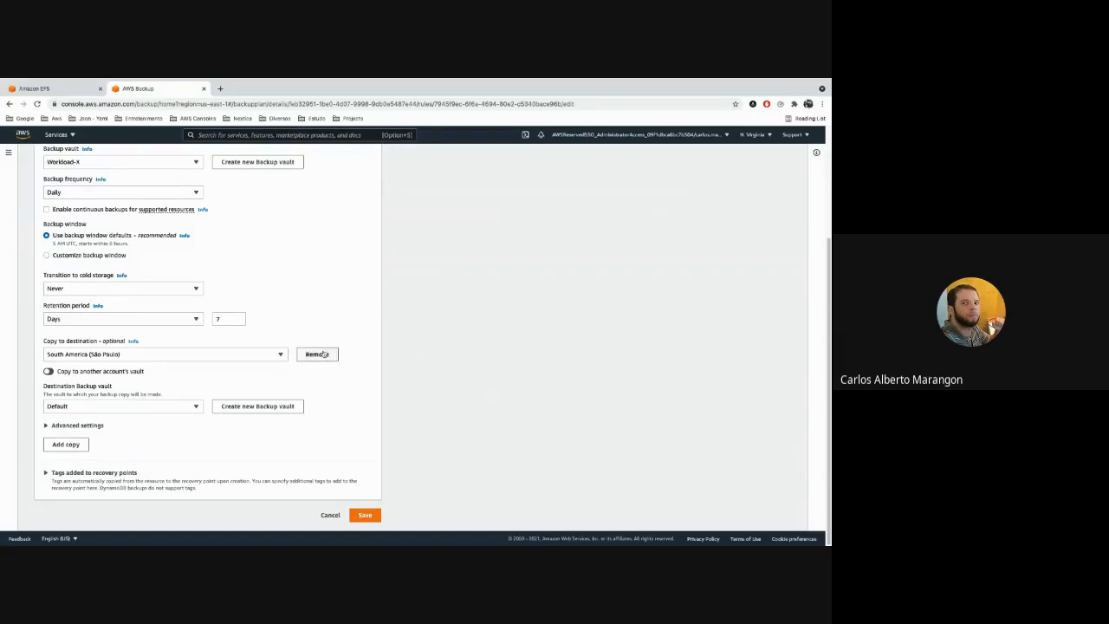
Remove the São Paulo copy destination and cancel editing the lab-daily backup rule without saving.
{"action": "left_click", "coordinate": [317, 354]}
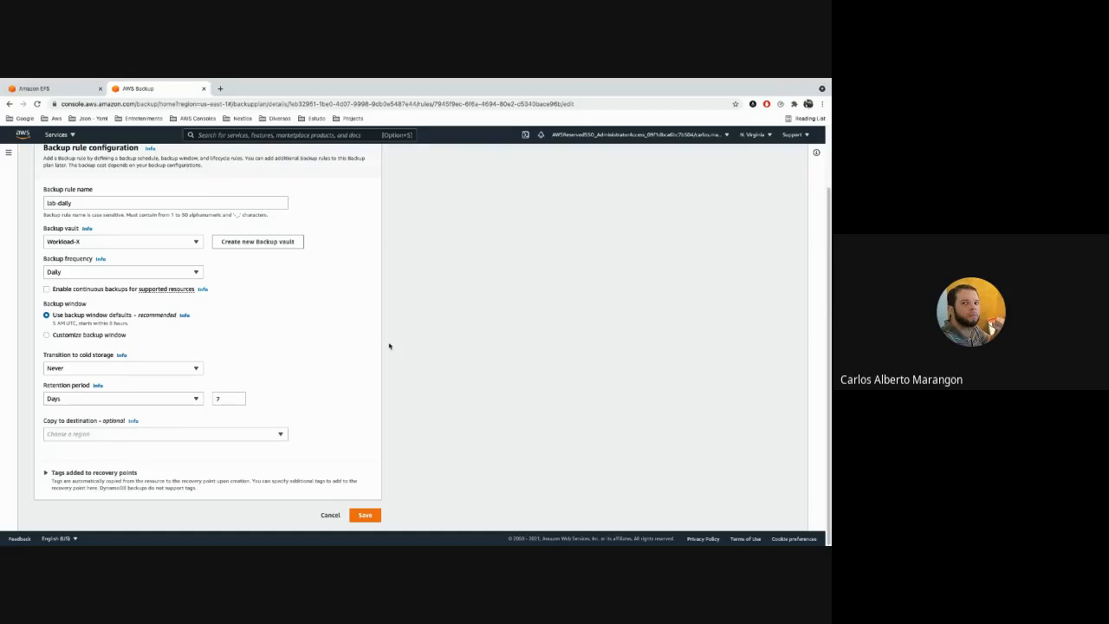
{"action": "scroll", "coordinate": [389, 346], "scroll_direction": "up", "scroll_amount": 2}
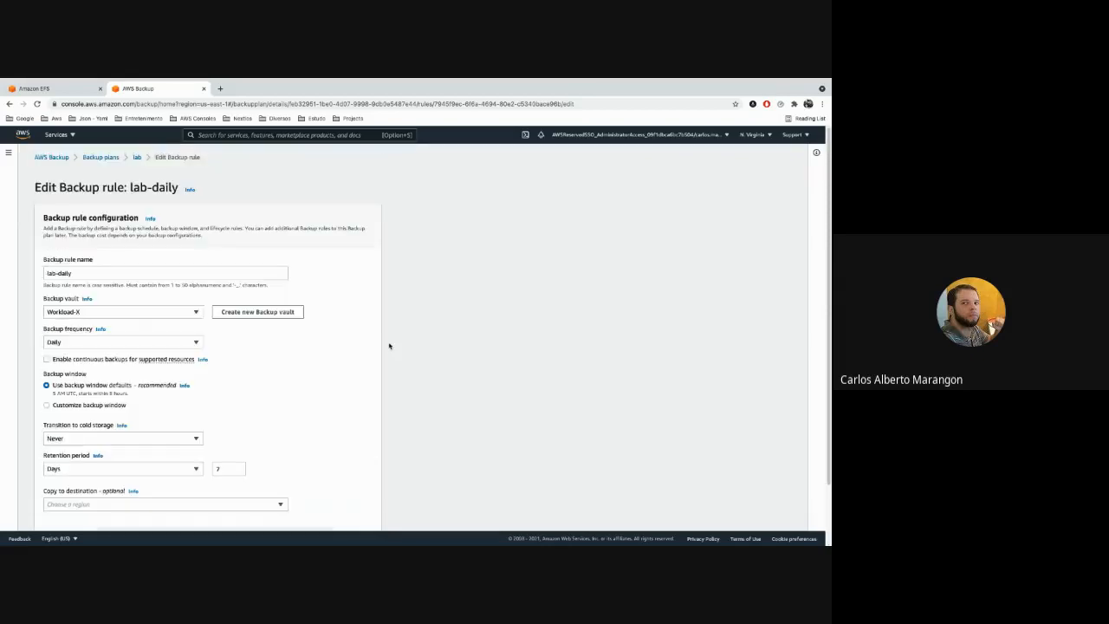
{"action": "scroll", "coordinate": [389, 346], "scroll_direction": "down", "scroll_amount": 2}
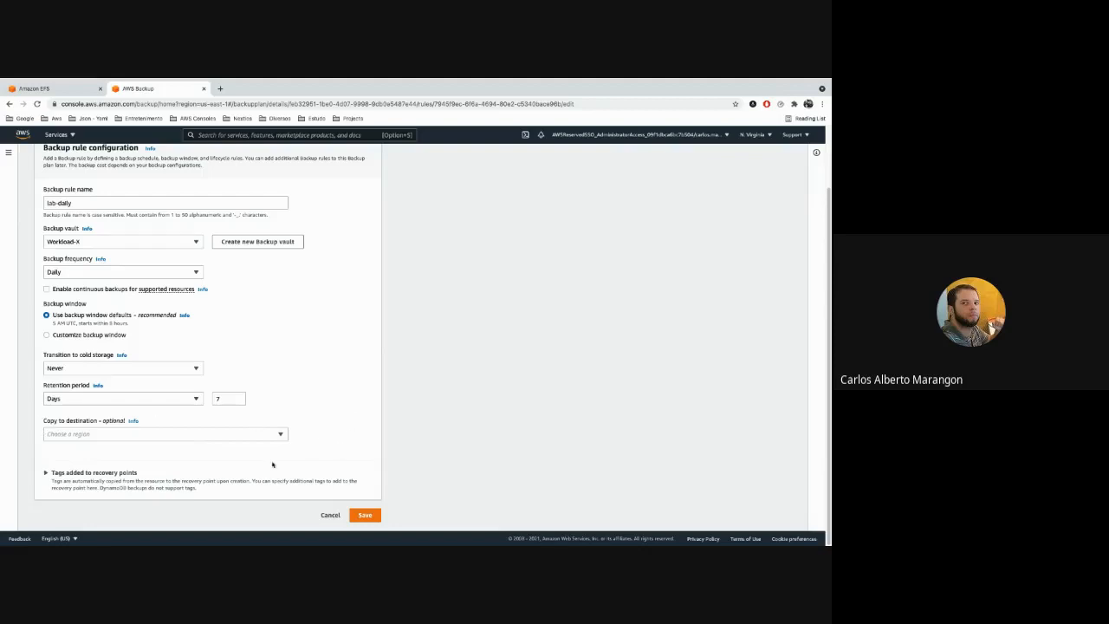
{"action": "left_click", "coordinate": [332, 515]}
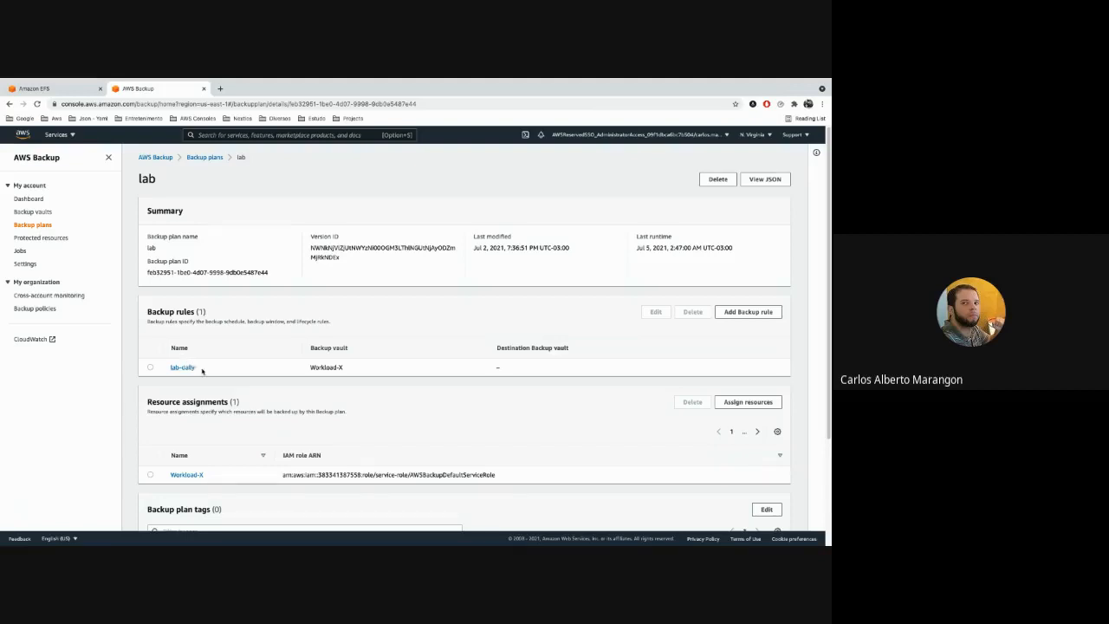
Open the lab plan's Workload-X resource assignment and examine the tag that selects the resources for backup.
{"action": "scroll", "coordinate": [218, 373], "scroll_direction": "down", "scroll_amount": 1}
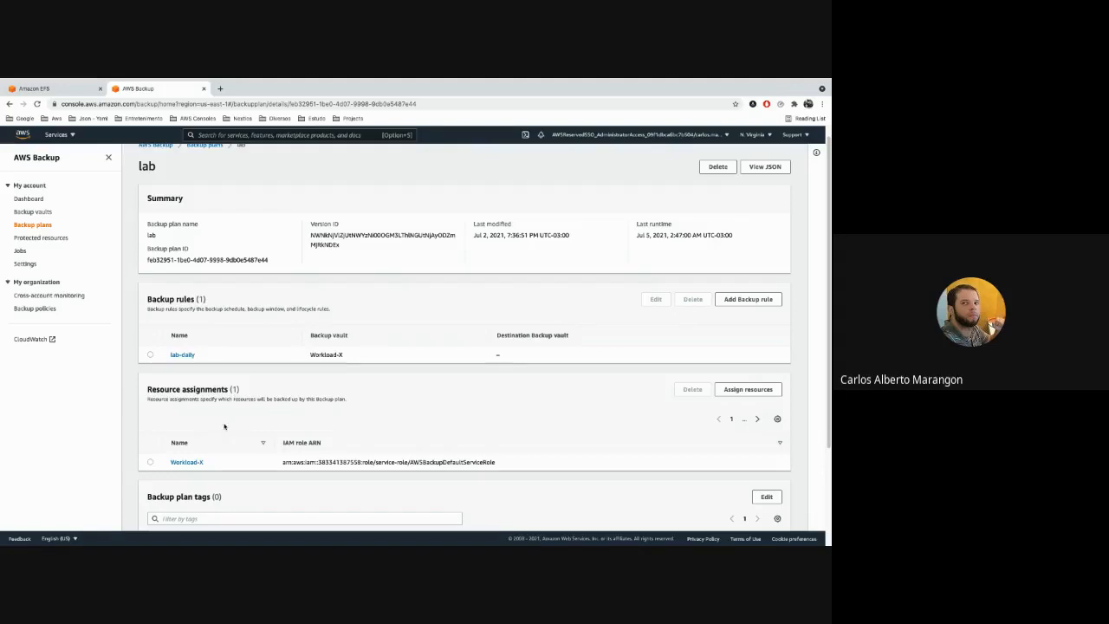
{"action": "left_click", "coordinate": [185, 462]}
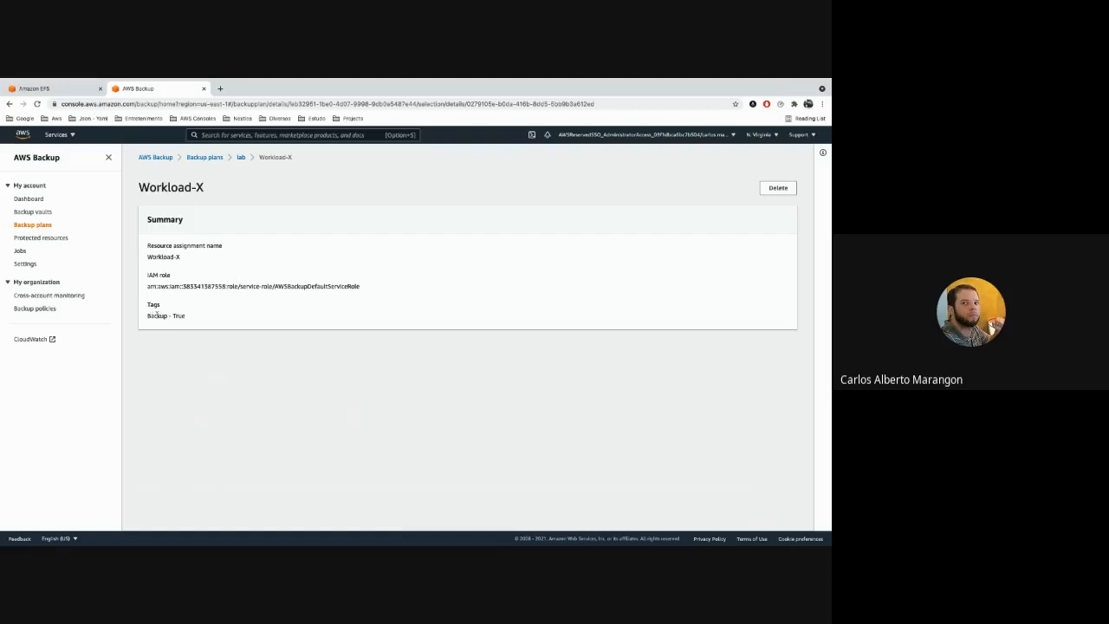
{"action": "left_click_drag", "start_coordinate": [149, 316], "coordinate": [185, 318]}
{"action": "left_click", "coordinate": [210, 322]}
{"action": "left_click_drag", "start_coordinate": [193, 317], "coordinate": [147, 315]}
{"action": "left_click", "coordinate": [152, 317]}
{"action": "left_click_drag", "start_coordinate": [148, 315], "coordinate": [169, 315]}
Return to the lab backup plan and review its backup plan tags and advanced backup settings.
{"action": "left_click", "coordinate": [241, 157]}
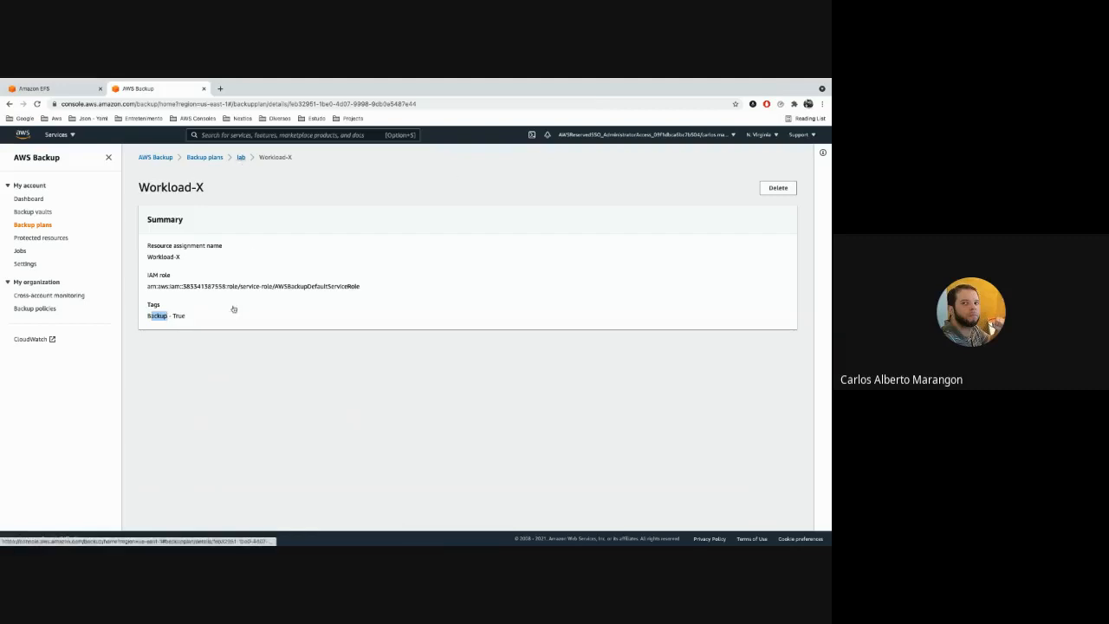
{"action": "scroll", "coordinate": [221, 339], "scroll_direction": "down", "scroll_amount": 5}
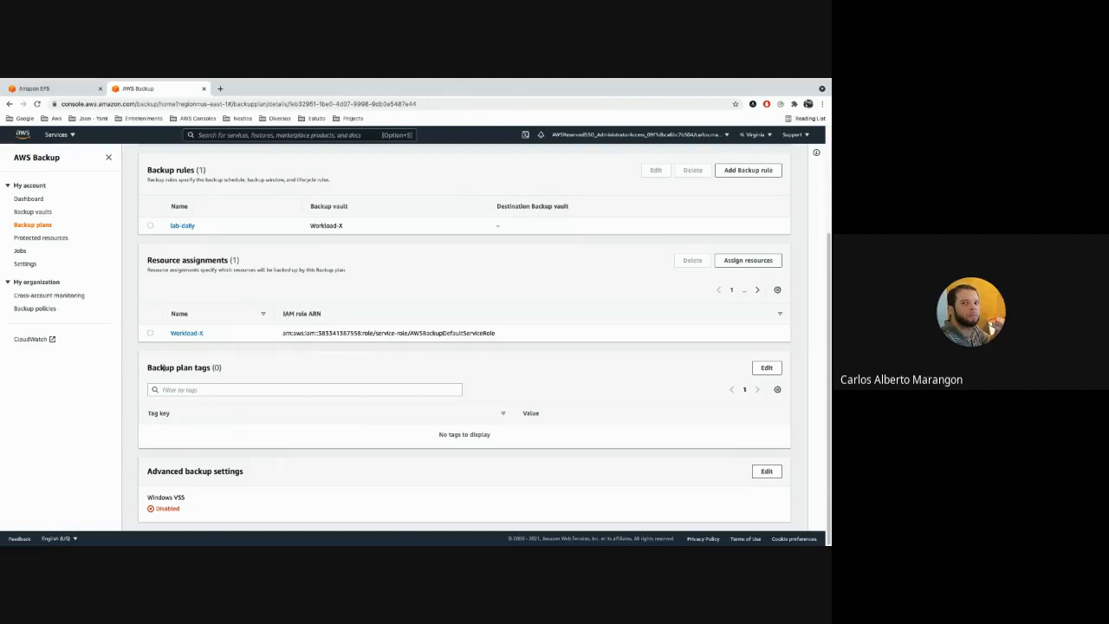
{"action": "left_click_drag", "start_coordinate": [159, 367], "coordinate": [205, 368]}
{"action": "left_click", "coordinate": [201, 367]}
{"action": "scroll", "coordinate": [155, 432], "scroll_direction": "up", "scroll_amount": 3}
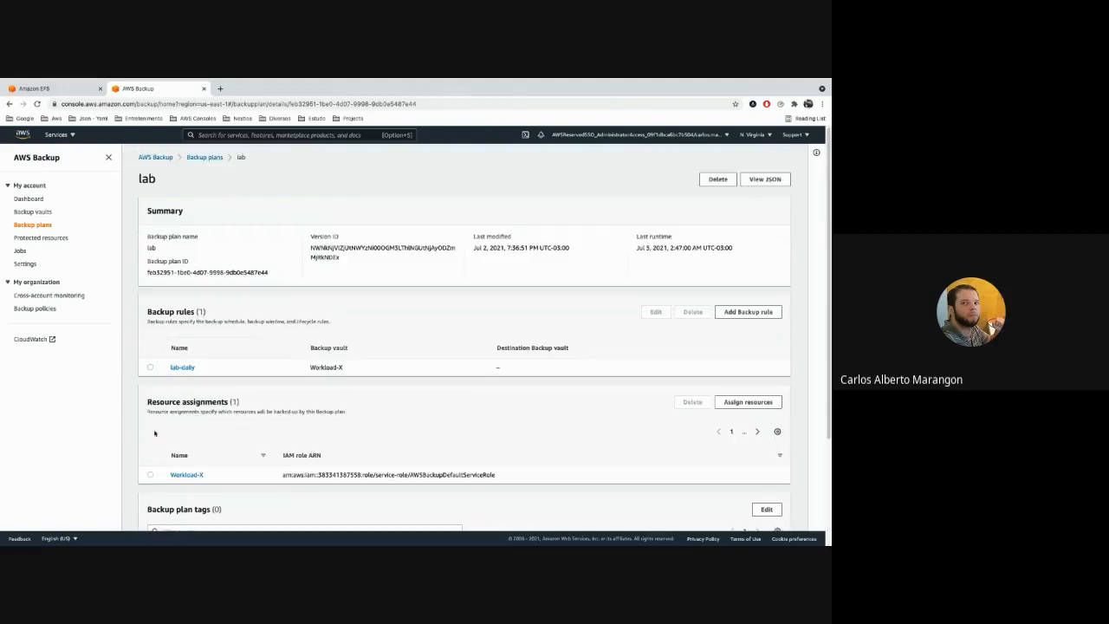
View the protected resources, checking the list of backup plans in between.
{"action": "left_click", "coordinate": [48, 239]}
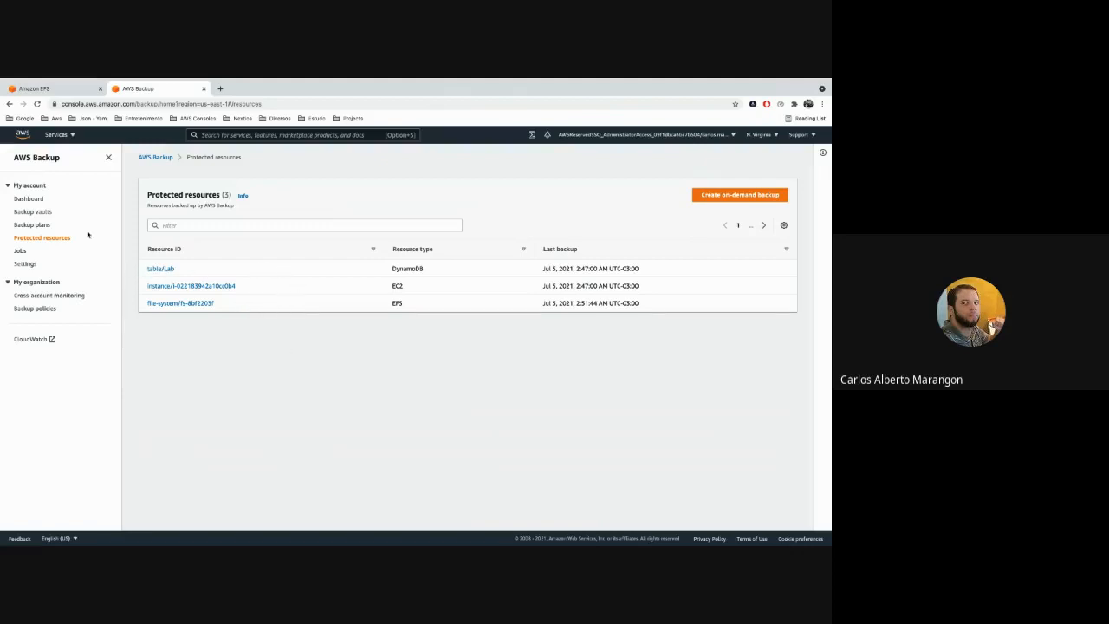
{"action": "left_click", "coordinate": [38, 227]}
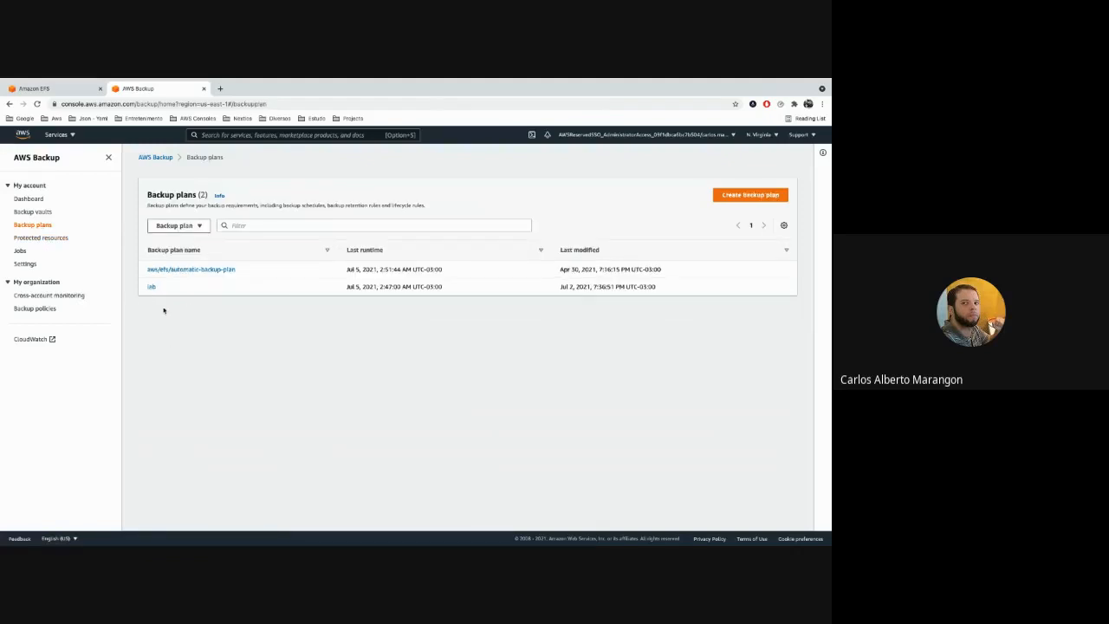
{"action": "left_click", "coordinate": [48, 238]}
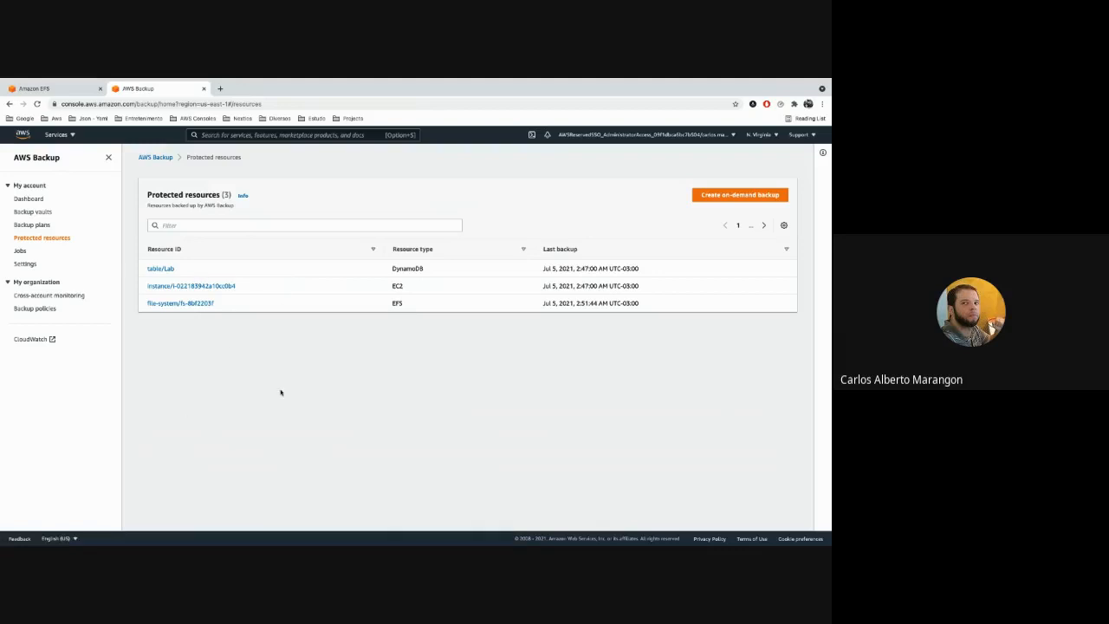
Open the most recent EFS job in the backup jobs list and examine its job ID and resource ID.
{"action": "left_click", "coordinate": [46, 257]}
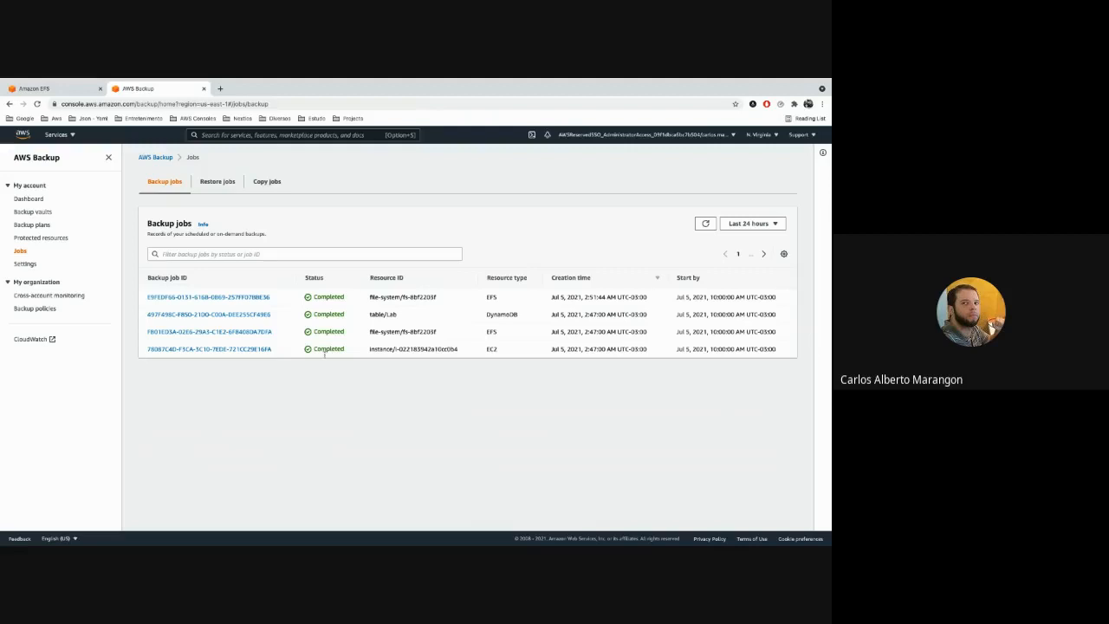
{"action": "left_click", "coordinate": [213, 296]}
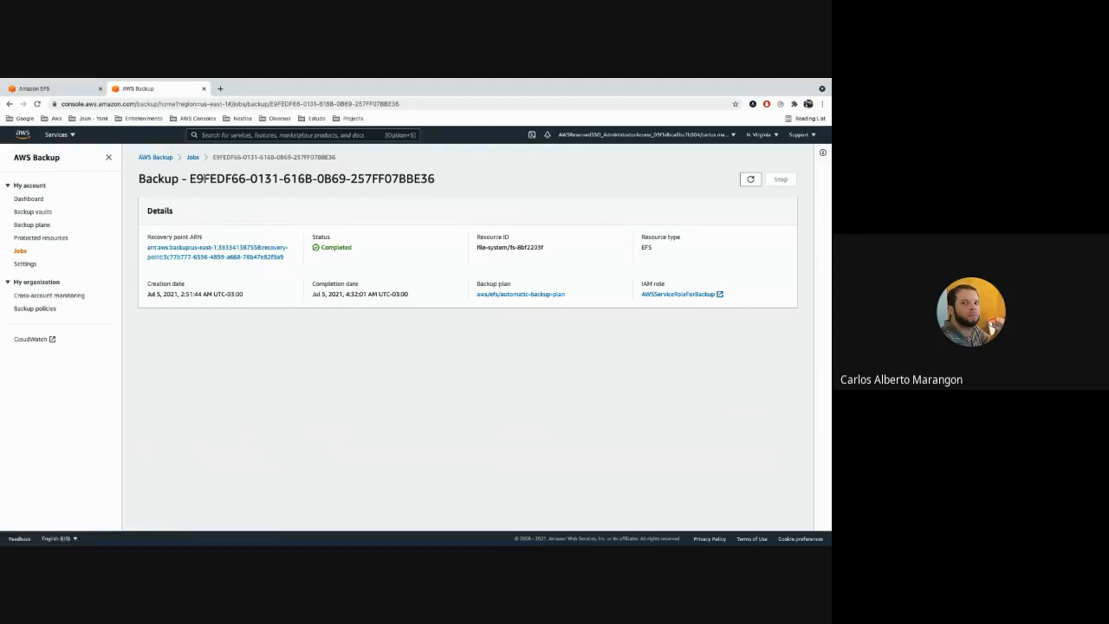
{"action": "left_click_drag", "start_coordinate": [204, 178], "coordinate": [377, 180]}
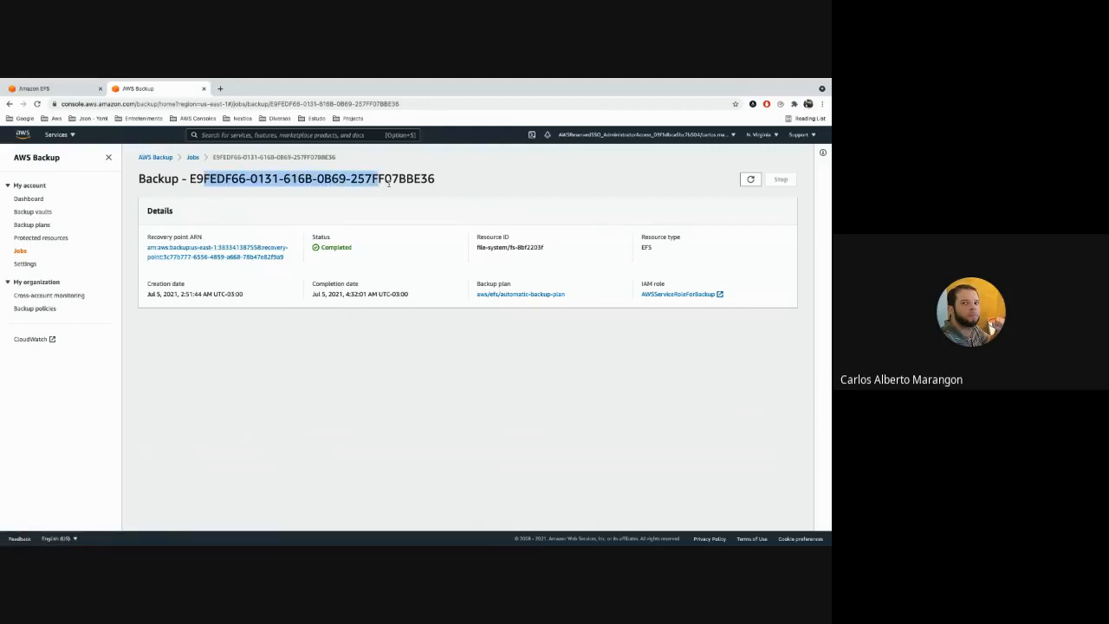
{"action": "left_click", "coordinate": [406, 210]}
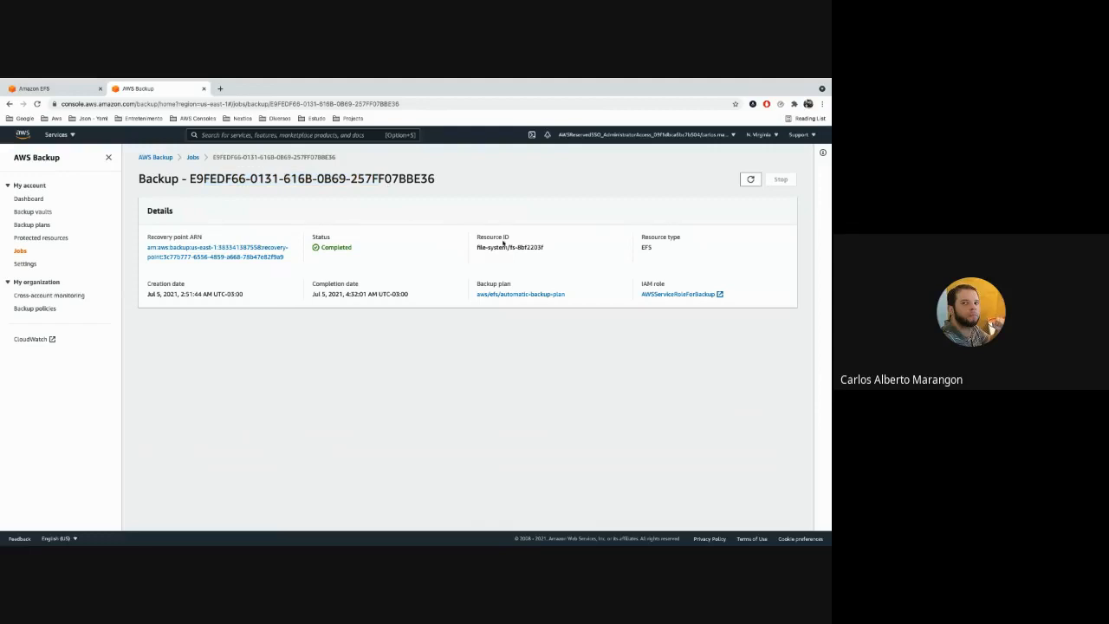
{"action": "left_click_drag", "start_coordinate": [488, 246], "coordinate": [533, 258]}
{"action": "left_click", "coordinate": [539, 248]}
Open the DynamoDB backup job and examine its creation date, completion date, backup plan and resource ID.
{"action": "left_click", "coordinate": [19, 251]}
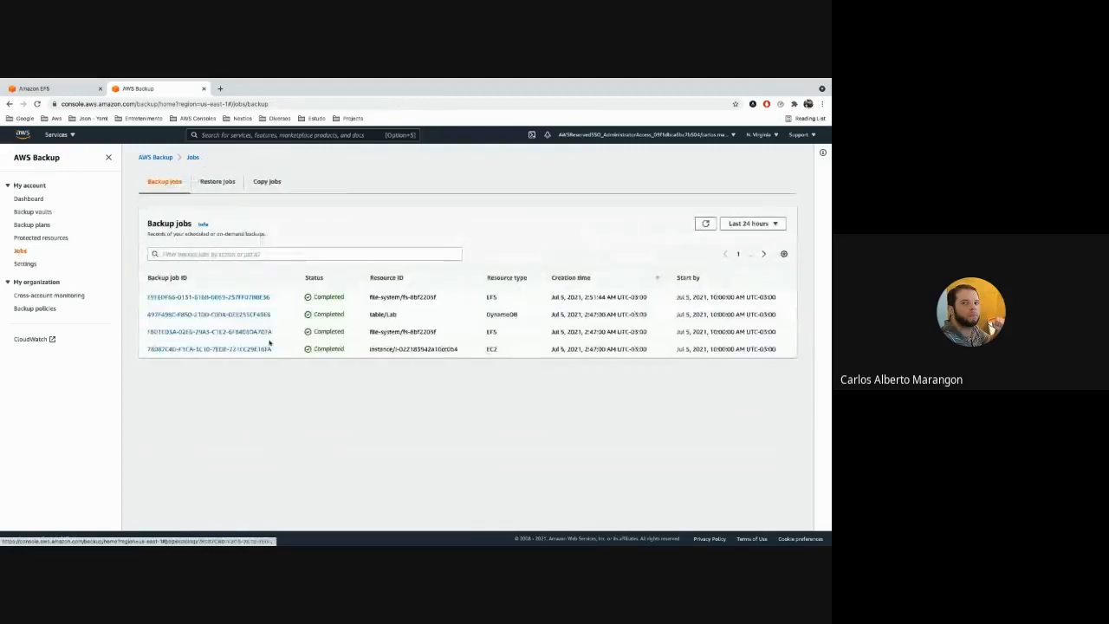
{"action": "left_click", "coordinate": [255, 314]}
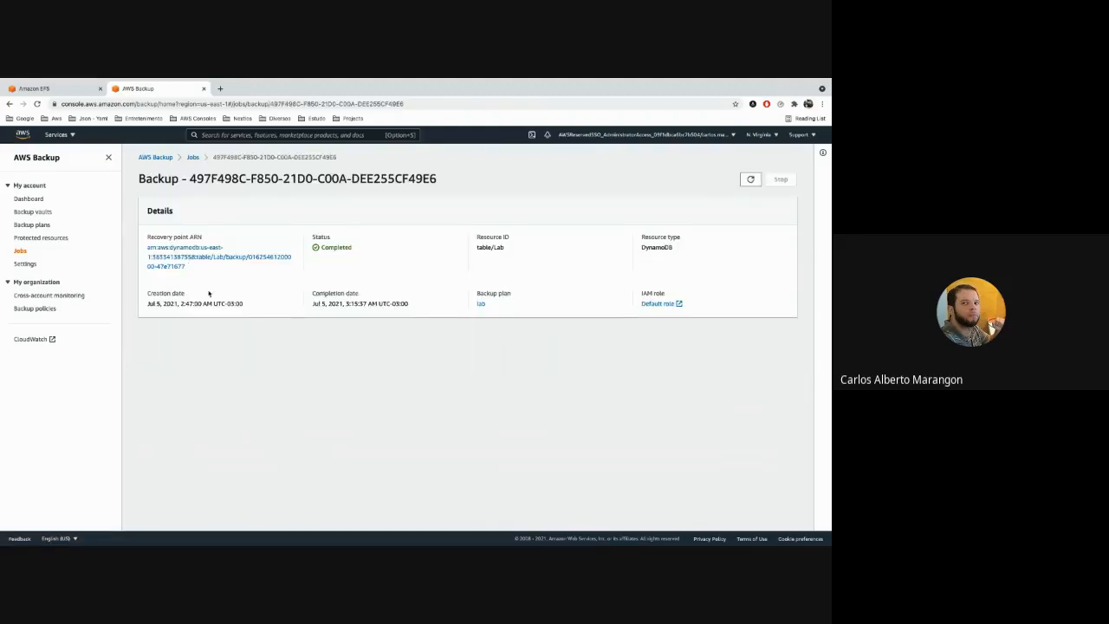
{"action": "left_click_drag", "start_coordinate": [161, 297], "coordinate": [168, 298]}
{"action": "left_click_drag", "start_coordinate": [321, 297], "coordinate": [368, 300]}
{"action": "left_click", "coordinate": [357, 305]}
{"action": "left_click_drag", "start_coordinate": [509, 293], "coordinate": [484, 293]}
{"action": "left_click", "coordinate": [498, 300]}
{"action": "left_click_drag", "start_coordinate": [477, 248], "coordinate": [500, 251]}
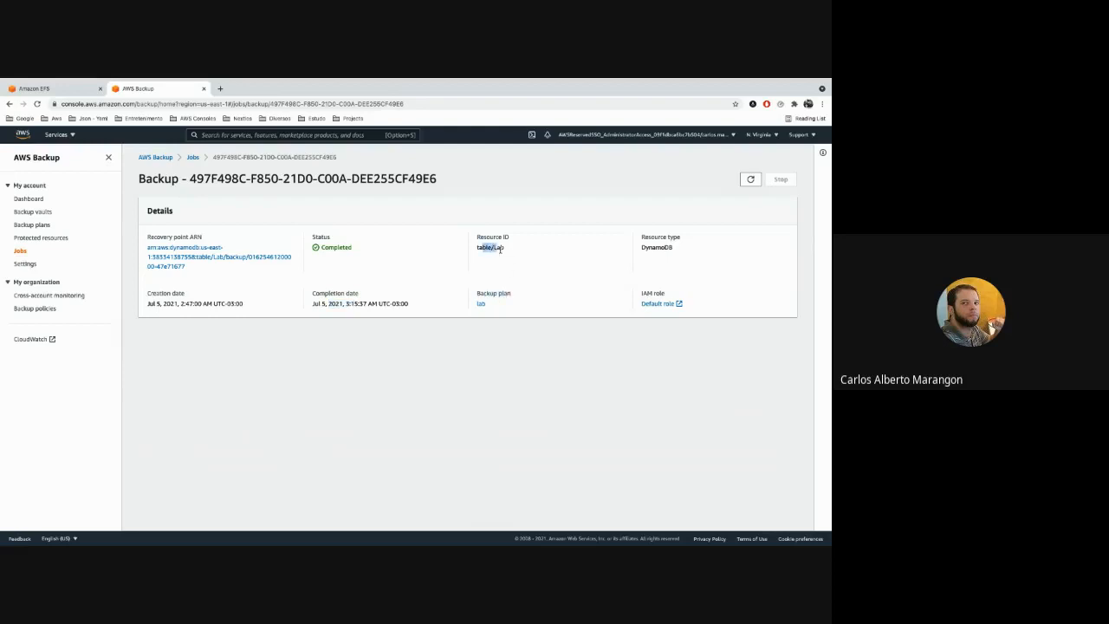
Open the EFS backup job run by the lab plan and examine its backup plan and resource ID.
{"action": "left_click", "coordinate": [20, 252]}
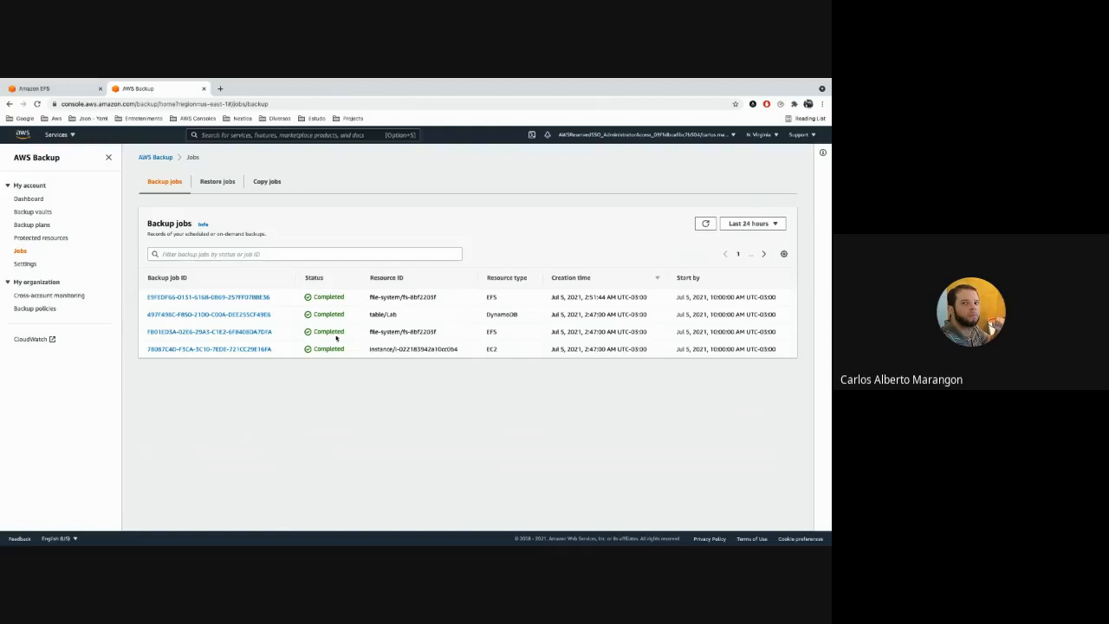
{"action": "left_click", "coordinate": [252, 332]}
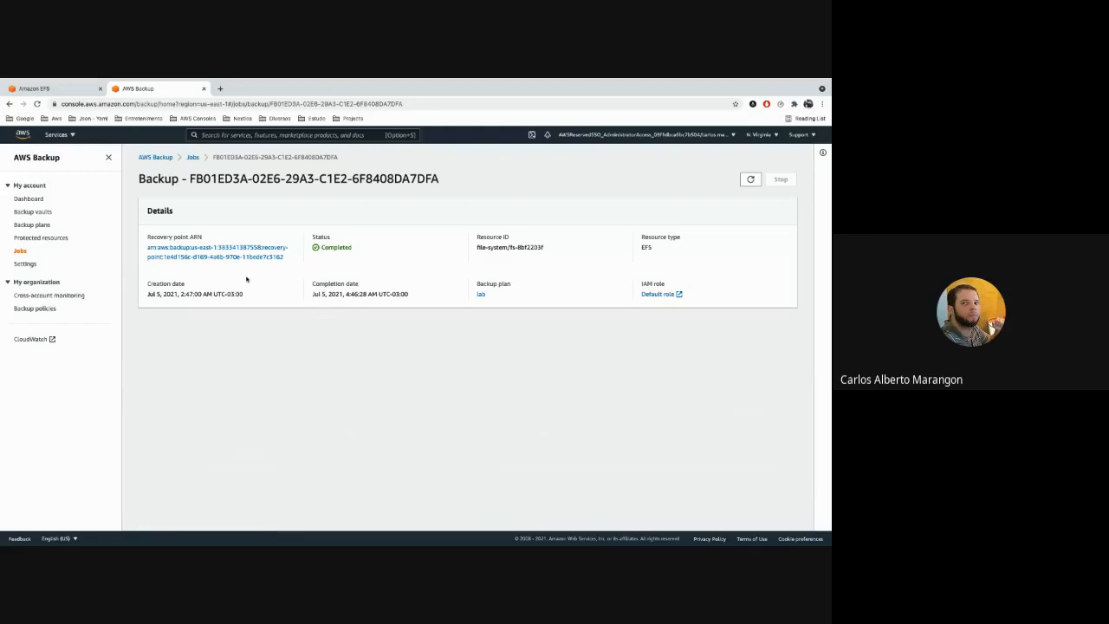
{"action": "left_click_drag", "start_coordinate": [510, 284], "coordinate": [477, 284]}
{"action": "left_click", "coordinate": [485, 285]}
{"action": "left_click_drag", "start_coordinate": [518, 247], "coordinate": [544, 247]}
Reopen the EFS job run by the automatic backup plan to compare its resource ID with the lab plan's job.
{"action": "left_click", "coordinate": [21, 251]}
{"action": "left_click", "coordinate": [223, 299]}
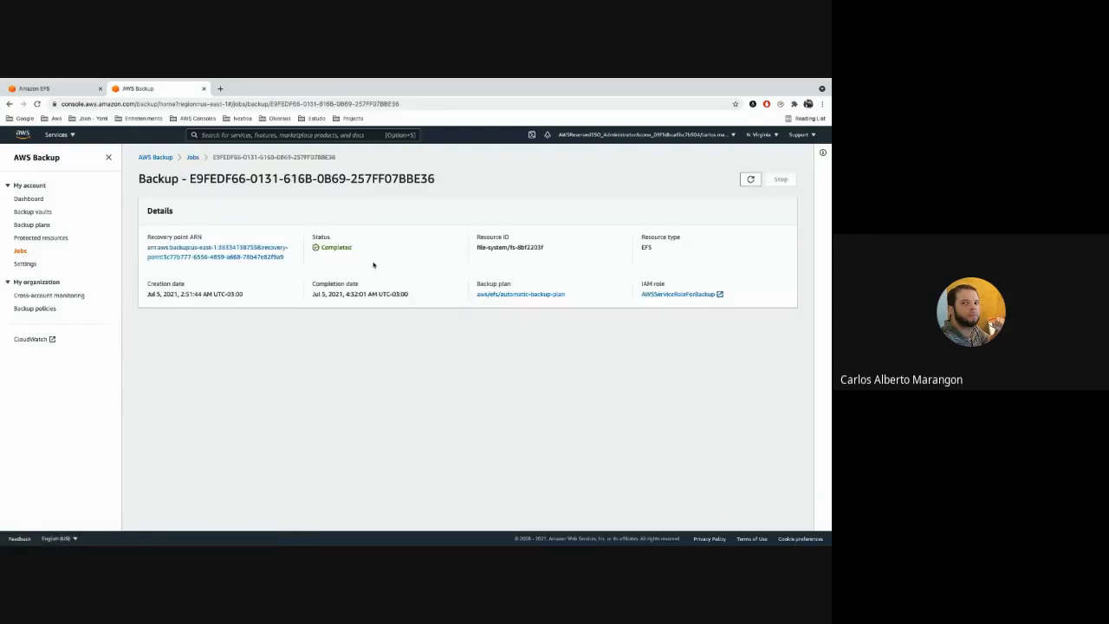
{"action": "left_click_drag", "start_coordinate": [533, 246], "coordinate": [501, 248]}
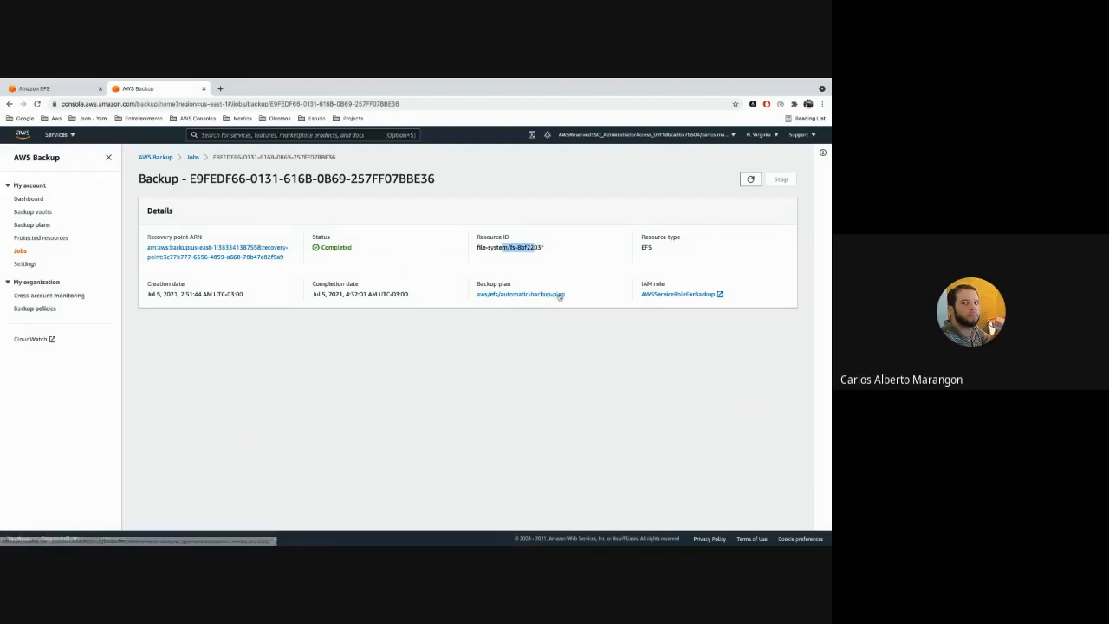
Go back to the backup jobs list and open the AWS Backup settings to examine the cross-account management section.
{"action": "left_click", "coordinate": [20, 251]}
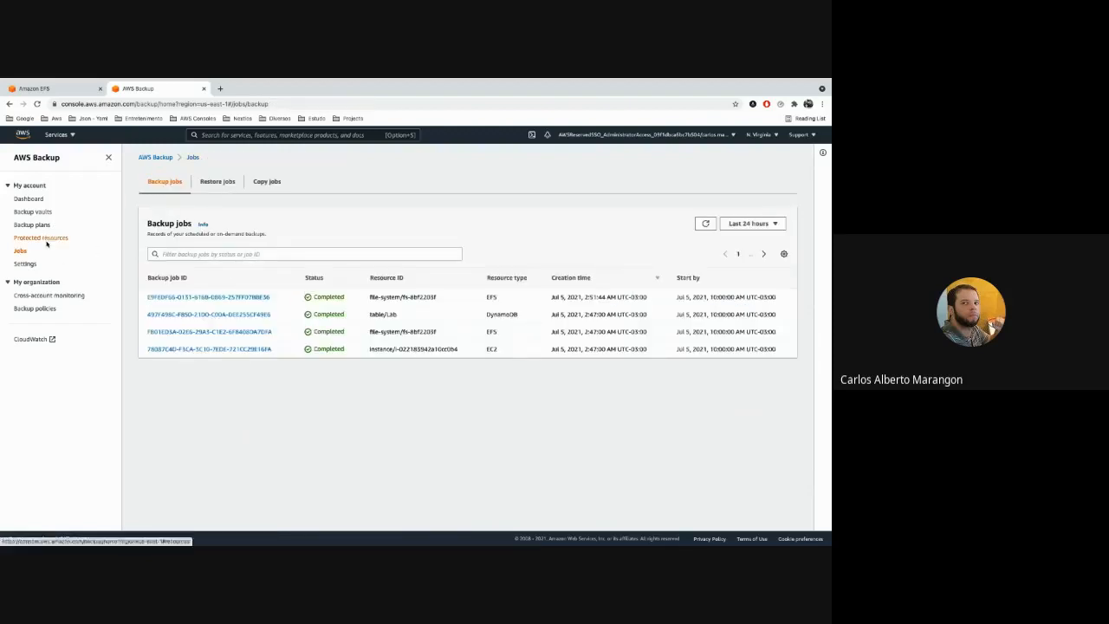
{"action": "left_click", "coordinate": [31, 265]}
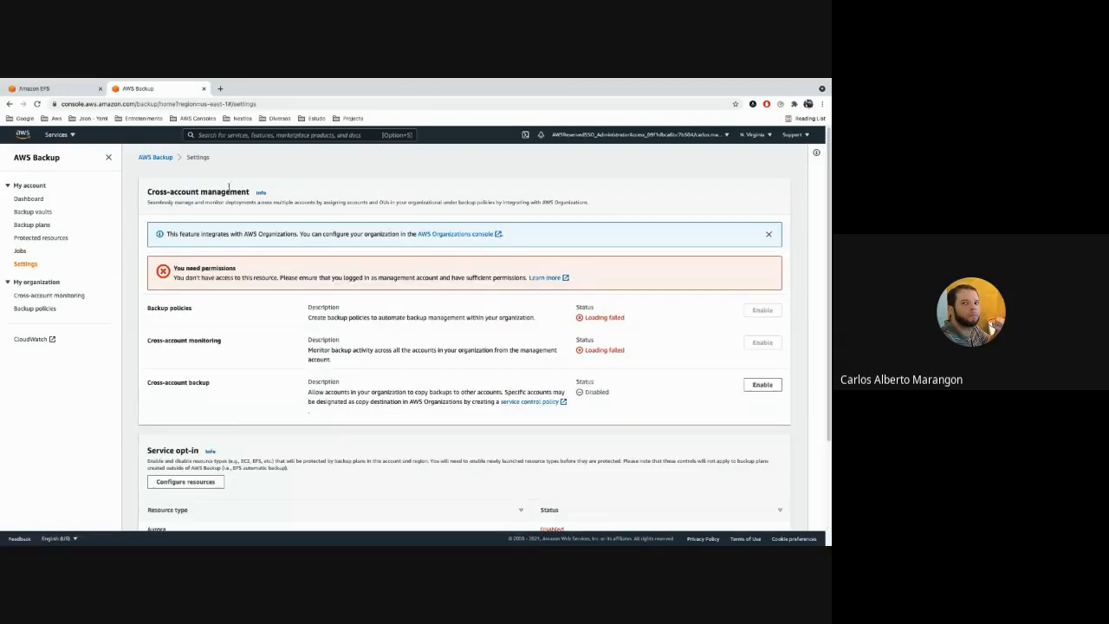
{"action": "left_click_drag", "start_coordinate": [149, 191], "coordinate": [252, 195]}
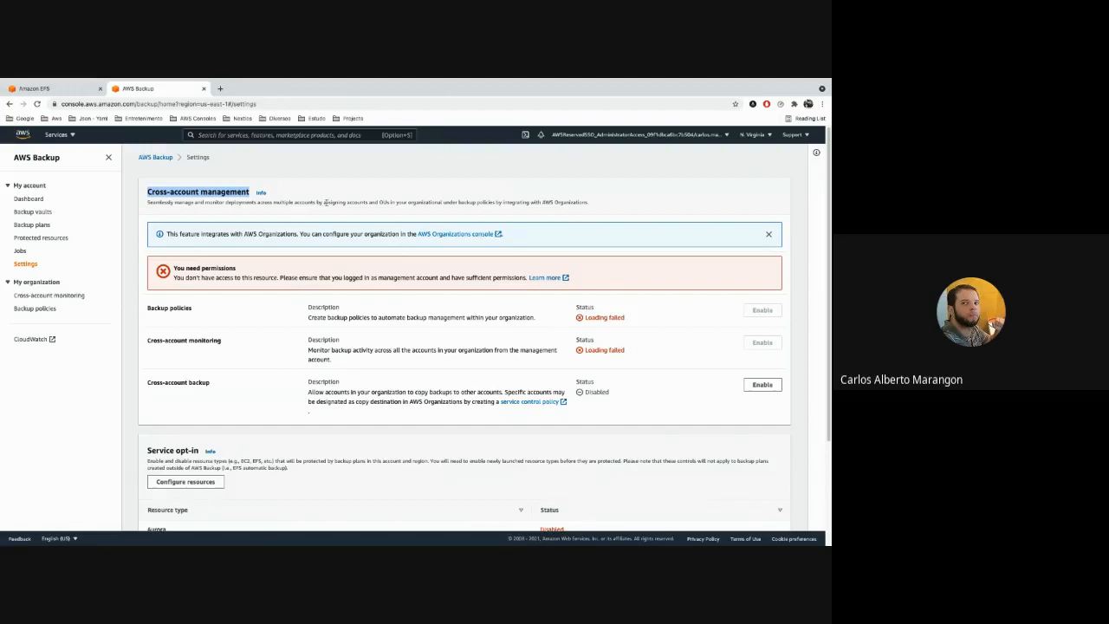
{"action": "left_click", "coordinate": [319, 210]}
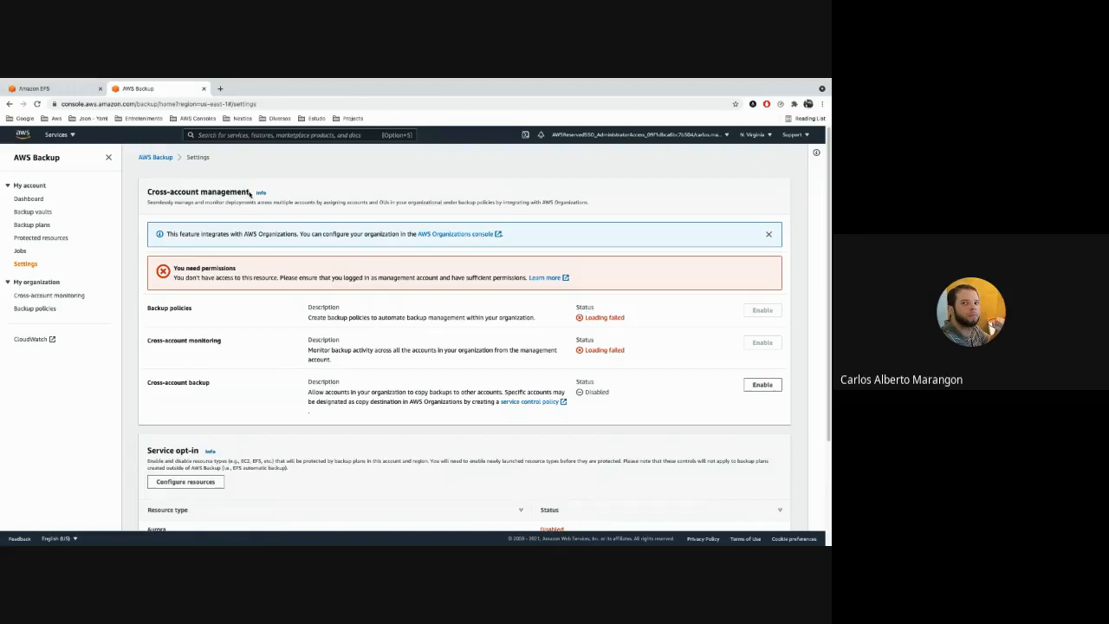
{"action": "left_click_drag", "start_coordinate": [249, 193], "coordinate": [148, 192]}
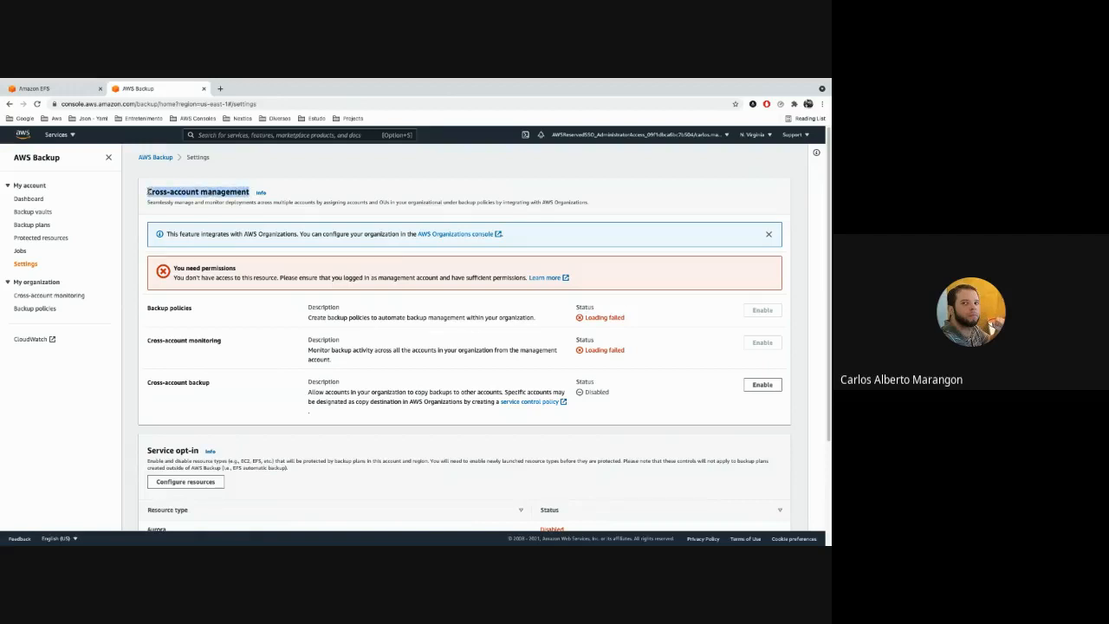
{"action": "left_click", "coordinate": [150, 192]}
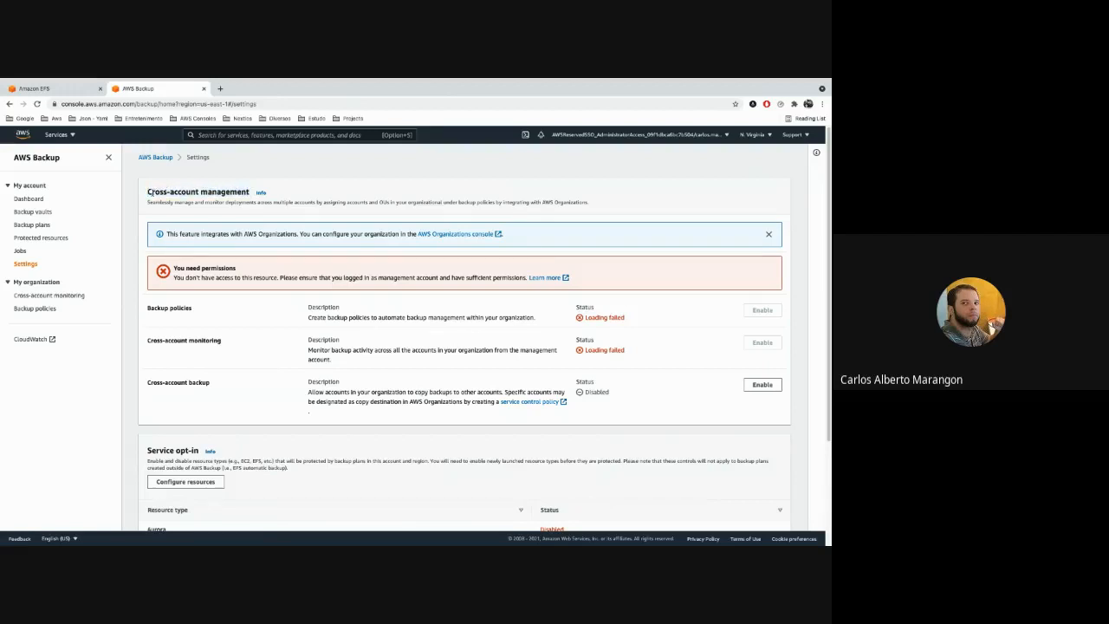
{"action": "double_click", "coordinate": [209, 191]}
{"action": "left_click", "coordinate": [234, 194]}
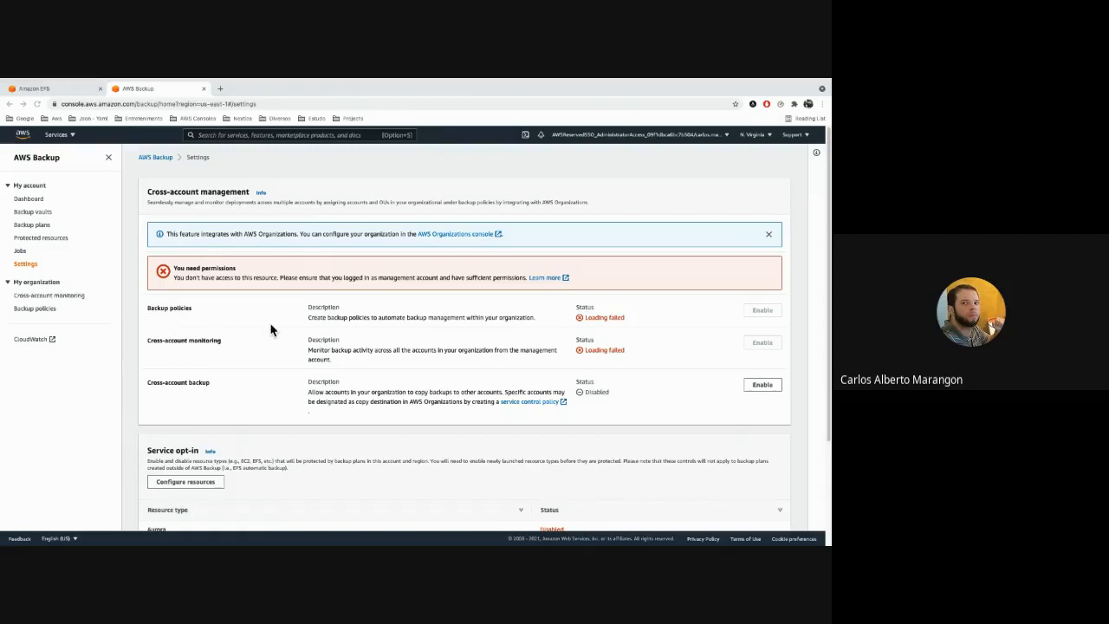
Open the list of backup plans.
{"action": "left_click", "coordinate": [40, 225]}
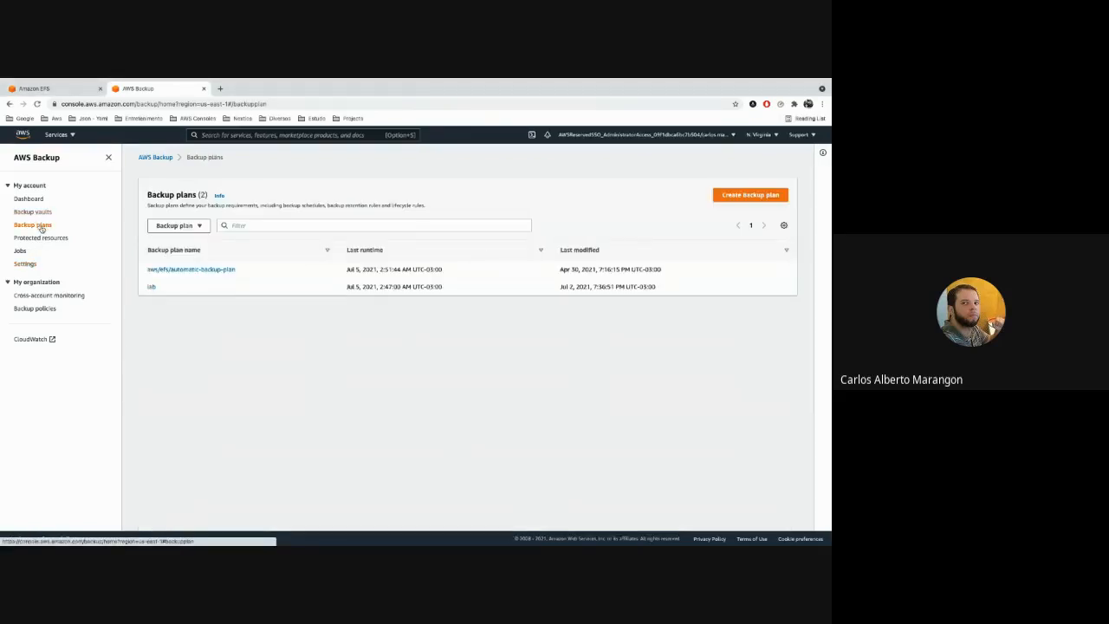
Start creating a new backup plan and load the Daily-35day-Retention template.
{"action": "mouse_move", "coordinate": [118, 88]}
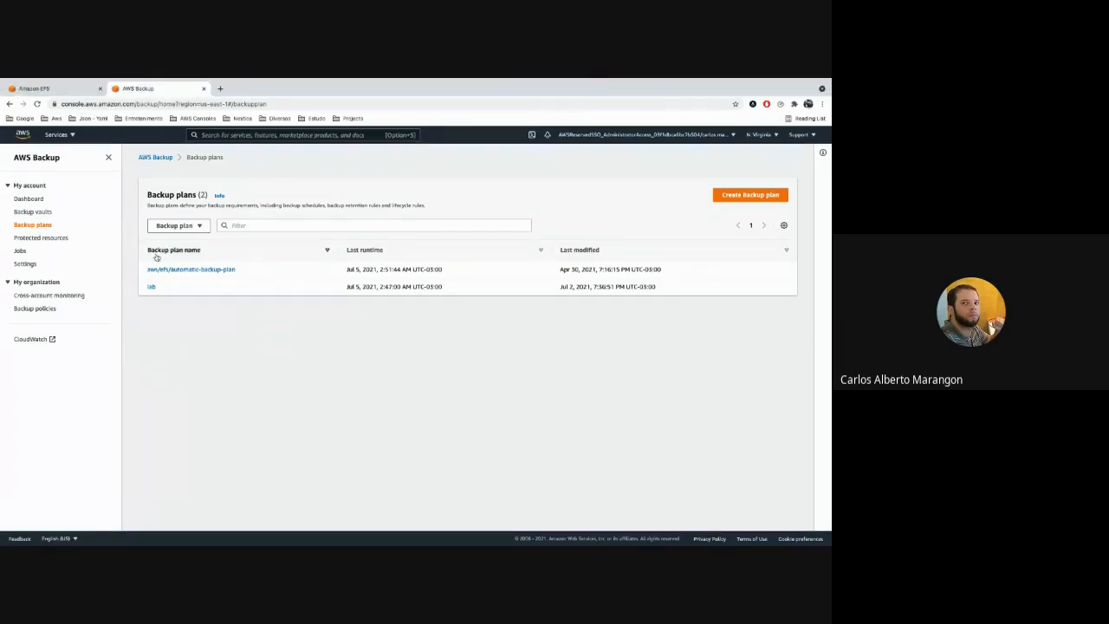
{"action": "left_click", "coordinate": [749, 196]}
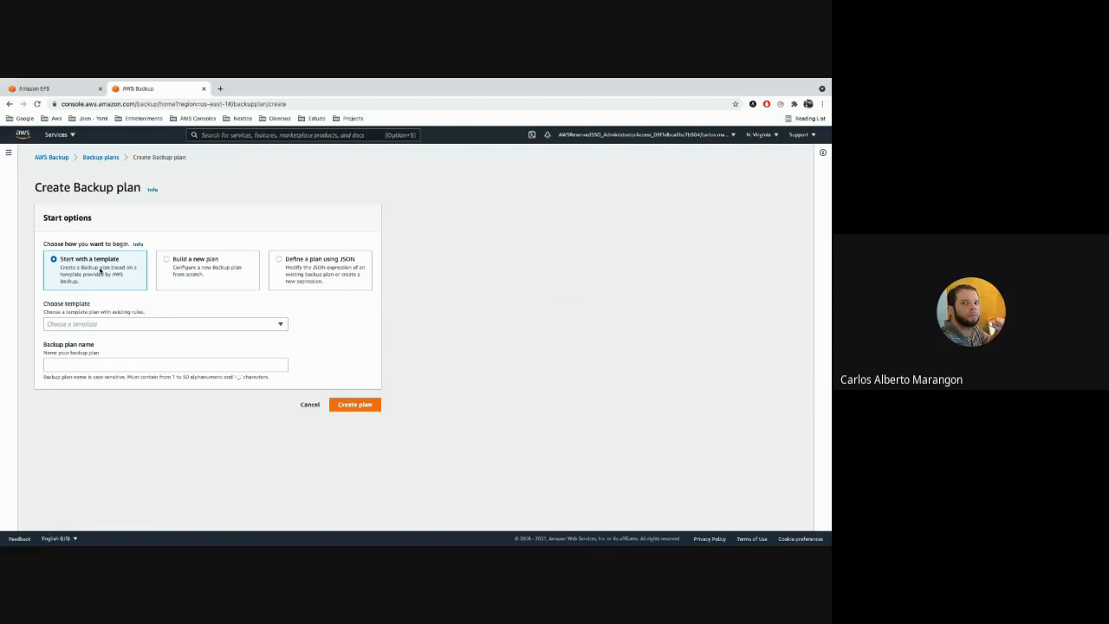
{"action": "left_click", "coordinate": [126, 324]}
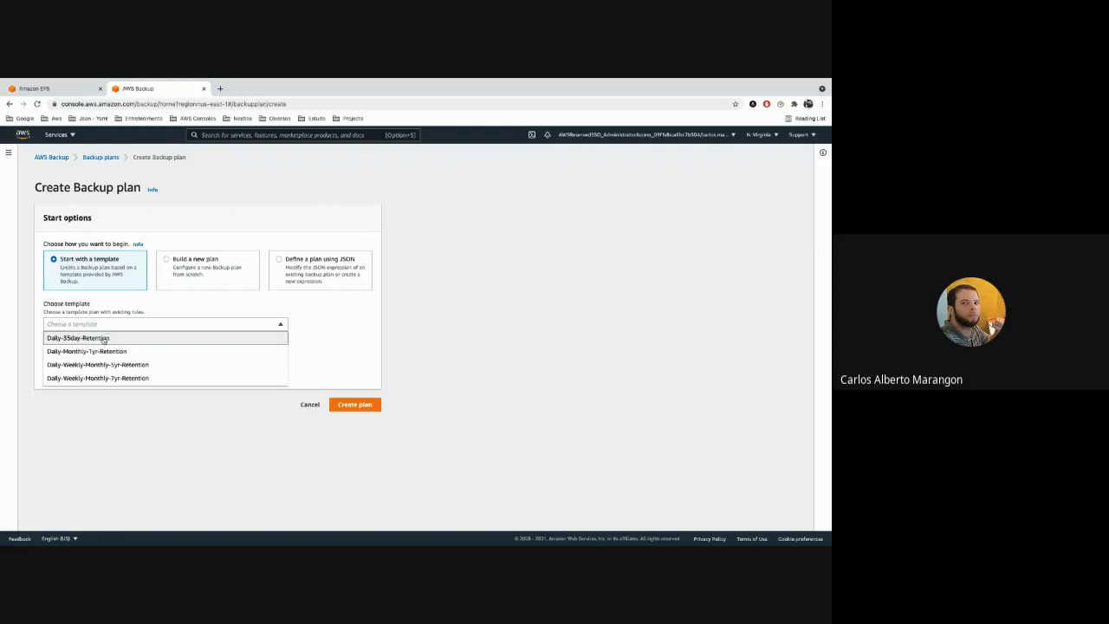
{"action": "left_click", "coordinate": [156, 341]}
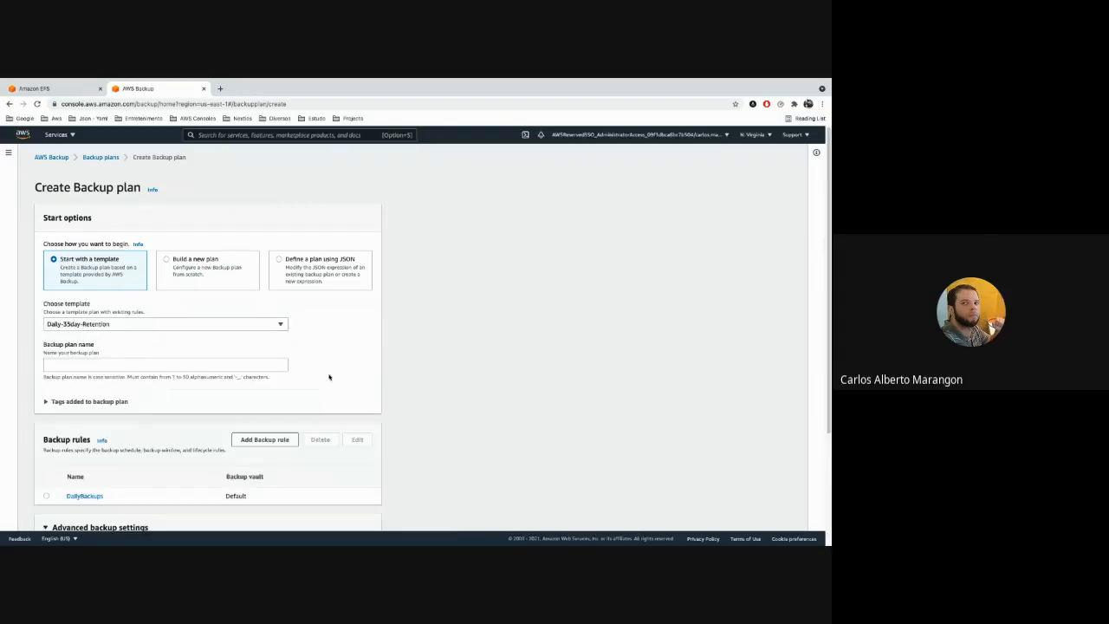
{"action": "scroll", "coordinate": [346, 386], "scroll_direction": "down", "scroll_amount": 3}
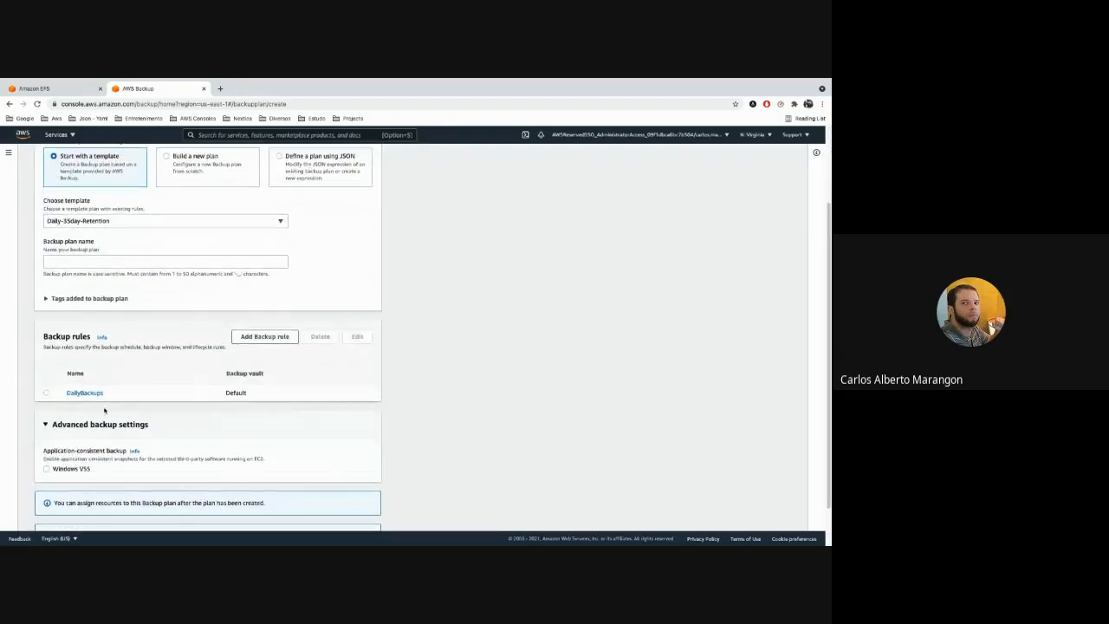
Open the template's DailyBackups rule and examine its vault, frequency, backup window, cold storage and retention settings.
{"action": "left_click", "coordinate": [85, 392]}
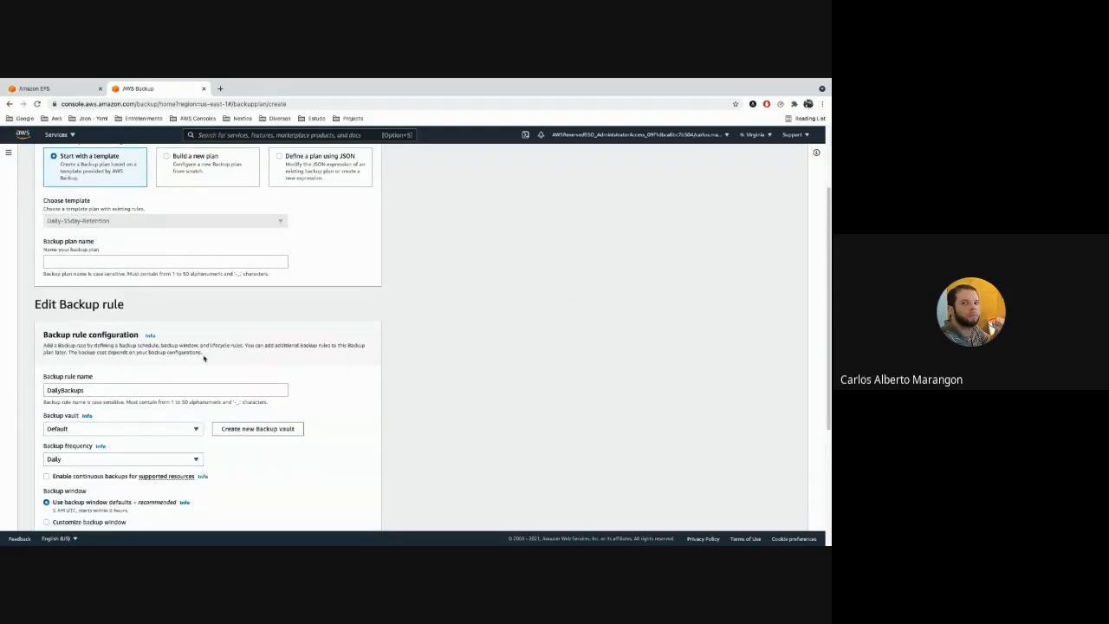
{"action": "scroll", "coordinate": [204, 358], "scroll_direction": "down", "scroll_amount": 3}
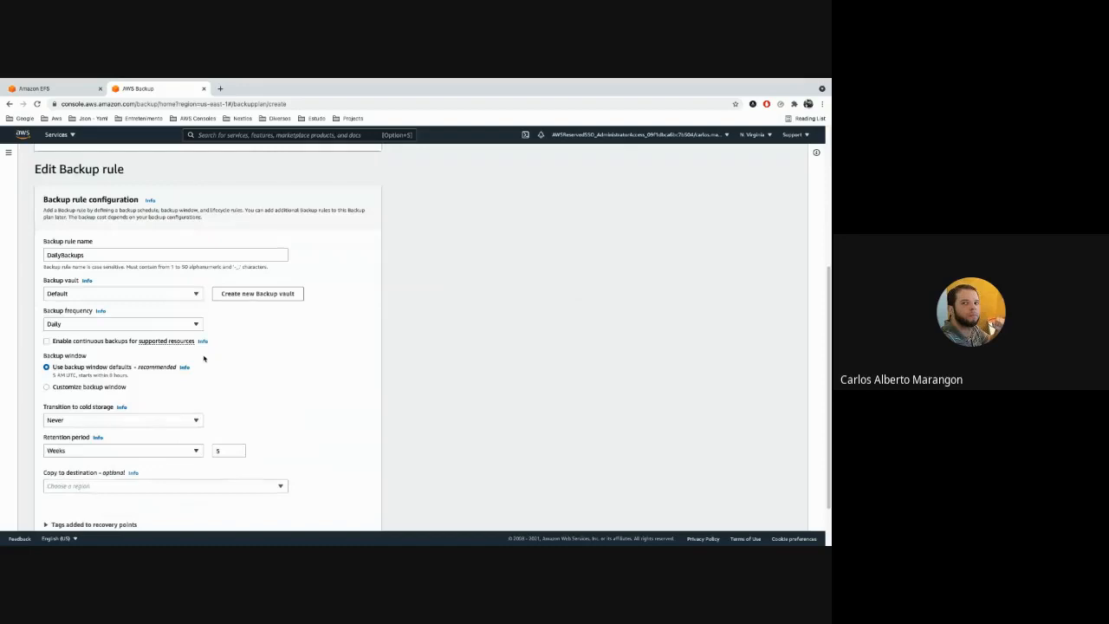
{"action": "scroll", "coordinate": [205, 358], "scroll_direction": "down", "scroll_amount": 1}
{"action": "scroll", "coordinate": [205, 358], "scroll_direction": "up", "scroll_amount": 1}
{"action": "scroll", "coordinate": [206, 363], "scroll_direction": "down", "scroll_amount": 1}
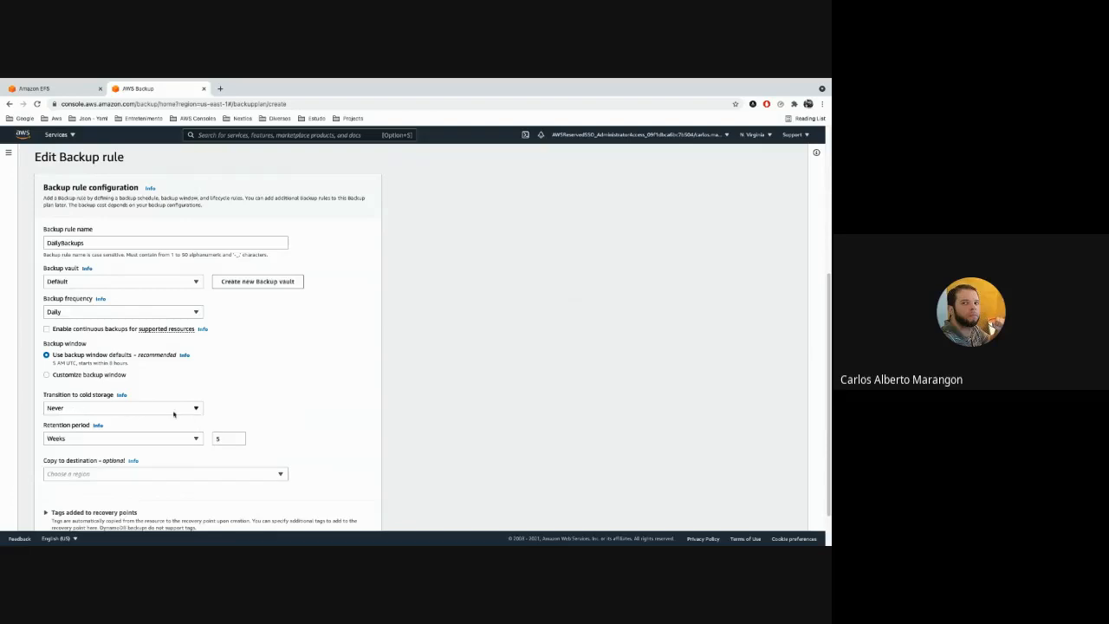
{"action": "scroll", "coordinate": [173, 414], "scroll_direction": "up", "scroll_amount": 3}
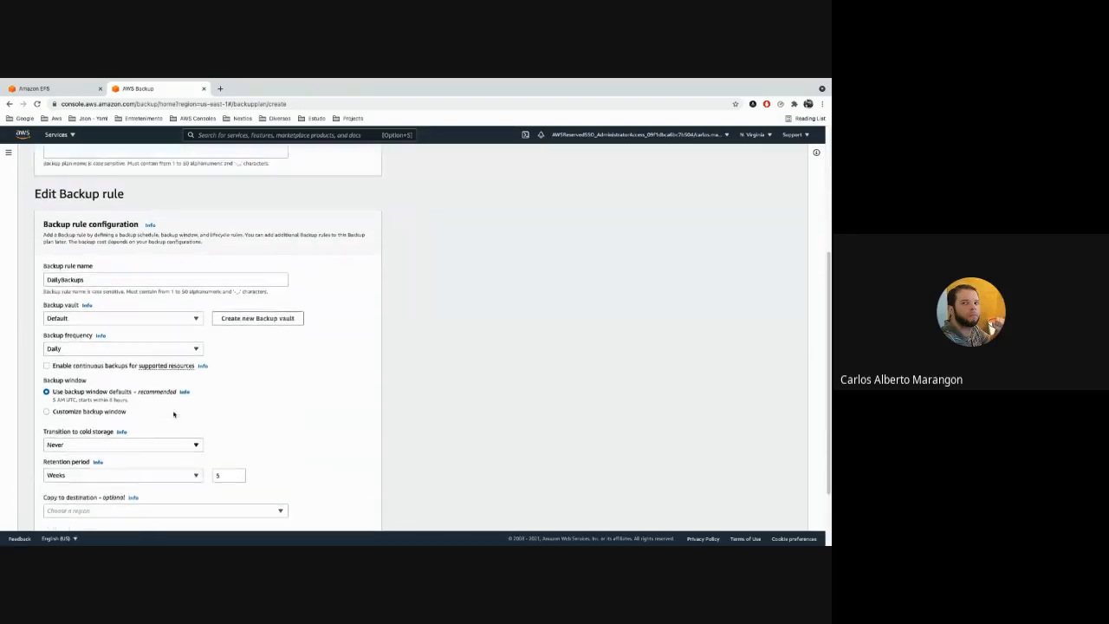
{"action": "scroll", "coordinate": [173, 414], "scroll_direction": "down", "scroll_amount": 1}
{"action": "scroll", "coordinate": [173, 414], "scroll_direction": "up", "scroll_amount": 2}
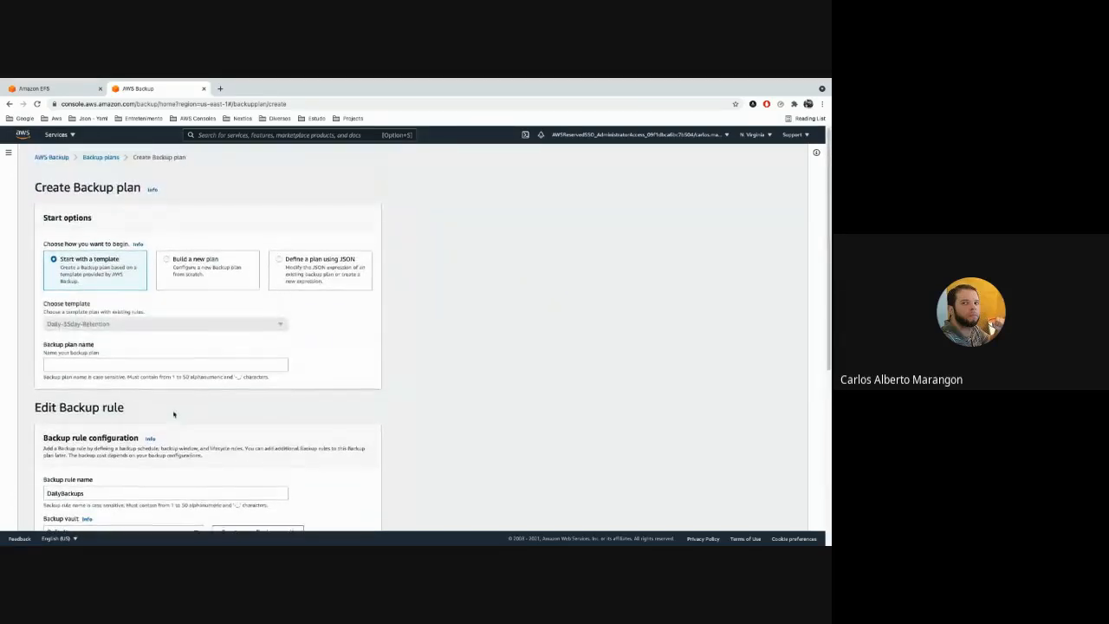
Compare the options to build a new plan and to define one using JSON, then return to starting with a template.
{"action": "left_click", "coordinate": [209, 270]}
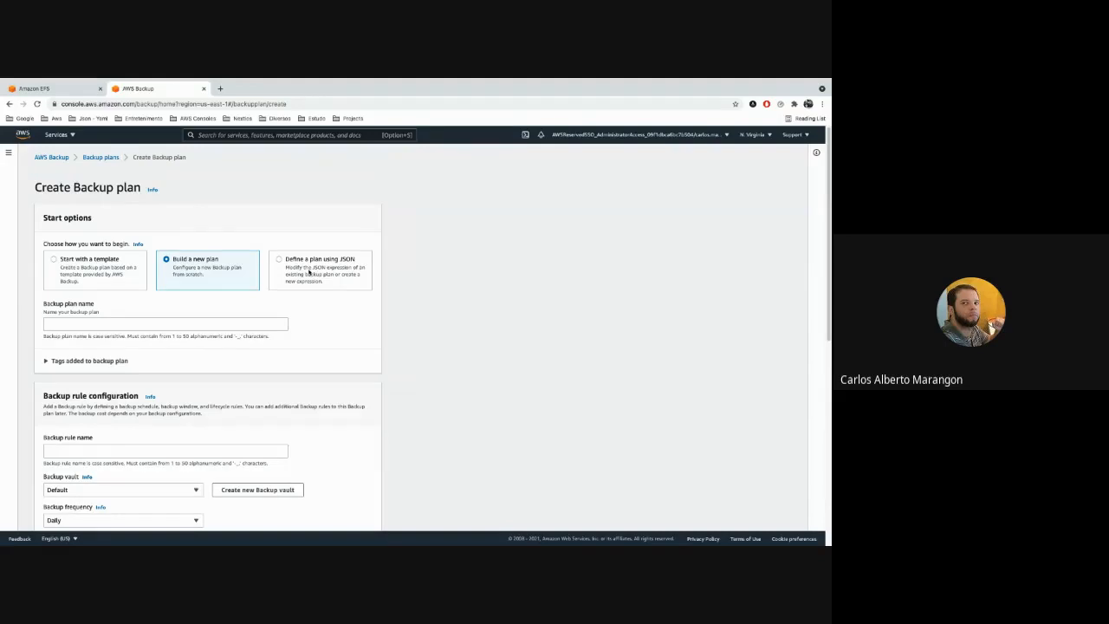
{"action": "left_click", "coordinate": [308, 272]}
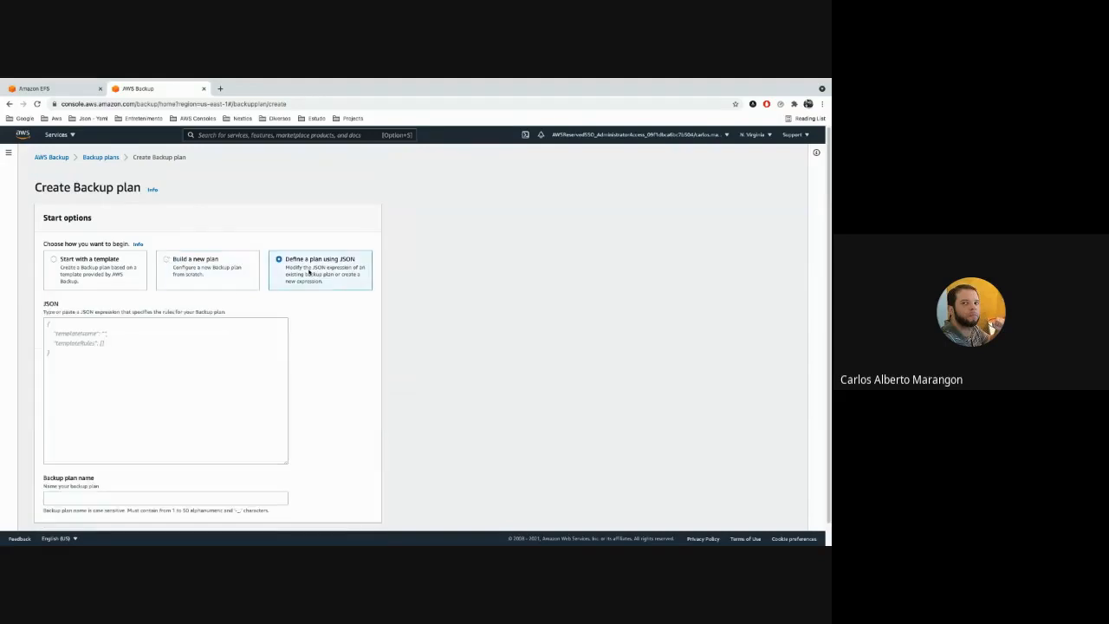
{"action": "left_click", "coordinate": [218, 260]}
{"action": "left_click", "coordinate": [128, 274]}
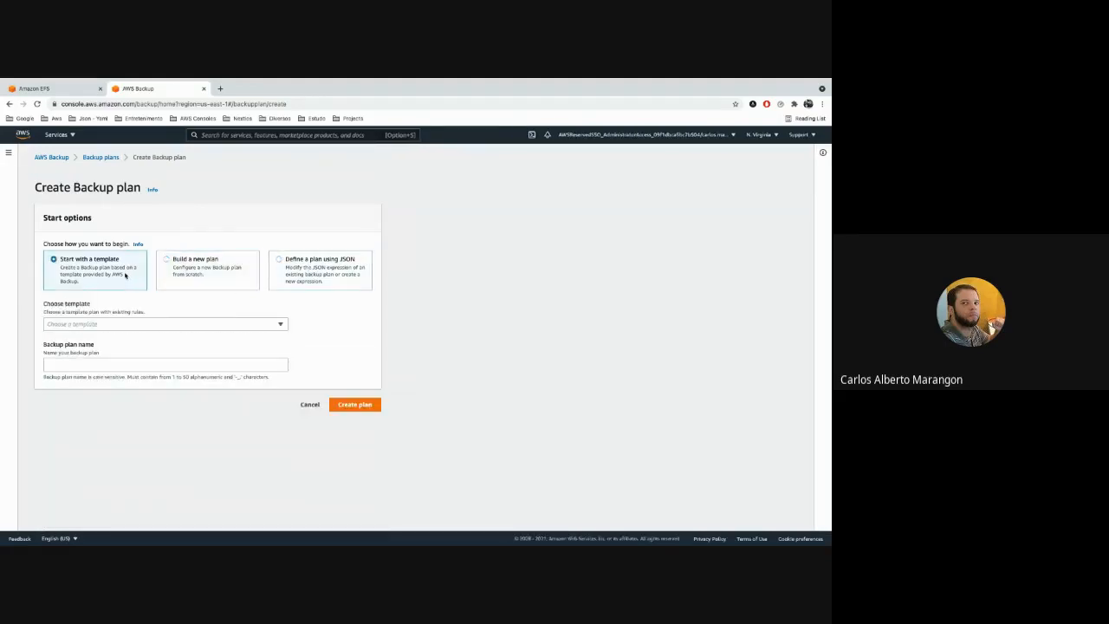
Load the Daily-Weekly-Monthly-5yr-Retention template and examine the frequency, cold storage and retention settings of its MonthlyBackups rule.
{"action": "left_click", "coordinate": [131, 326]}
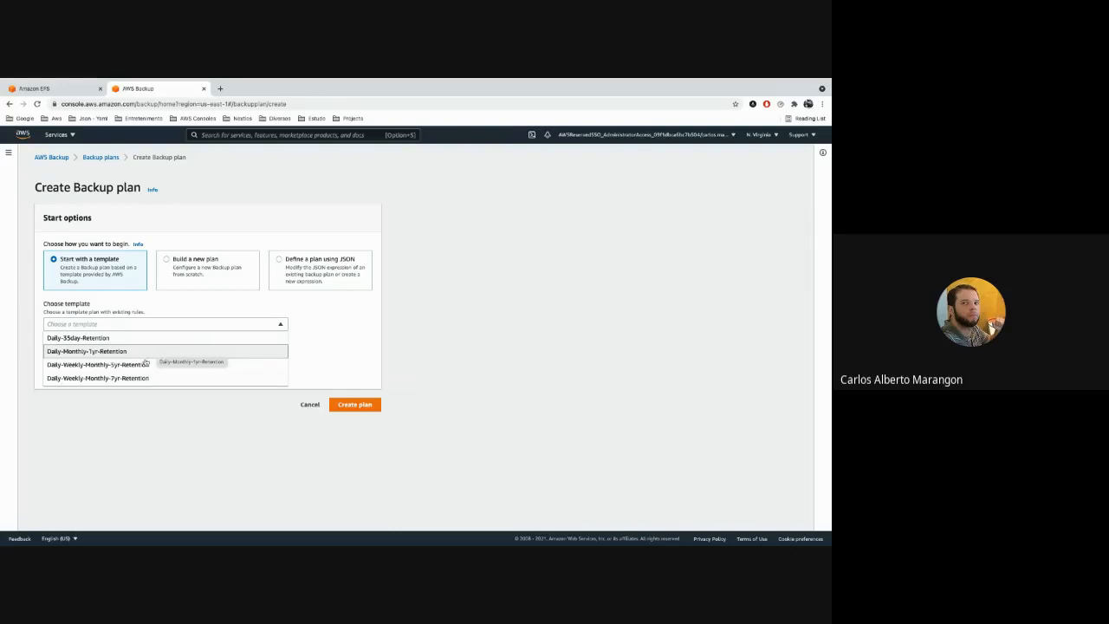
{"action": "left_click", "coordinate": [139, 363]}
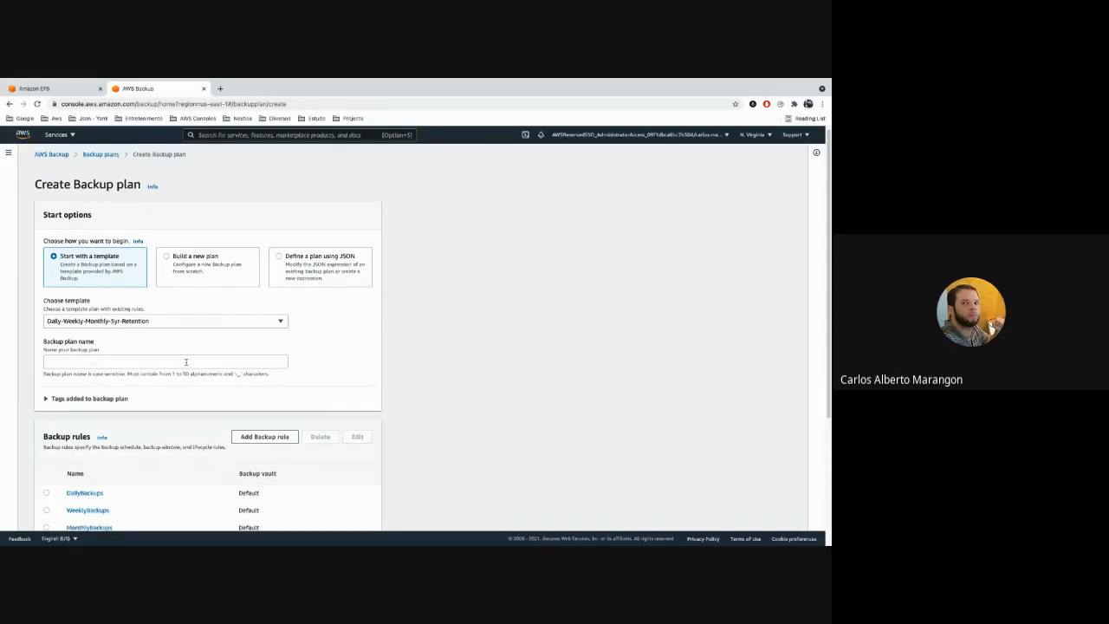
{"action": "scroll", "coordinate": [173, 347], "scroll_direction": "down", "scroll_amount": 2}
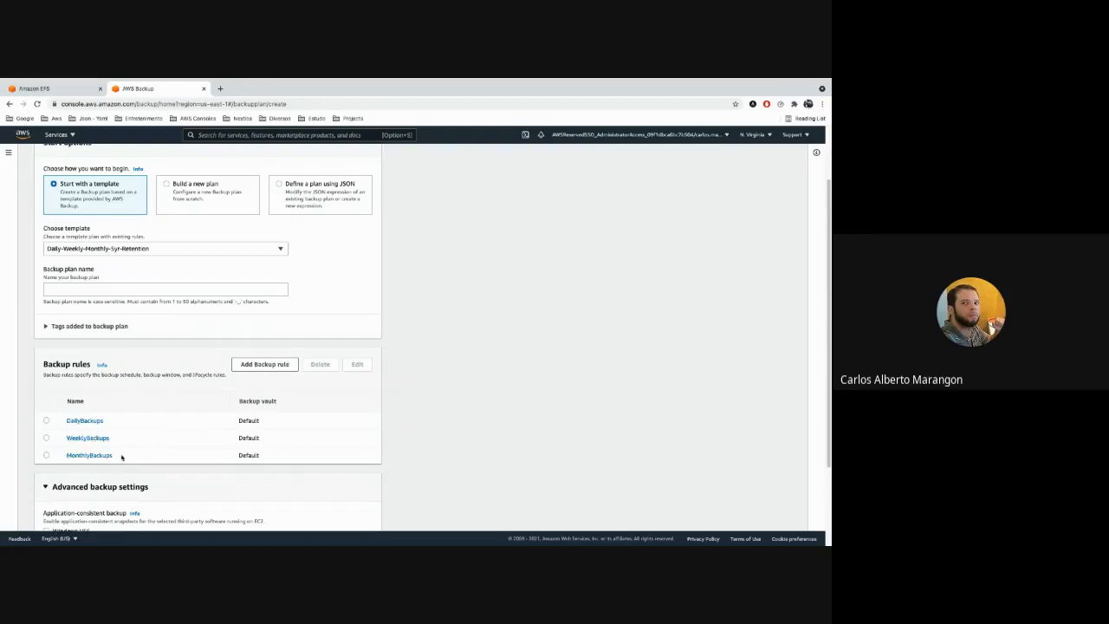
{"action": "left_click", "coordinate": [94, 456]}
{"action": "scroll", "coordinate": [198, 430], "scroll_direction": "down", "scroll_amount": 3}
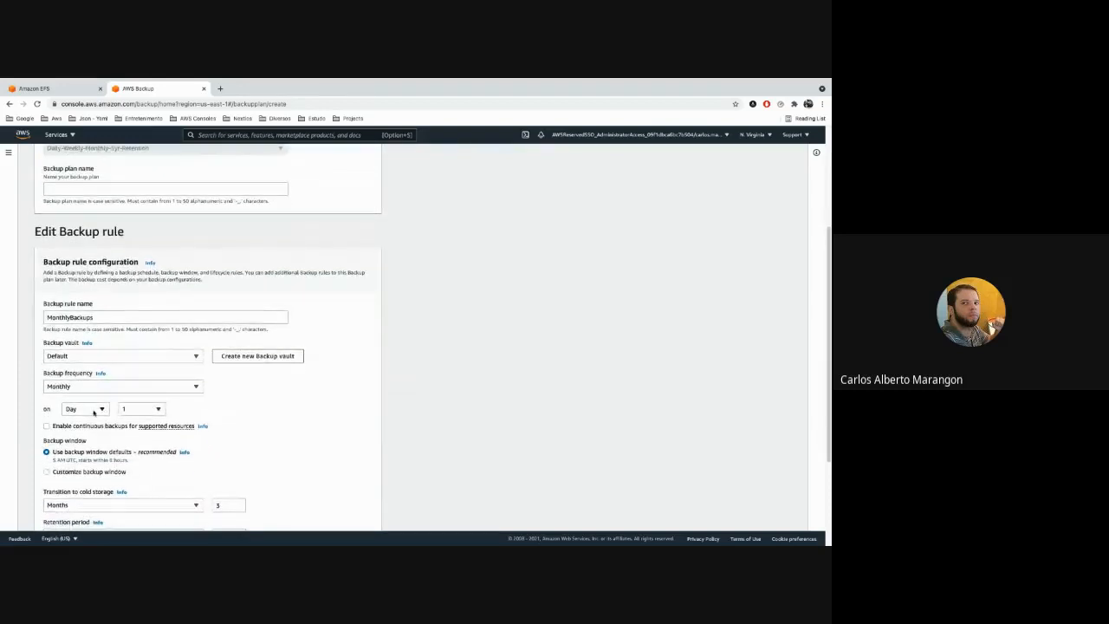
{"action": "scroll", "coordinate": [295, 427], "scroll_direction": "down", "scroll_amount": 2}
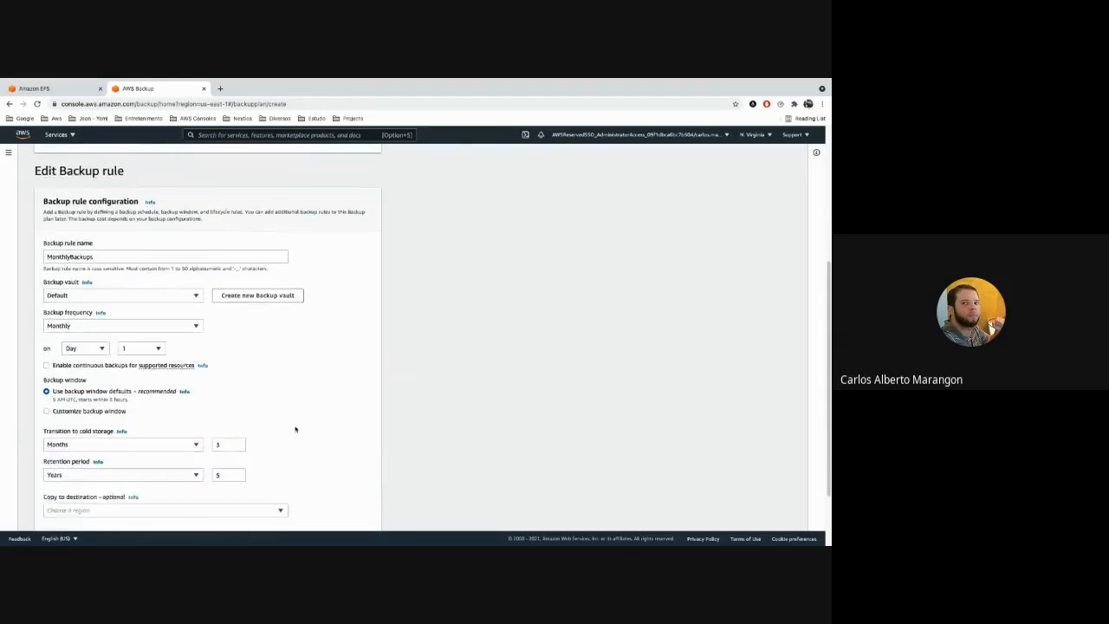
{"action": "scroll", "coordinate": [296, 429], "scroll_direction": "down", "scroll_amount": 1}
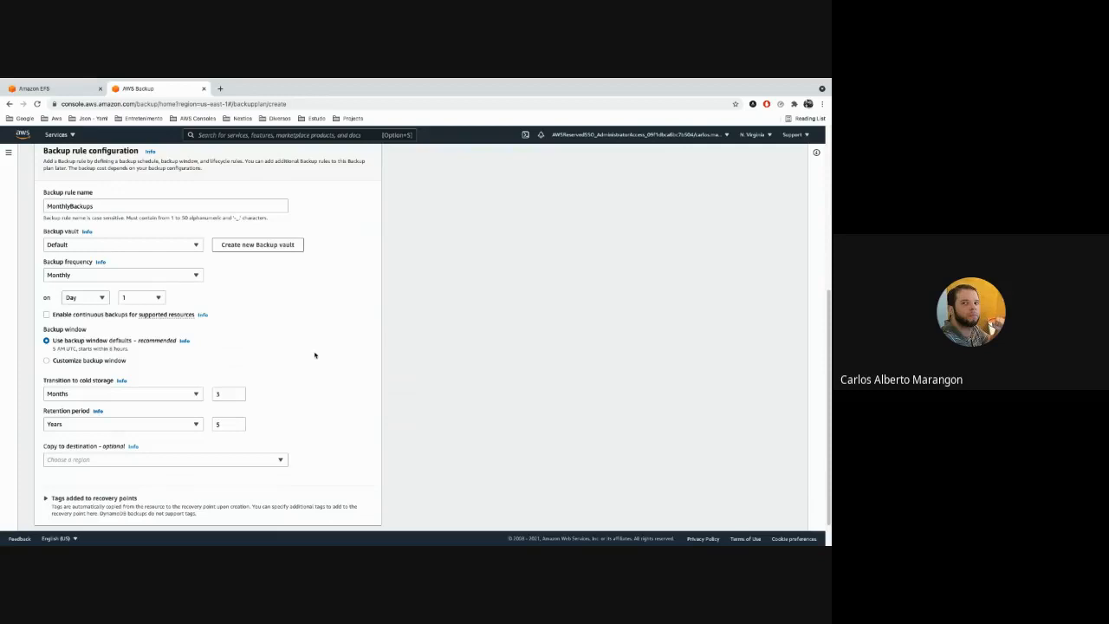
{"action": "scroll", "coordinate": [316, 355], "scroll_direction": "down", "scroll_amount": 1}
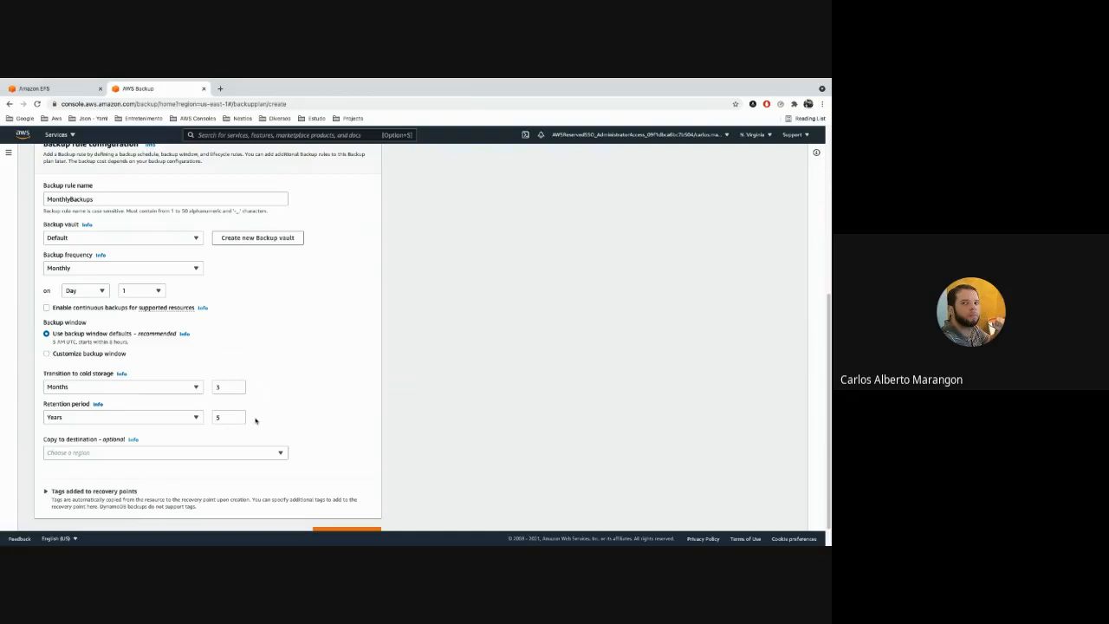
{"action": "scroll", "coordinate": [287, 416], "scroll_direction": "up", "scroll_amount": 5}
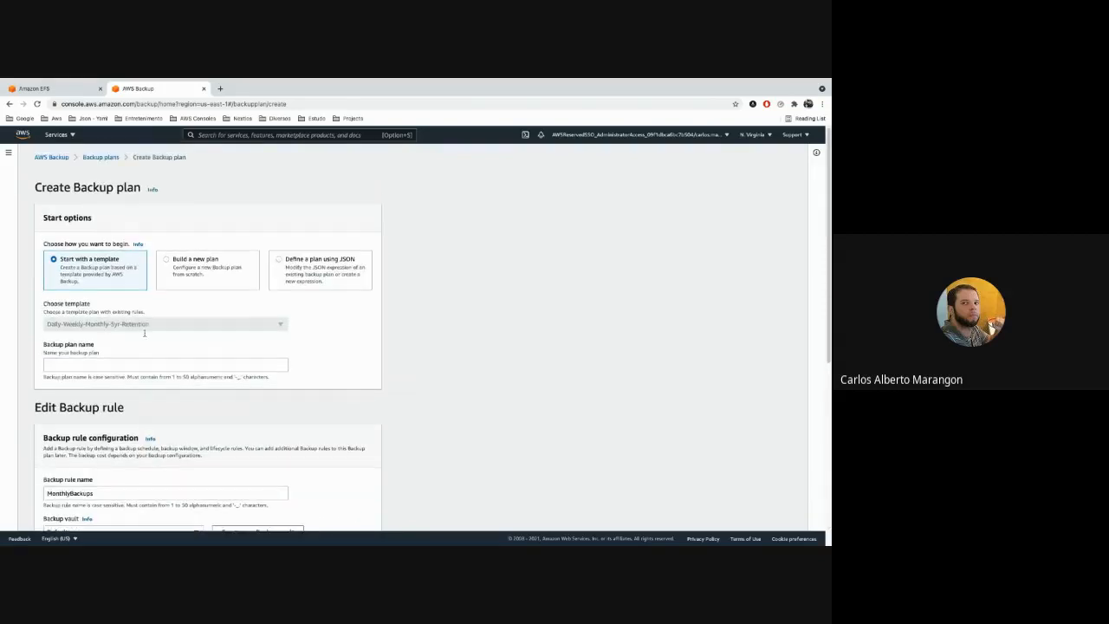
Switch to building a new plan from scratch and name the backup plan Live.
{"action": "left_click", "coordinate": [185, 266]}
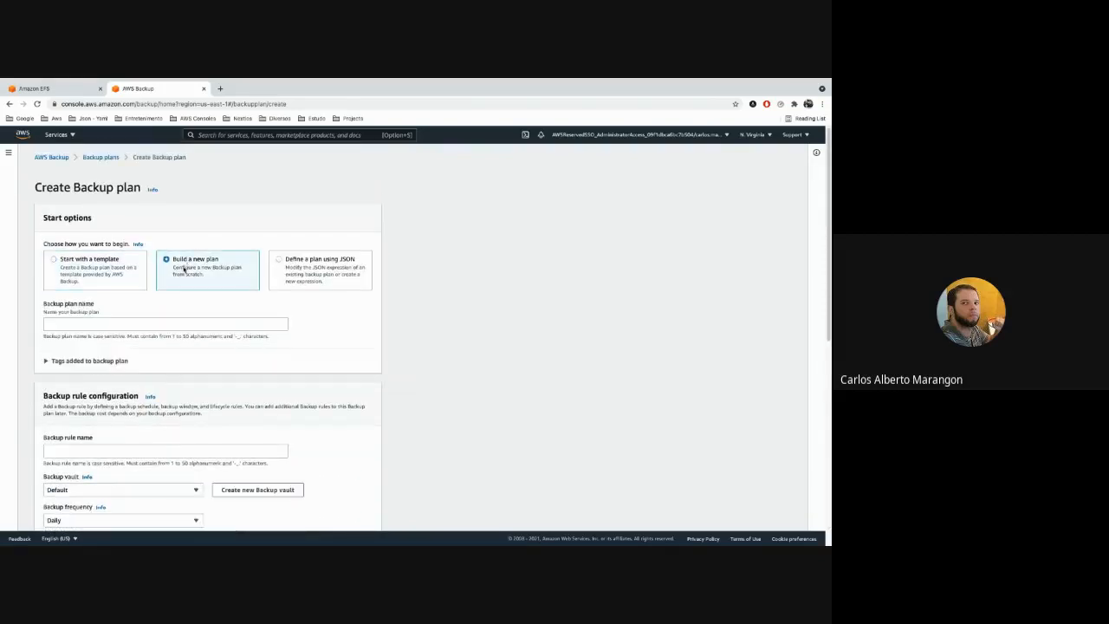
{"action": "left_click", "coordinate": [132, 321]}
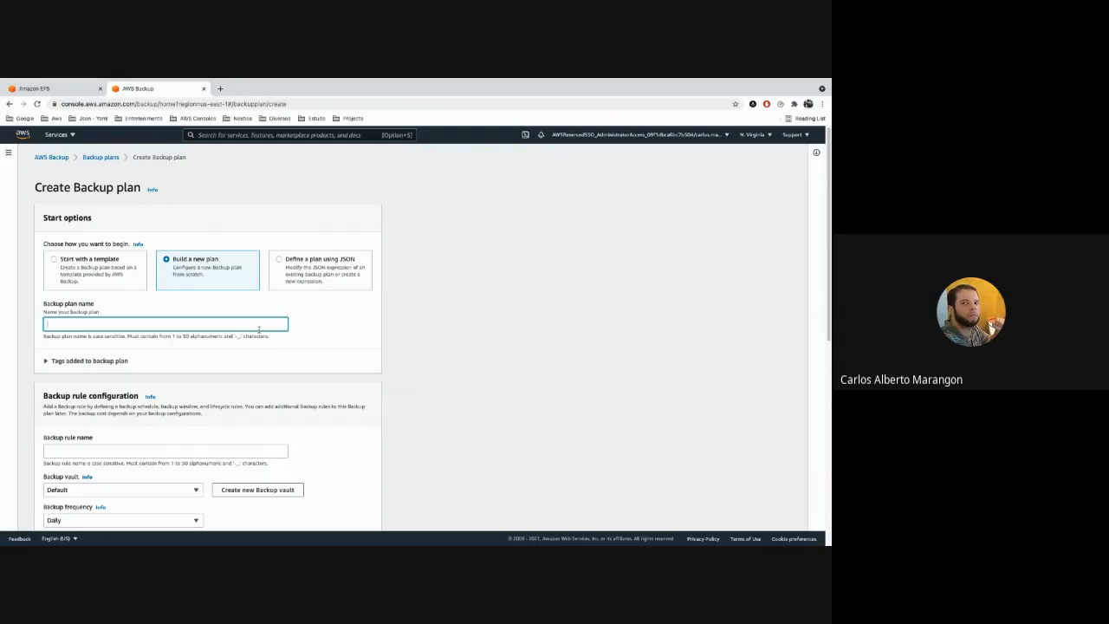
{"action": "type", "text": "Live"}
Enter dayli as the backup rule name.
{"action": "scroll", "coordinate": [274, 325], "scroll_direction": "down", "scroll_amount": 3}
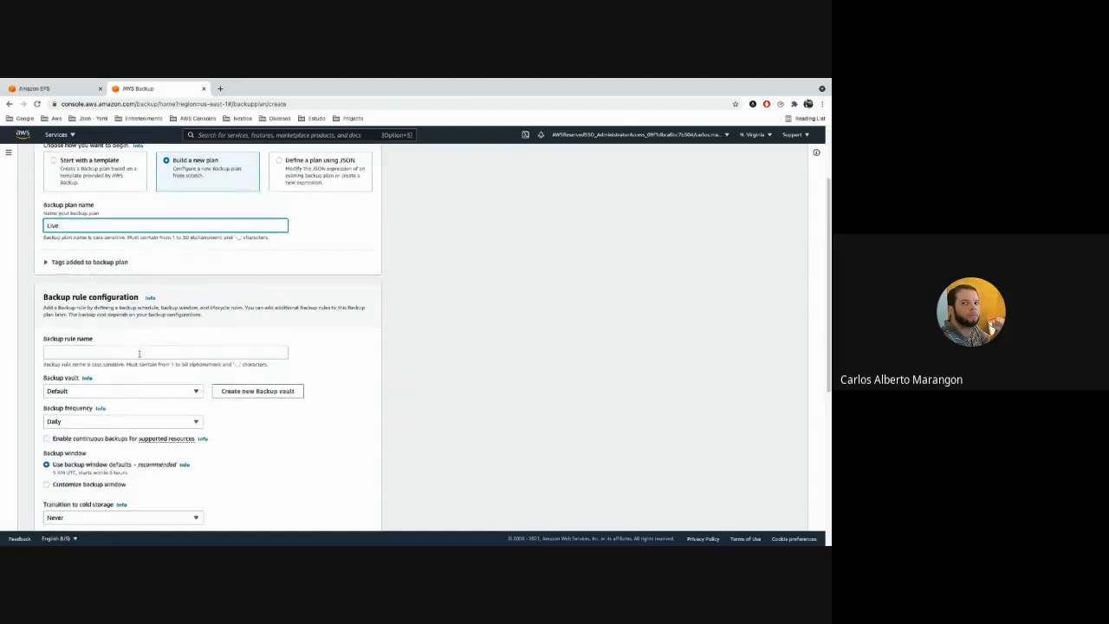
{"action": "left_click", "coordinate": [137, 352]}
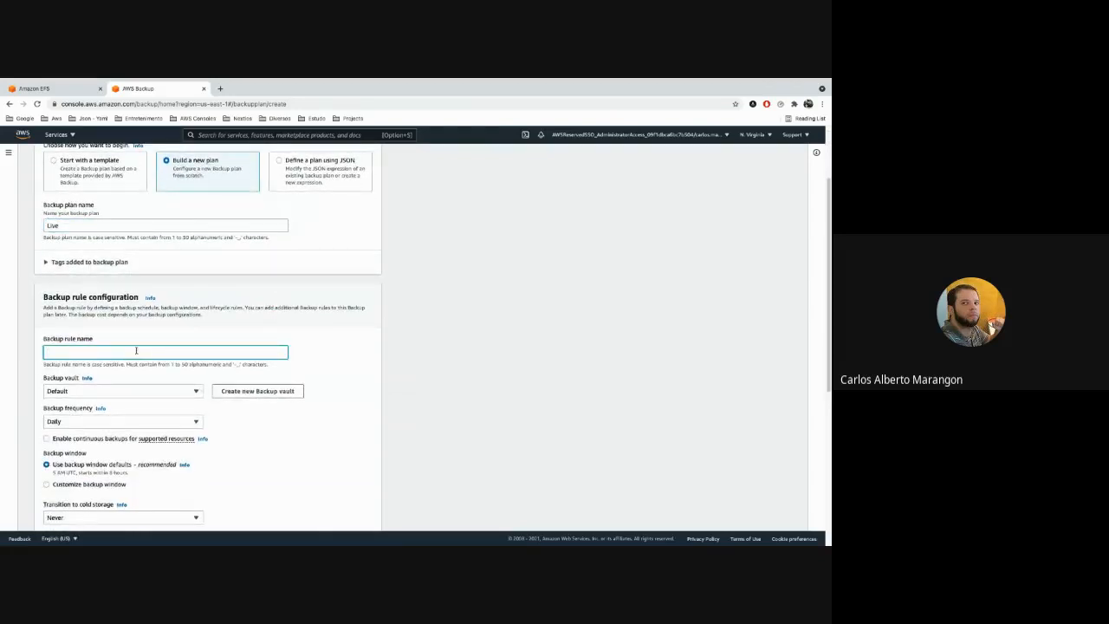
{"action": "type", "text": "julho"}
{"action": "double_click", "coordinate": [57, 352]}
{"action": "type", "text": "d"}
{"action": "type", "text": "i"}
{"action": "type", "text": "ay"}
{"action": "type", "text": "k"}
{"action": "key", "text": "BackSpace"}
{"action": "type", "text": "li"}
Set the rule's backup vault to Workload-X.
{"action": "left_click", "coordinate": [104, 391]}
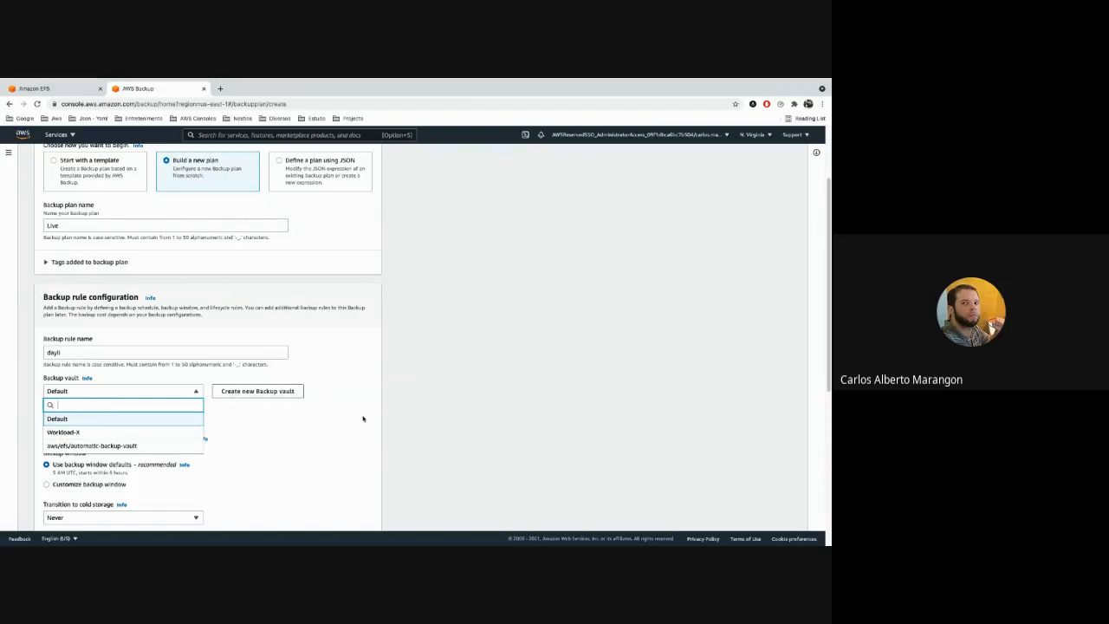
{"action": "left_click", "coordinate": [363, 418]}
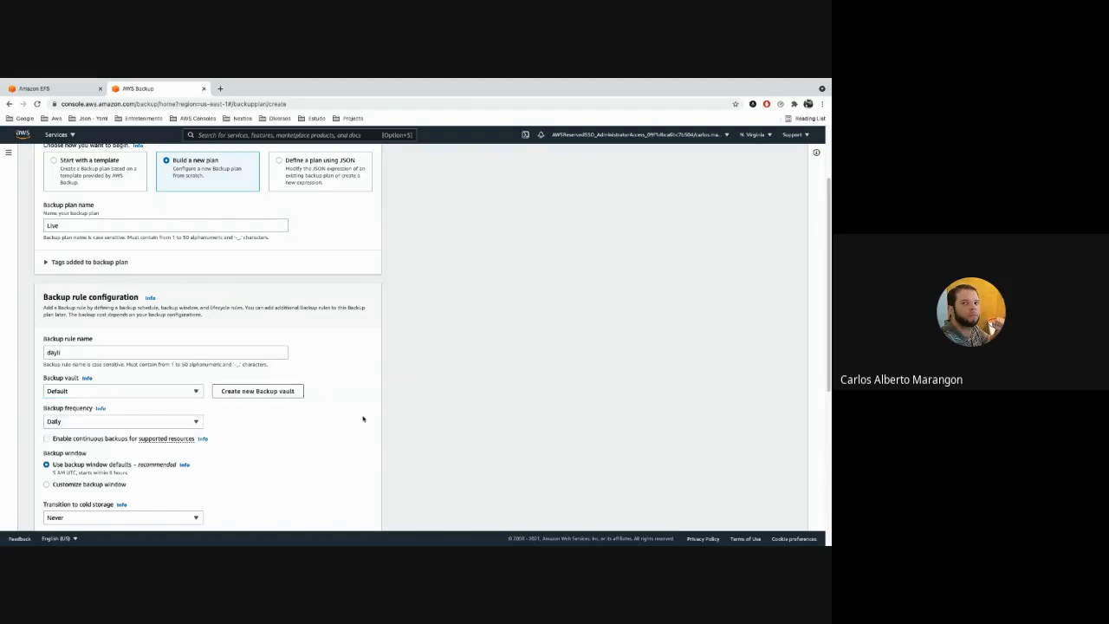
{"action": "left_click", "coordinate": [187, 394]}
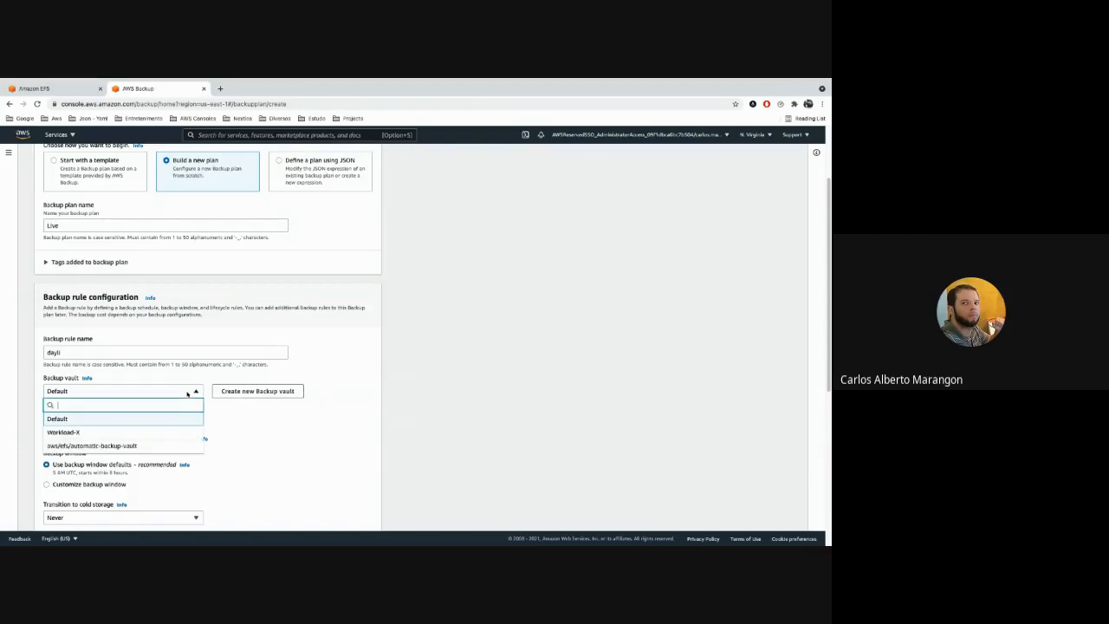
{"action": "left_click", "coordinate": [184, 430]}
Create a new backup vault for the rule named Live-Aws-Backup with the (default) aws/backup encryption key.
{"action": "left_click", "coordinate": [249, 392]}
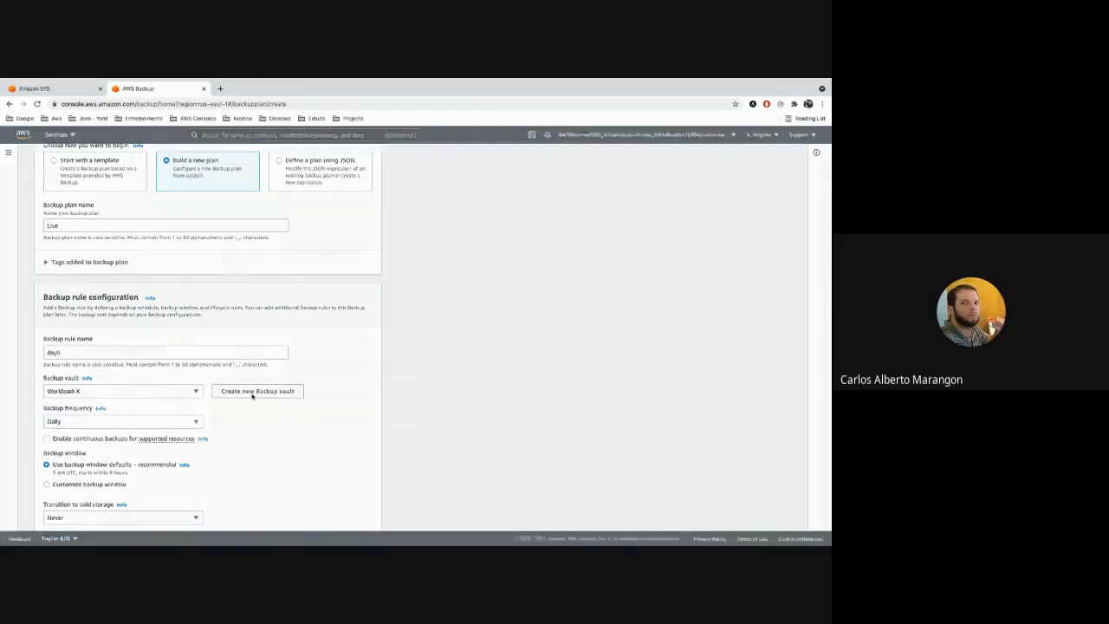
{"action": "left_click", "coordinate": [295, 295]}
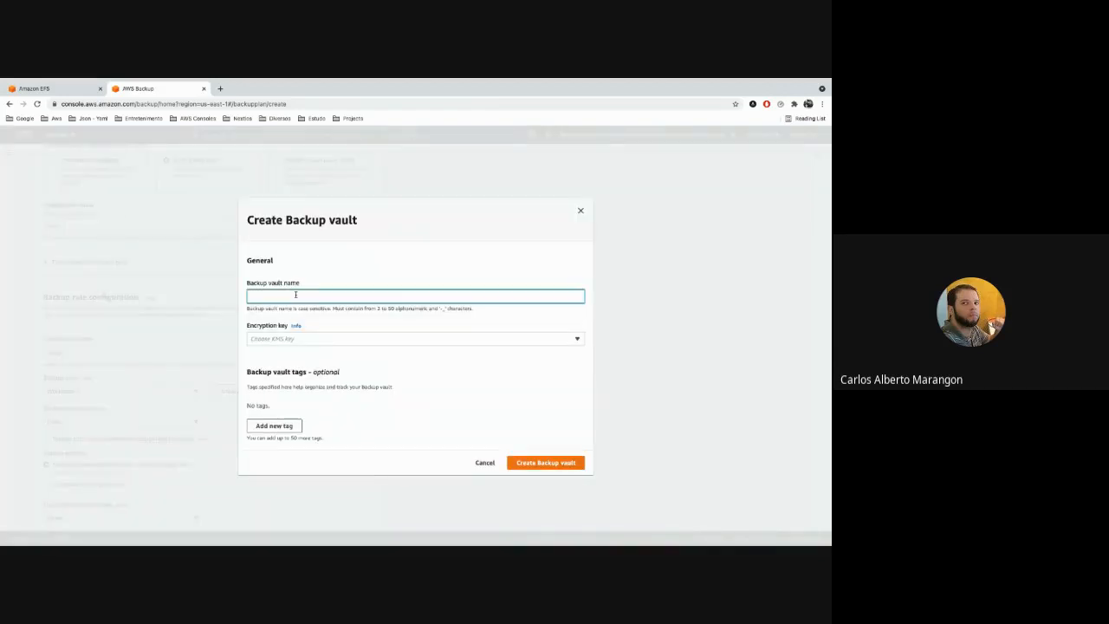
{"action": "type", "text": "Live-Aws"}
{"action": "key", "text": "super+a"}
{"action": "type", "text": "-Backup"}
{"action": "left_click", "coordinate": [337, 341]}
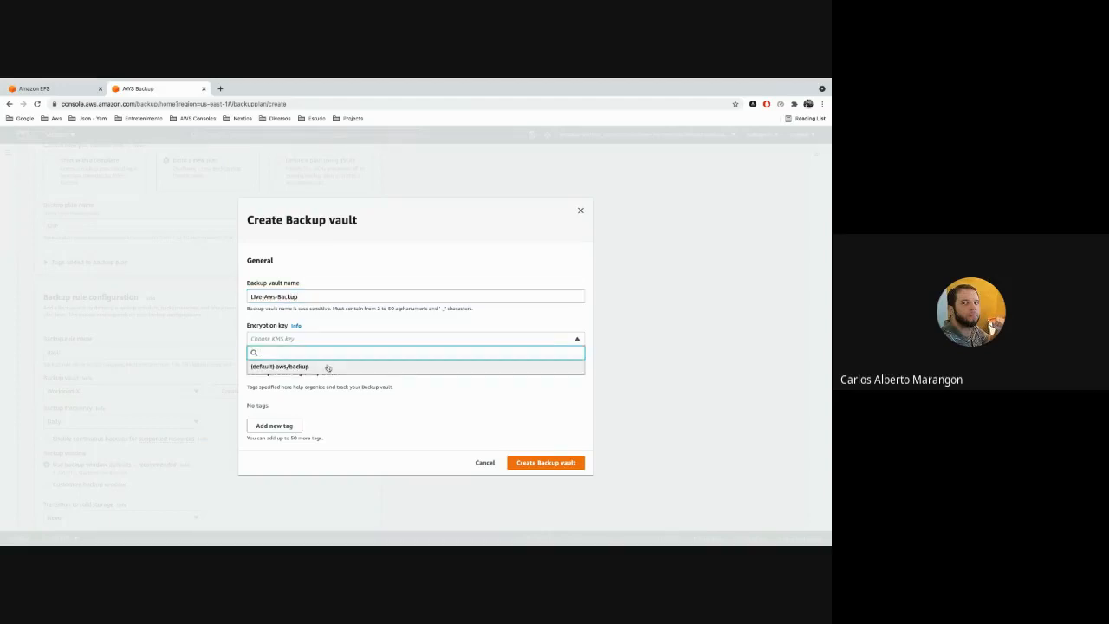
{"action": "left_click", "coordinate": [327, 368]}
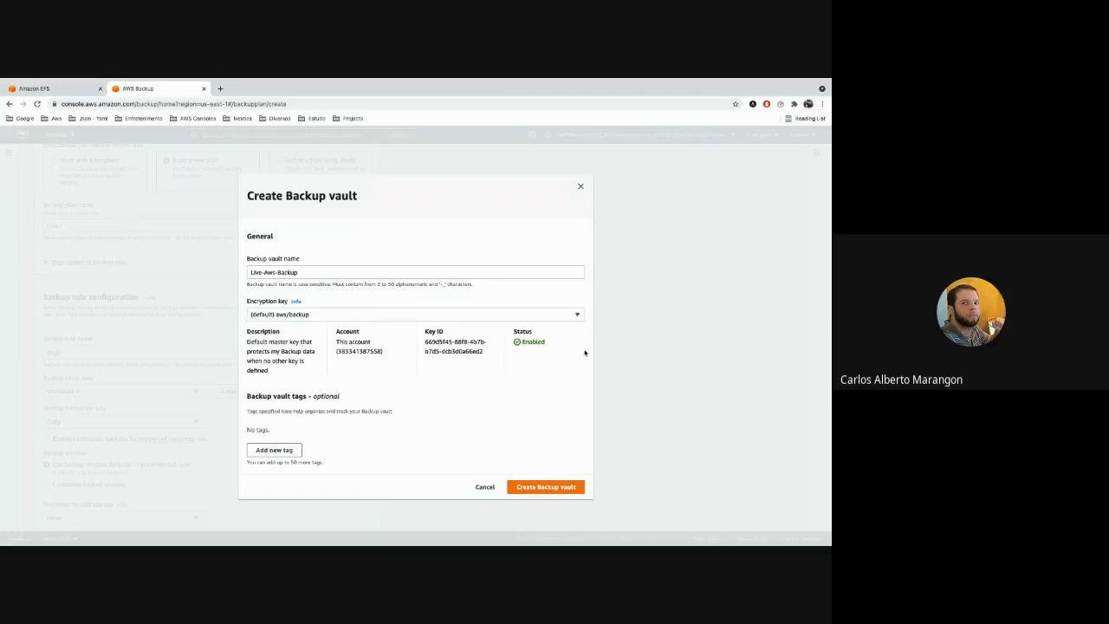
{"action": "left_click", "coordinate": [569, 487]}
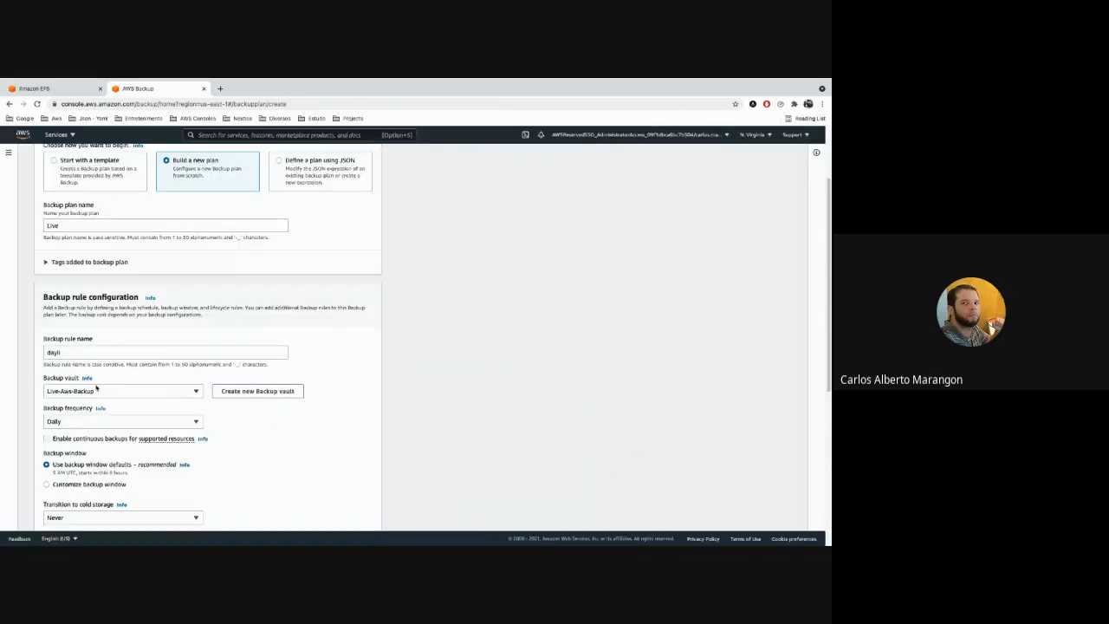
Correct the backup rule name to daily.
{"action": "double_click", "coordinate": [62, 351]}
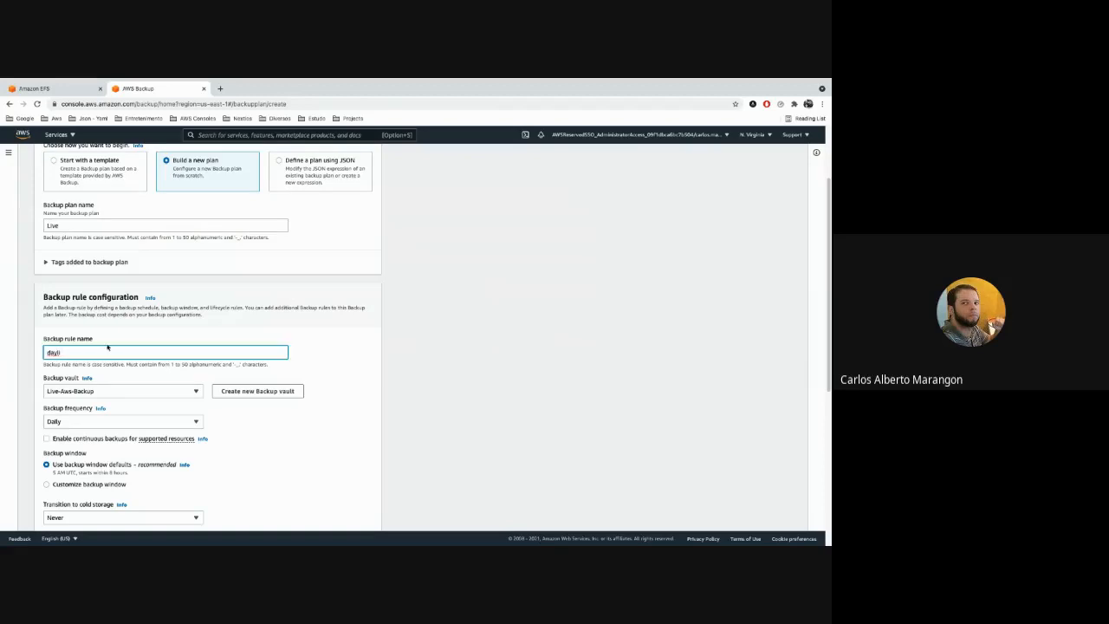
{"action": "key", "text": "BackSpace"}
{"action": "key", "text": "BackSpace"}
{"action": "key", "text": "BackSpace"}
{"action": "type", "text": "i"}
{"action": "left_click", "coordinate": [372, 352]}
{"action": "scroll", "coordinate": [346, 346], "scroll_direction": "down", "scroll_amount": 2}
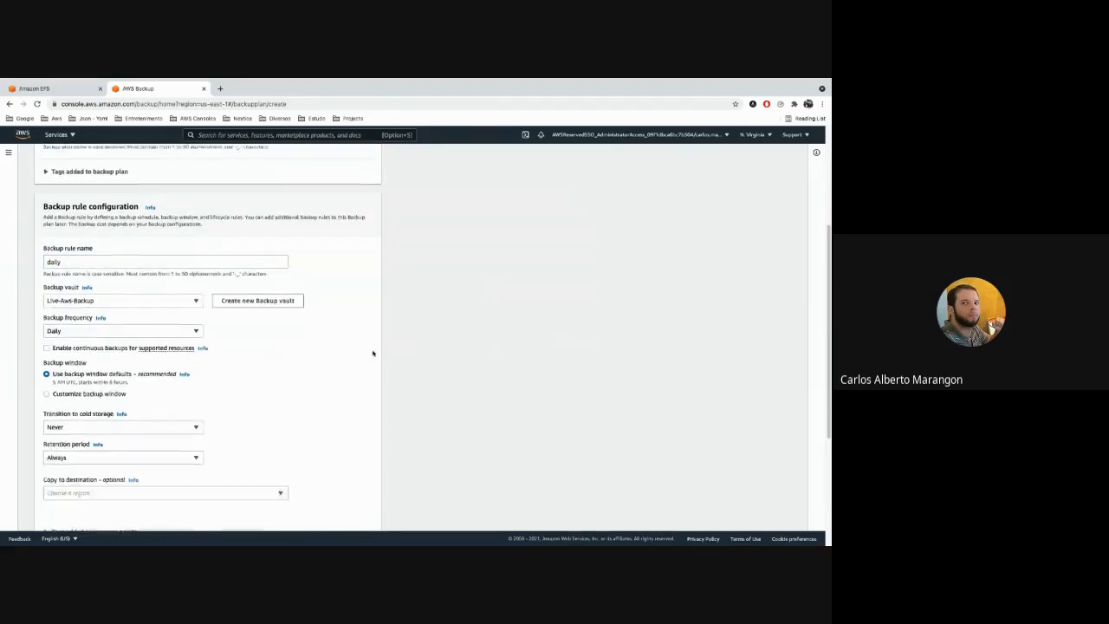
Keep the rule's backup frequency at Daily.
{"action": "scroll", "coordinate": [268, 324], "scroll_direction": "up", "scroll_amount": 1}
{"action": "left_click", "coordinate": [183, 330]}
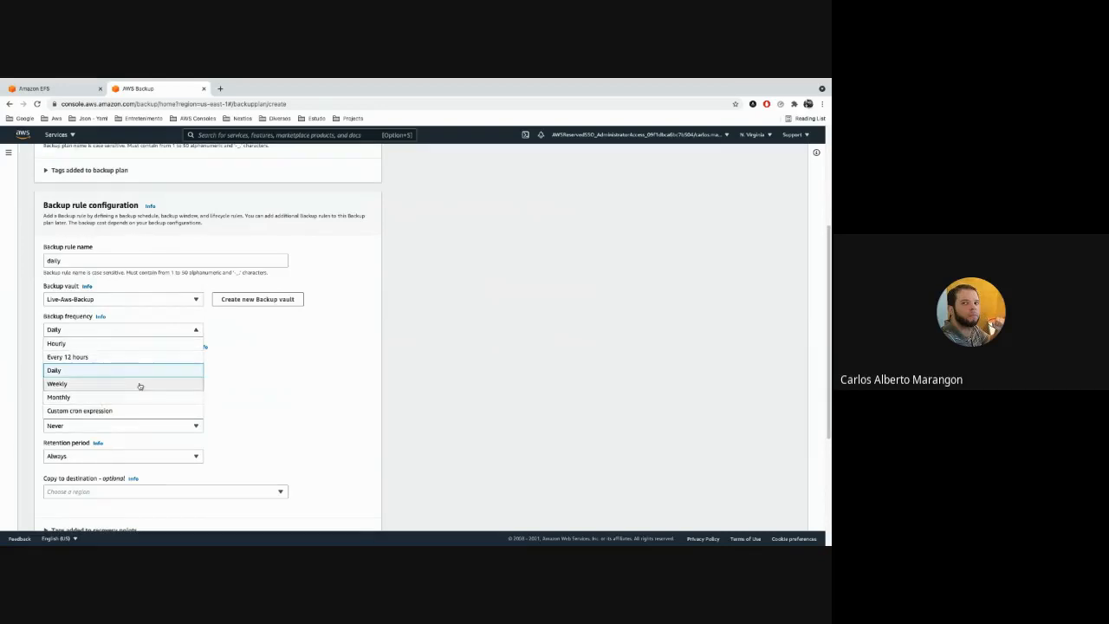
{"action": "left_click", "coordinate": [98, 372]}
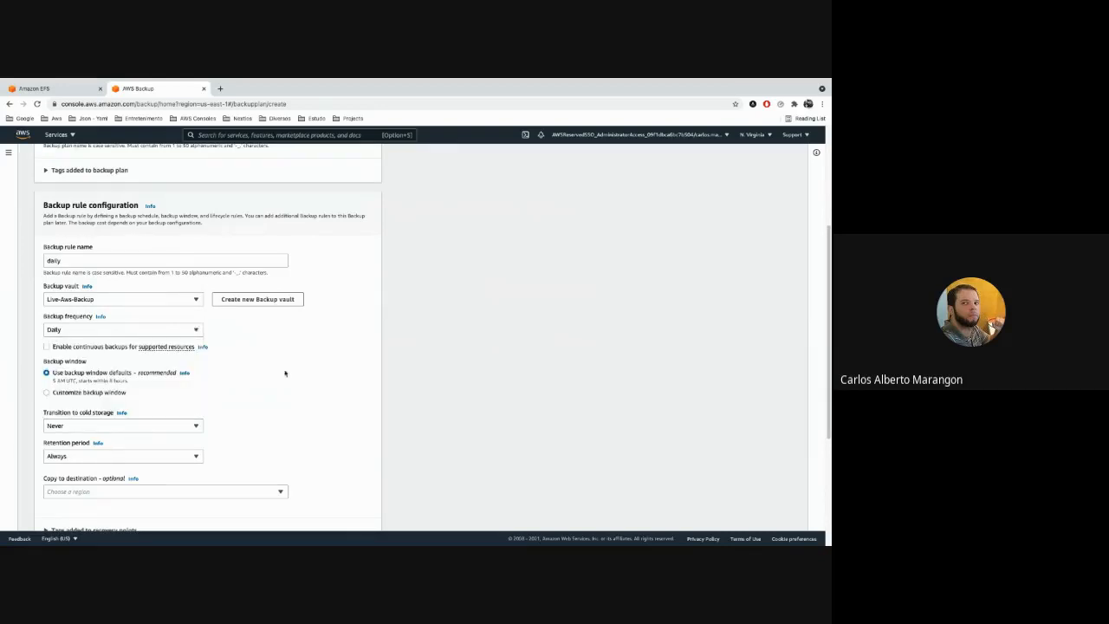
Customize the rule's backup window to start at 02:00 AM UTC.
{"action": "left_click", "coordinate": [93, 393]}
{"action": "scroll", "coordinate": [242, 394], "scroll_direction": "down", "scroll_amount": 2}
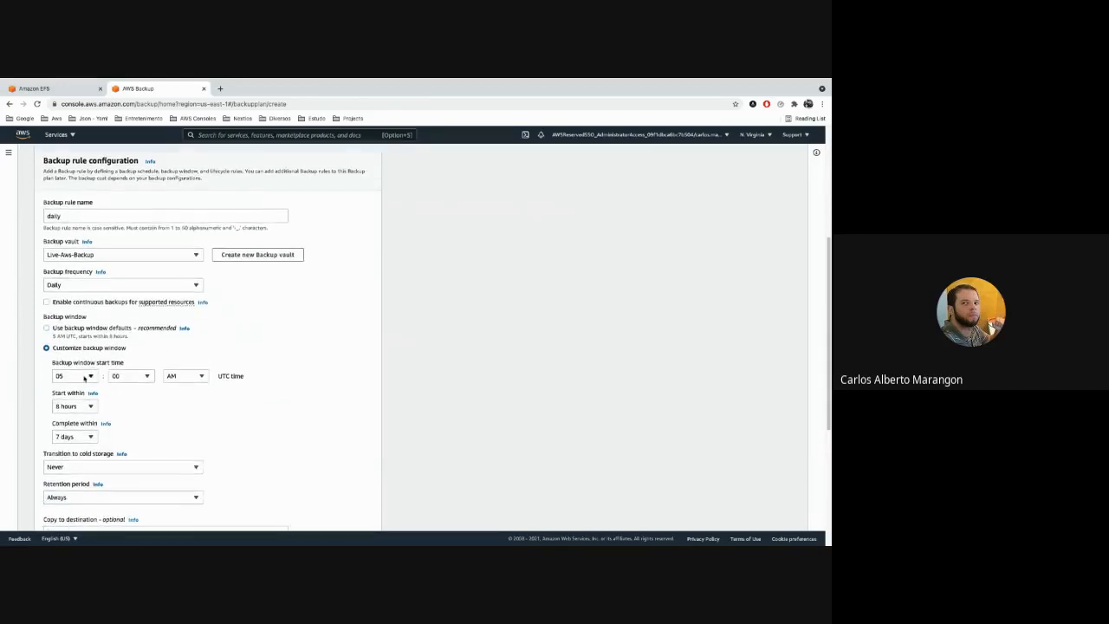
{"action": "left_click", "coordinate": [84, 377]}
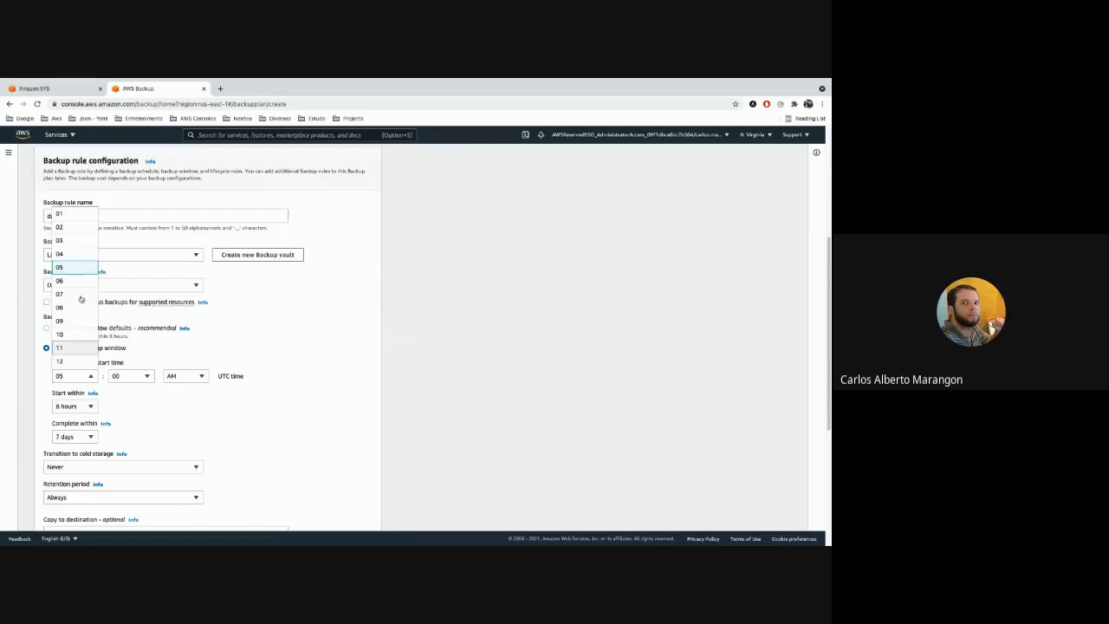
{"action": "left_click", "coordinate": [69, 227]}
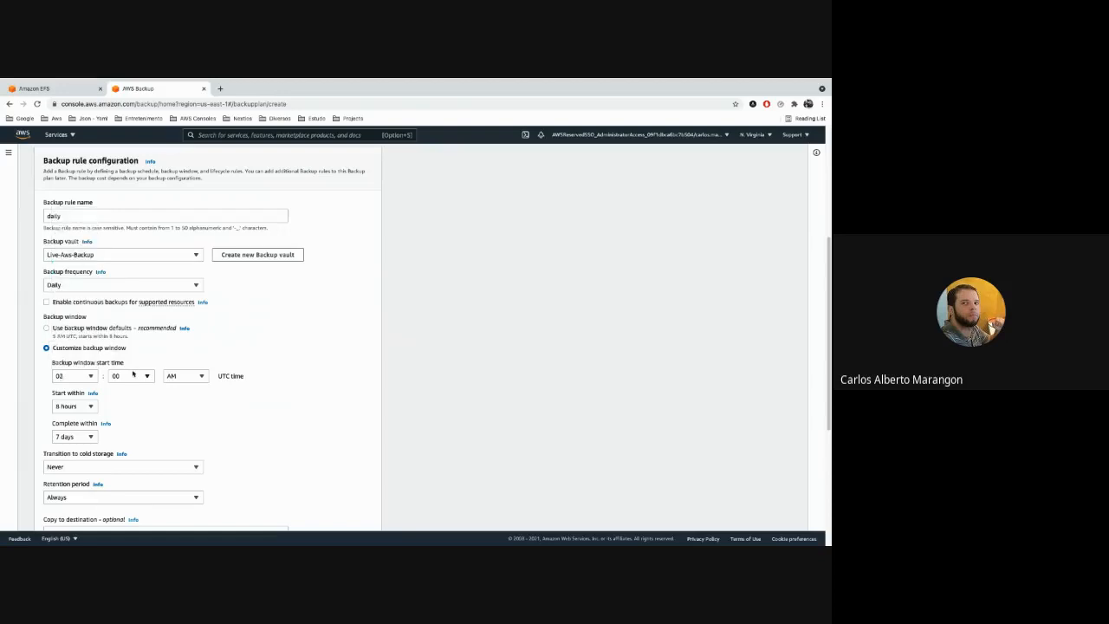
Change the backup window start time to 11:00 PM UTC.
{"action": "left_click", "coordinate": [89, 376]}
{"action": "scroll", "coordinate": [371, 311], "scroll_direction": "down", "scroll_amount": 3}
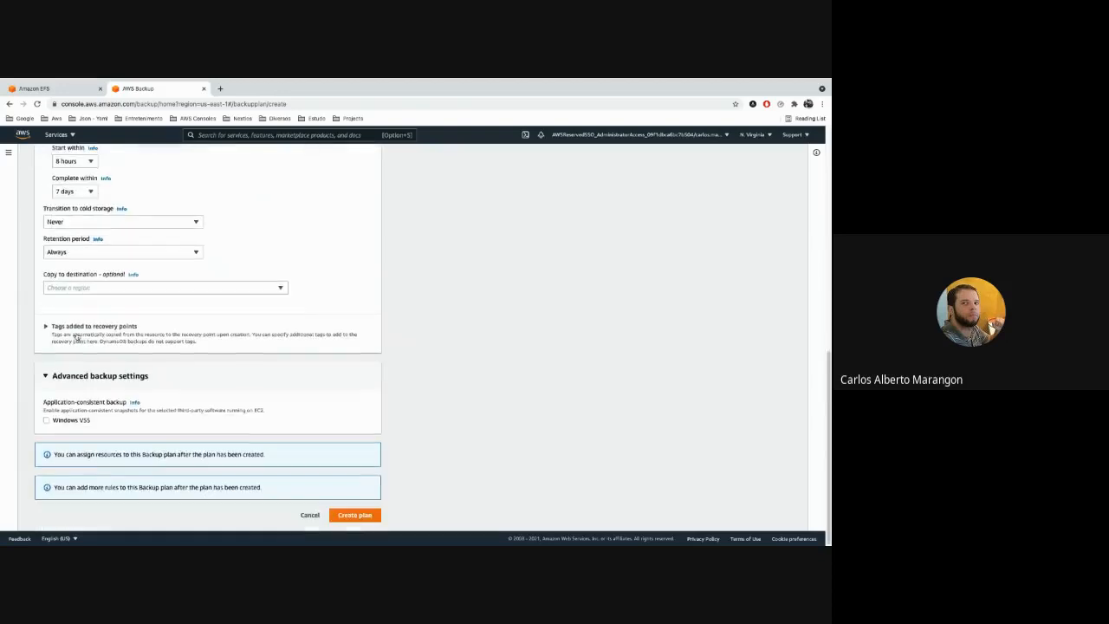
{"action": "scroll", "coordinate": [371, 311], "scroll_direction": "up", "scroll_amount": 3}
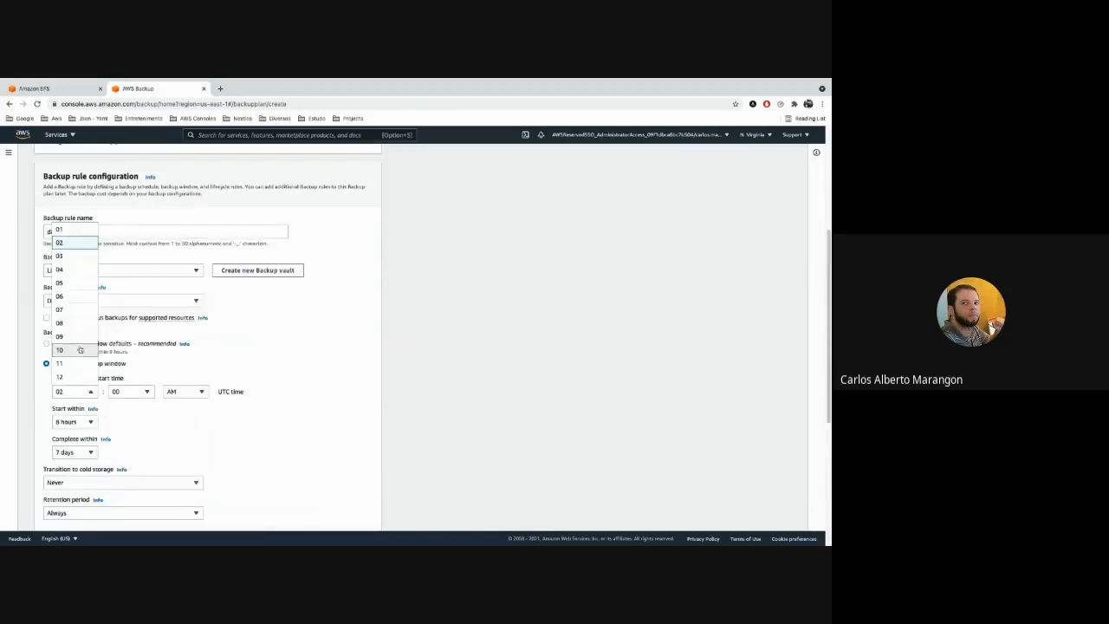
{"action": "scroll", "coordinate": [78, 348], "scroll_direction": "down", "scroll_amount": 1}
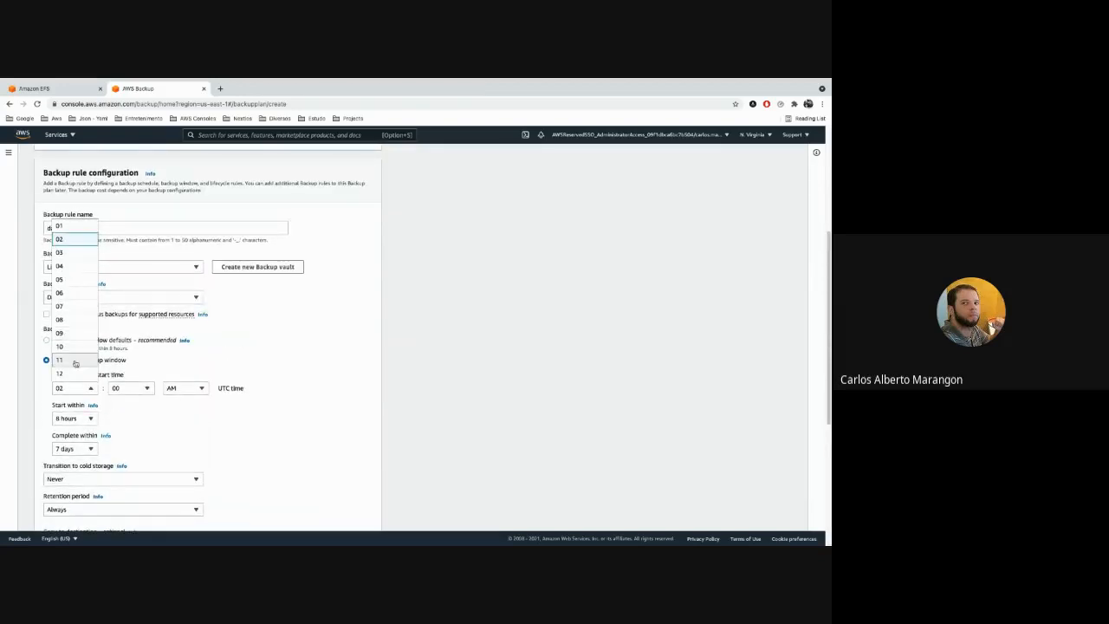
{"action": "left_click", "coordinate": [76, 363]}
{"action": "left_click", "coordinate": [197, 388]}
{"action": "left_click", "coordinate": [191, 417]}
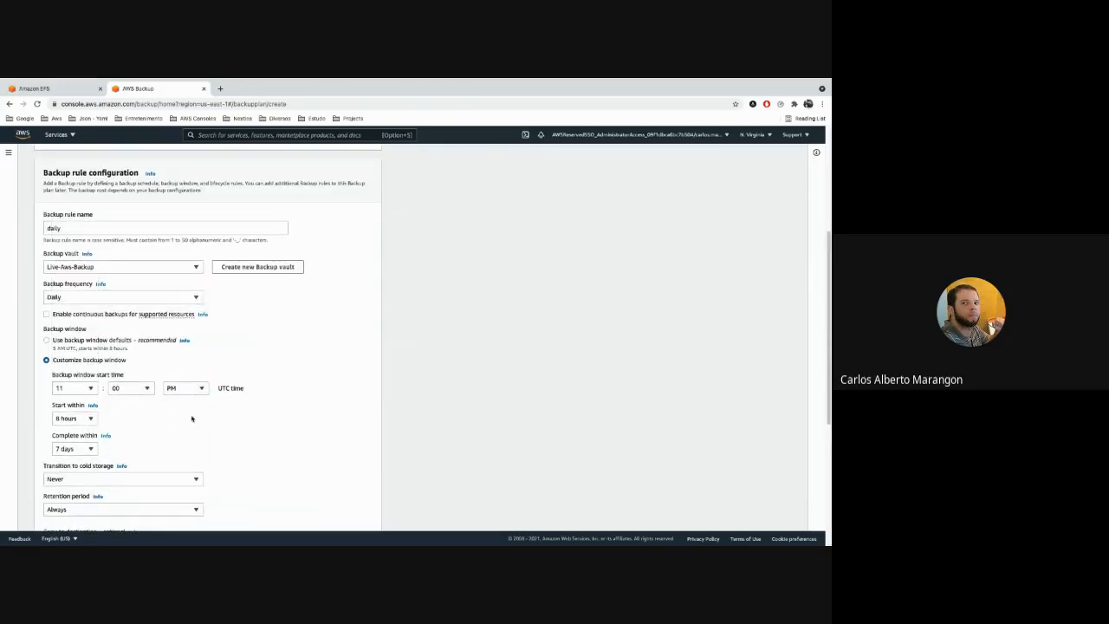
{"action": "left_click", "coordinate": [133, 389]}
{"action": "left_click", "coordinate": [344, 398]}
Set the backup window to start within 3 hours and complete within 8 hours.
{"action": "scroll", "coordinate": [324, 385], "scroll_direction": "down", "scroll_amount": 1}
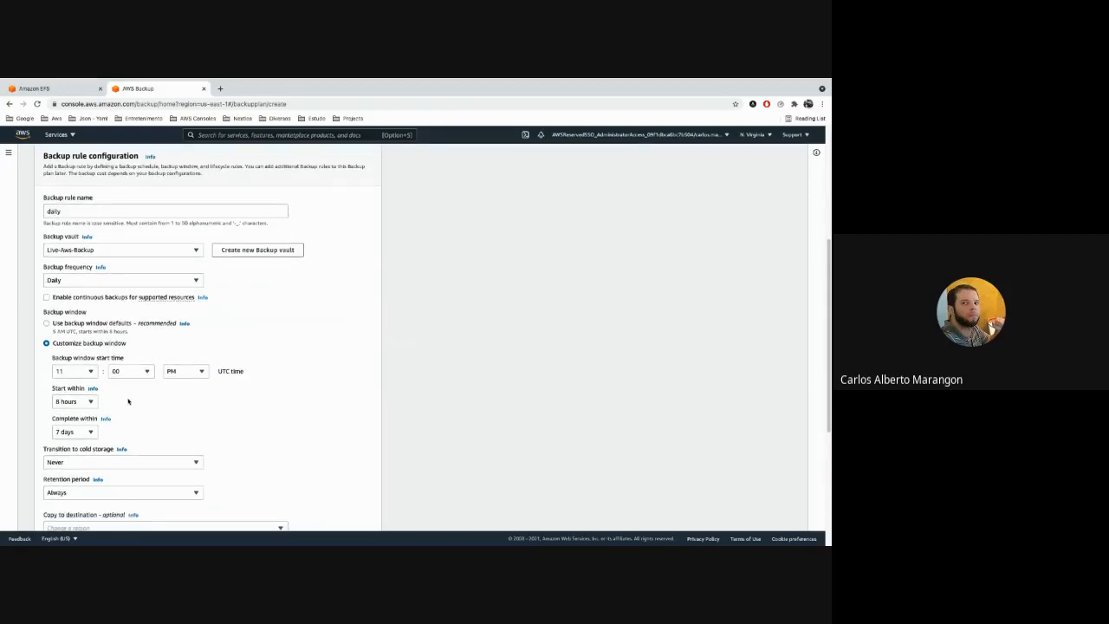
{"action": "scroll", "coordinate": [128, 401], "scroll_direction": "down", "scroll_amount": 2}
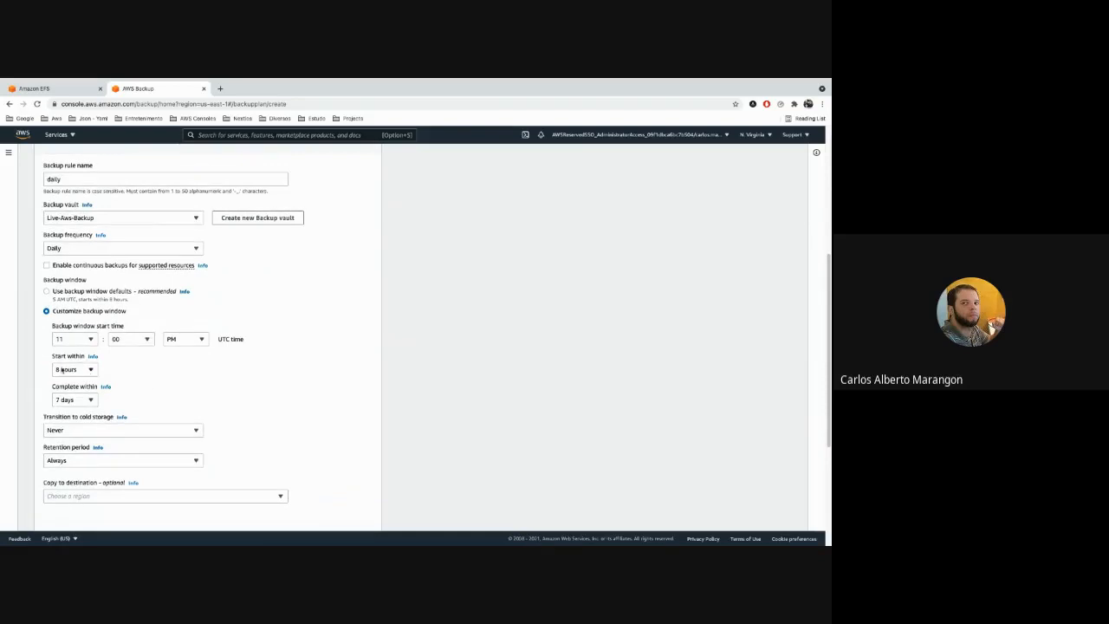
{"action": "left_click", "coordinate": [88, 400]}
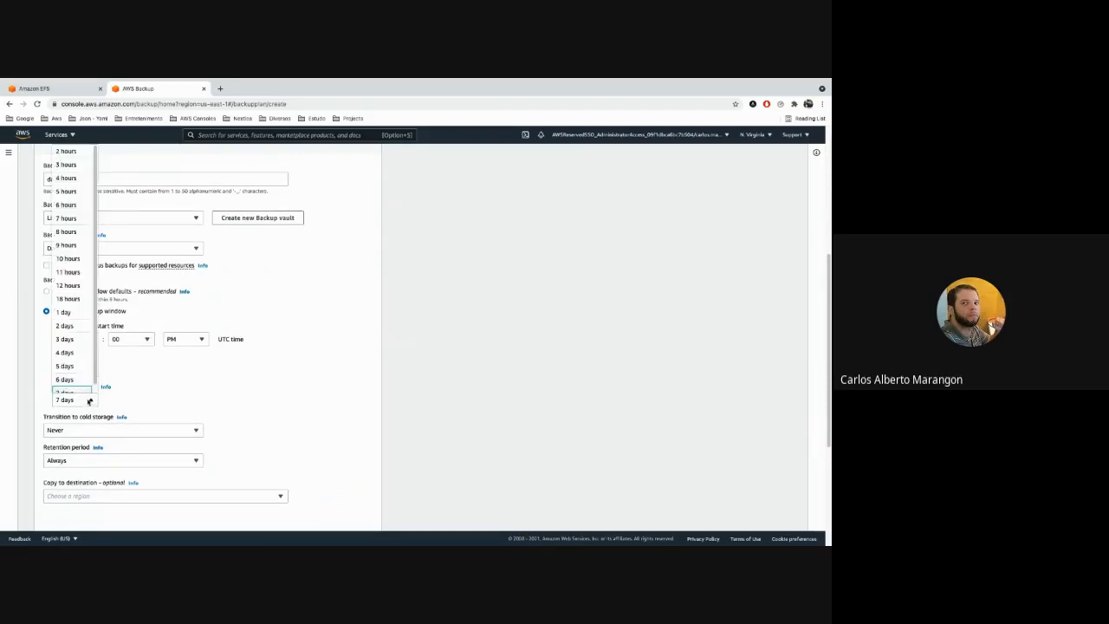
{"action": "left_click", "coordinate": [174, 396]}
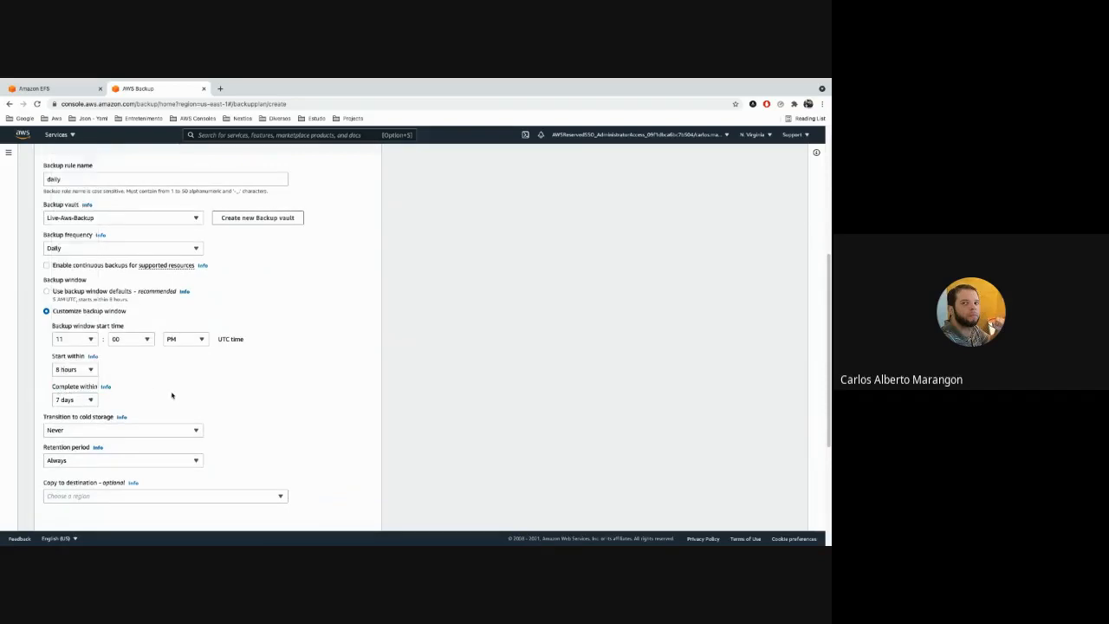
{"action": "left_click", "coordinate": [89, 370]}
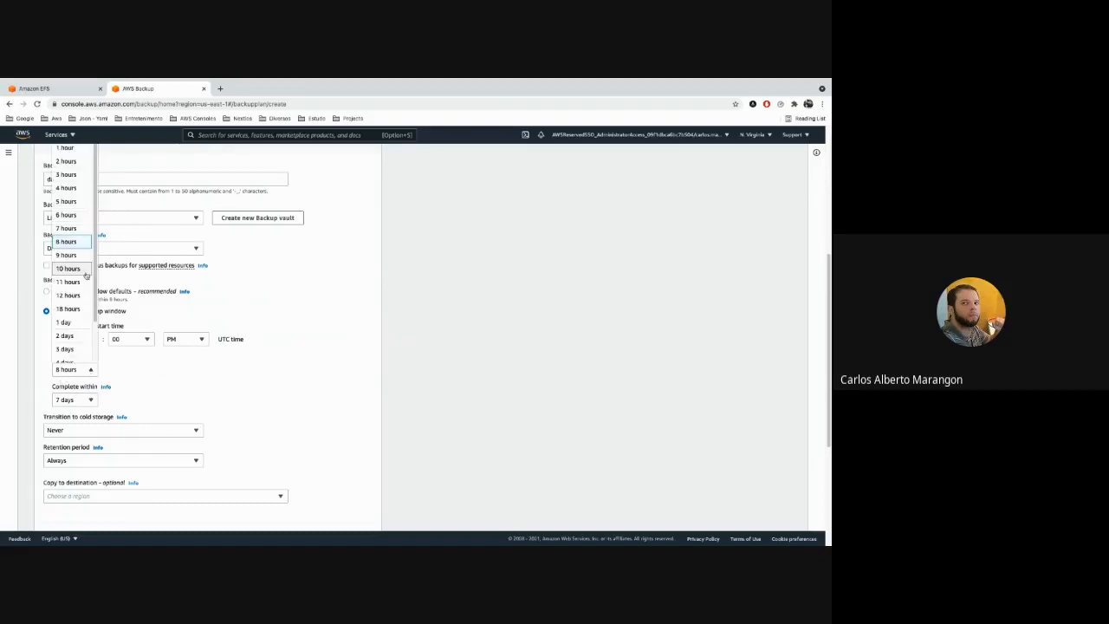
{"action": "left_click", "coordinate": [75, 175]}
{"action": "left_click", "coordinate": [90, 400]}
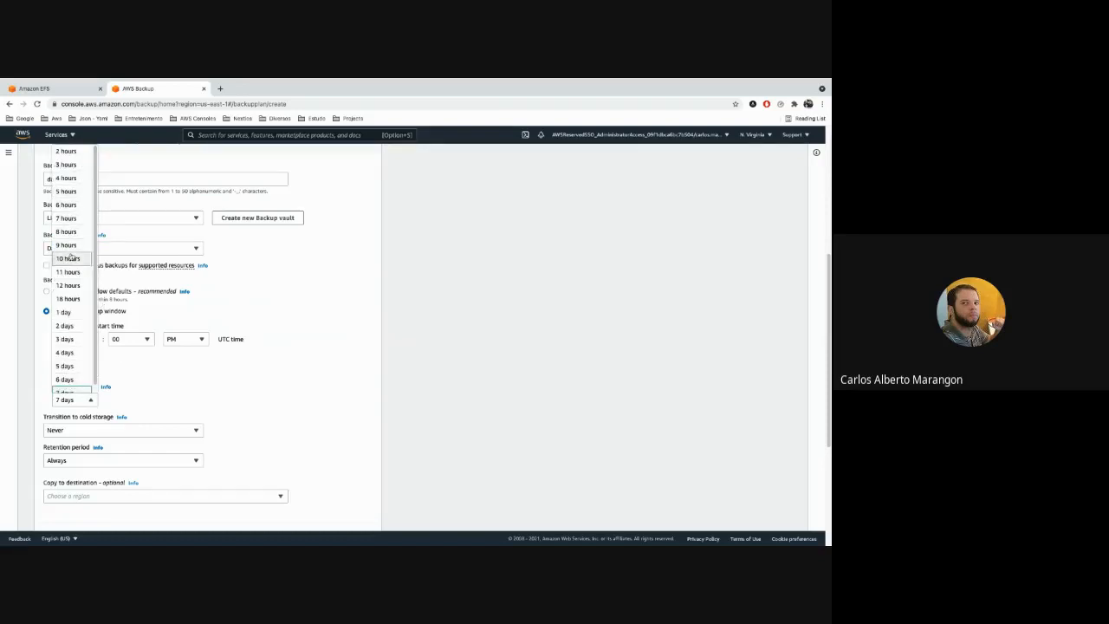
{"action": "left_click", "coordinate": [67, 231]}
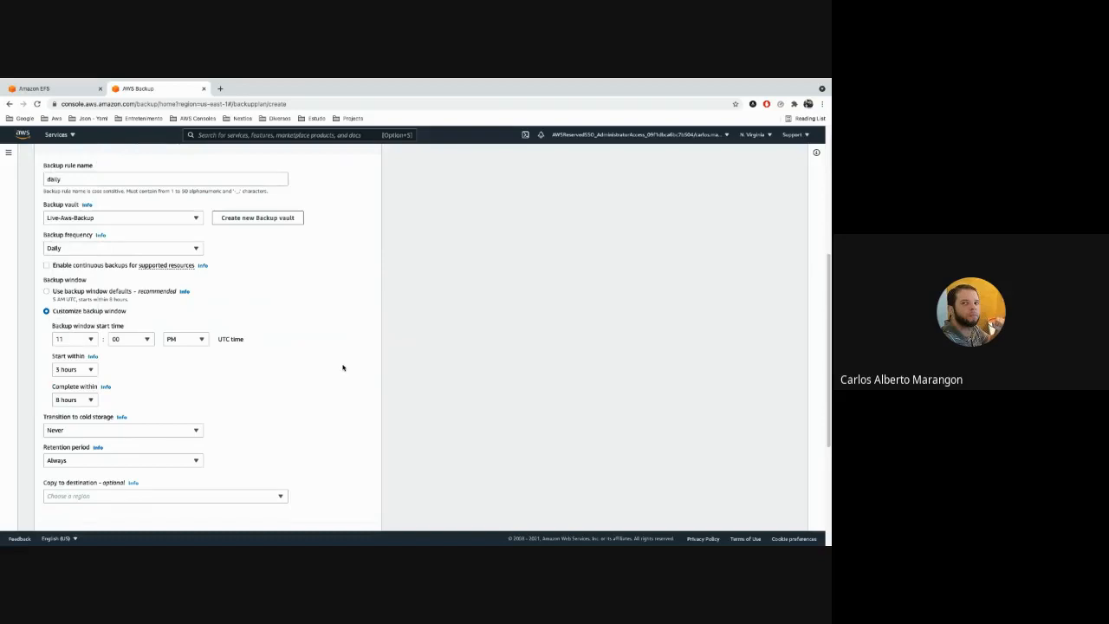
Leave the transition to cold storage at Never and set the retention period to 5 days.
{"action": "scroll", "coordinate": [342, 367], "scroll_direction": "down", "scroll_amount": 2}
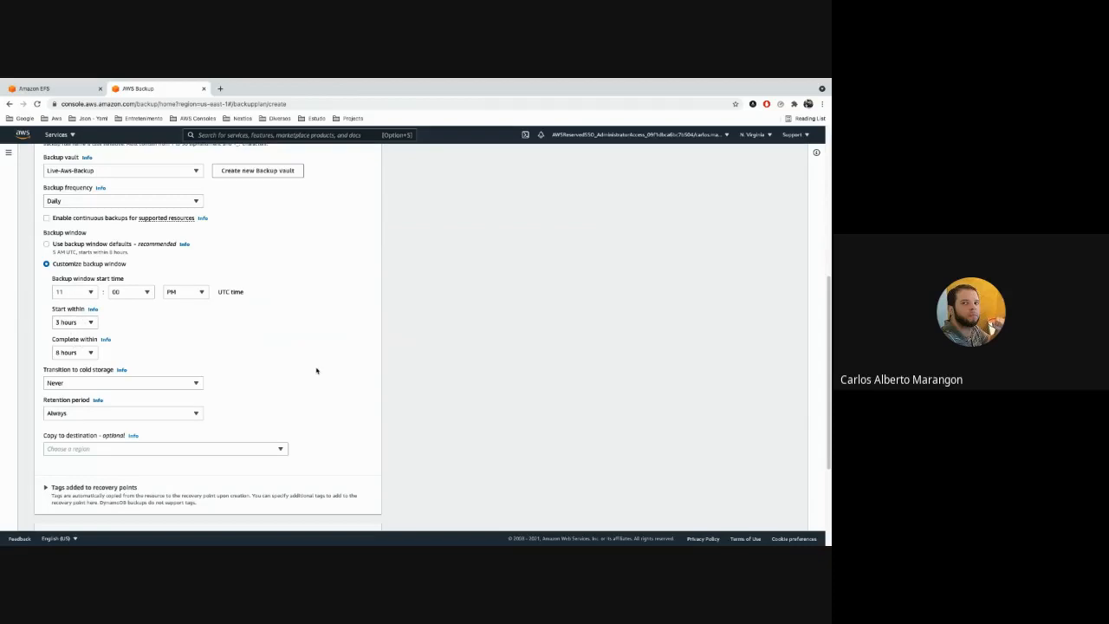
{"action": "left_click", "coordinate": [179, 385]}
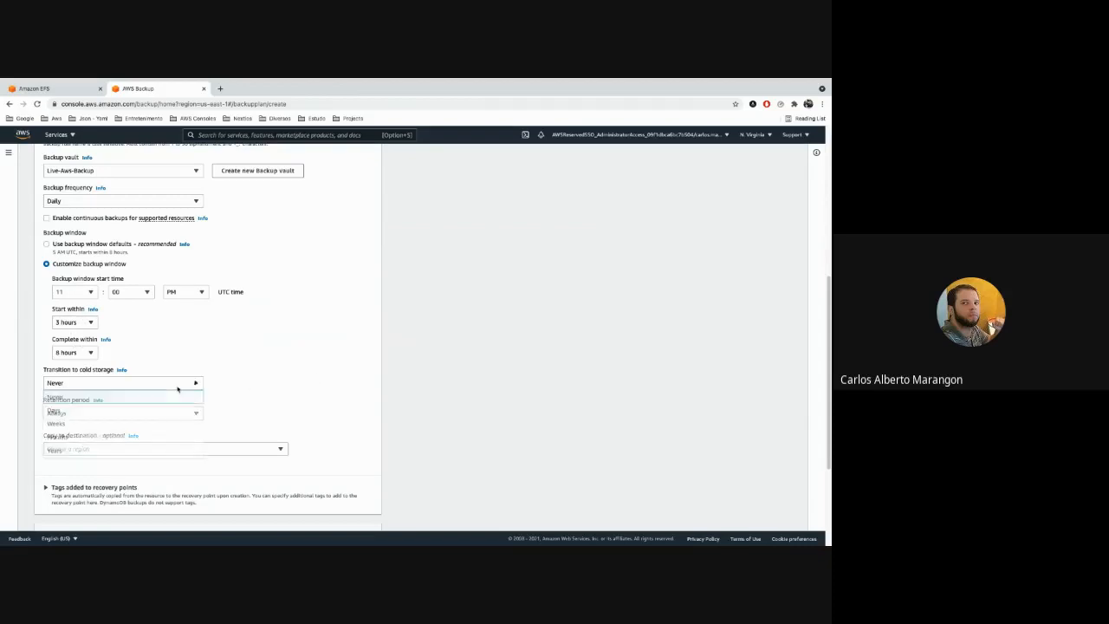
{"action": "left_click", "coordinate": [308, 373]}
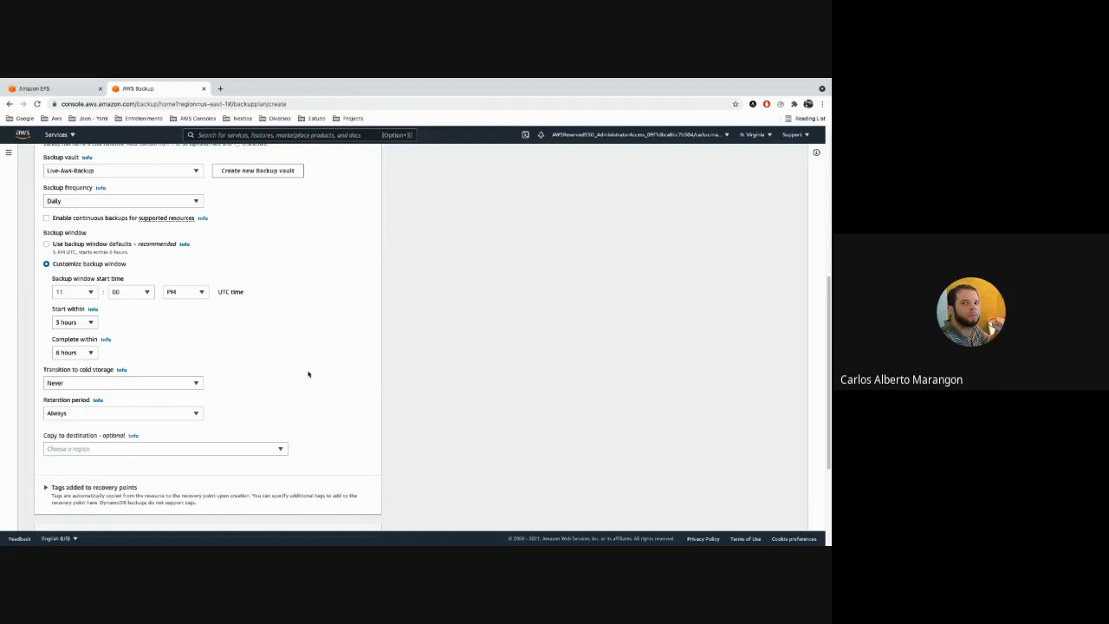
{"action": "left_click", "coordinate": [189, 414]}
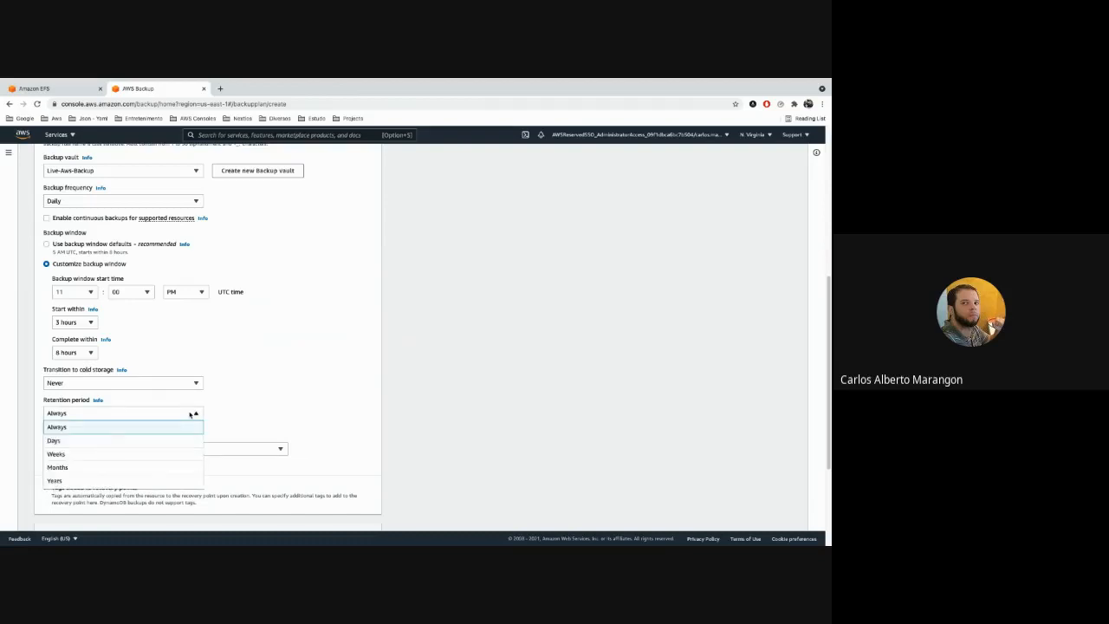
{"action": "left_click", "coordinate": [184, 440]}
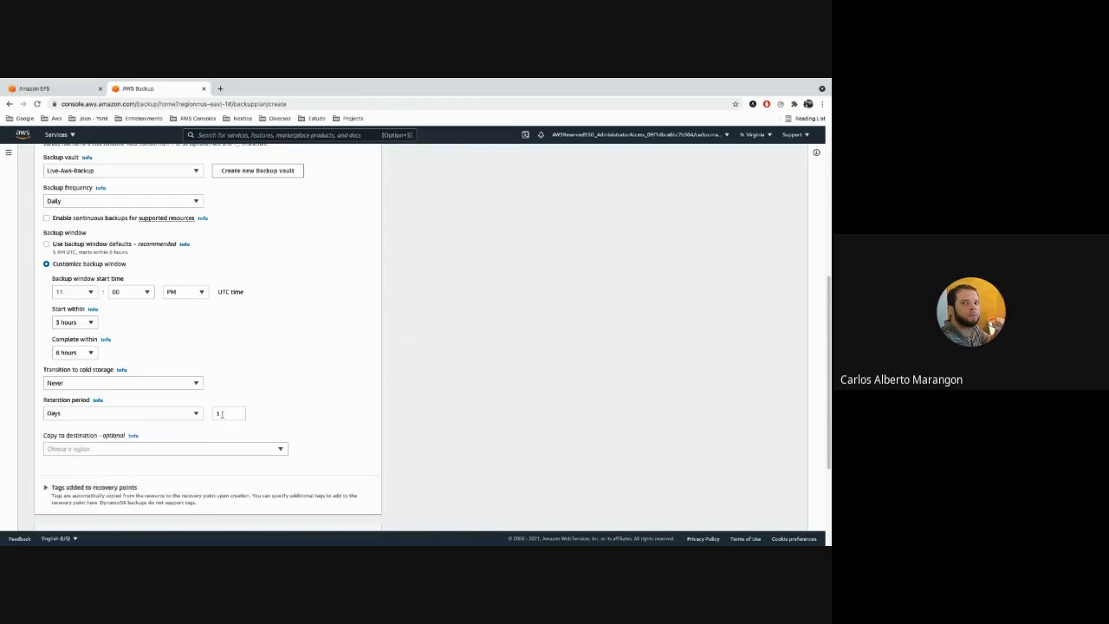
{"action": "left_click_drag", "start_coordinate": [228, 413], "coordinate": [212, 413]}
{"action": "type", "text": "5"}
{"action": "left_click", "coordinate": [365, 370]}
Browse the copy destination regions without choosing one, and create the backup plan.
{"action": "scroll", "coordinate": [363, 370], "scroll_direction": "down", "scroll_amount": 1}
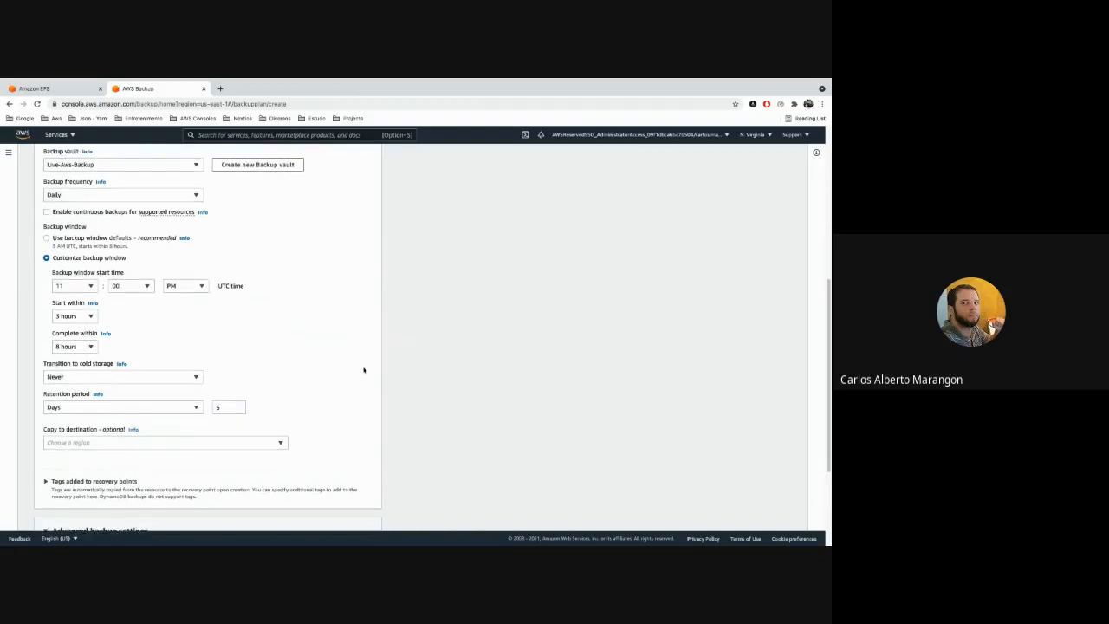
{"action": "scroll", "coordinate": [363, 369], "scroll_direction": "down", "scroll_amount": 1}
{"action": "left_click", "coordinate": [266, 441]}
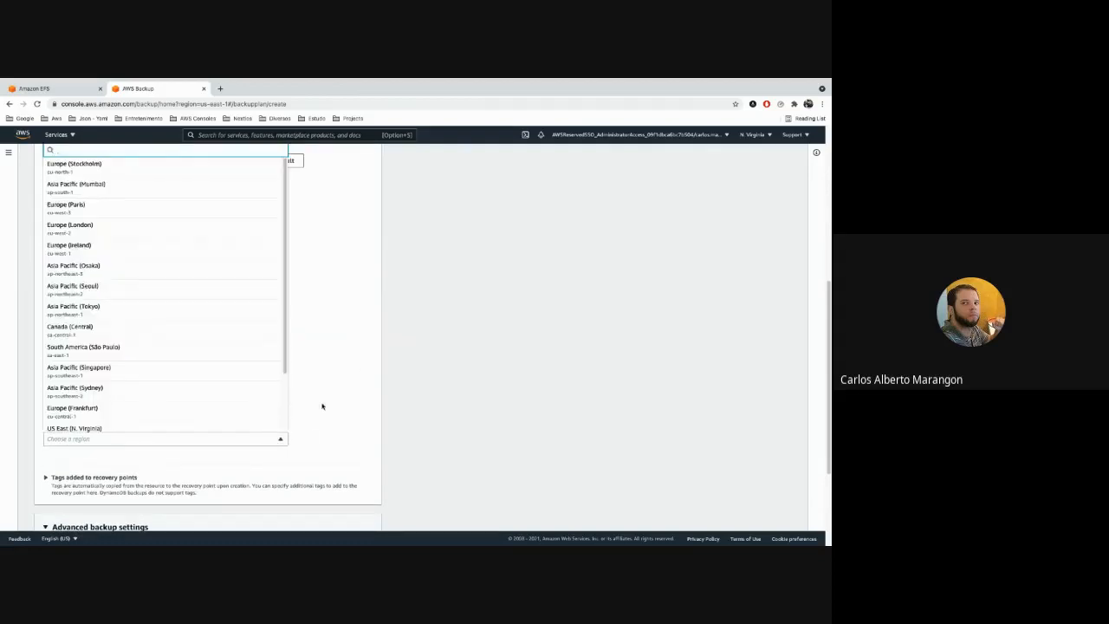
{"action": "scroll", "coordinate": [235, 336], "scroll_direction": "down", "scroll_amount": 1}
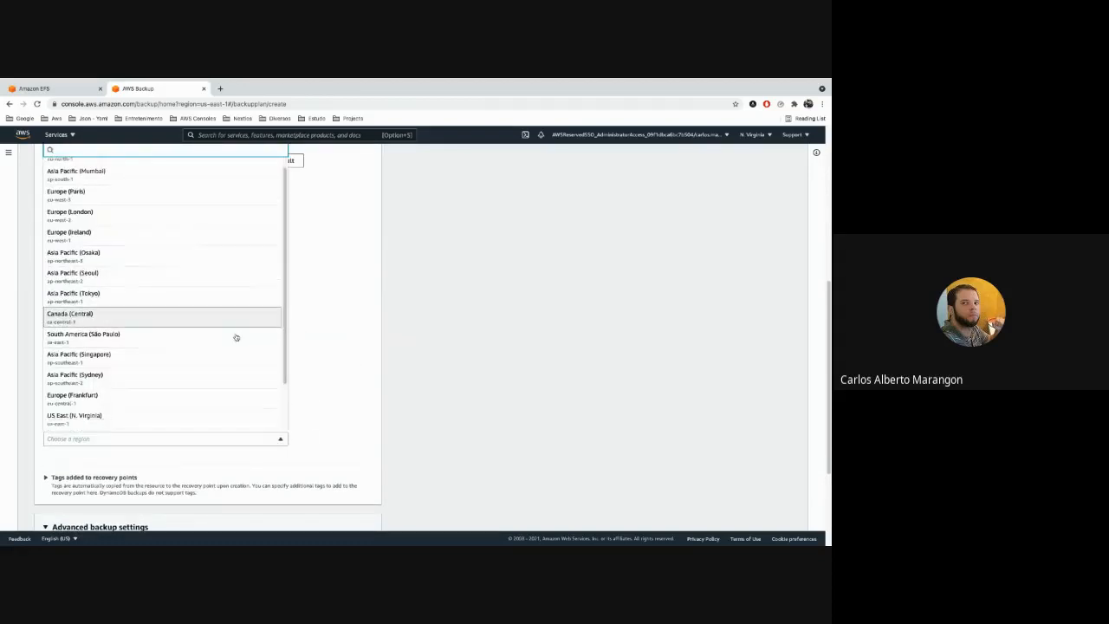
{"action": "scroll", "coordinate": [235, 337], "scroll_direction": "down", "scroll_amount": 3}
{"action": "left_click", "coordinate": [365, 324]}
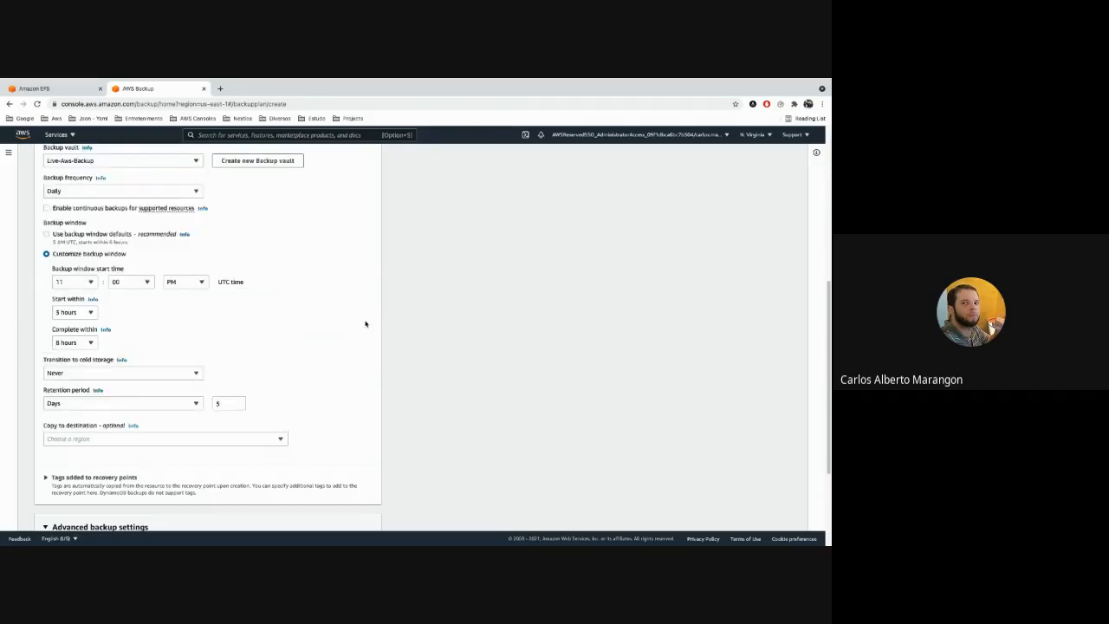
{"action": "scroll", "coordinate": [365, 324], "scroll_direction": "down", "scroll_amount": 1}
{"action": "scroll", "coordinate": [364, 323], "scroll_direction": "down", "scroll_amount": 3}
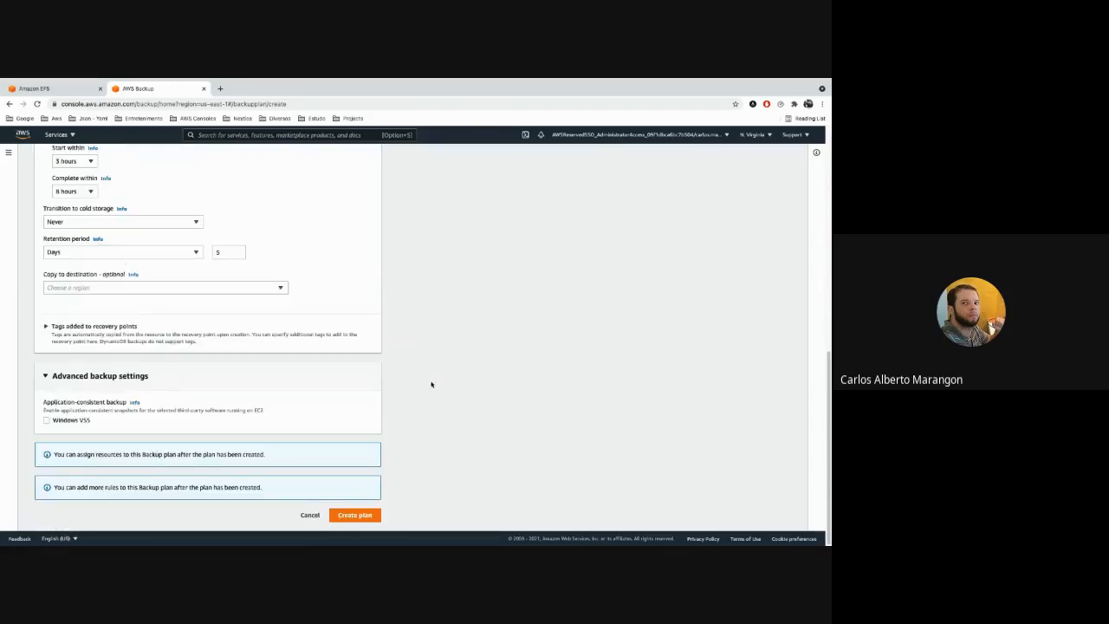
{"action": "left_click", "coordinate": [347, 516]}
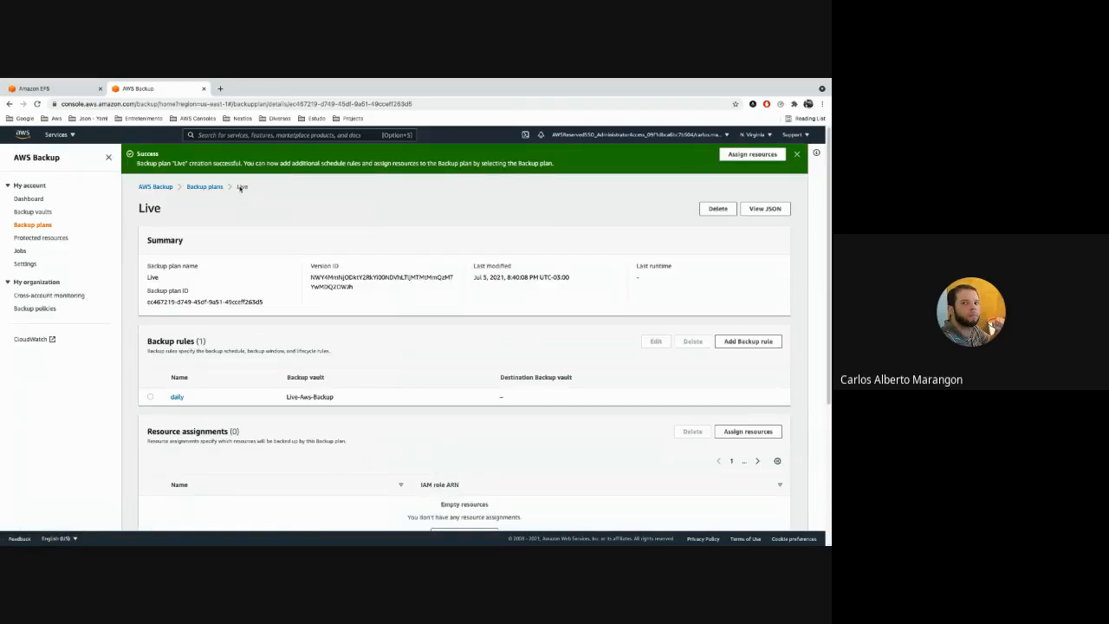
Check the vault used by the daily rule and look up Live-Aws-Backup among the backup vaults.
{"action": "left_click", "coordinate": [47, 226]}
{"action": "left_click_drag", "start_coordinate": [317, 379], "coordinate": [333, 397]}
{"action": "left_click", "coordinate": [38, 213]}
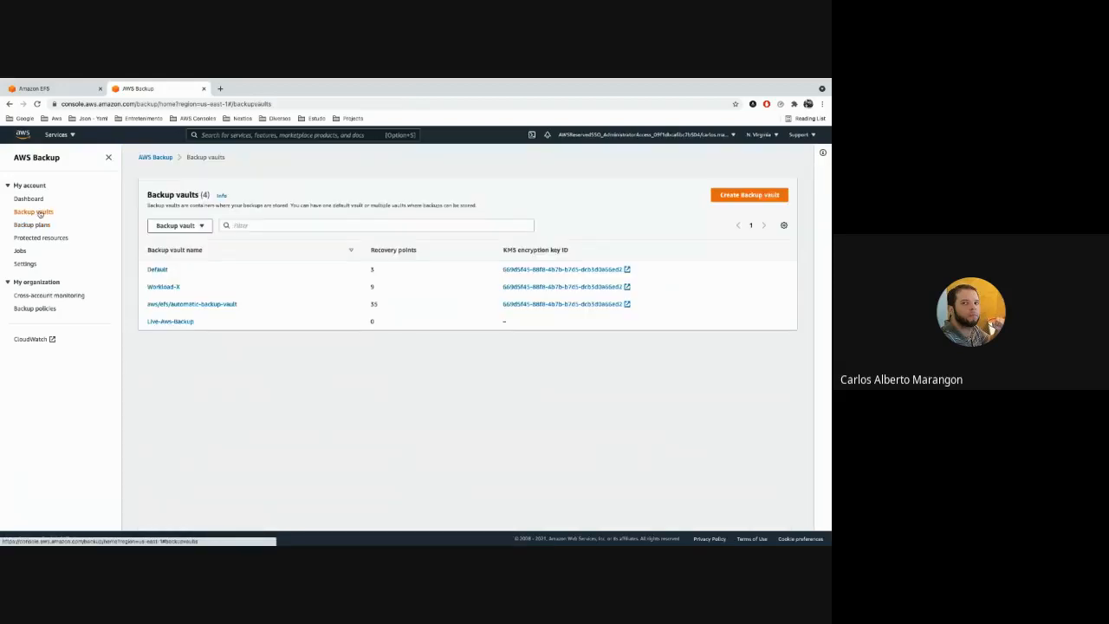
{"action": "left_click", "coordinate": [173, 322]}
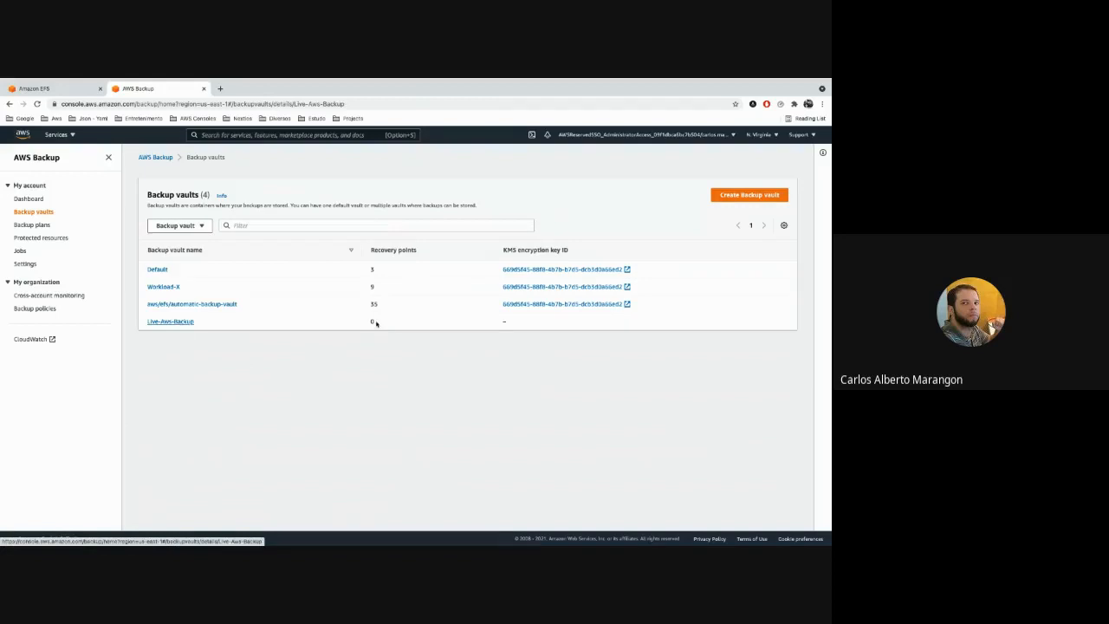
{"action": "left_click", "coordinate": [41, 215]}
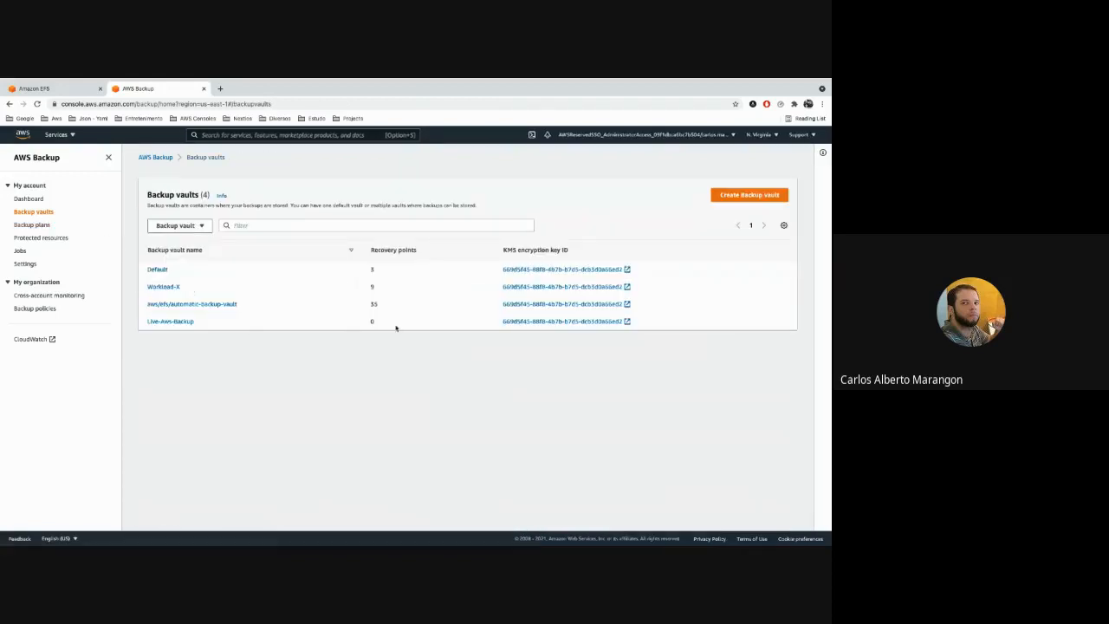
Open the Live backup plan from the list of plans and view its resource assignments.
{"action": "left_click", "coordinate": [38, 227]}
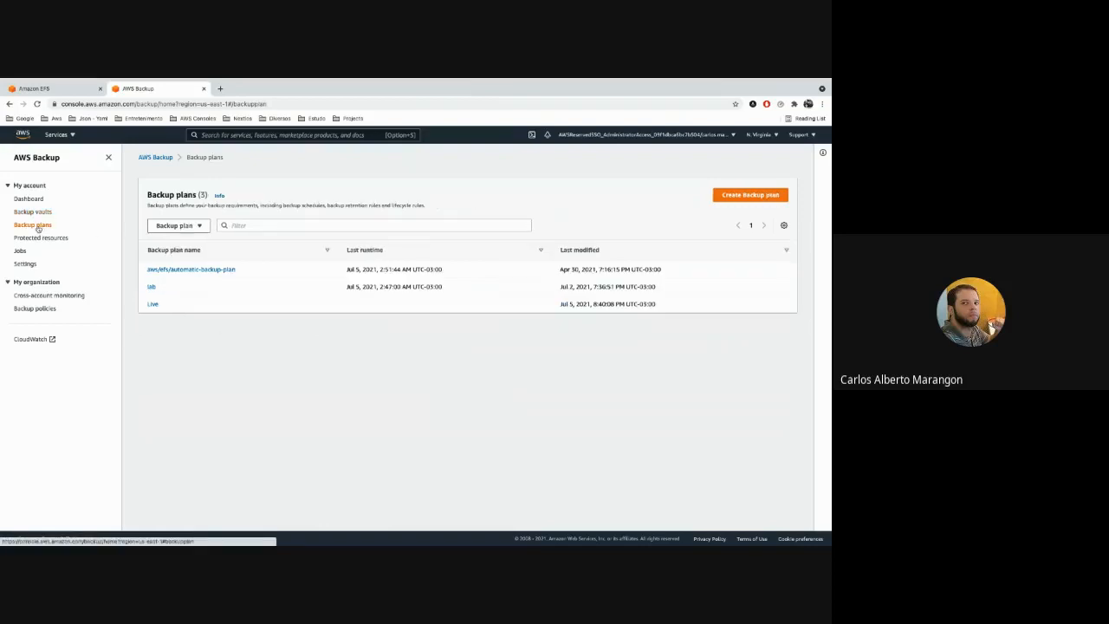
{"action": "left_click", "coordinate": [153, 306]}
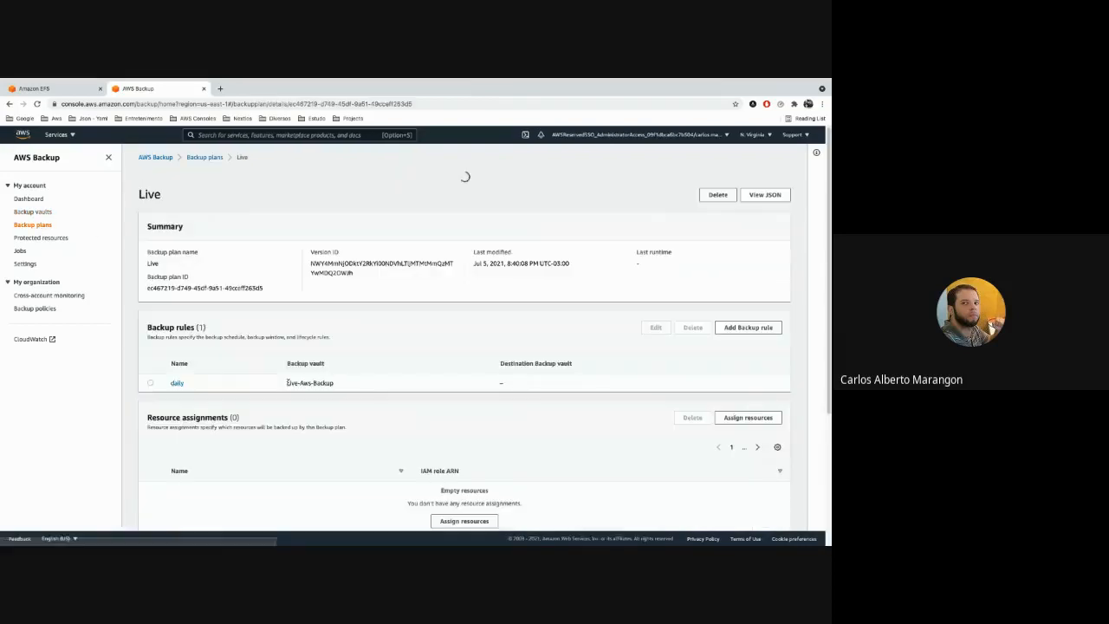
{"action": "scroll", "coordinate": [250, 358], "scroll_direction": "down", "scroll_amount": 2}
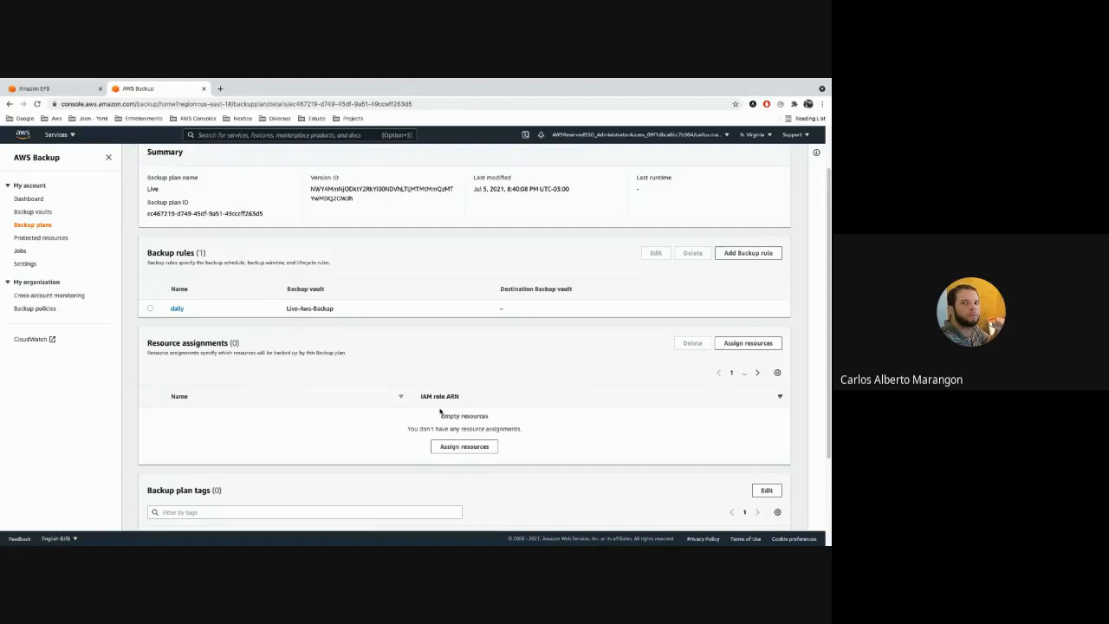
Start a resource assignment for the Live backup plan and name it backup-ec2-mmti.
{"action": "left_click", "coordinate": [471, 450]}
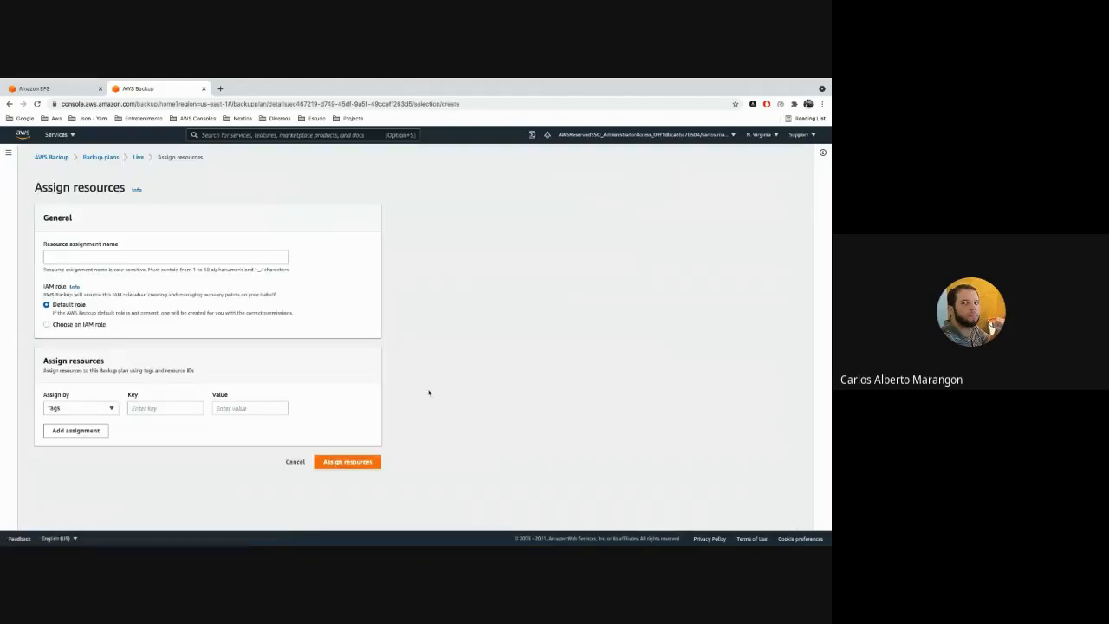
{"action": "left_click", "coordinate": [131, 257]}
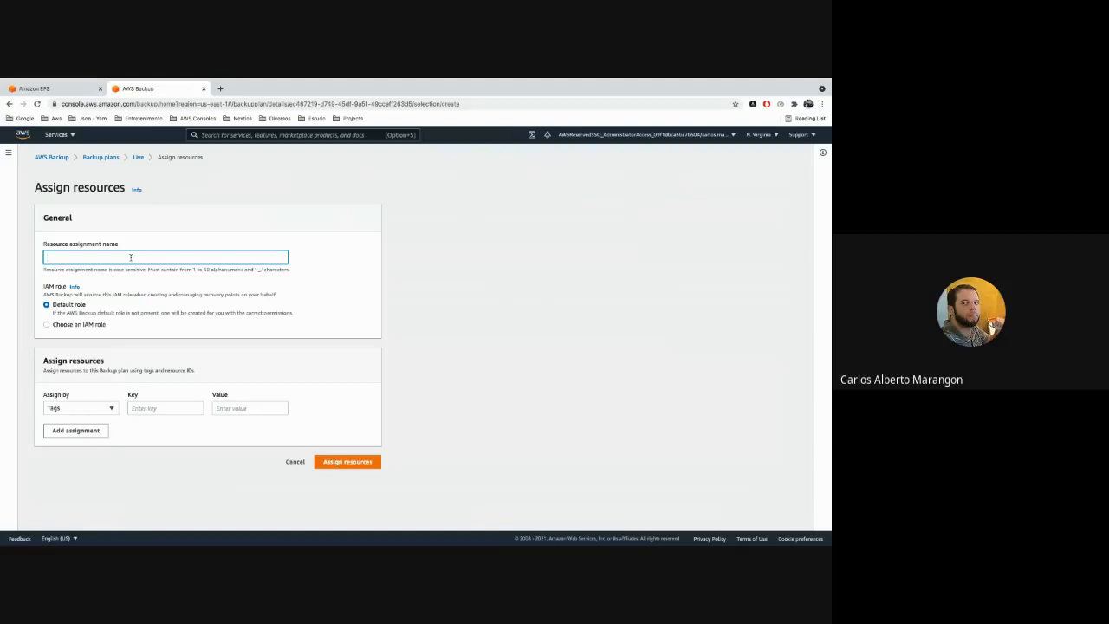
{"action": "type", "text": "backup-"}
{"action": "left_click", "coordinate": [84, 405]}
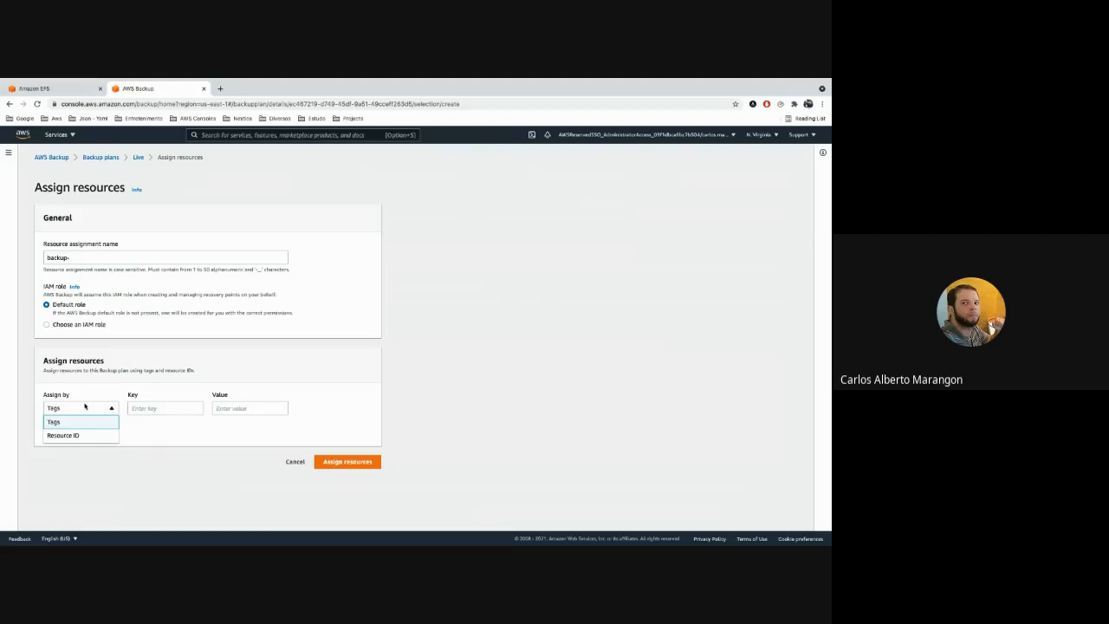
{"action": "left_click", "coordinate": [134, 258]}
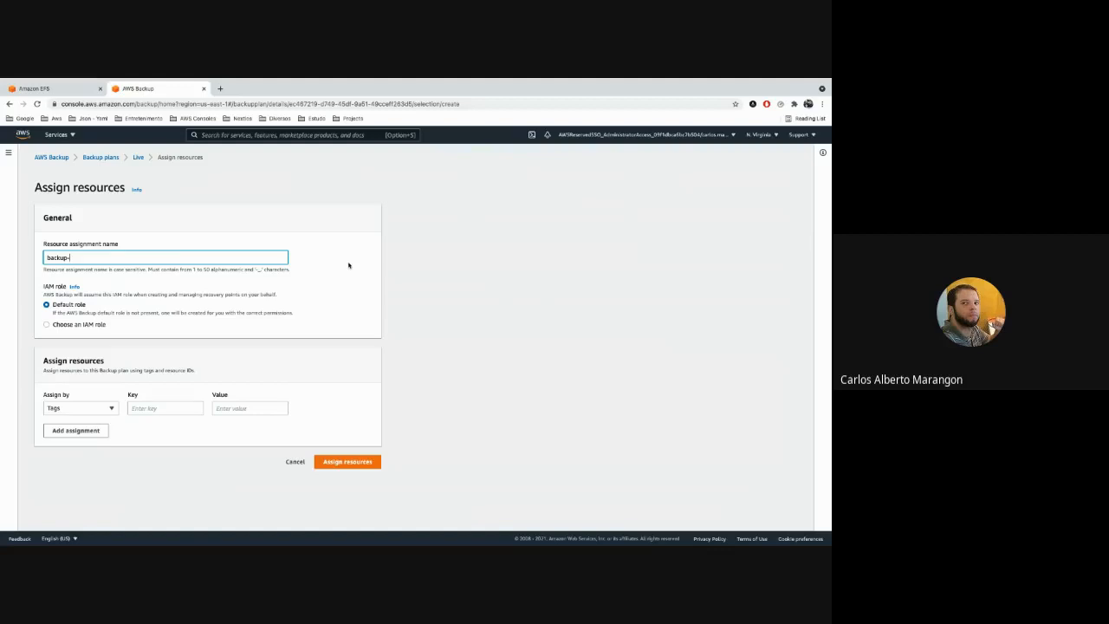
{"action": "type", "text": "c2-mmtl"}
{"action": "key", "text": "super+Tab"}
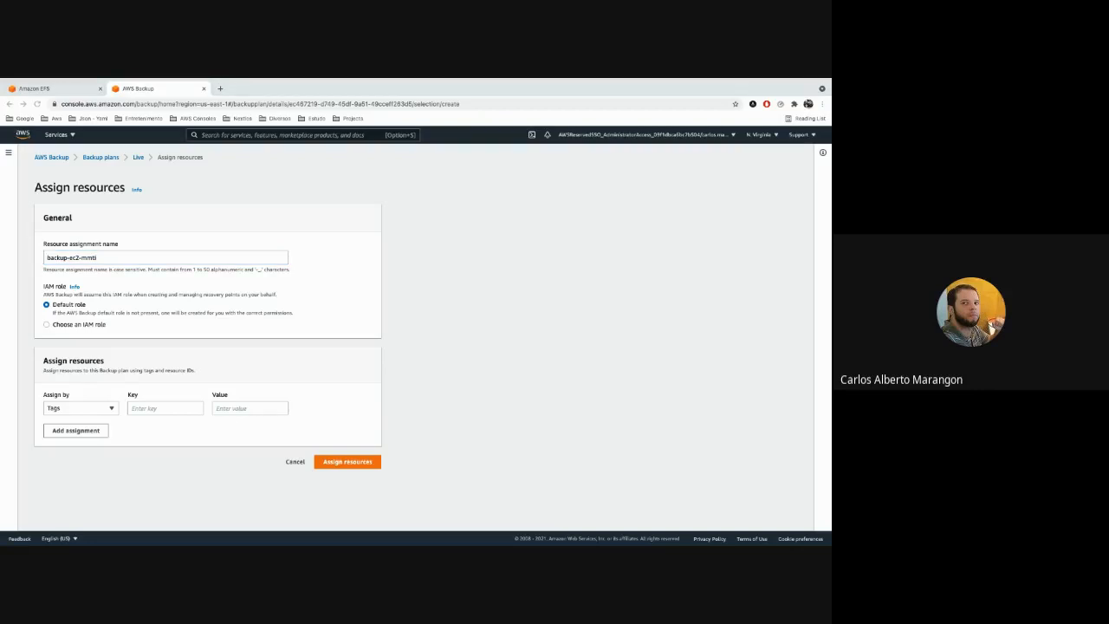
Browse the IAM roles that can be chosen for the resource assignment, then return to the default role.
{"action": "left_click", "coordinate": [47, 321]}
{"action": "left_click", "coordinate": [48, 324]}
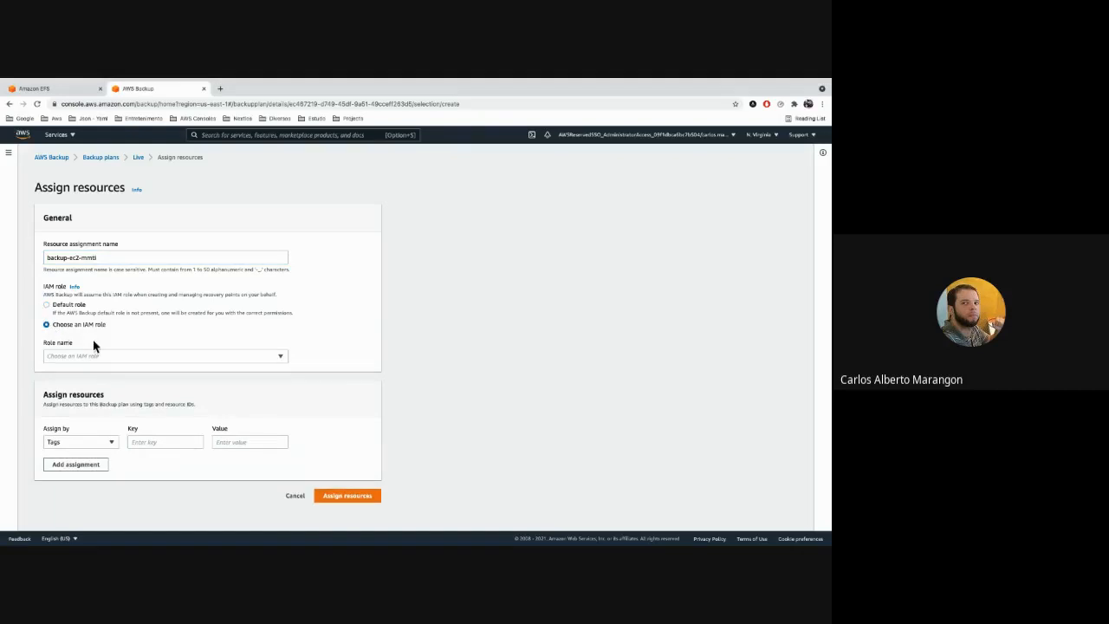
{"action": "left_click", "coordinate": [190, 361]}
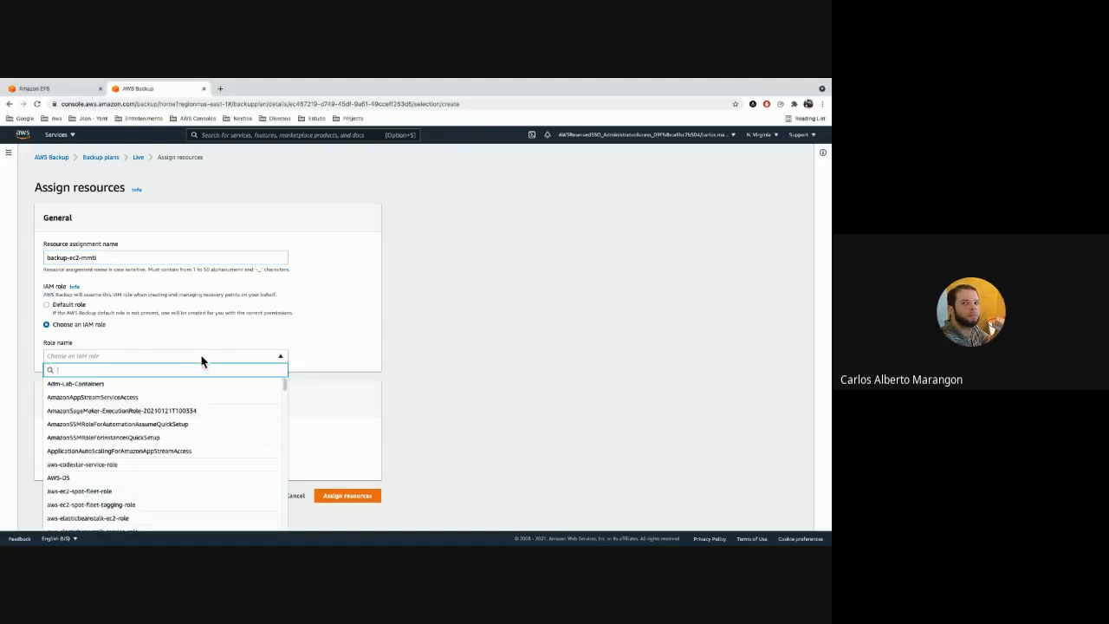
{"action": "left_click", "coordinate": [68, 313]}
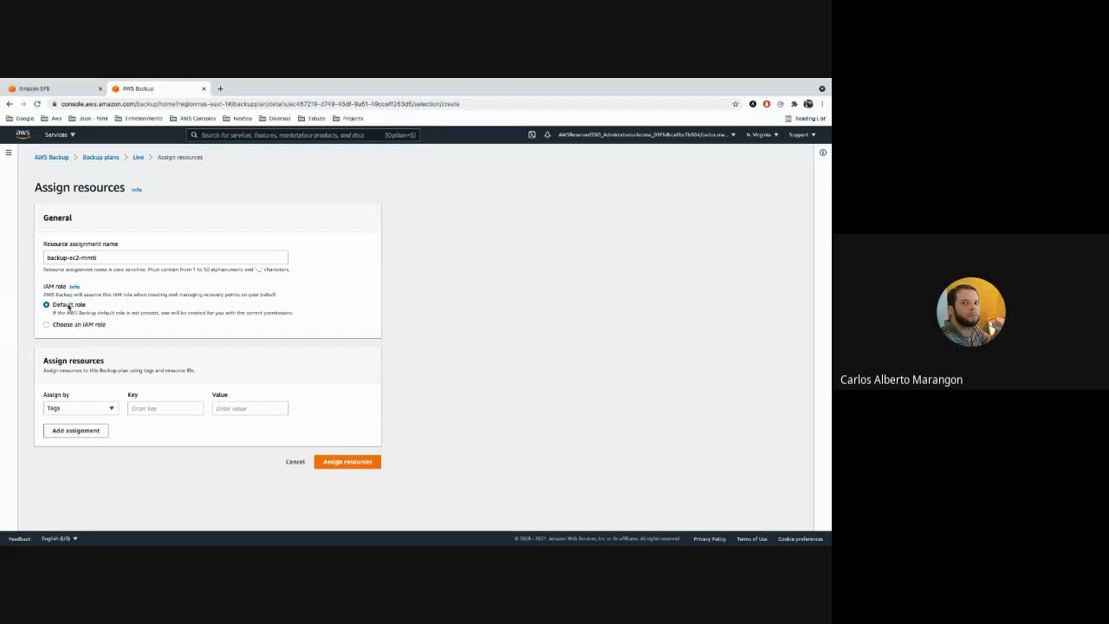
Fill in a tag-based assignment with the key Workload and the value Intranet.
{"action": "left_click", "coordinate": [93, 410]}
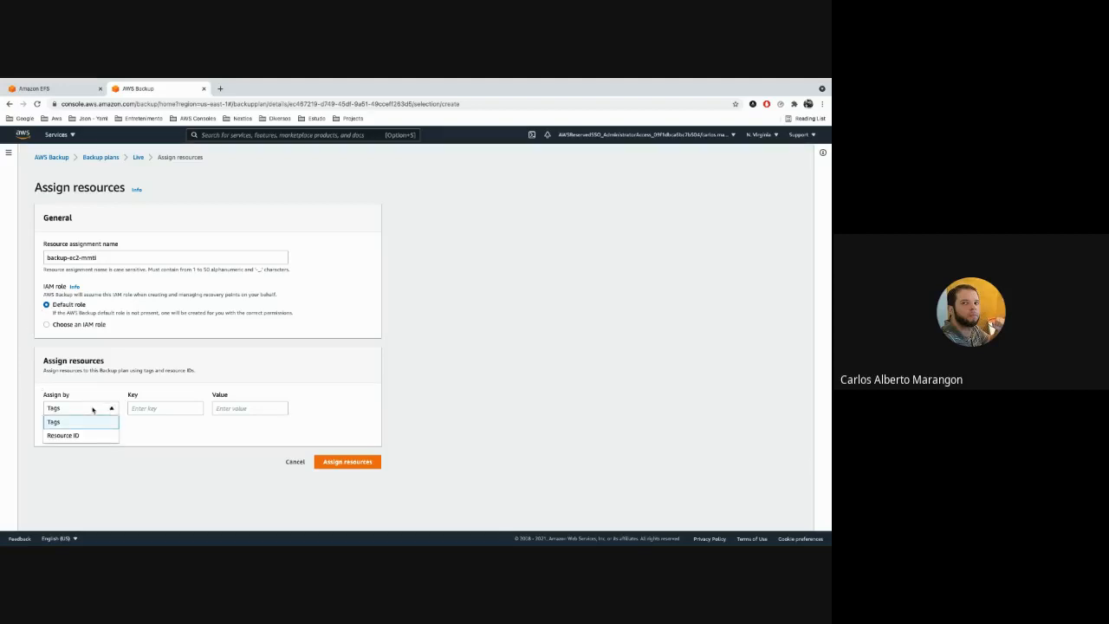
{"action": "left_click", "coordinate": [384, 341]}
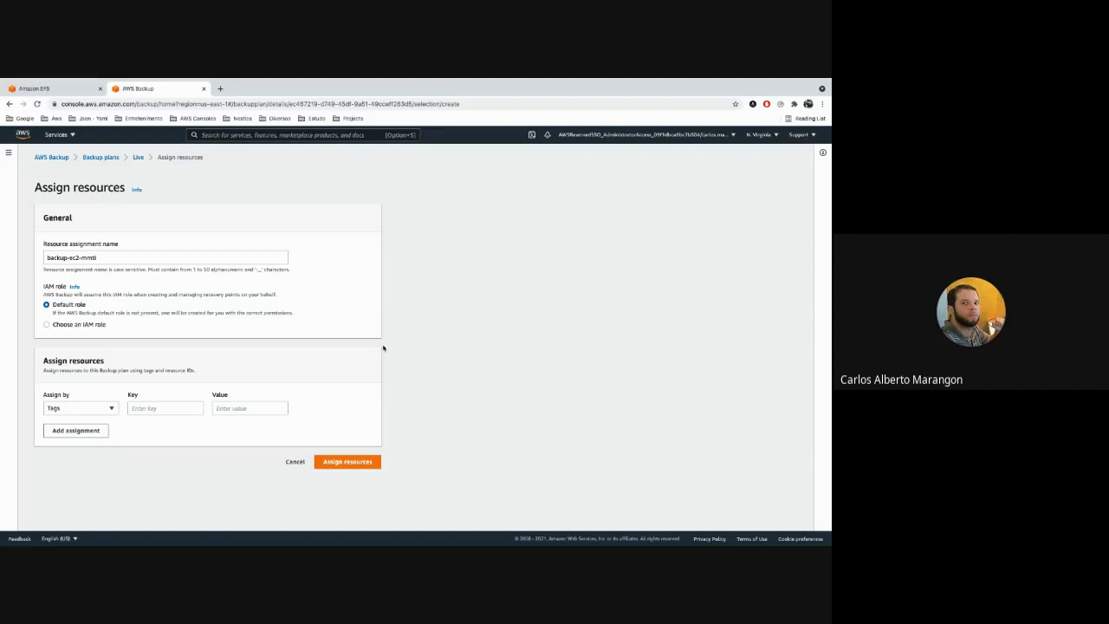
{"action": "left_click", "coordinate": [168, 409]}
{"action": "type", "text": "WOrkload"}
{"action": "key", "text": "Tab"}
{"action": "key", "text": "shift+Tab"}
{"action": "key", "text": "super+a"}
{"action": "type", "text": "Workload"}
{"action": "key", "text": "Tab"}
{"action": "type", "text": "Intran"}
Switch the assignment to Resource ID and look up the available Storage Gateway volumes.
{"action": "left_click", "coordinate": [104, 412]}
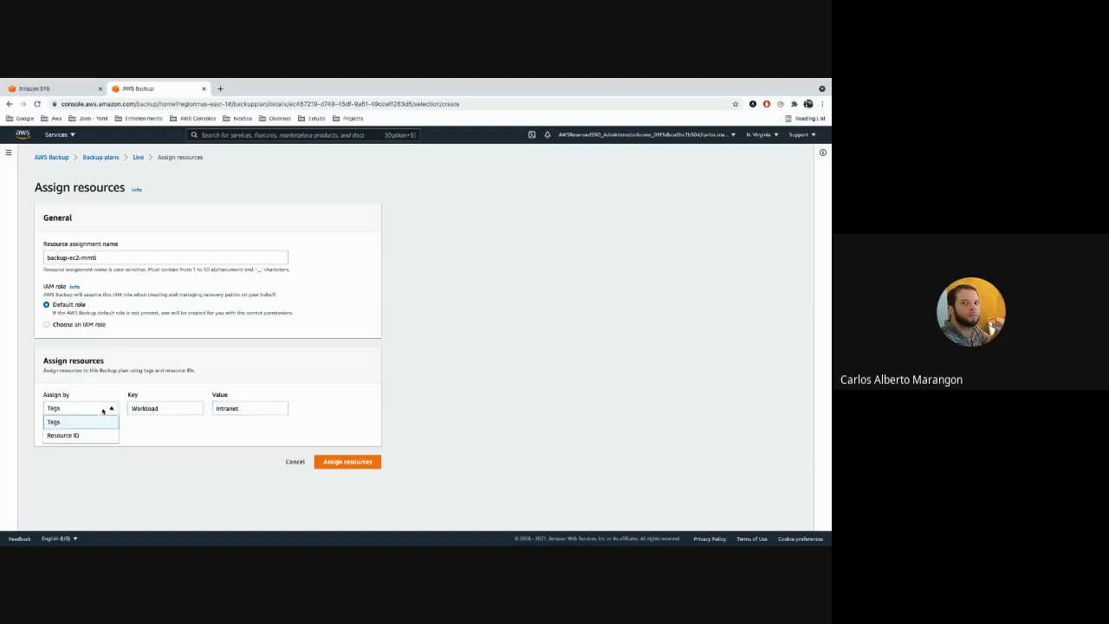
{"action": "left_click", "coordinate": [91, 435]}
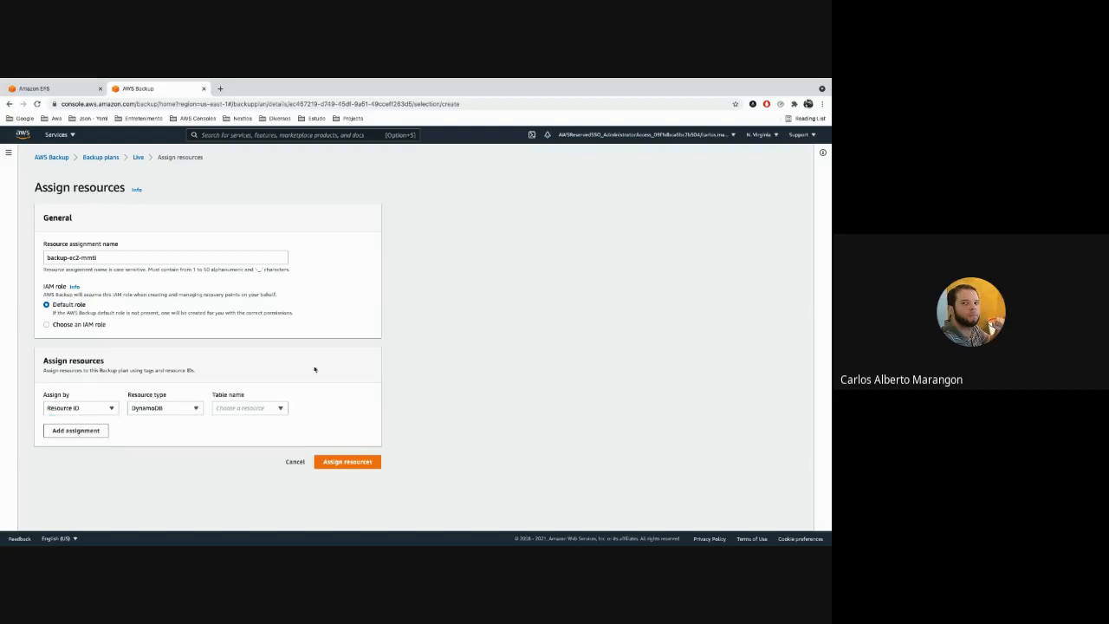
{"action": "left_click", "coordinate": [175, 410]}
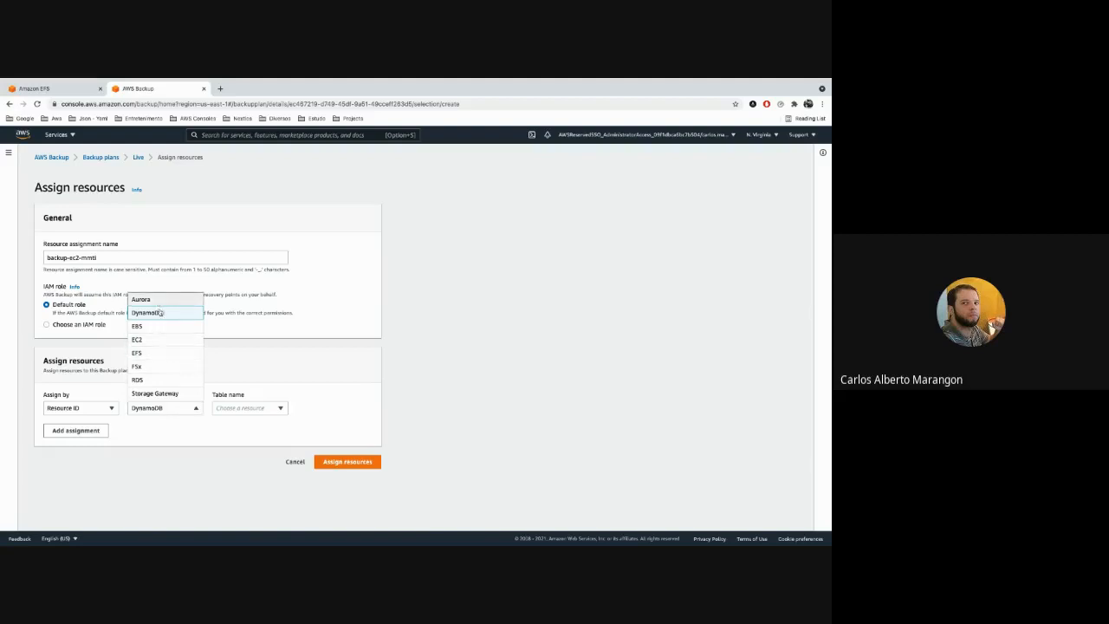
{"action": "left_click", "coordinate": [169, 394]}
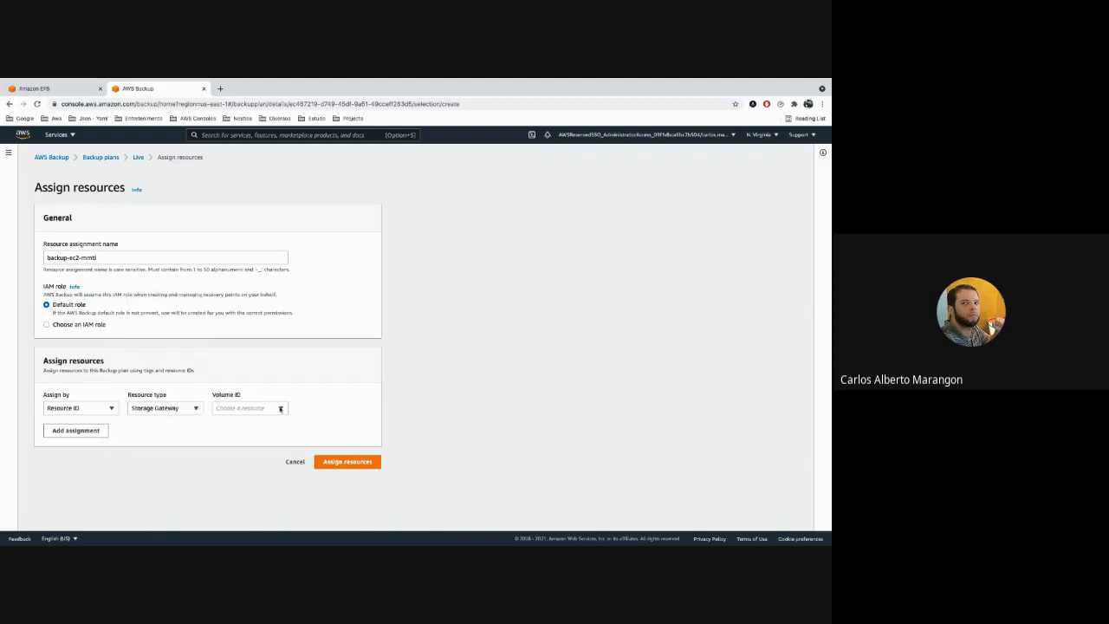
{"action": "left_click", "coordinate": [279, 407]}
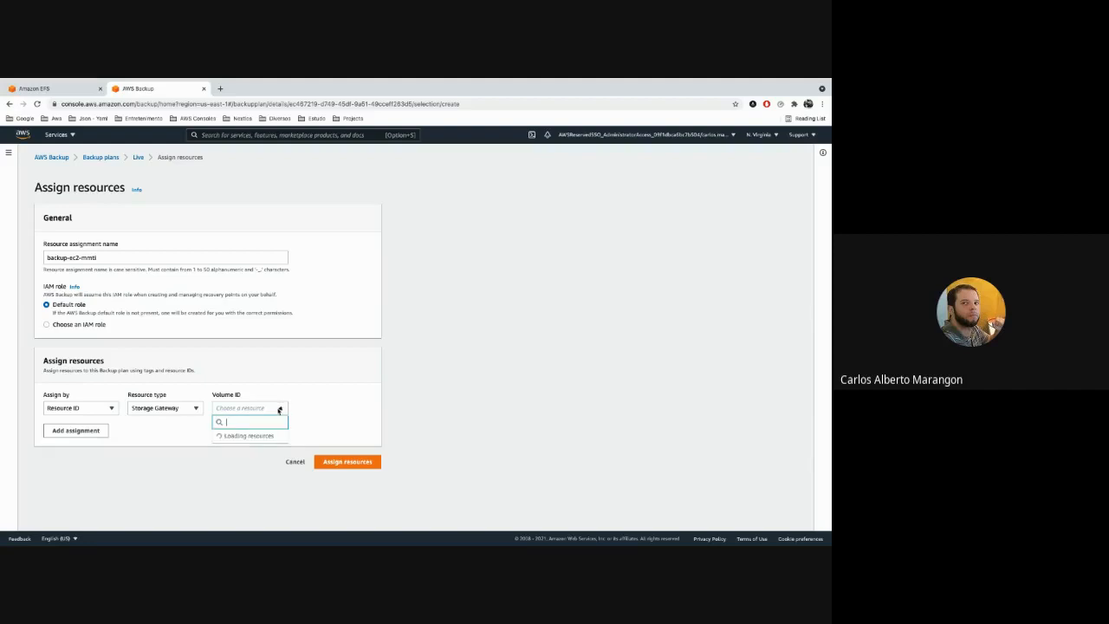
Set the assignment's resource type to EC2 and choose the mmti instance.
{"action": "left_click", "coordinate": [170, 409]}
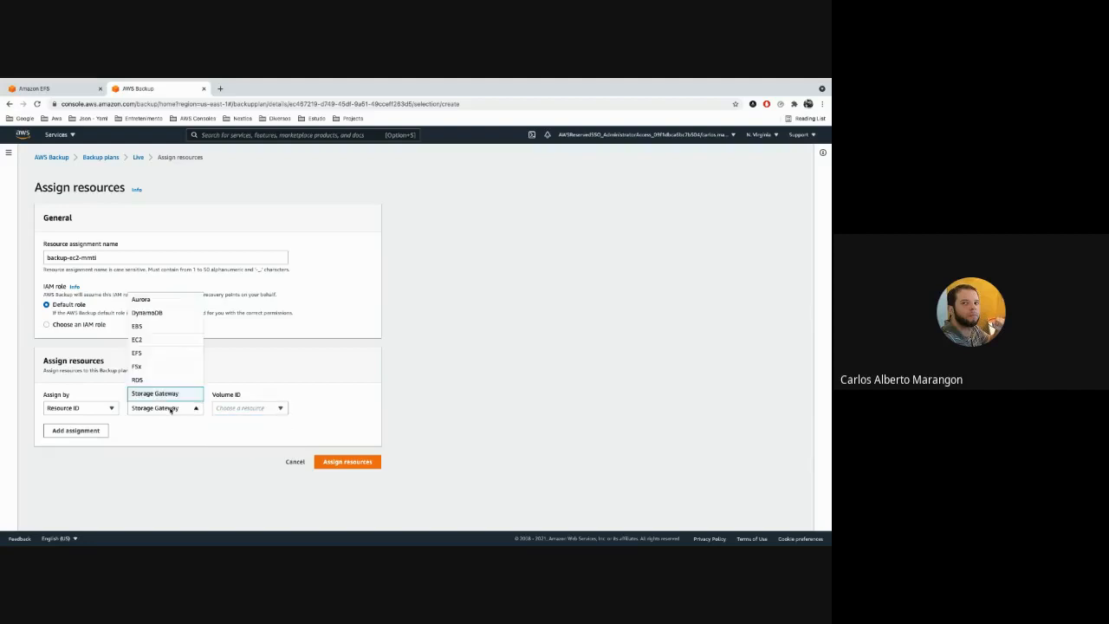
{"action": "left_click", "coordinate": [143, 339]}
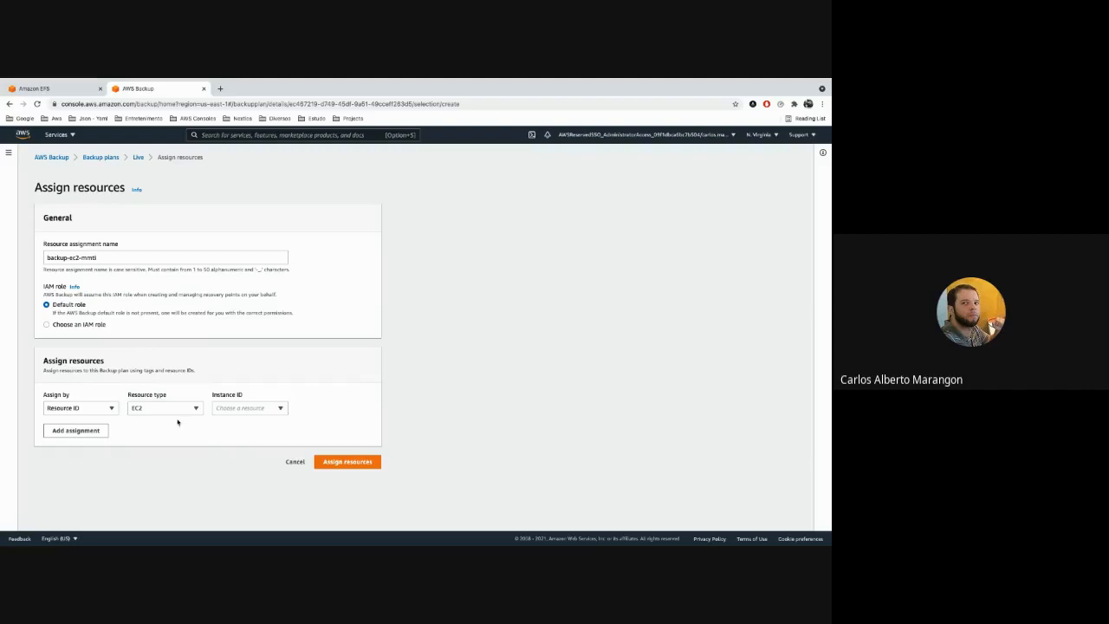
{"action": "left_click", "coordinate": [267, 413]}
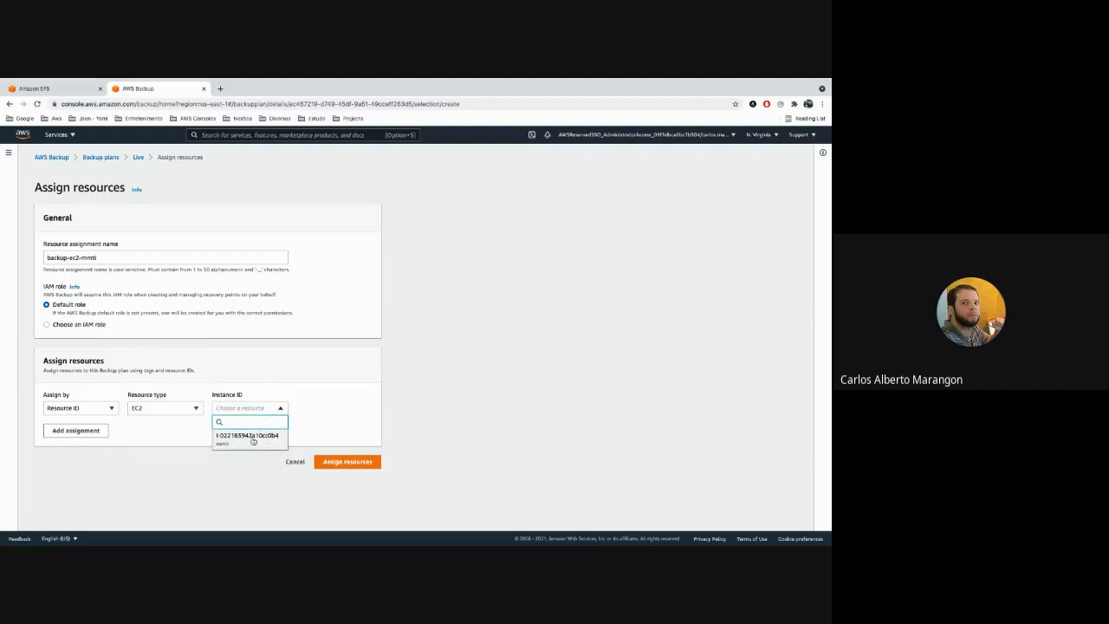
{"action": "left_click", "coordinate": [253, 437]}
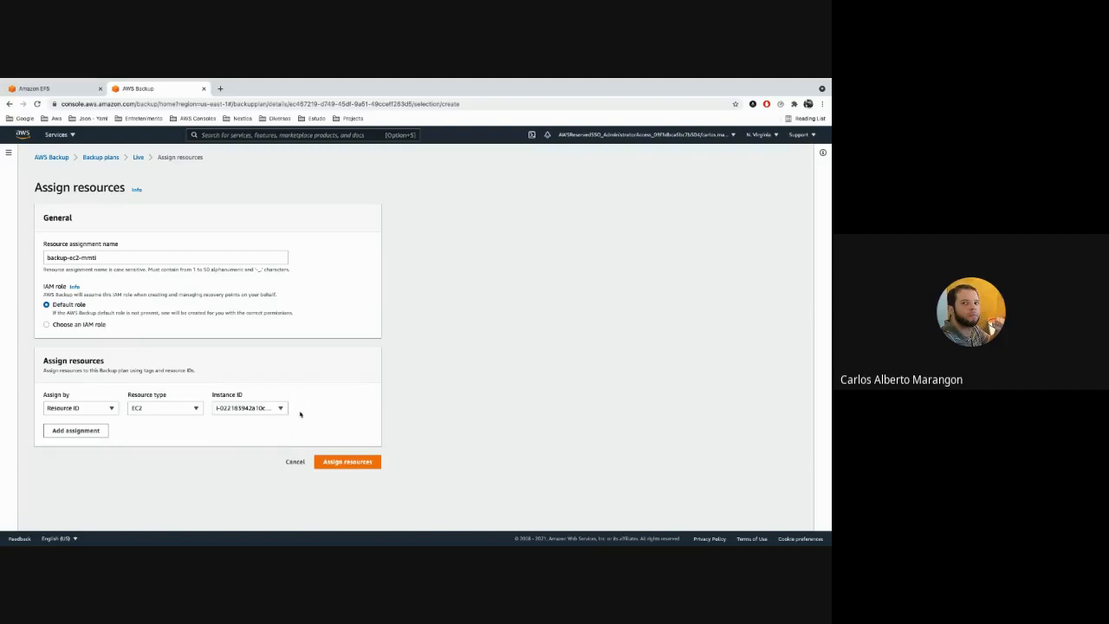
Add a second assignment by Resource ID for the DynamoDB table teste2.
{"action": "left_click", "coordinate": [75, 430]}
{"action": "left_click", "coordinate": [107, 442]}
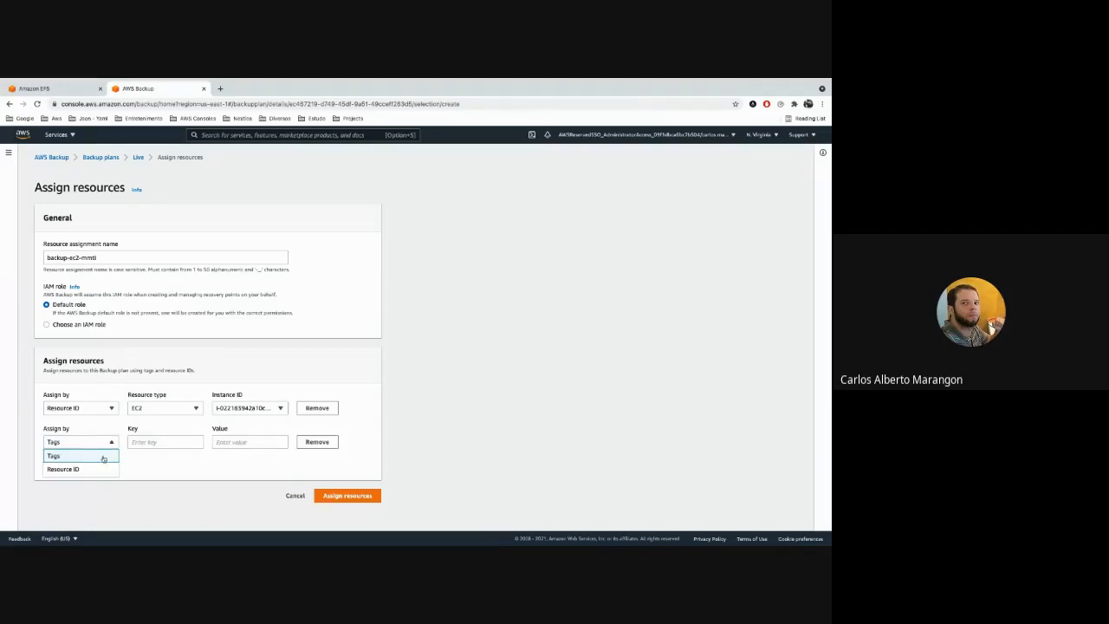
{"action": "left_click", "coordinate": [94, 469]}
{"action": "left_click", "coordinate": [196, 442]}
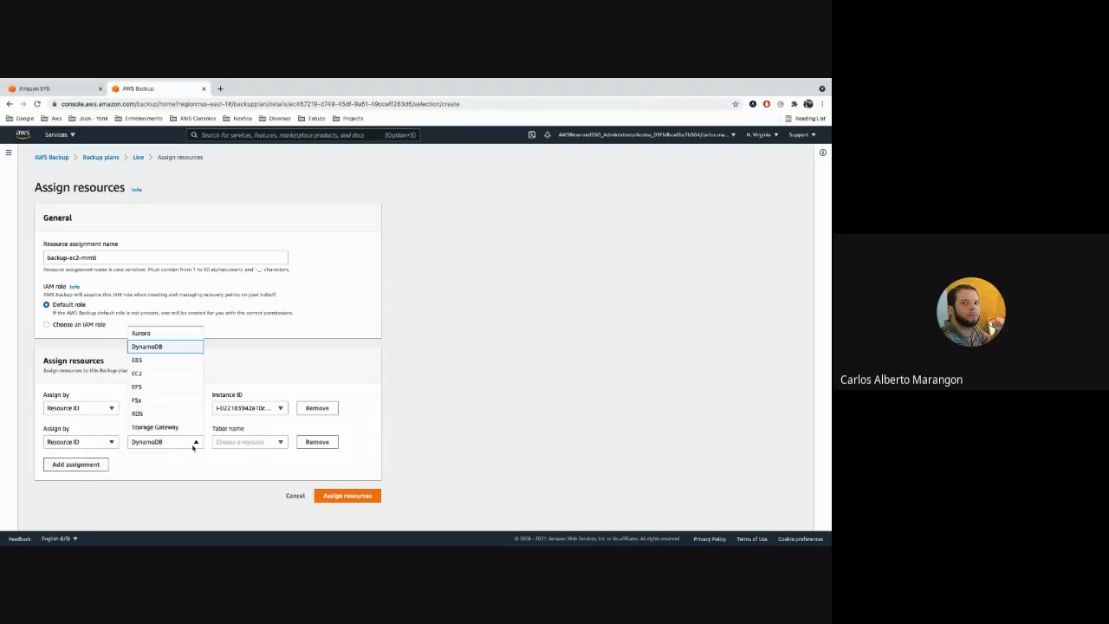
{"action": "left_click", "coordinate": [205, 463]}
{"action": "left_click", "coordinate": [267, 443]}
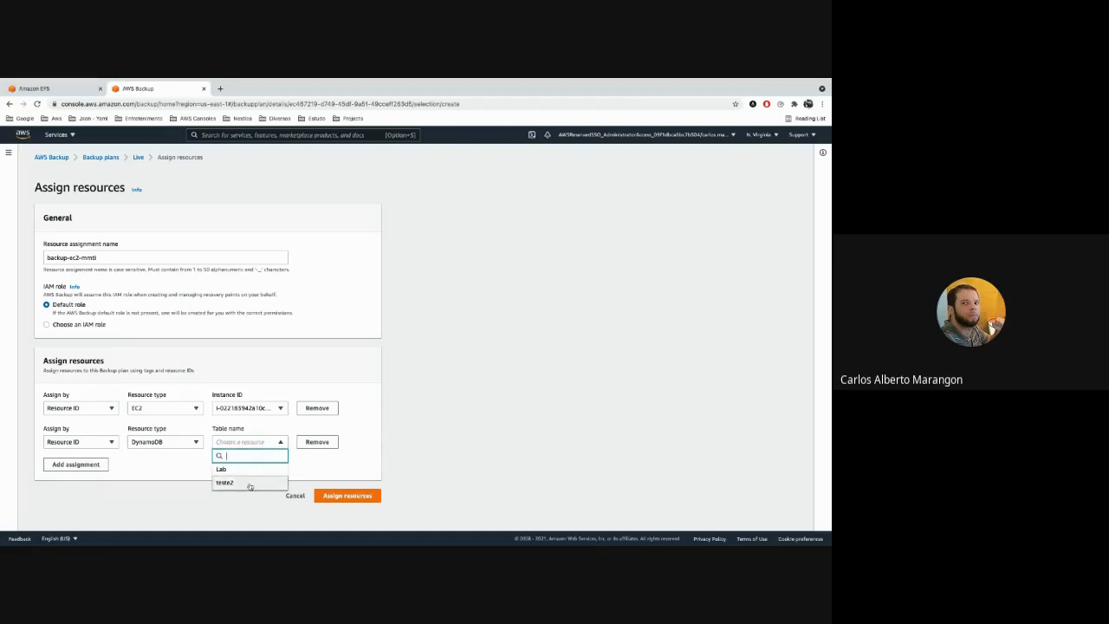
{"action": "left_click", "coordinate": [249, 484]}
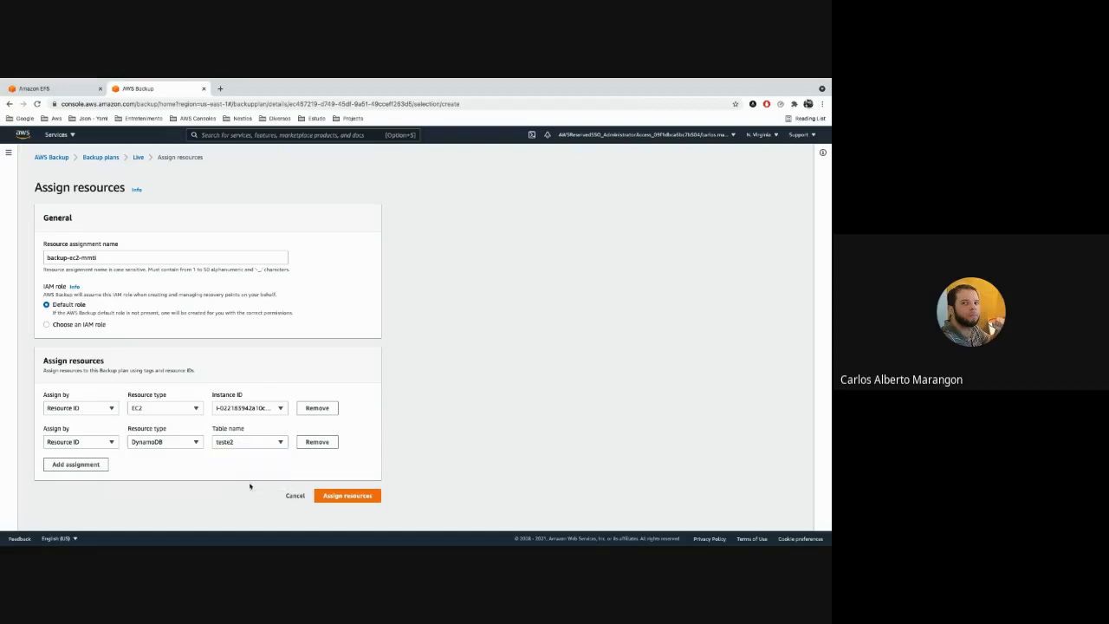
Switch both assignments back to Tags and remove the second one.
{"action": "left_click", "coordinate": [99, 442]}
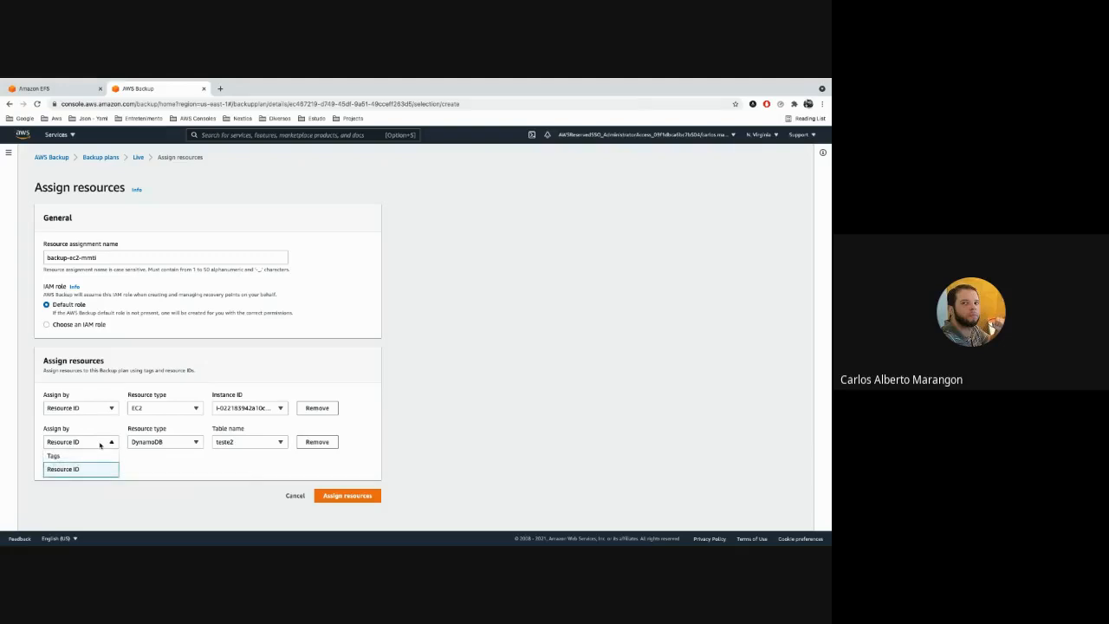
{"action": "left_click", "coordinate": [360, 370]}
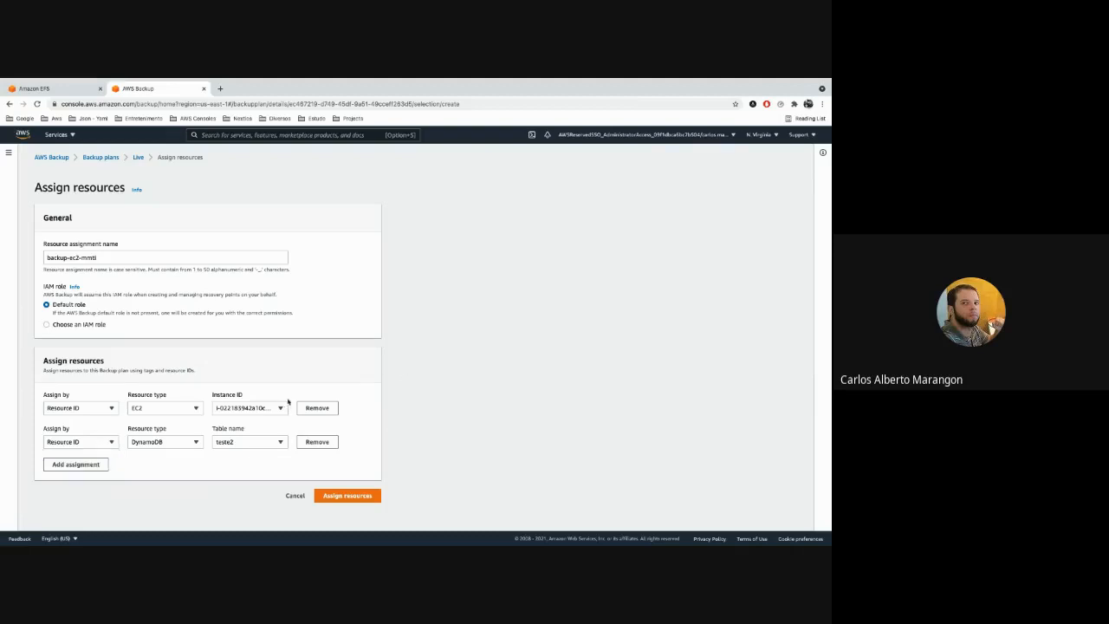
{"action": "left_click", "coordinate": [91, 442]}
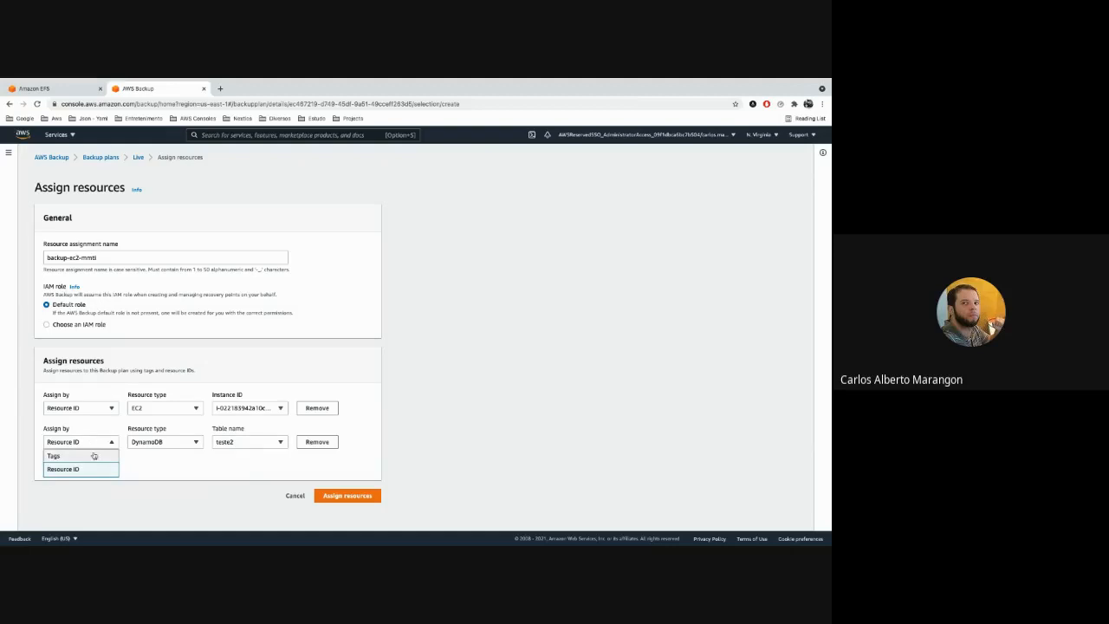
{"action": "left_click", "coordinate": [93, 454]}
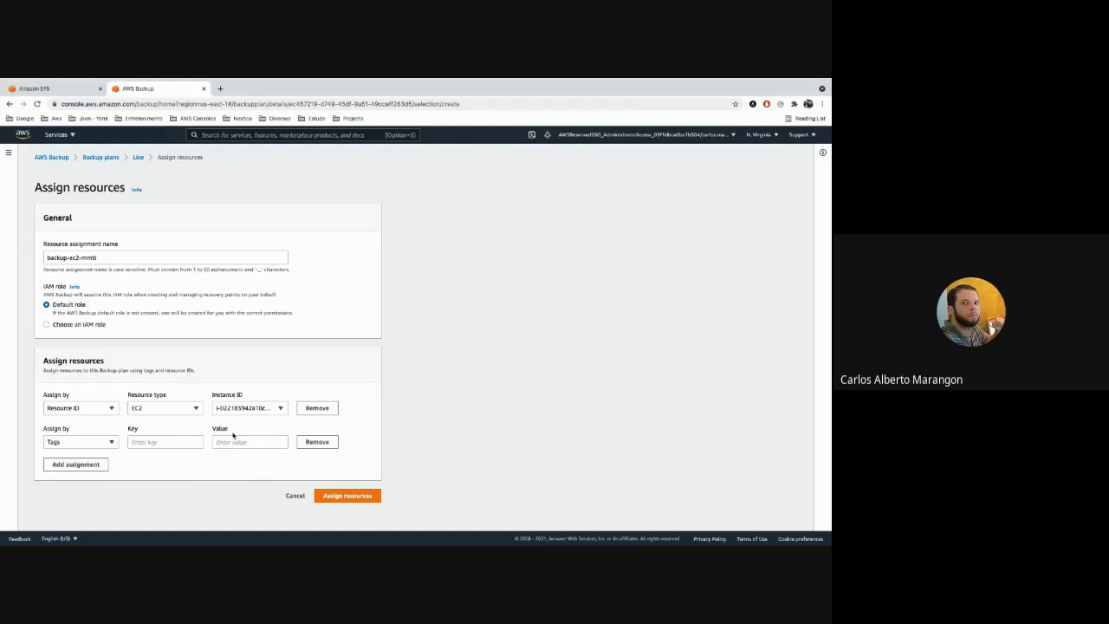
{"action": "left_click", "coordinate": [99, 412]}
{"action": "left_click", "coordinate": [92, 422]}
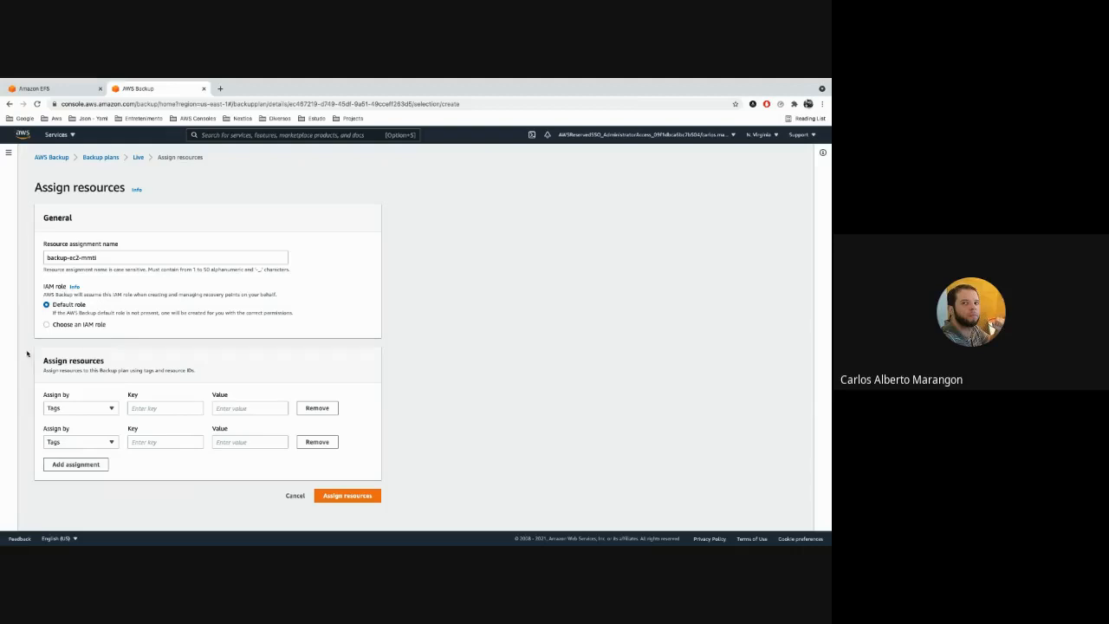
{"action": "left_click", "coordinate": [318, 441]}
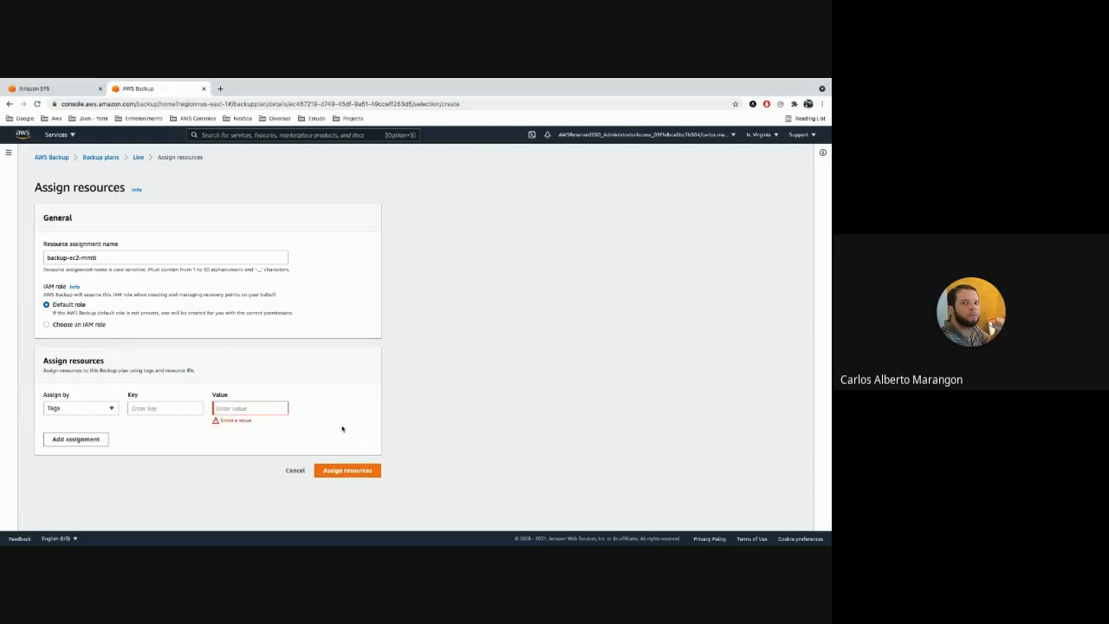
Assign the DynamoDB table teste2 by Resource ID and save the resource assignment to the Live plan.
{"action": "left_click", "coordinate": [90, 417]}
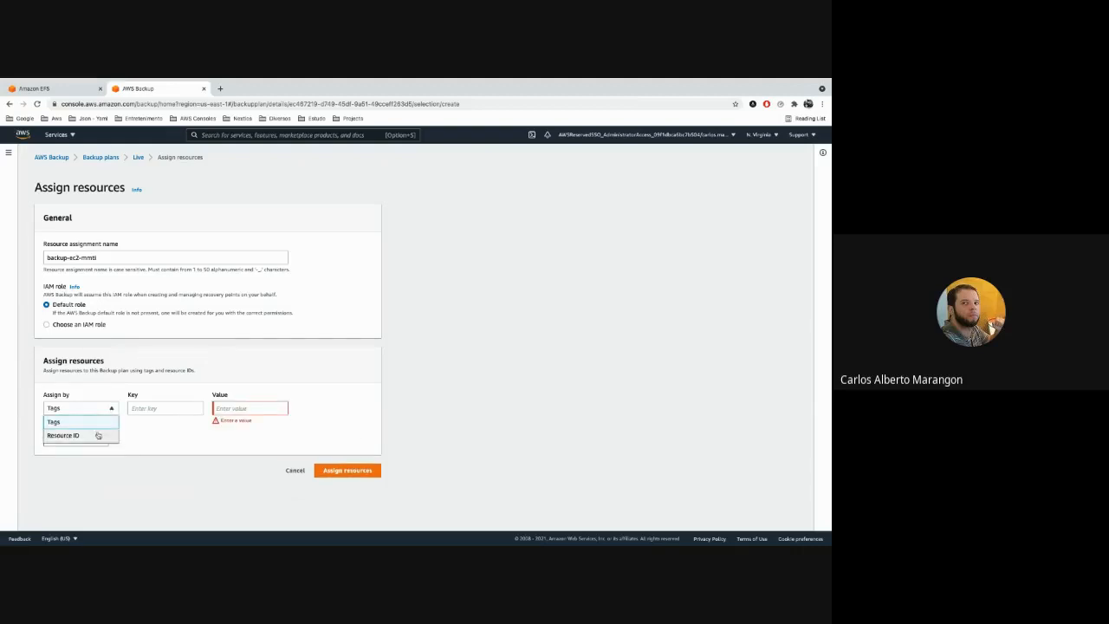
{"action": "left_click", "coordinate": [96, 435]}
{"action": "left_click", "coordinate": [177, 410]}
{"action": "left_click", "coordinate": [249, 408]}
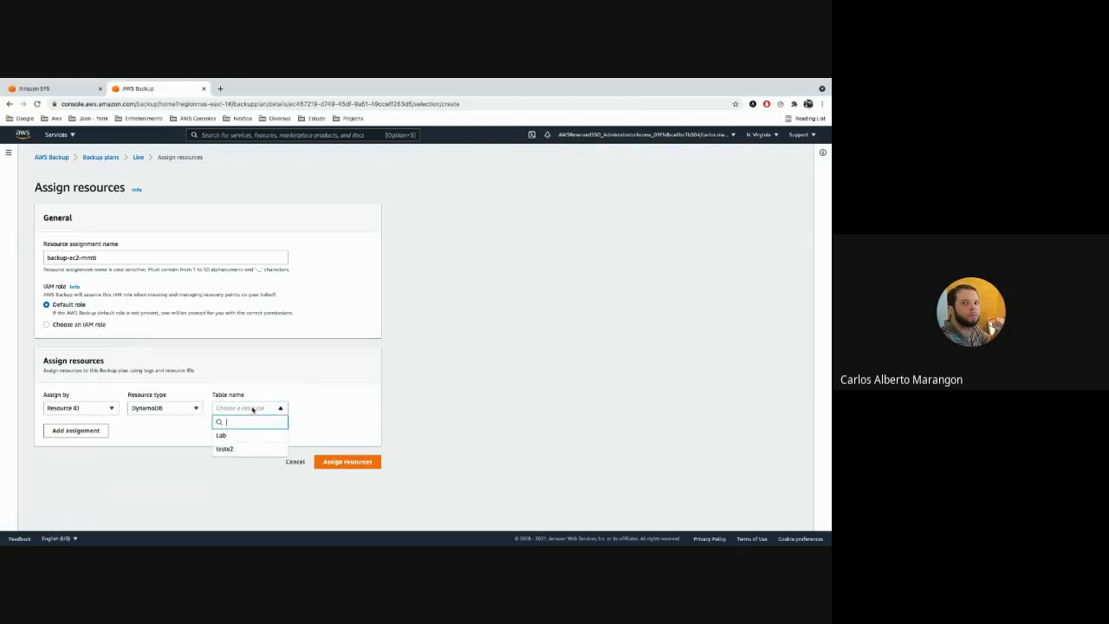
{"action": "left_click", "coordinate": [262, 449]}
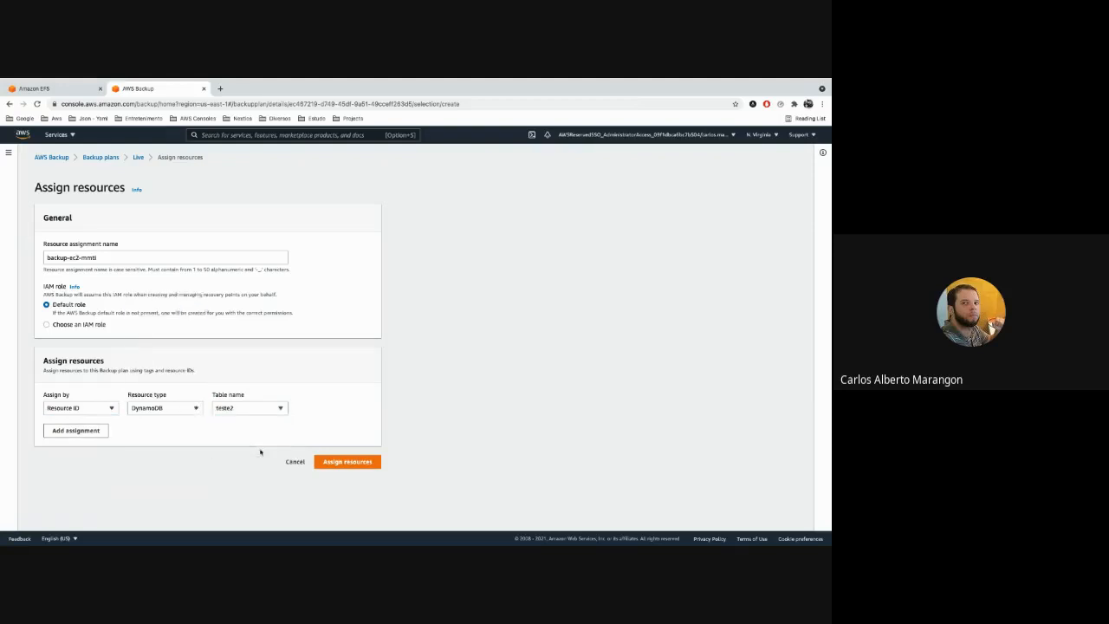
{"action": "left_click", "coordinate": [352, 460]}
Review the details of the backup-ec2-mmti assignment in the Live plan, then view the list of backup vaults.
{"action": "scroll", "coordinate": [336, 386], "scroll_direction": "down", "scroll_amount": 2}
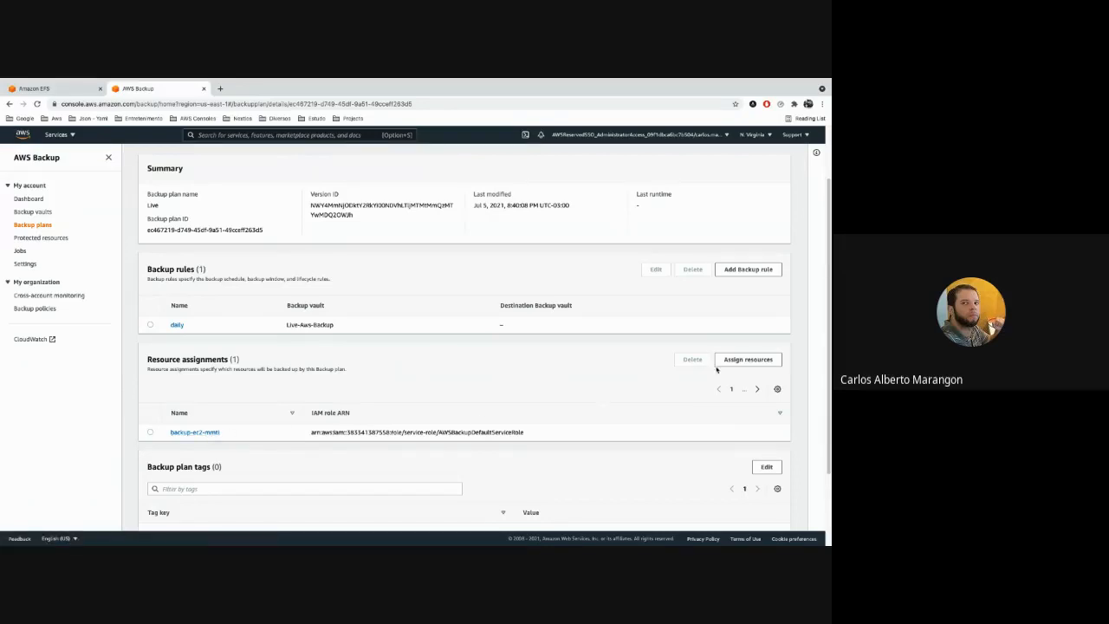
{"action": "left_click", "coordinate": [184, 432]}
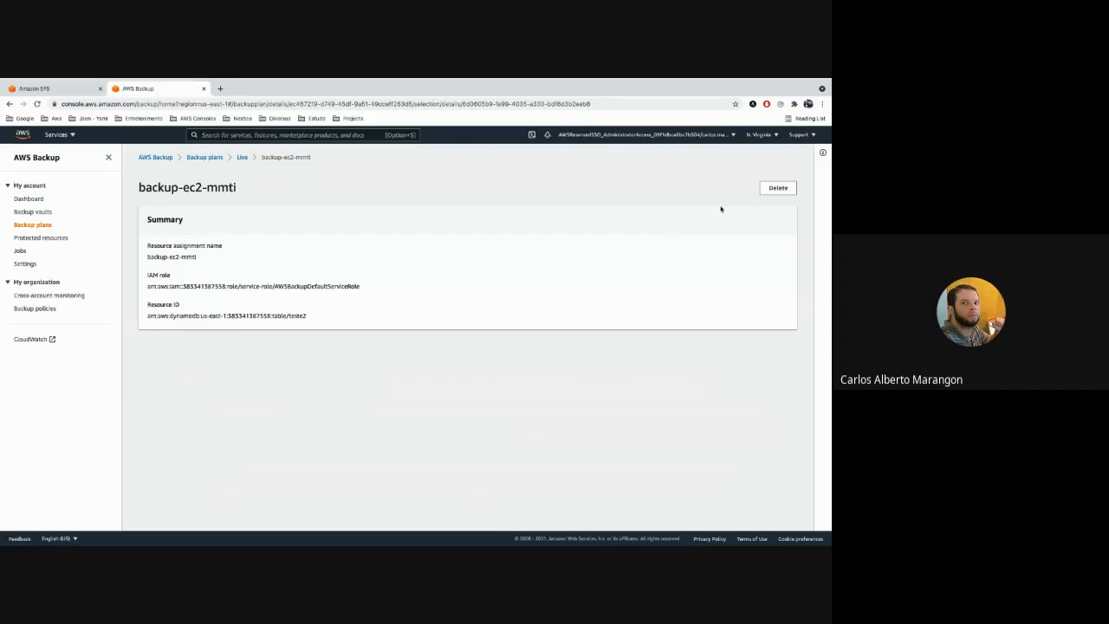
{"action": "left_click", "coordinate": [241, 159]}
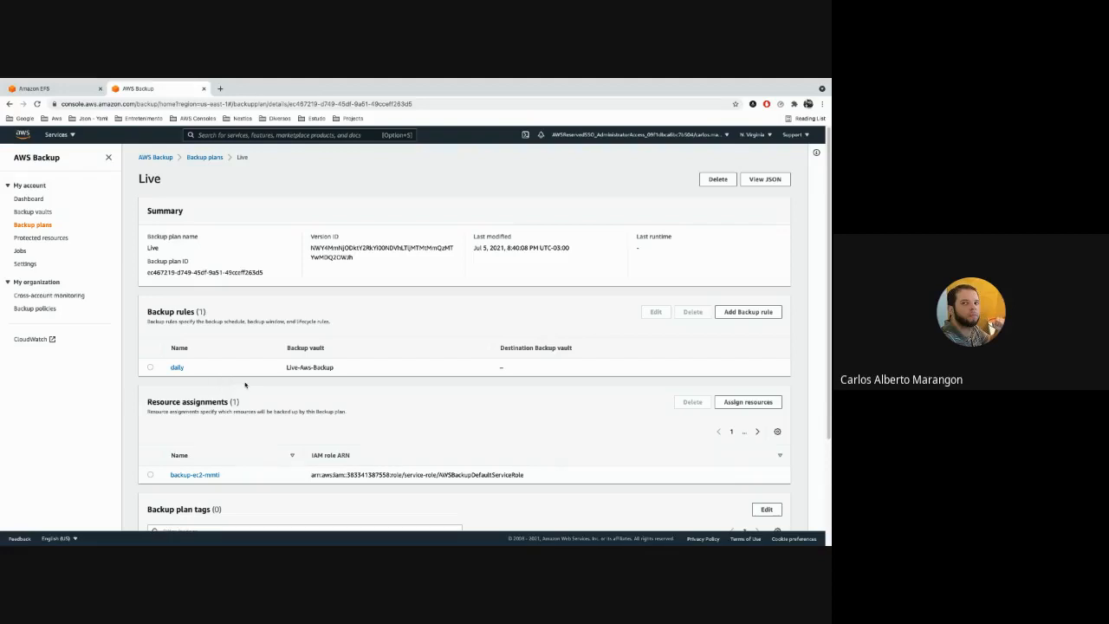
{"action": "left_click", "coordinate": [39, 211]}
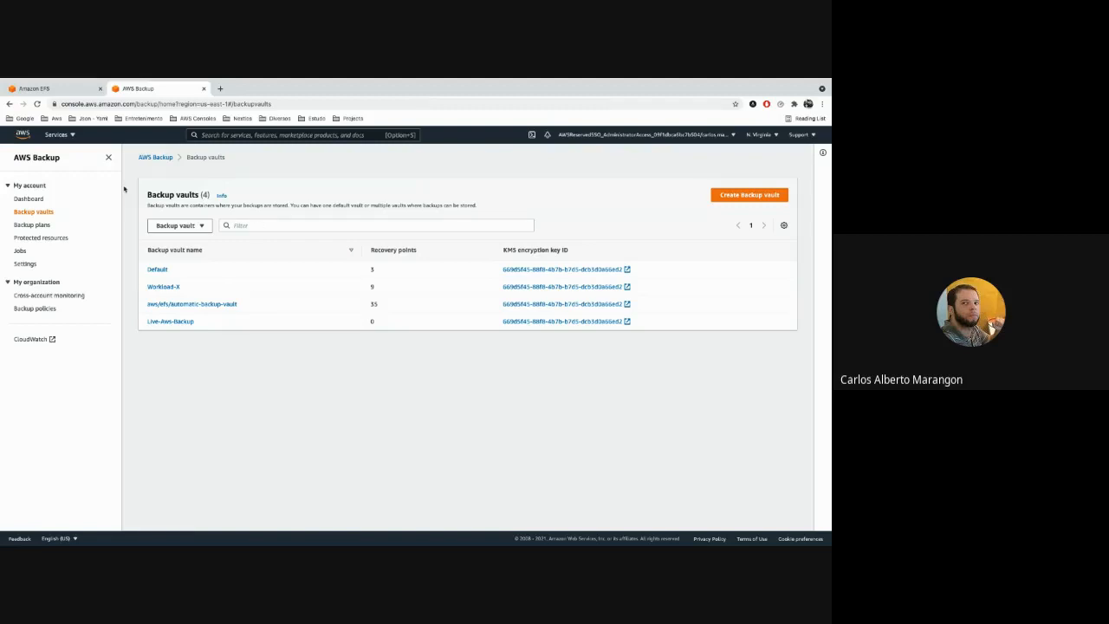
Start an on-demand backup from the dashboard for the DynamoDB table teste2.
{"action": "left_click", "coordinate": [28, 199]}
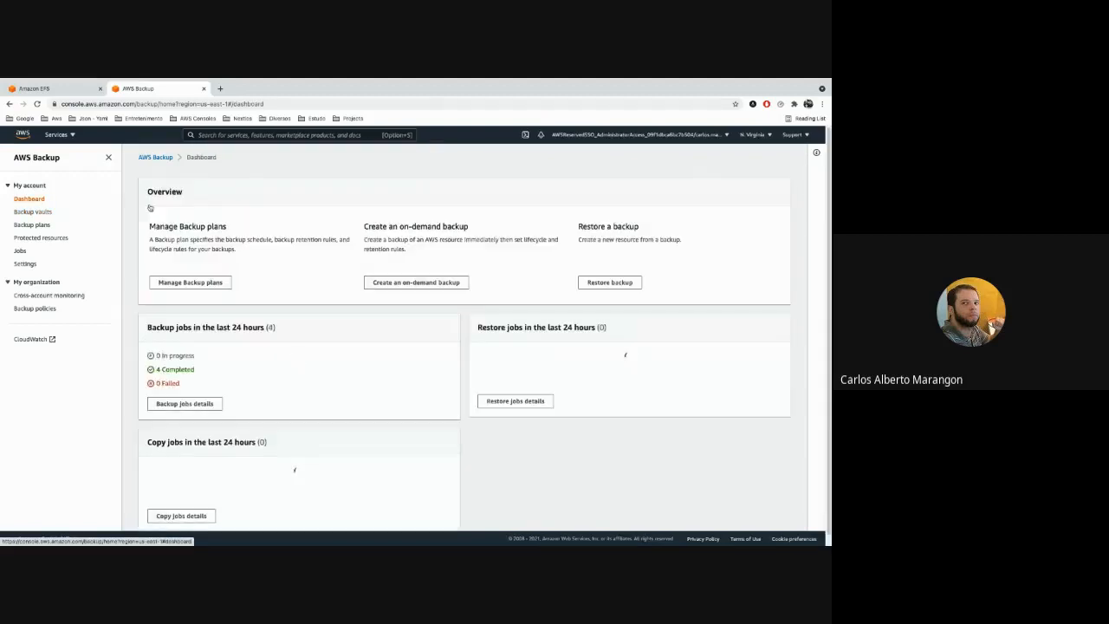
{"action": "left_click", "coordinate": [401, 280]}
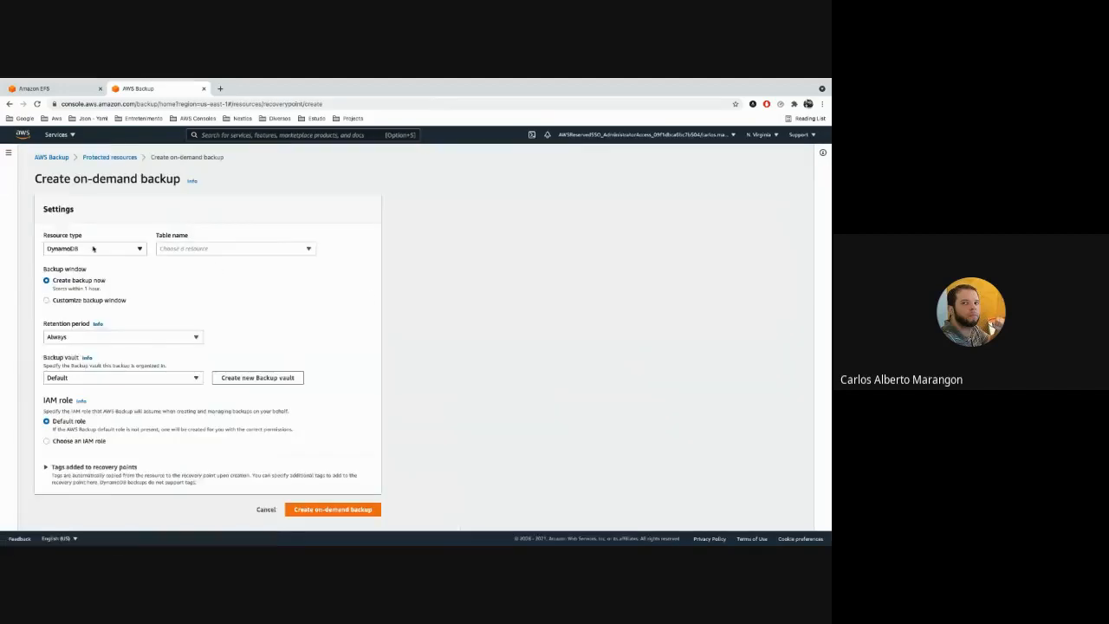
{"action": "left_click", "coordinate": [200, 250]}
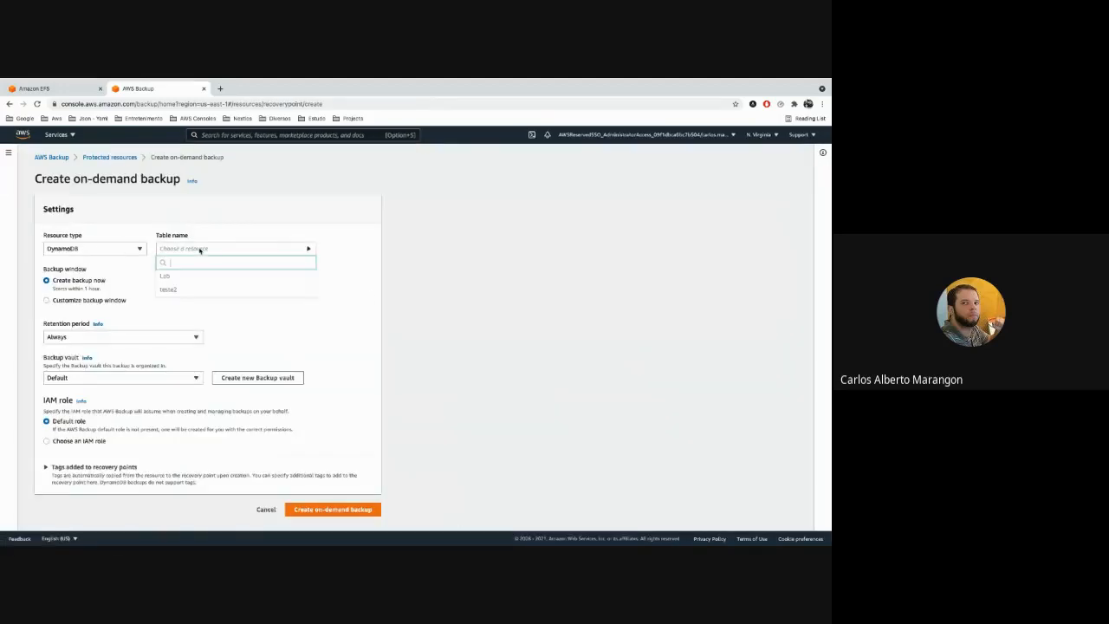
{"action": "left_click", "coordinate": [202, 289]}
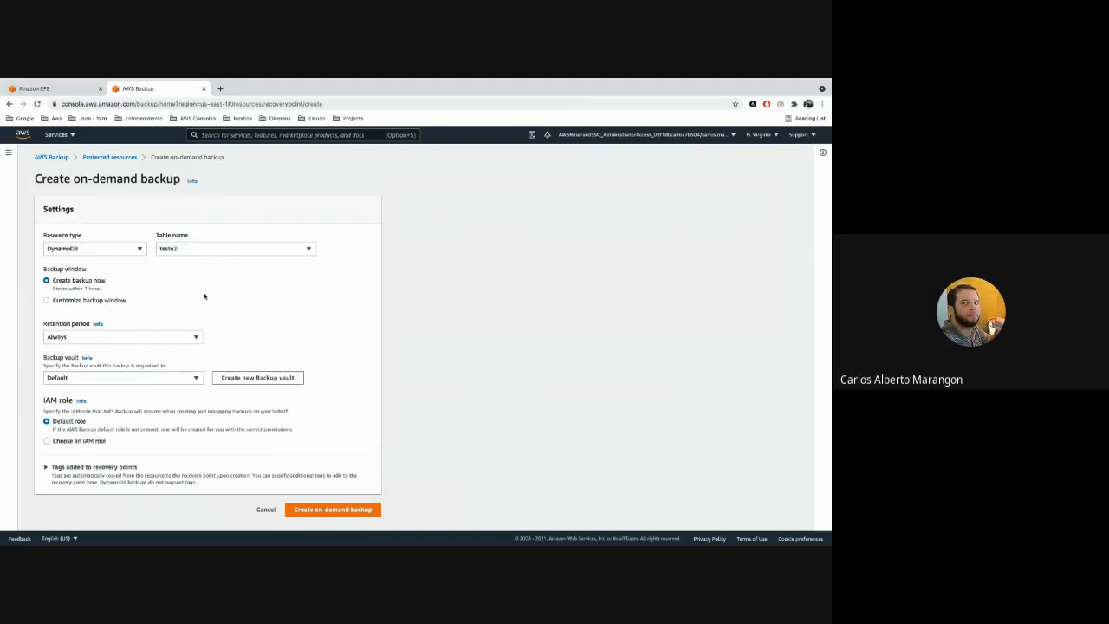
Compare the immediate and customized backup windows, check the retention period and vault choices, and return to Create backup now.
{"action": "left_click", "coordinate": [94, 300]}
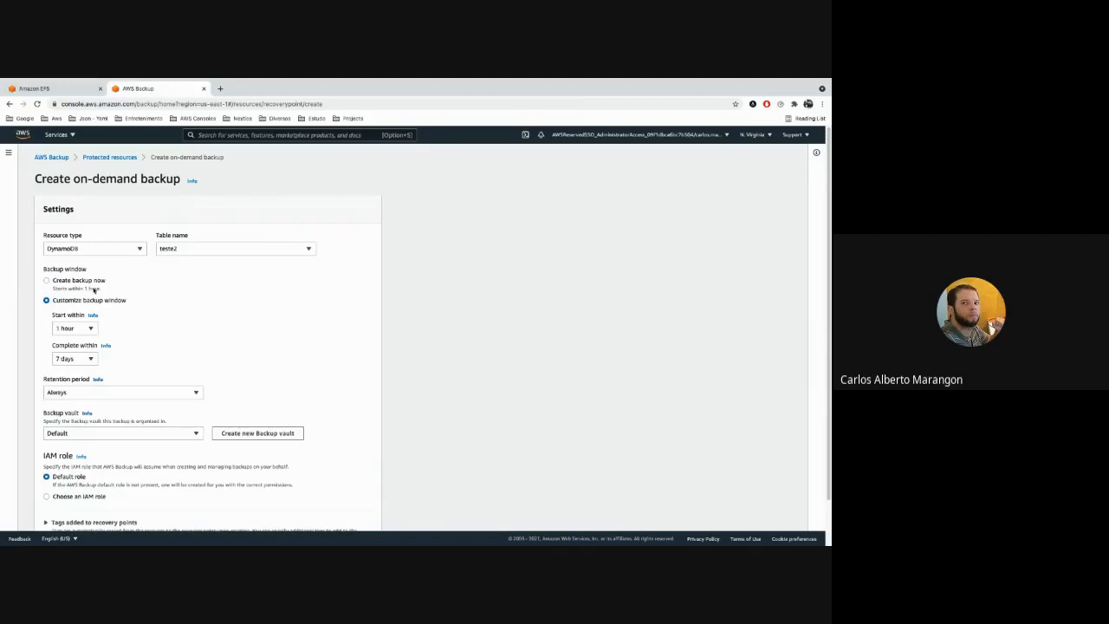
{"action": "left_click", "coordinate": [96, 281]}
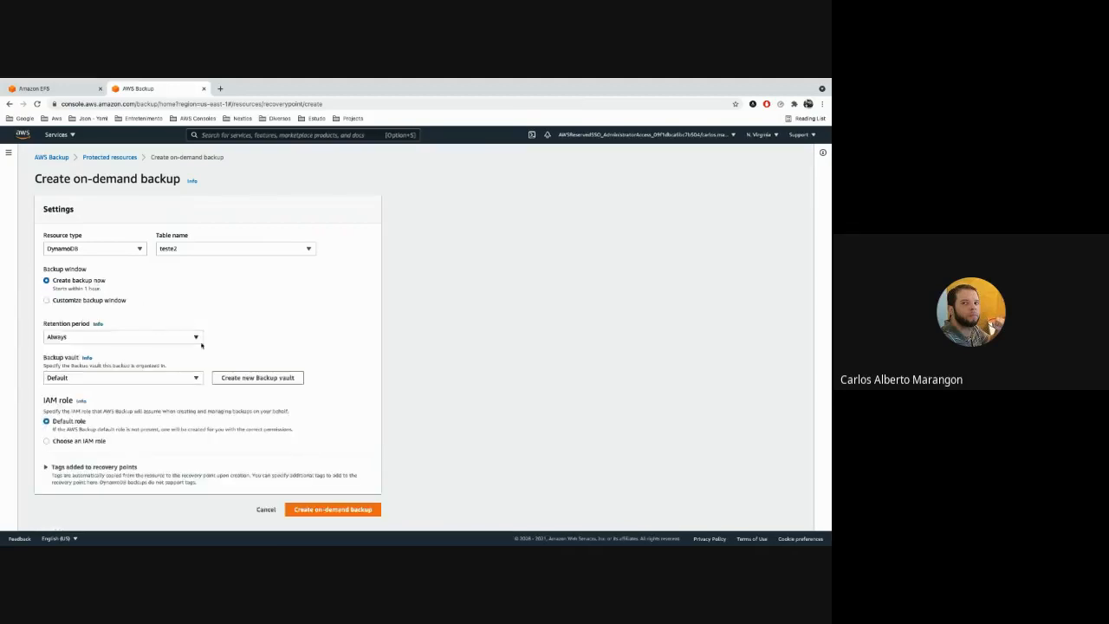
{"action": "left_click", "coordinate": [105, 301]}
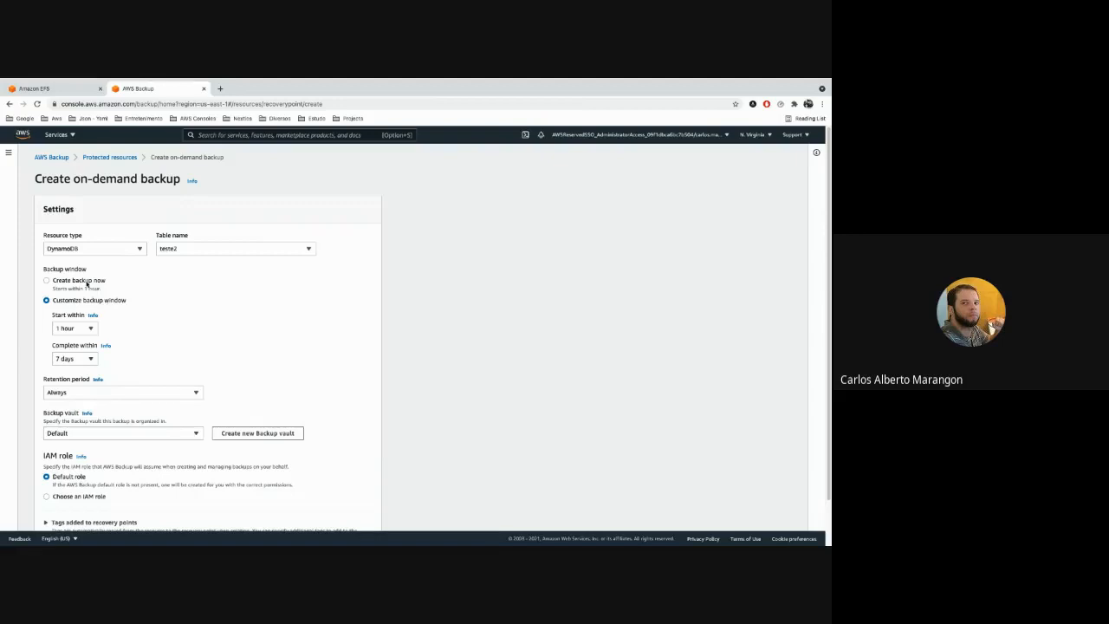
{"action": "left_click", "coordinate": [75, 281]}
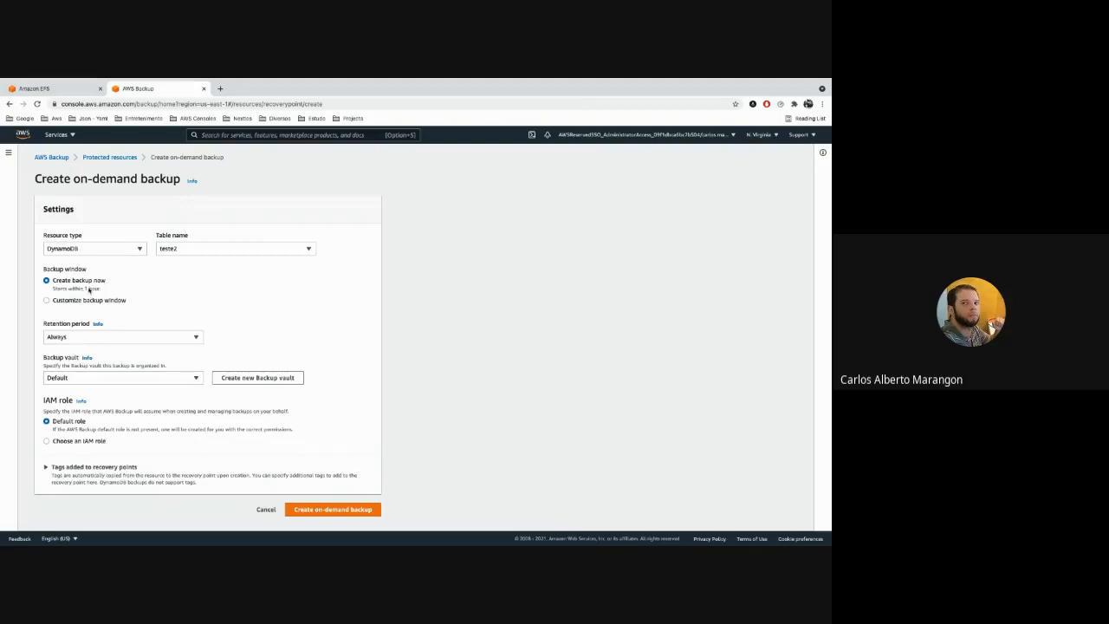
{"action": "left_click", "coordinate": [91, 299]}
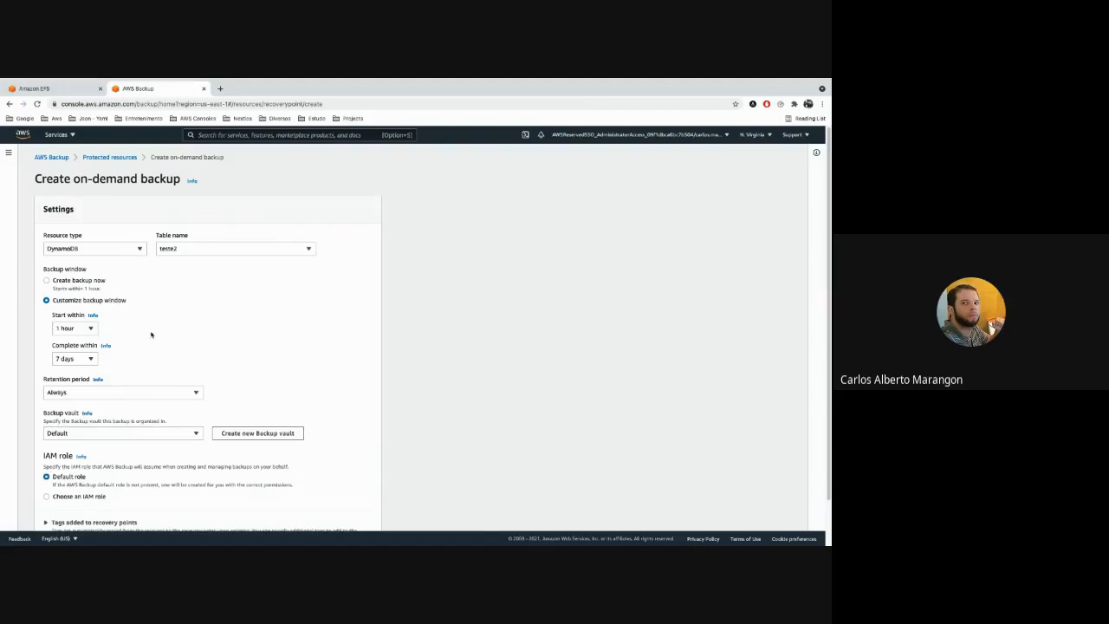
{"action": "scroll", "coordinate": [152, 334], "scroll_direction": "down", "scroll_amount": 1}
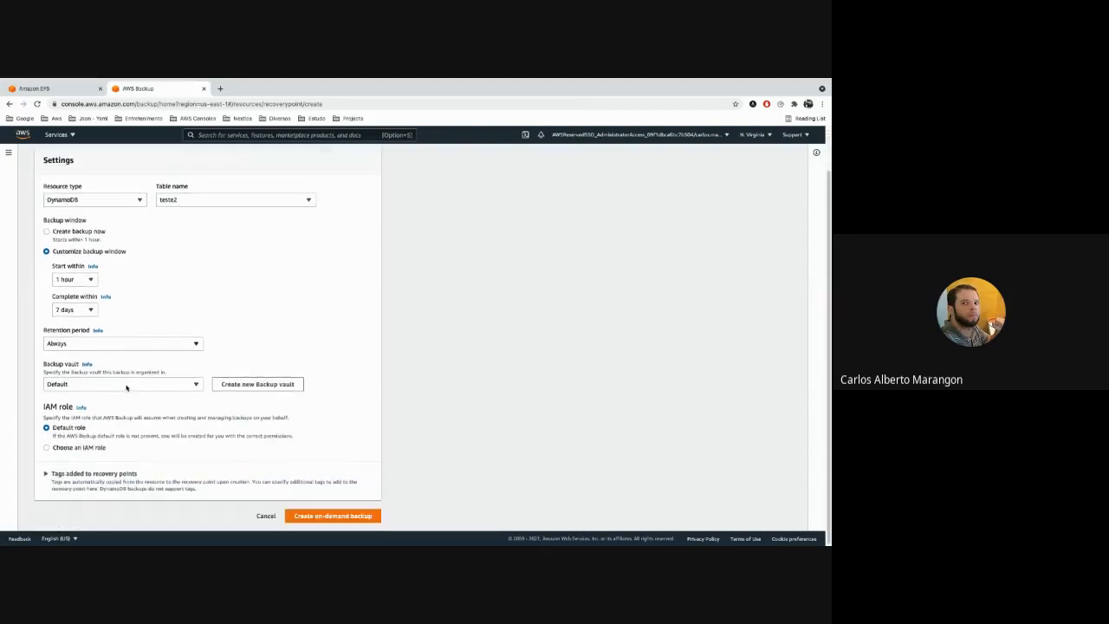
{"action": "left_click", "coordinate": [128, 344]}
{"action": "left_click", "coordinate": [128, 344]}
{"action": "left_click", "coordinate": [181, 383]}
{"action": "left_click", "coordinate": [385, 337]}
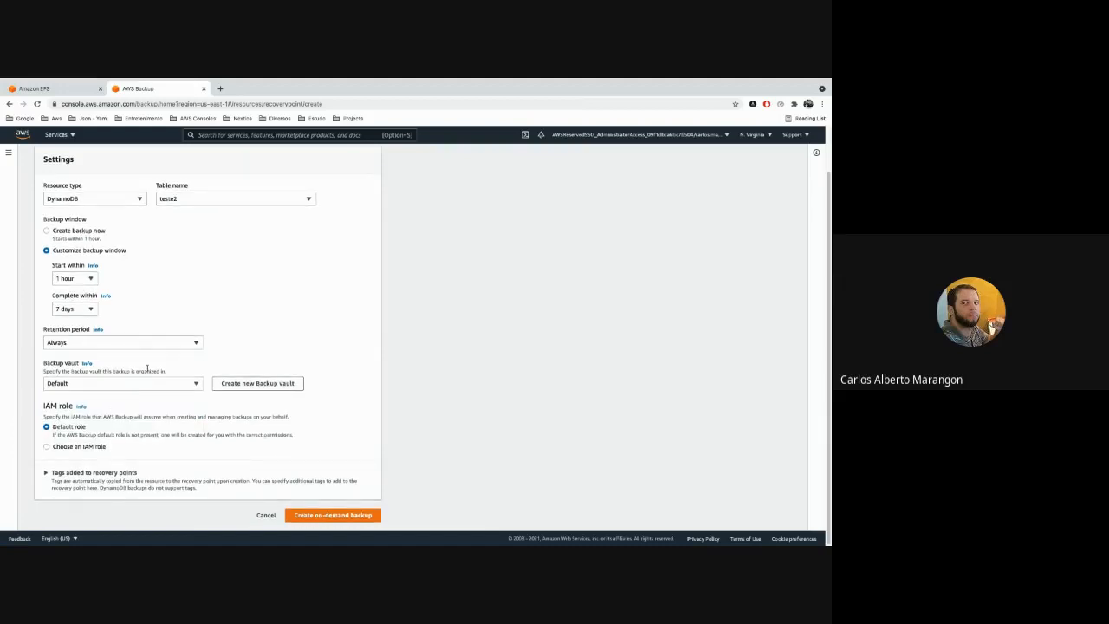
{"action": "left_click", "coordinate": [78, 231]}
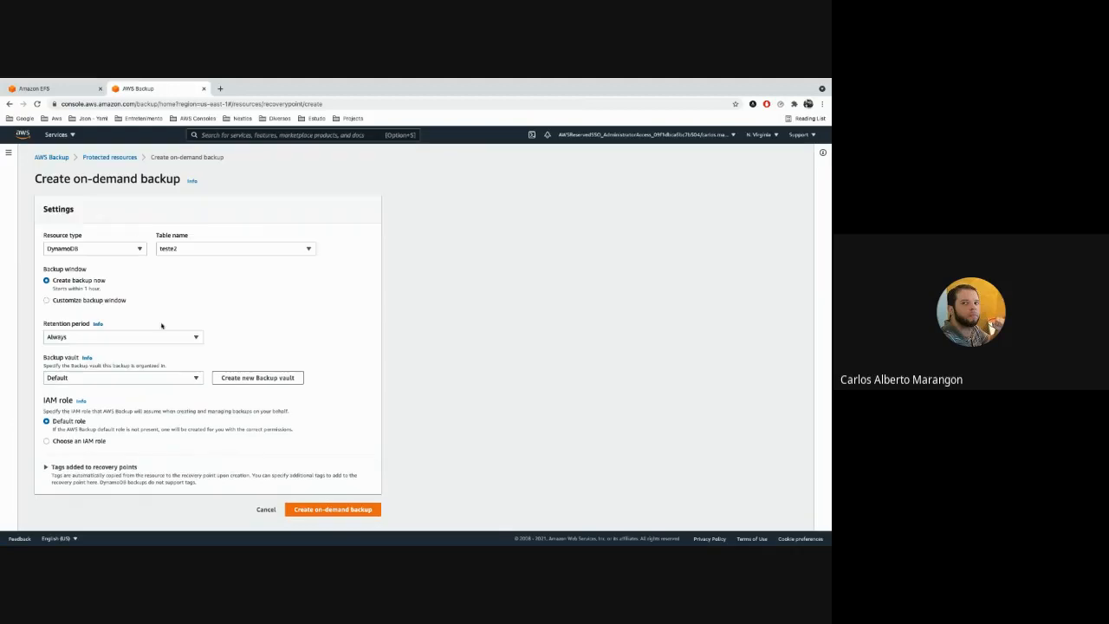
Create the on-demand backup with a retention period of 1 day in the Live-Aws-Backup vault, and refresh the backup jobs.
{"action": "left_click", "coordinate": [114, 338]}
{"action": "left_click", "coordinate": [130, 363]}
{"action": "left_click", "coordinate": [185, 377]}
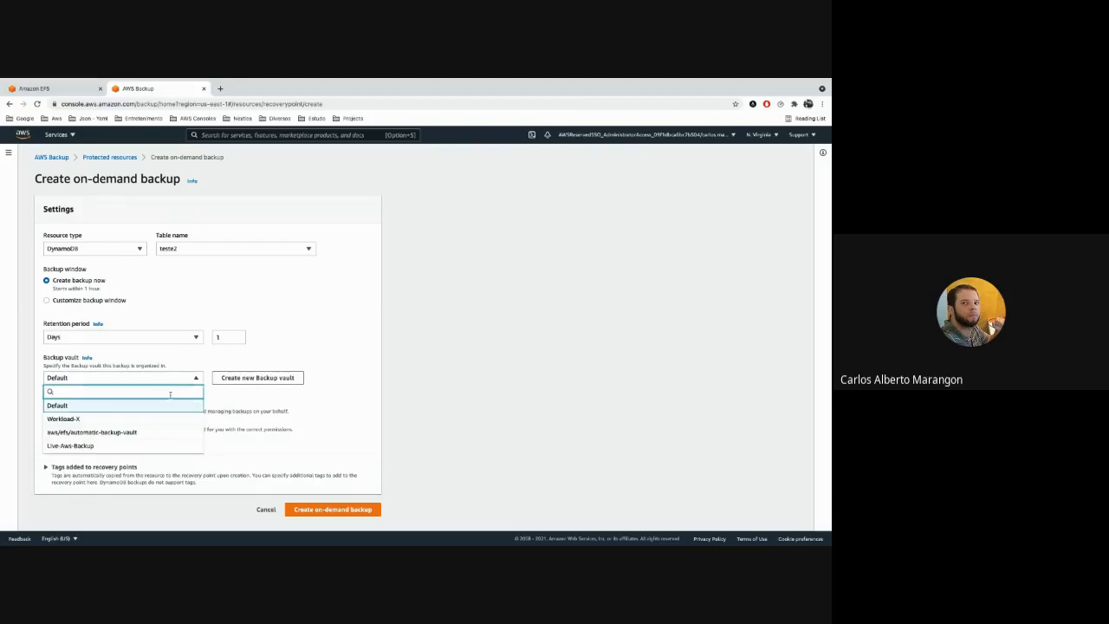
{"action": "left_click", "coordinate": [130, 445]}
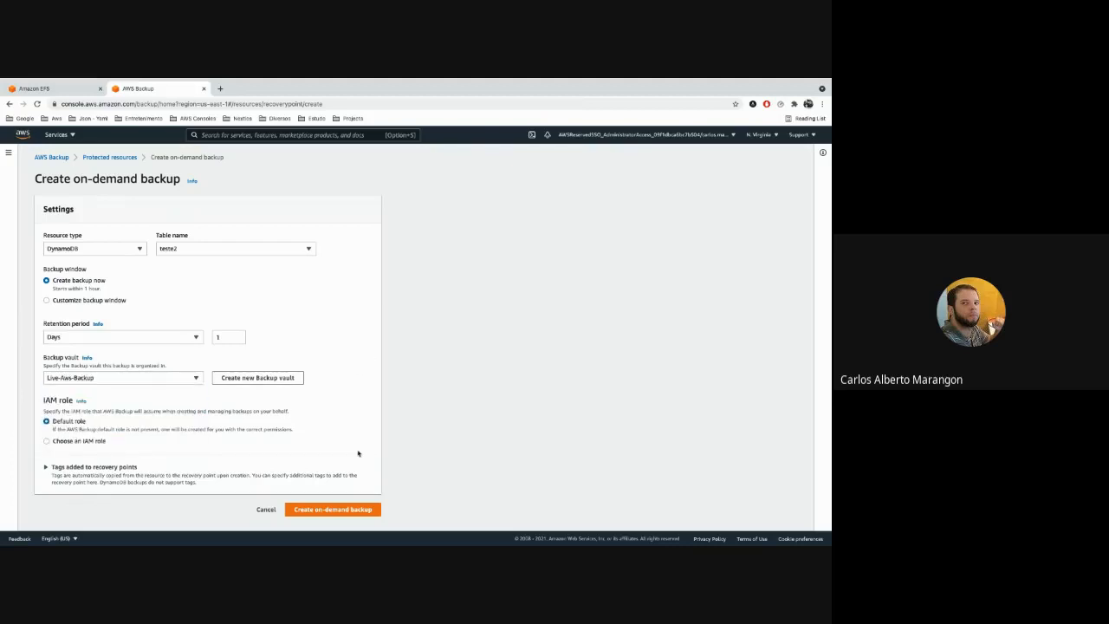
{"action": "left_click", "coordinate": [336, 509]}
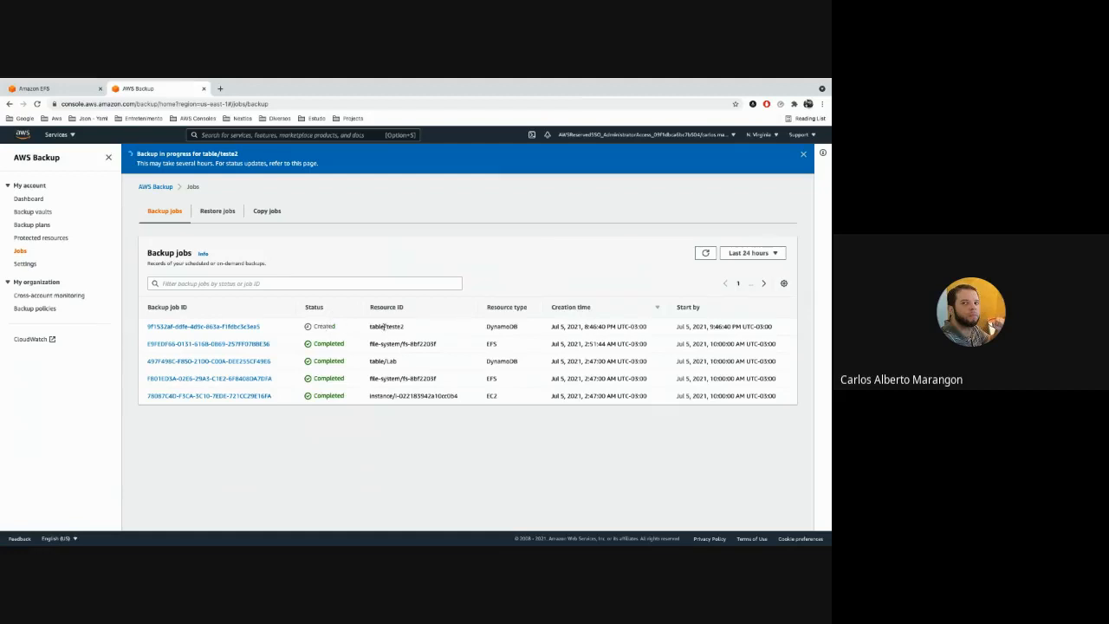
{"action": "left_click", "coordinate": [705, 254]}
Examine the backup plans and the Workload-X vault's recovery points, including the details of the July 5 EC2 image backup.
{"action": "left_click", "coordinate": [33, 224]}
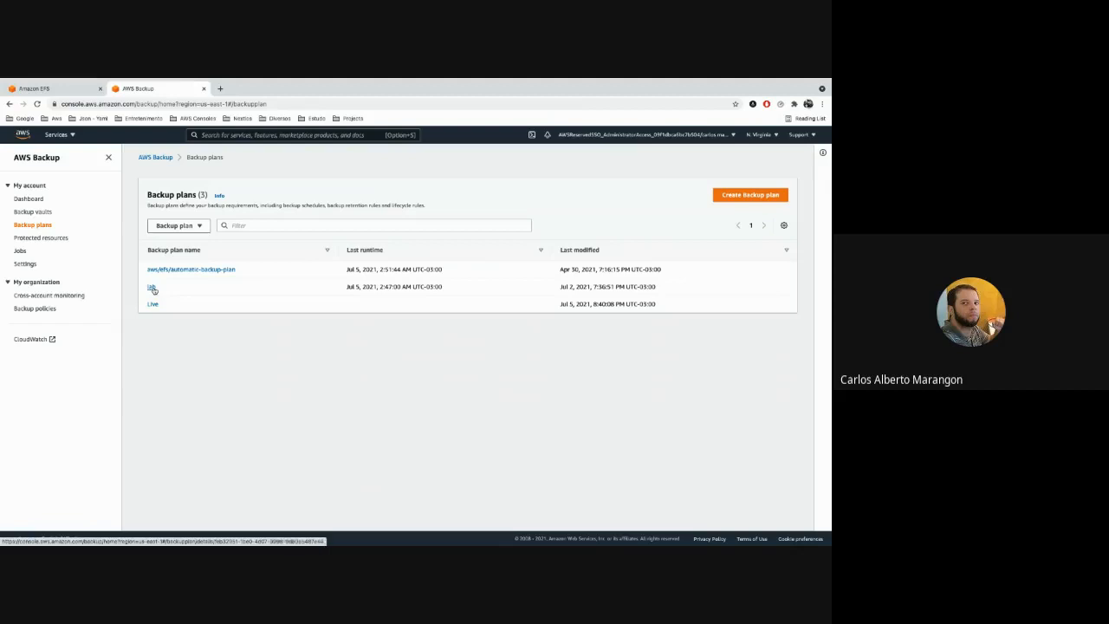
{"action": "left_click", "coordinate": [48, 213]}
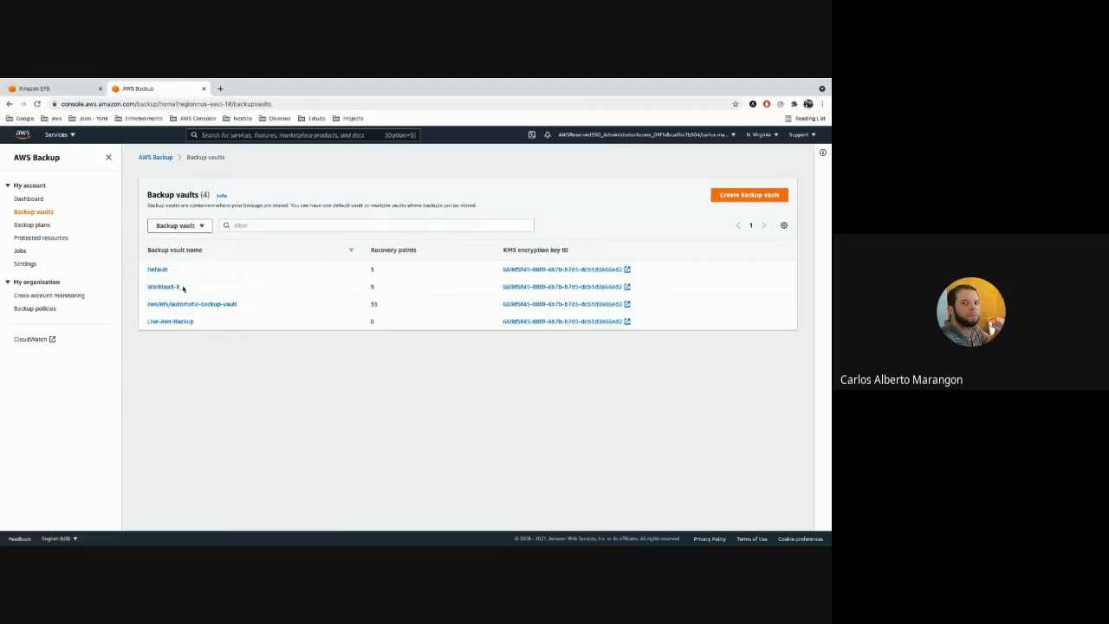
{"action": "left_click", "coordinate": [177, 286]}
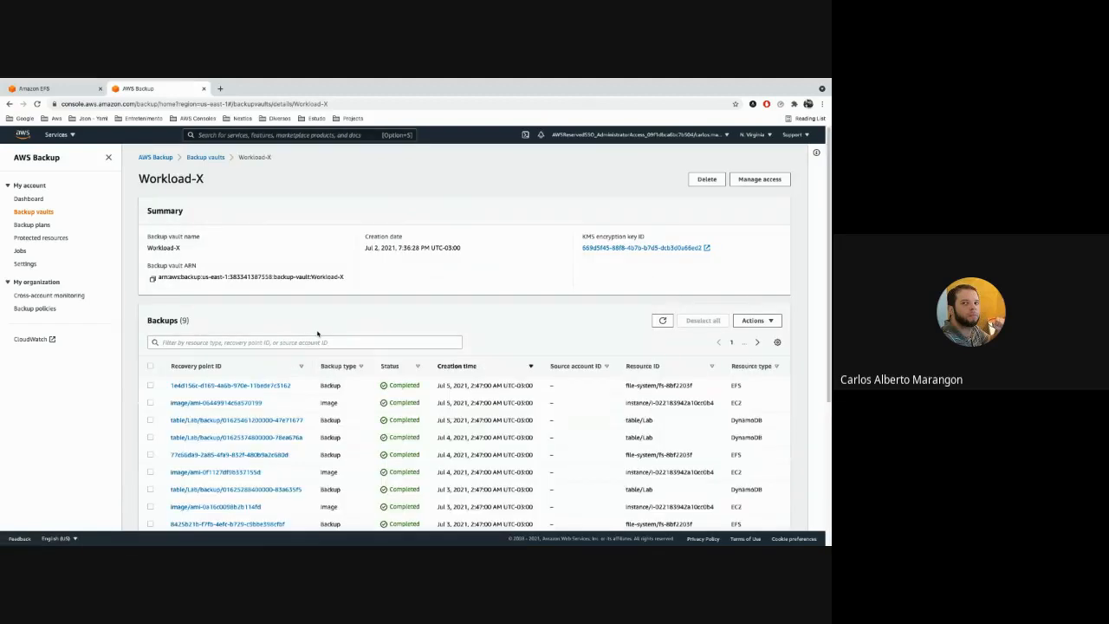
{"action": "scroll", "coordinate": [520, 338], "scroll_direction": "down", "scroll_amount": 2}
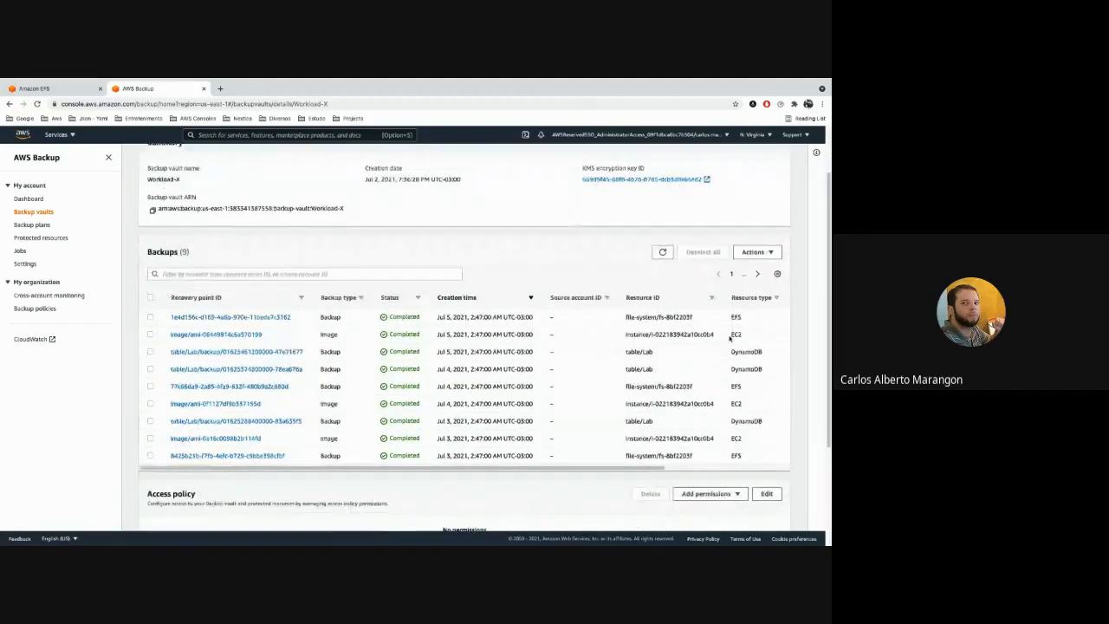
{"action": "left_click", "coordinate": [235, 335]}
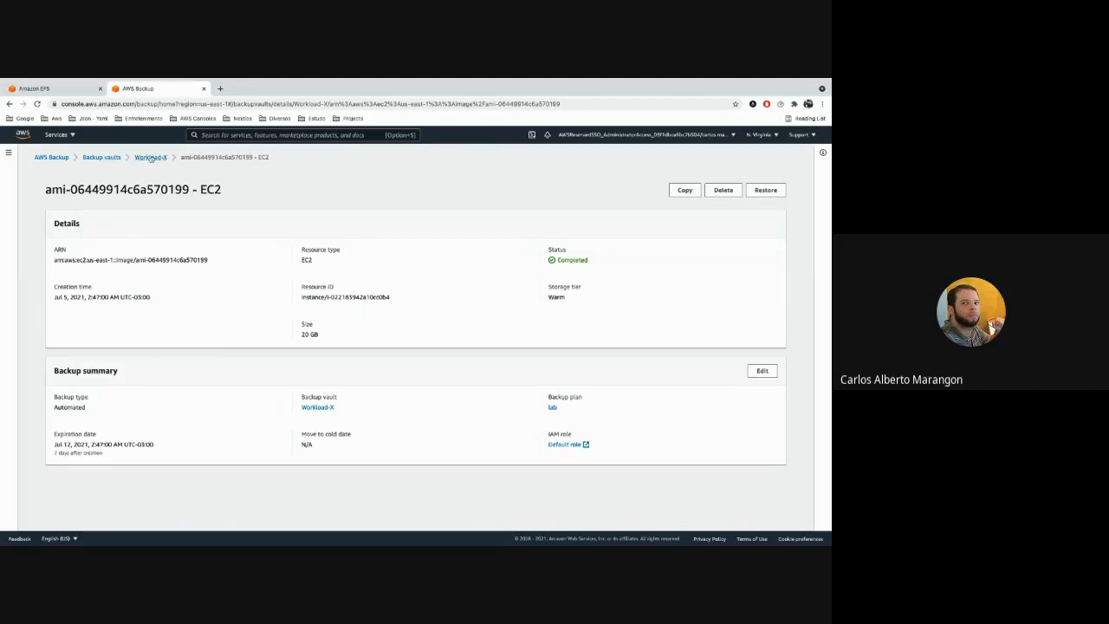
{"action": "left_click", "coordinate": [151, 158]}
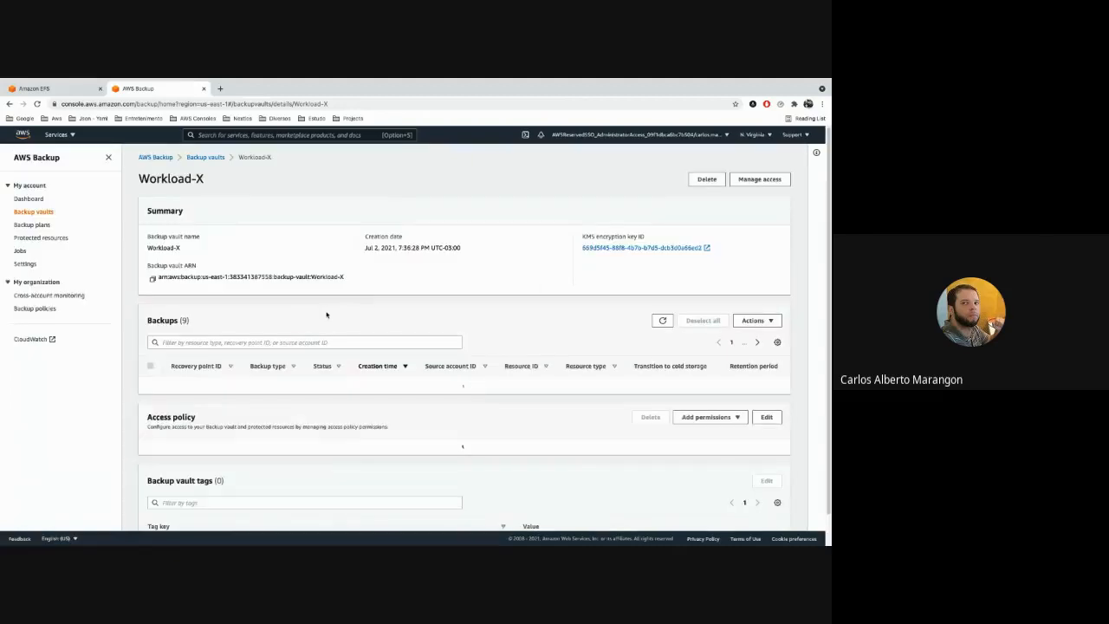
{"action": "scroll", "coordinate": [332, 321], "scroll_direction": "down", "scroll_amount": 3}
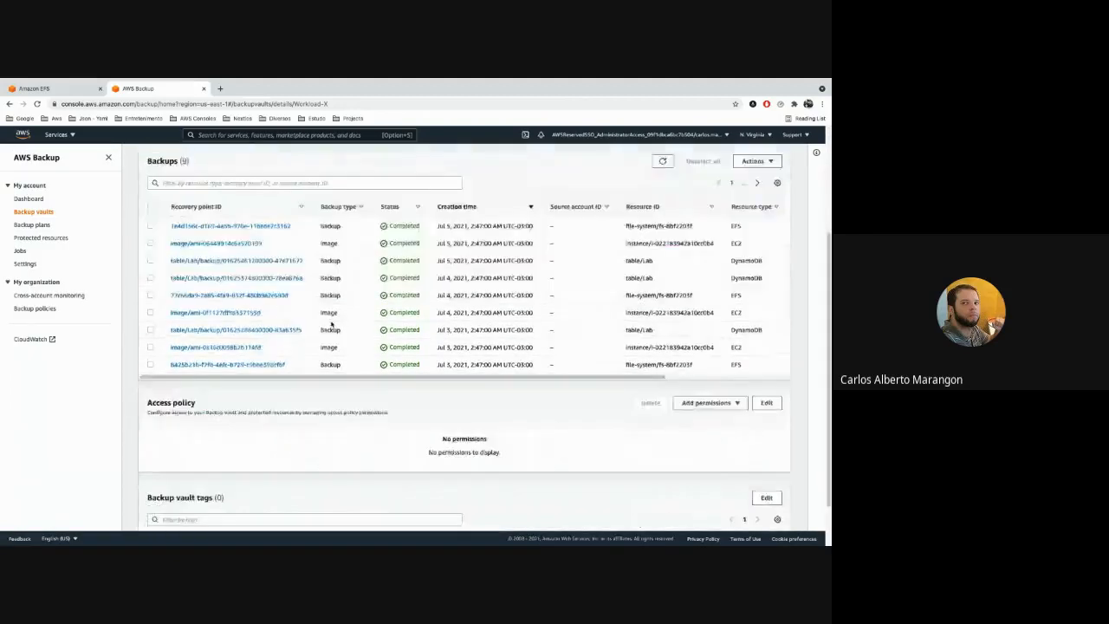
{"action": "scroll", "coordinate": [379, 318], "scroll_direction": "up", "scroll_amount": 1}
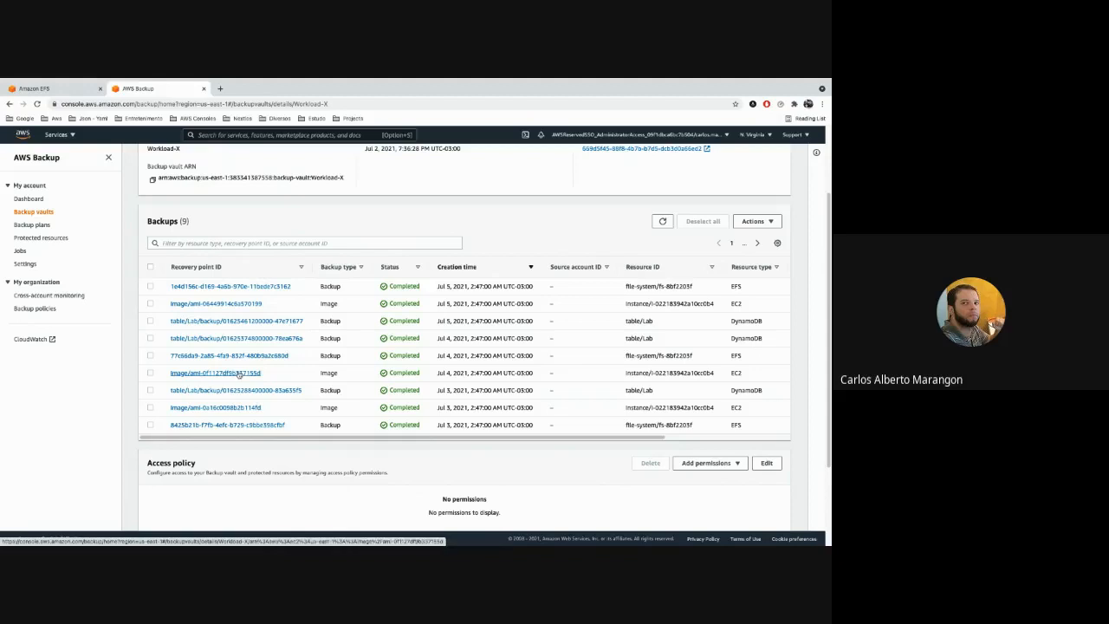
Start a restore of the protected EC2 instance from its July 4, 2021 recovery point.
{"action": "left_click", "coordinate": [52, 239]}
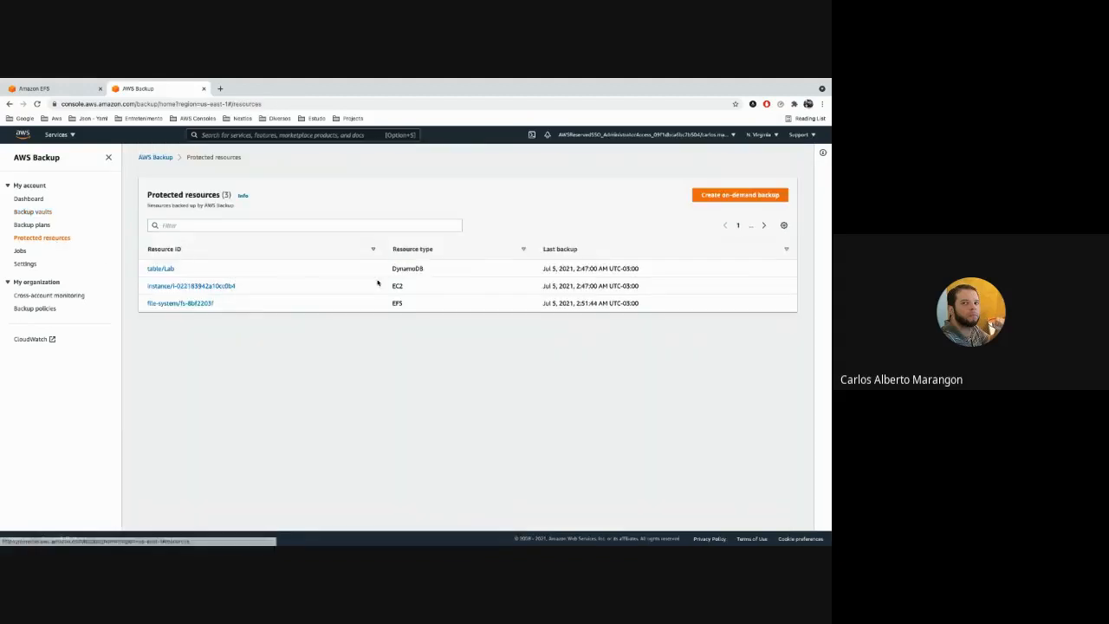
{"action": "left_click", "coordinate": [208, 286]}
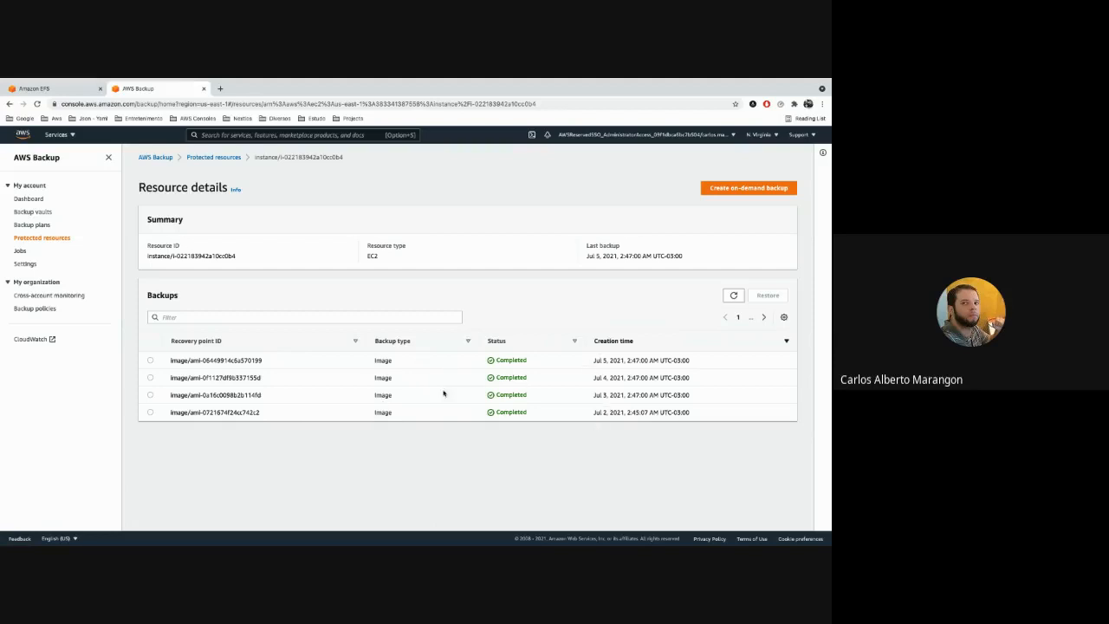
{"action": "left_click", "coordinate": [150, 377]}
{"action": "left_click", "coordinate": [771, 298]}
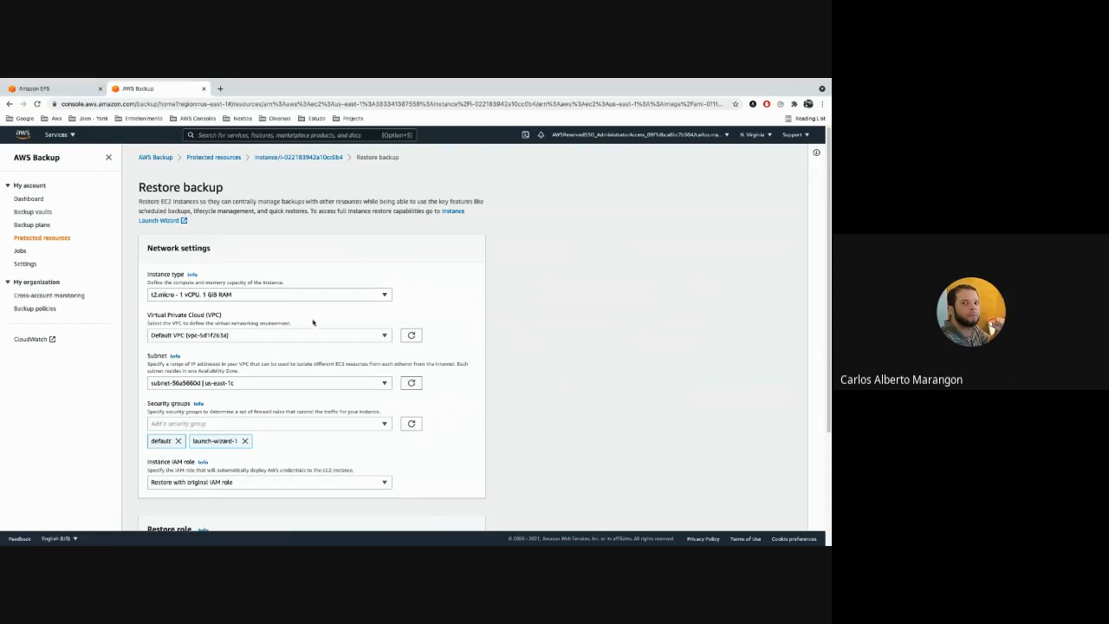
Review the restore settings, run the restore with the preset network values and default role, and open the restore job's details.
{"action": "left_click", "coordinate": [352, 335]}
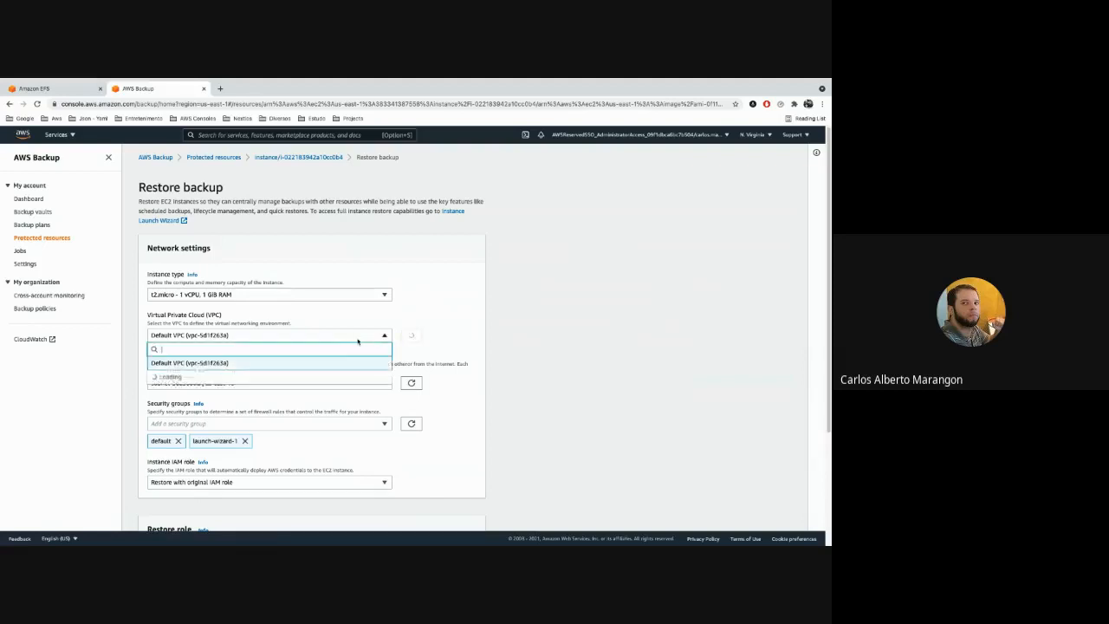
{"action": "left_click", "coordinate": [514, 312]}
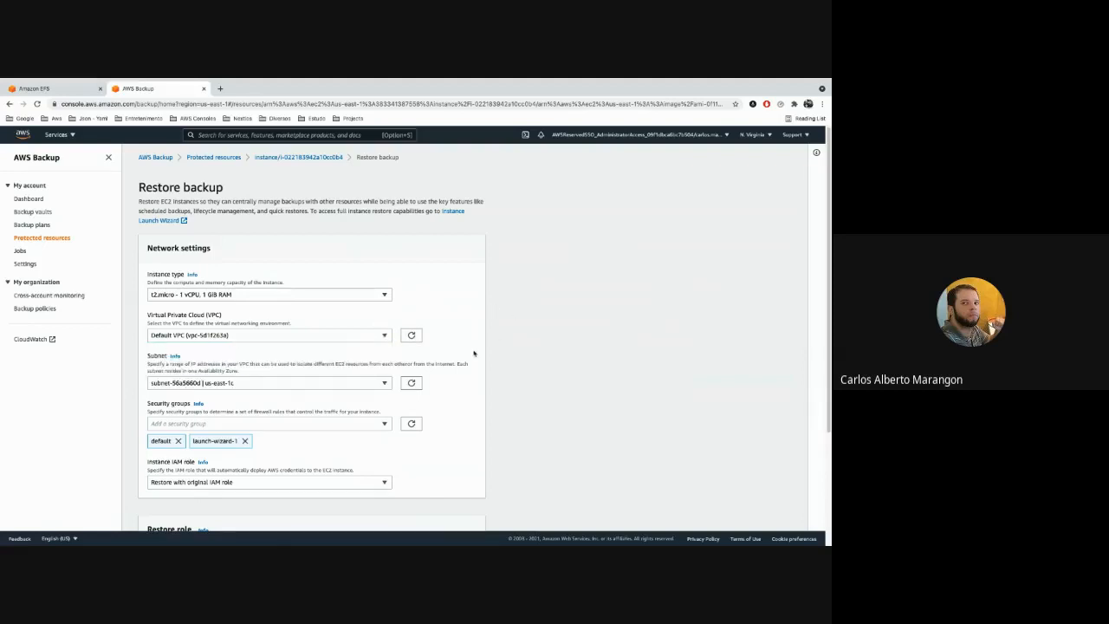
{"action": "scroll", "coordinate": [505, 373], "scroll_direction": "down", "scroll_amount": 1}
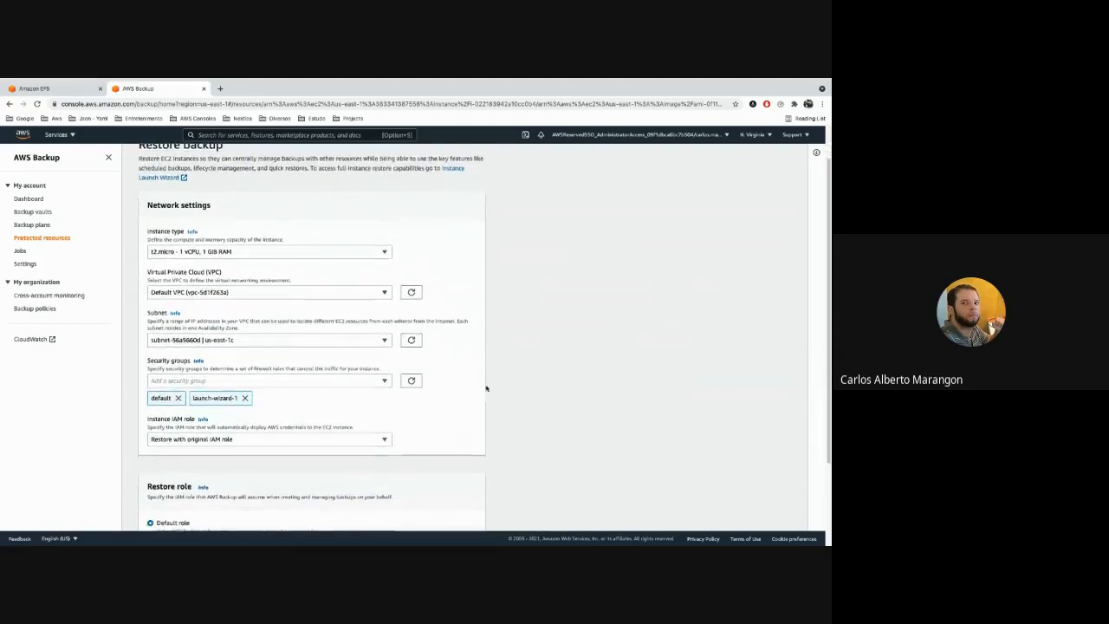
{"action": "scroll", "coordinate": [409, 416], "scroll_direction": "down", "scroll_amount": 1}
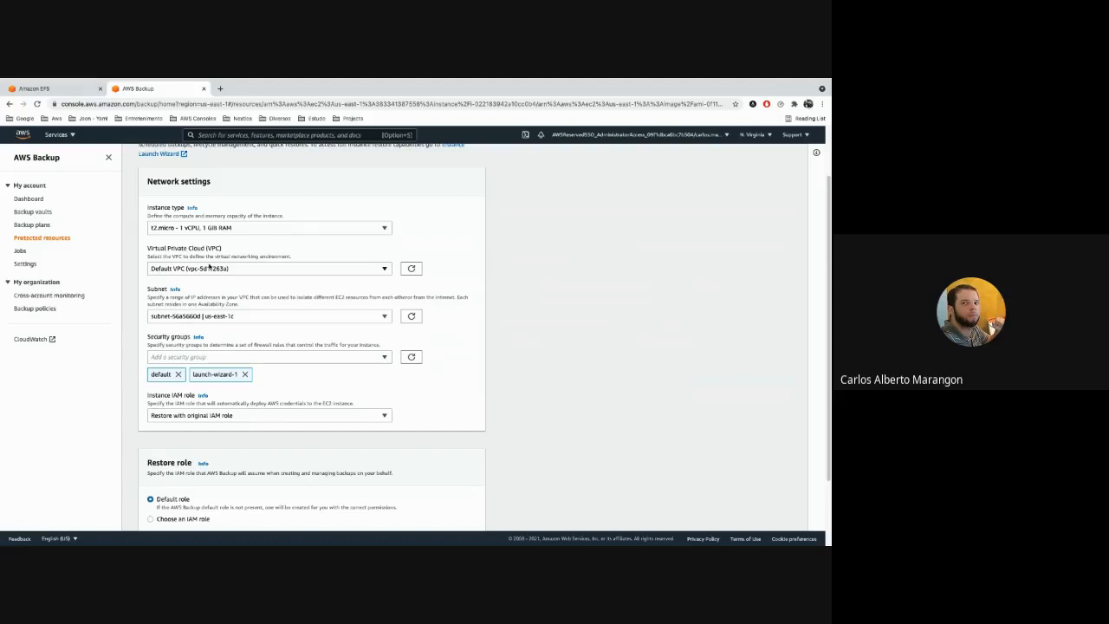
{"action": "scroll", "coordinate": [475, 343], "scroll_direction": "down", "scroll_amount": 1}
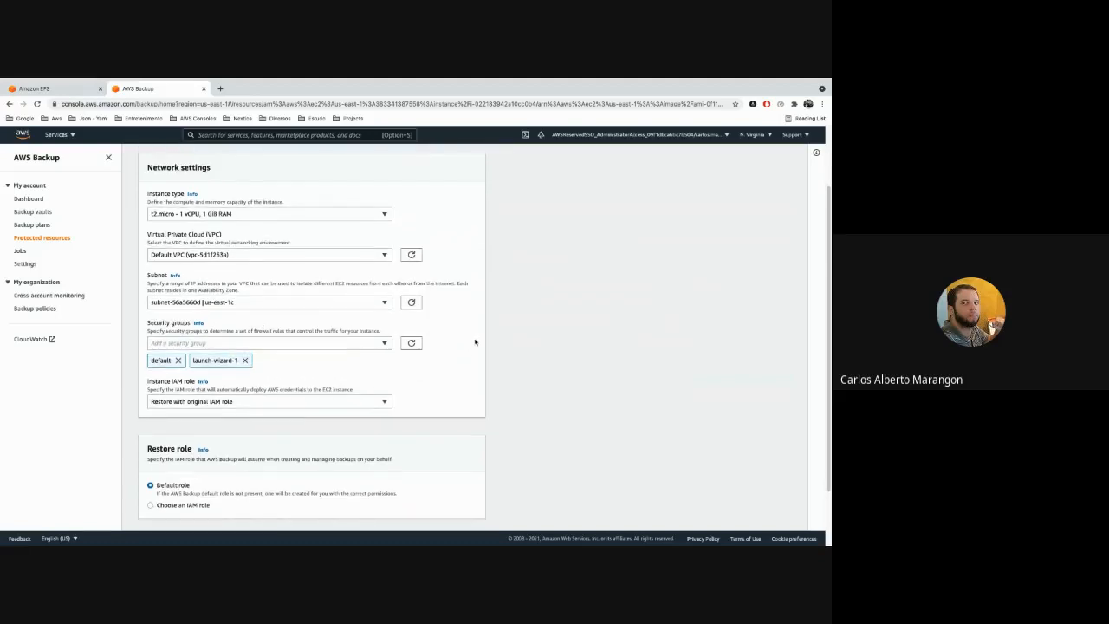
{"action": "scroll", "coordinate": [487, 329], "scroll_direction": "down", "scroll_amount": 1}
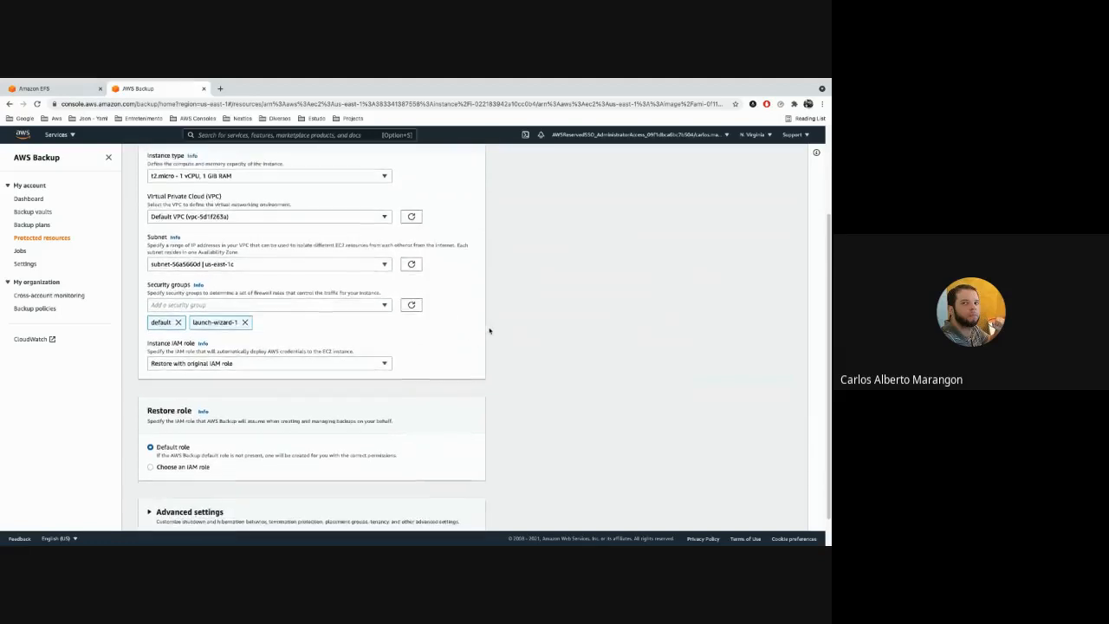
{"action": "scroll", "coordinate": [489, 330], "scroll_direction": "down", "scroll_amount": 1}
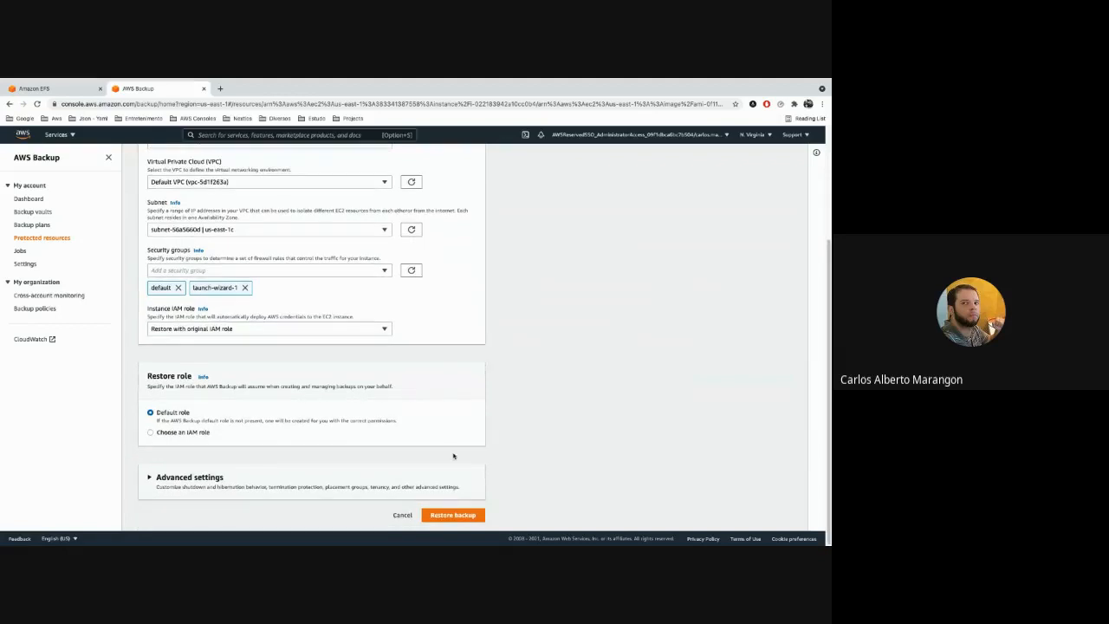
{"action": "left_click", "coordinate": [459, 517]}
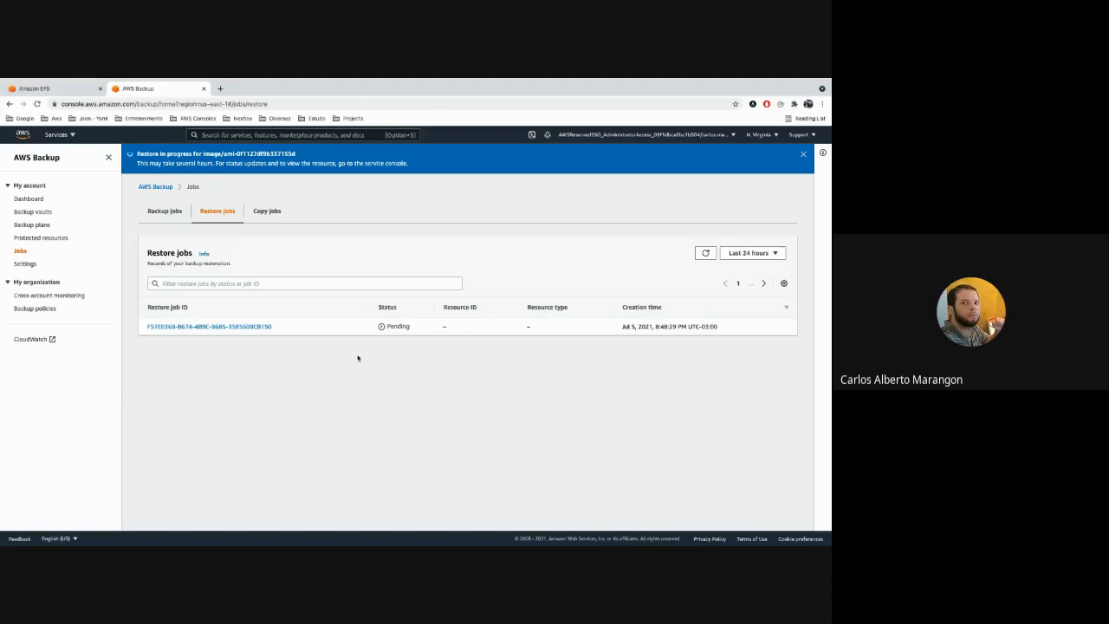
{"action": "left_click", "coordinate": [705, 252]}
{"action": "left_click", "coordinate": [265, 326]}
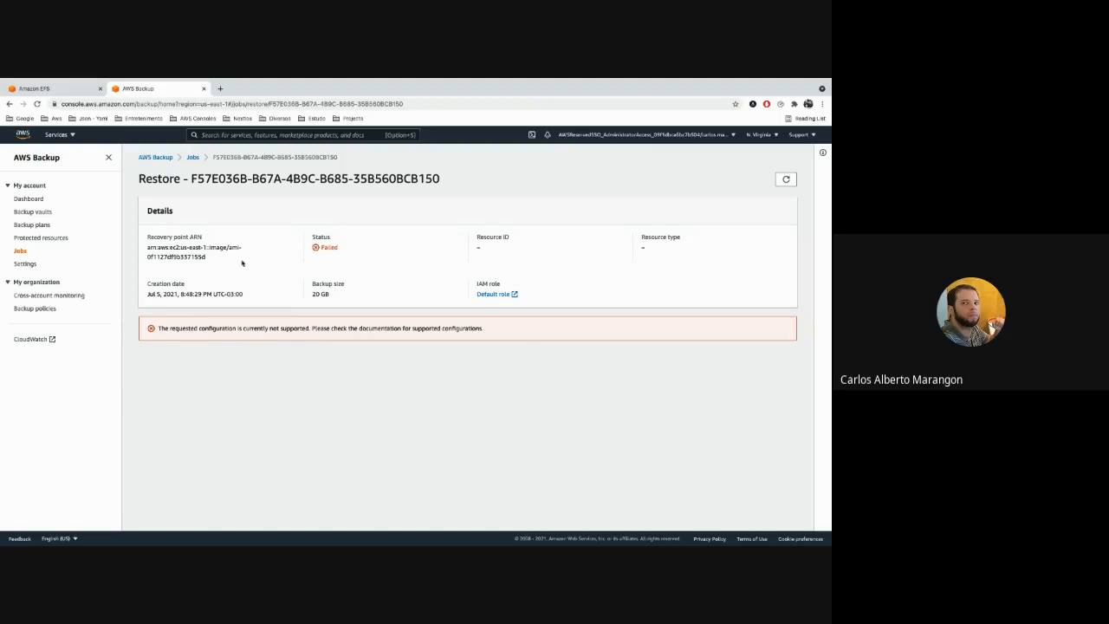
Start a restore of the July 3, 2021 EC2 image recovery point from the Workload-X vault.
{"action": "left_click", "coordinate": [41, 213]}
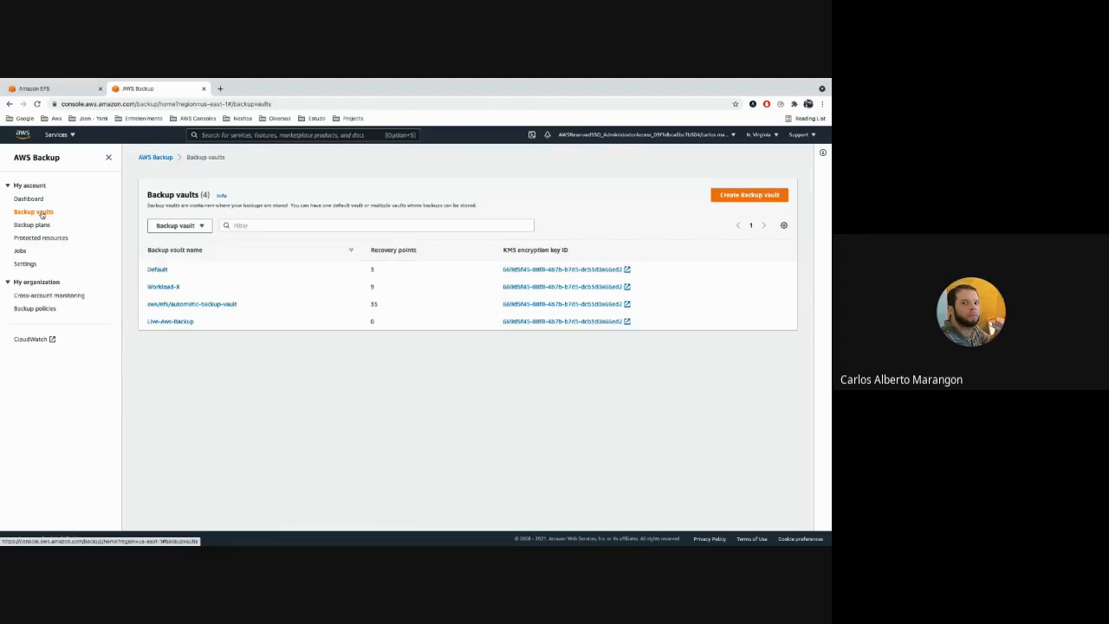
{"action": "left_click", "coordinate": [175, 289]}
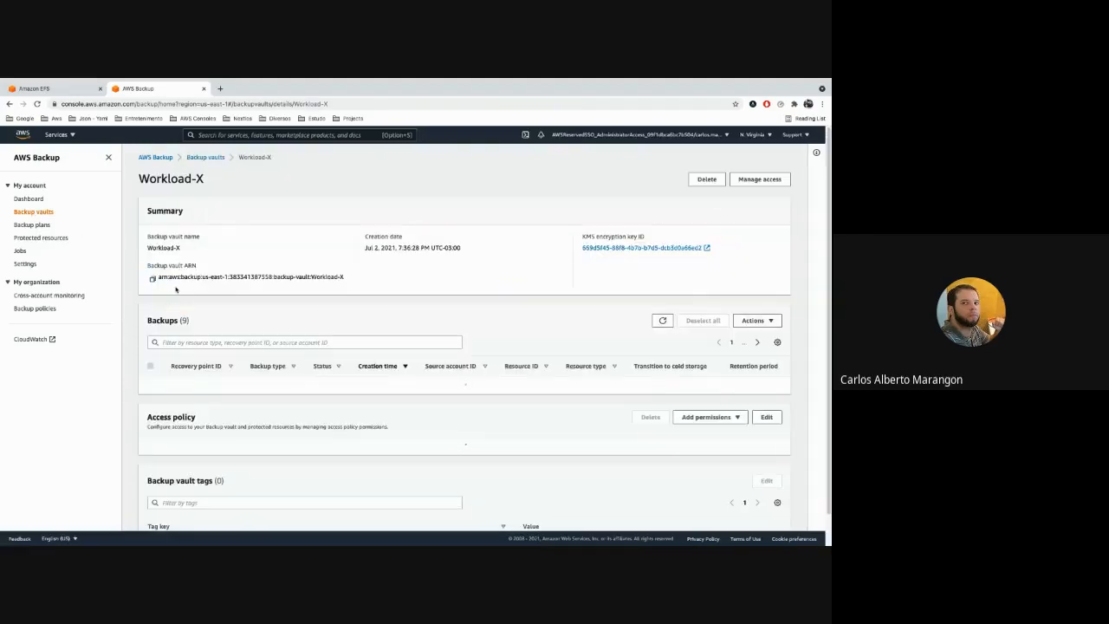
{"action": "scroll", "coordinate": [312, 310], "scroll_direction": "down", "scroll_amount": 2}
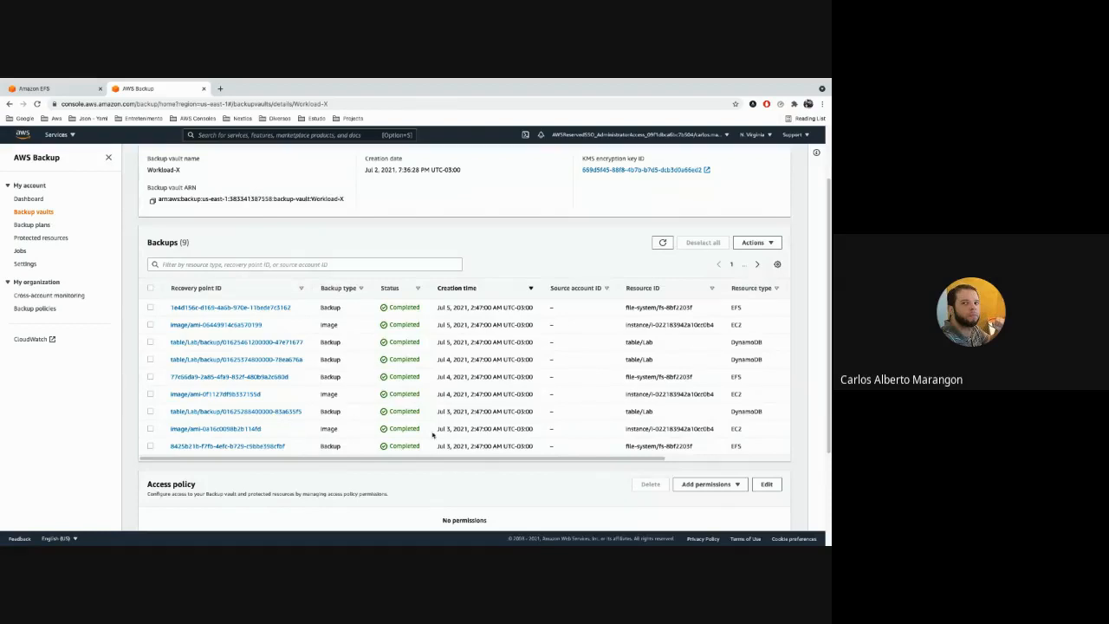
{"action": "left_click", "coordinate": [252, 428]}
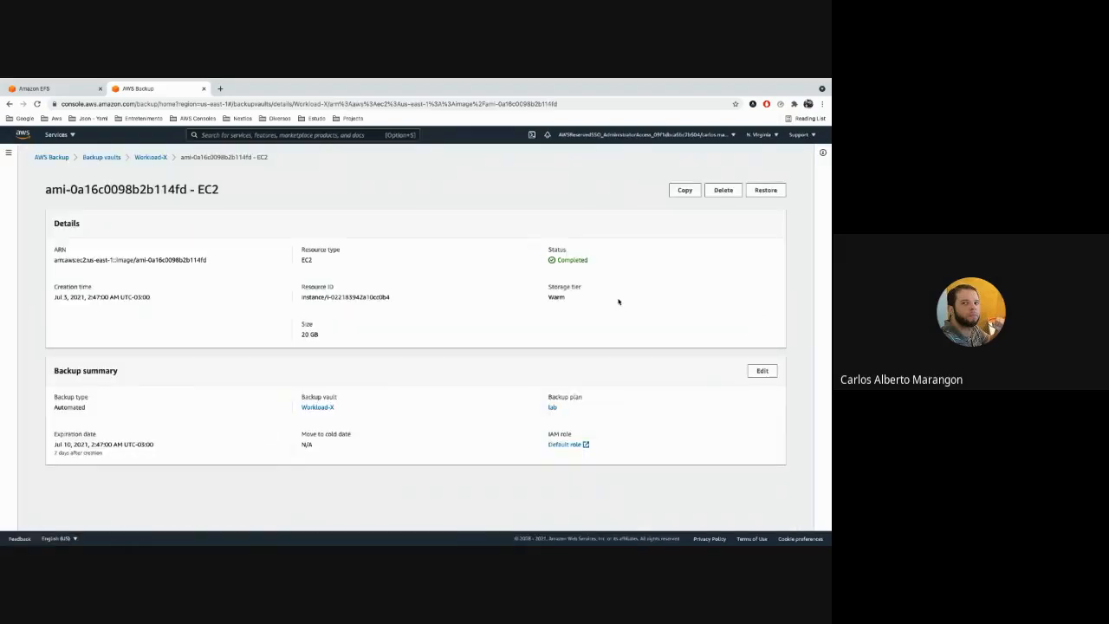
{"action": "left_click", "coordinate": [763, 190]}
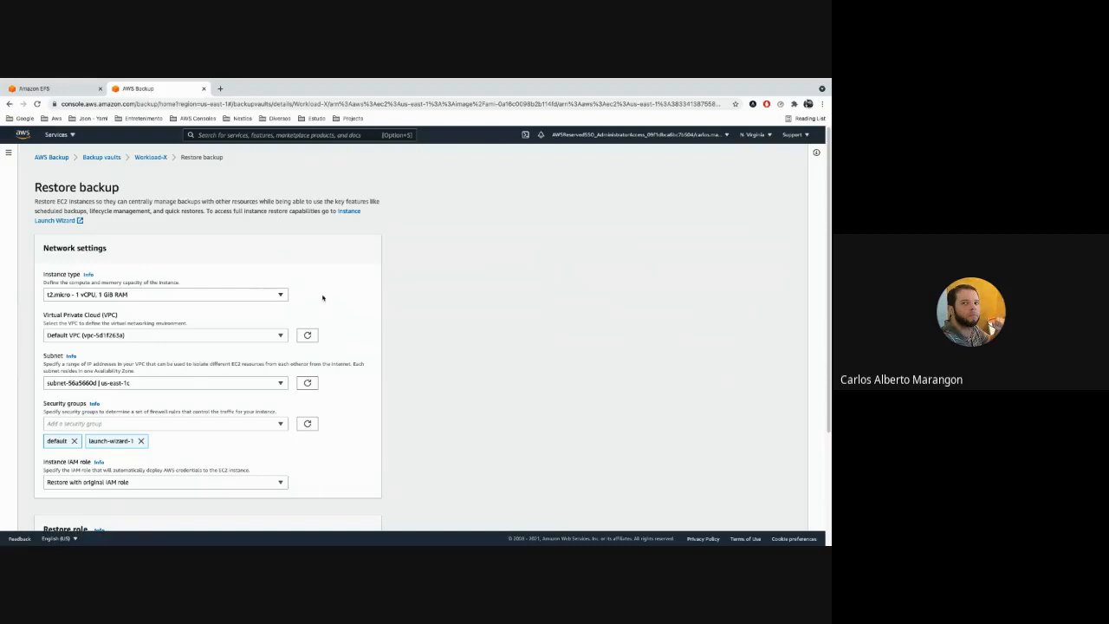
Restore the backup as a t2.micro in the default VPC with the original instance IAM role and default restore role, and refresh the restore jobs.
{"action": "scroll", "coordinate": [322, 297], "scroll_direction": "down", "scroll_amount": 3}
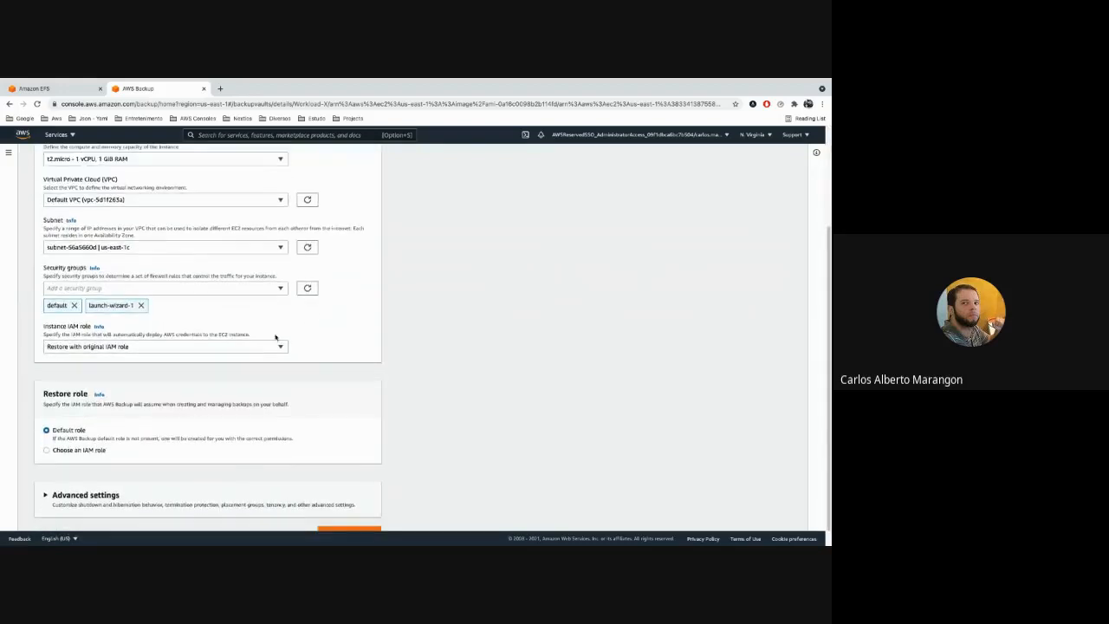
{"action": "left_click", "coordinate": [270, 347]}
{"action": "left_click", "coordinate": [262, 349]}
{"action": "left_click", "coordinate": [263, 349]}
{"action": "left_click", "coordinate": [422, 347]}
{"action": "scroll", "coordinate": [423, 346], "scroll_direction": "down", "scroll_amount": 1}
{"action": "scroll", "coordinate": [422, 346], "scroll_direction": "down", "scroll_amount": 1}
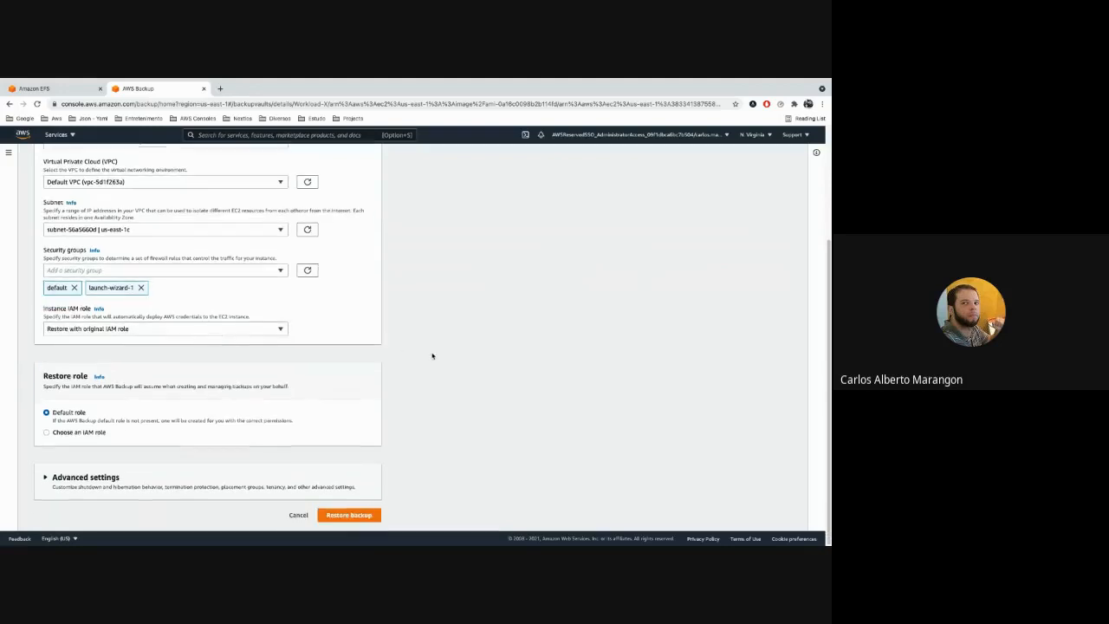
{"action": "left_click", "coordinate": [364, 515]}
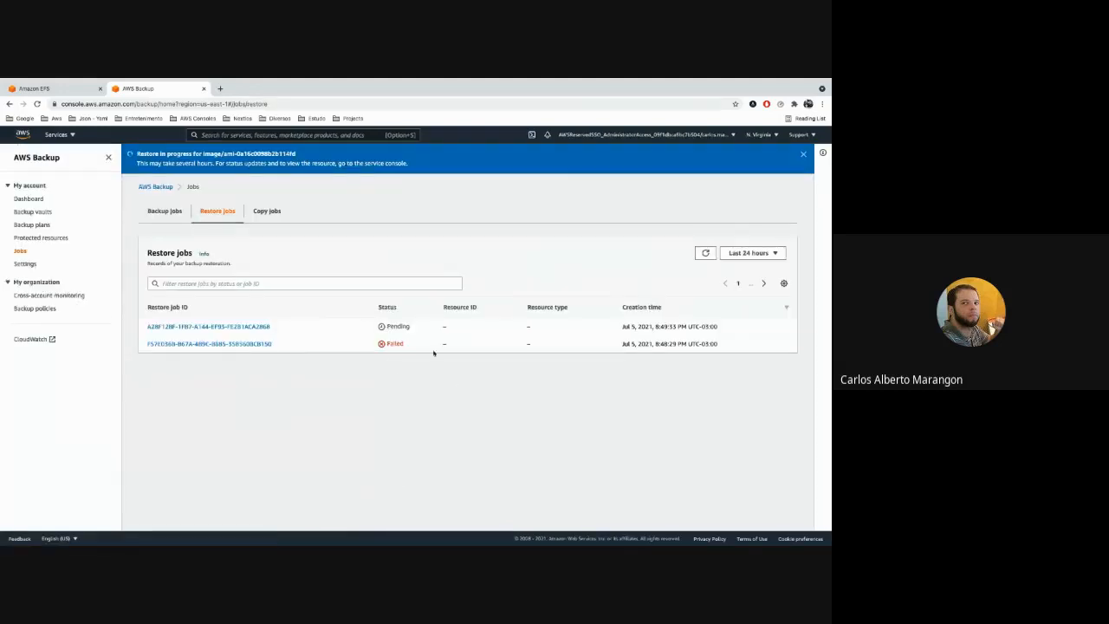
{"action": "left_click", "coordinate": [705, 253]}
Review the backup plans, the refreshed backup jobs and the backup vaults to follow the on-demand backup's progress.
{"action": "left_click", "coordinate": [43, 225]}
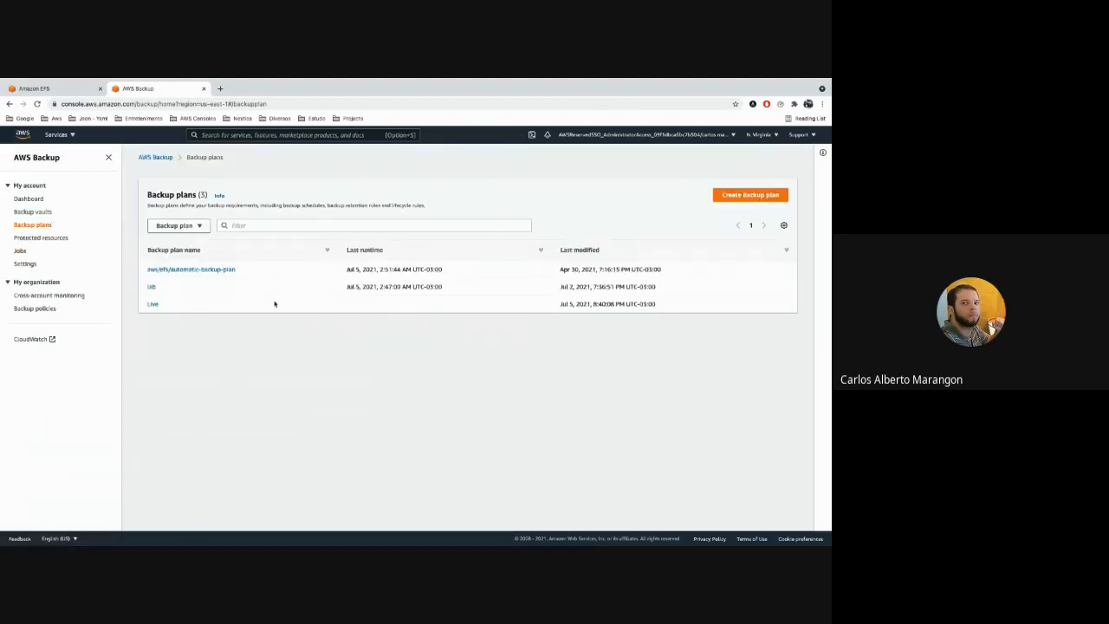
{"action": "left_click", "coordinate": [20, 252]}
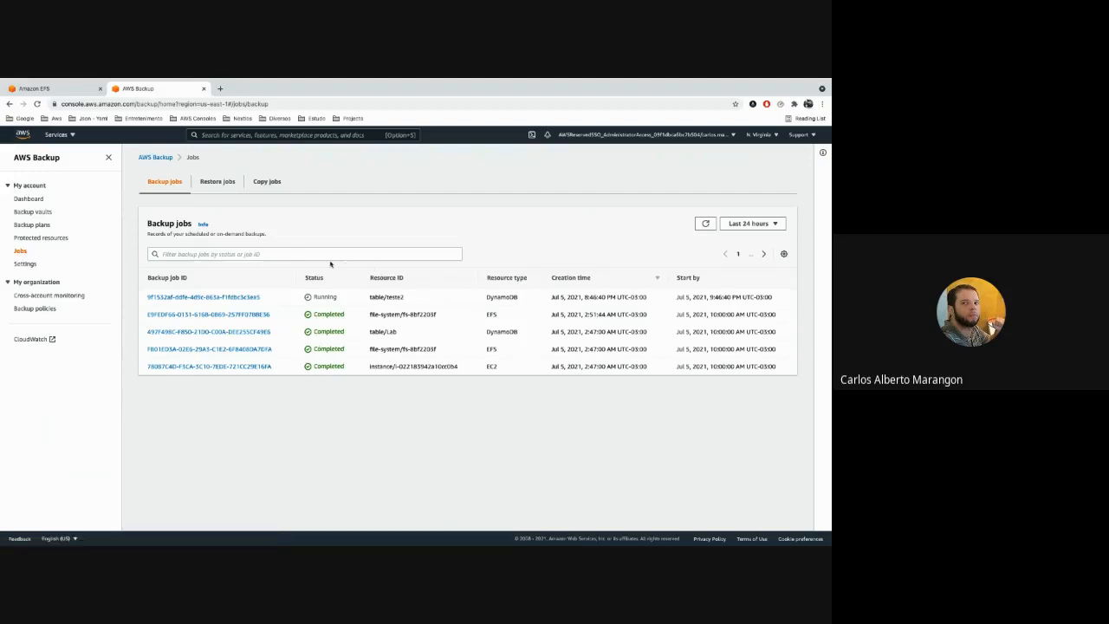
{"action": "left_click", "coordinate": [705, 223]}
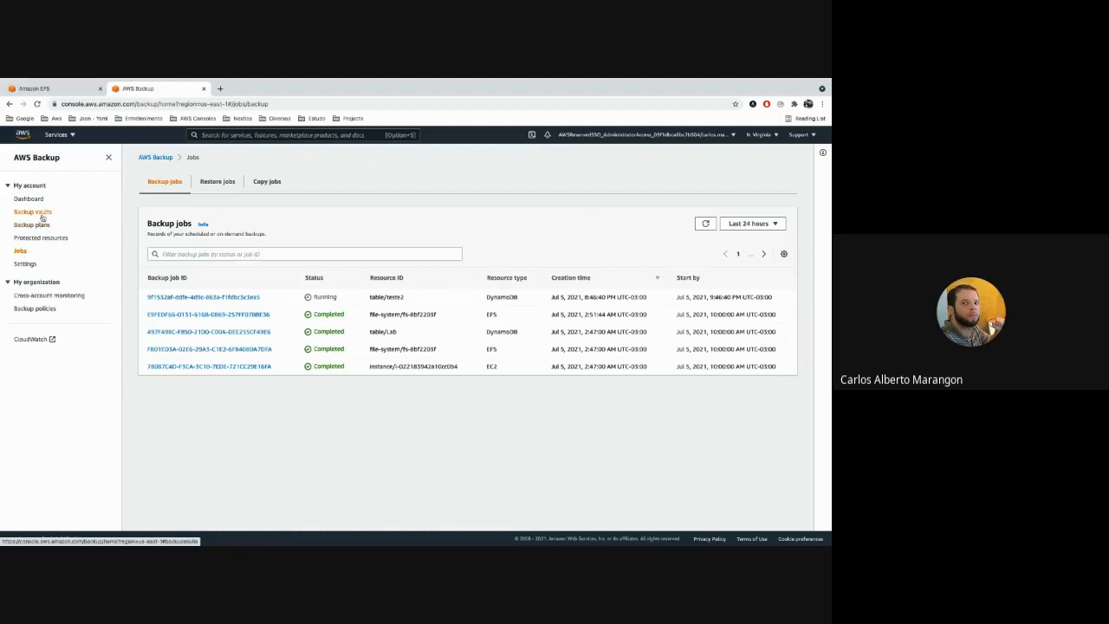
{"action": "left_click", "coordinate": [42, 215]}
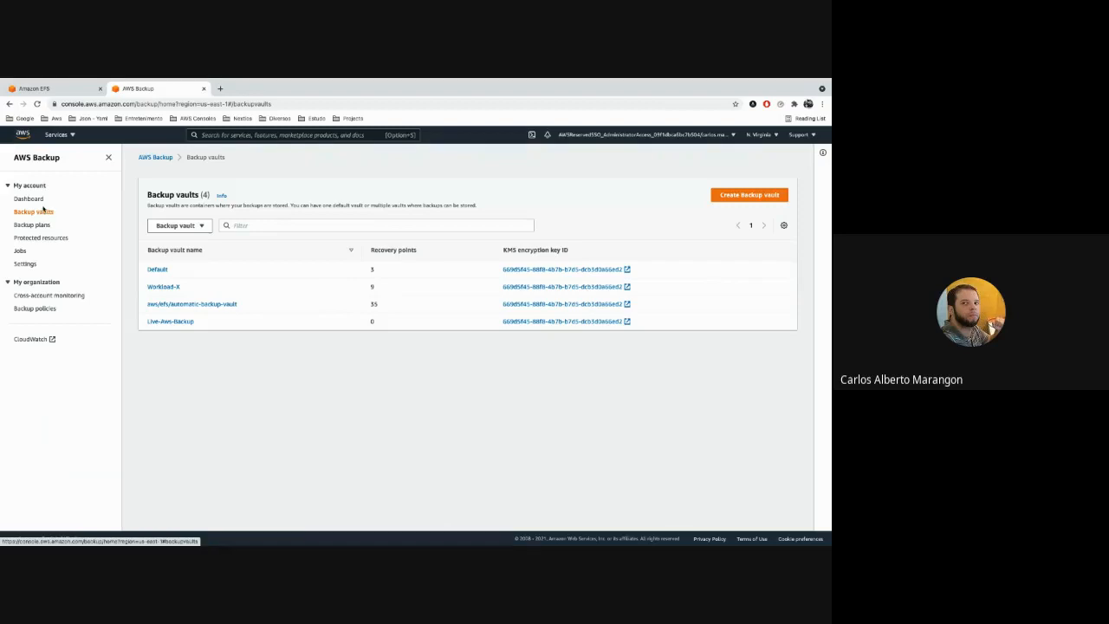
Switch to the EC2 console and open the list of running instances.
{"action": "left_click", "coordinate": [72, 90]}
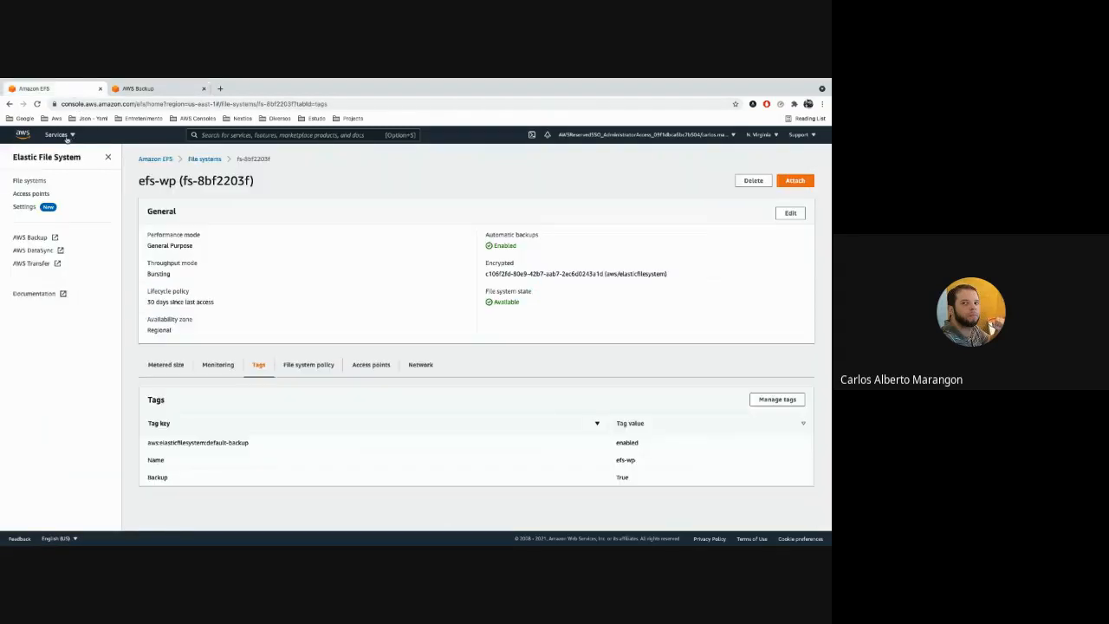
{"action": "left_click", "coordinate": [70, 136]}
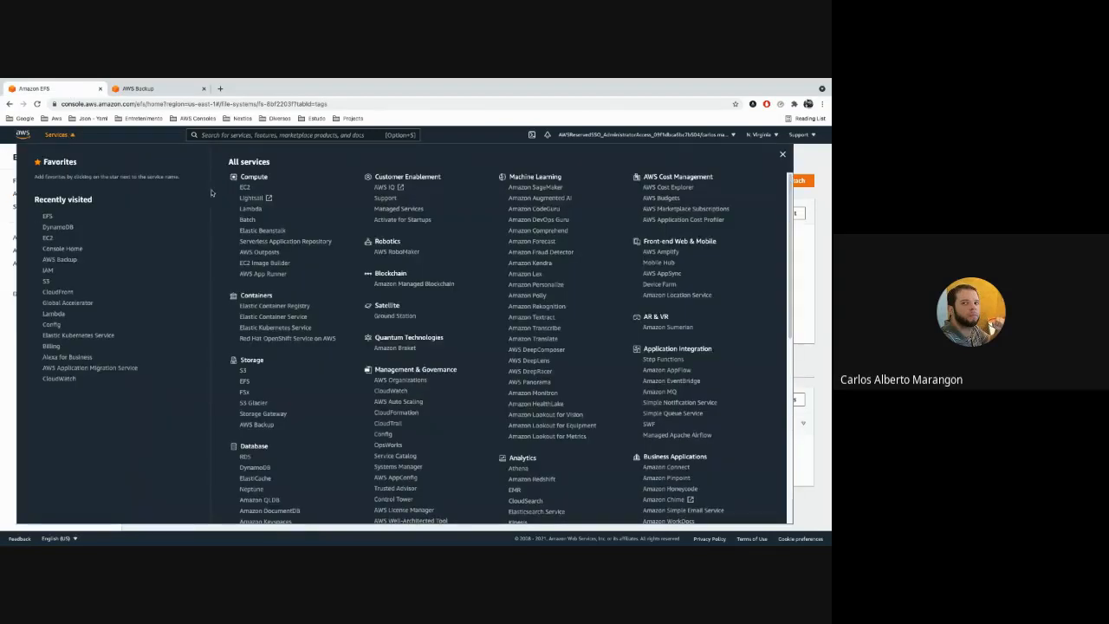
{"action": "left_click", "coordinate": [244, 188]}
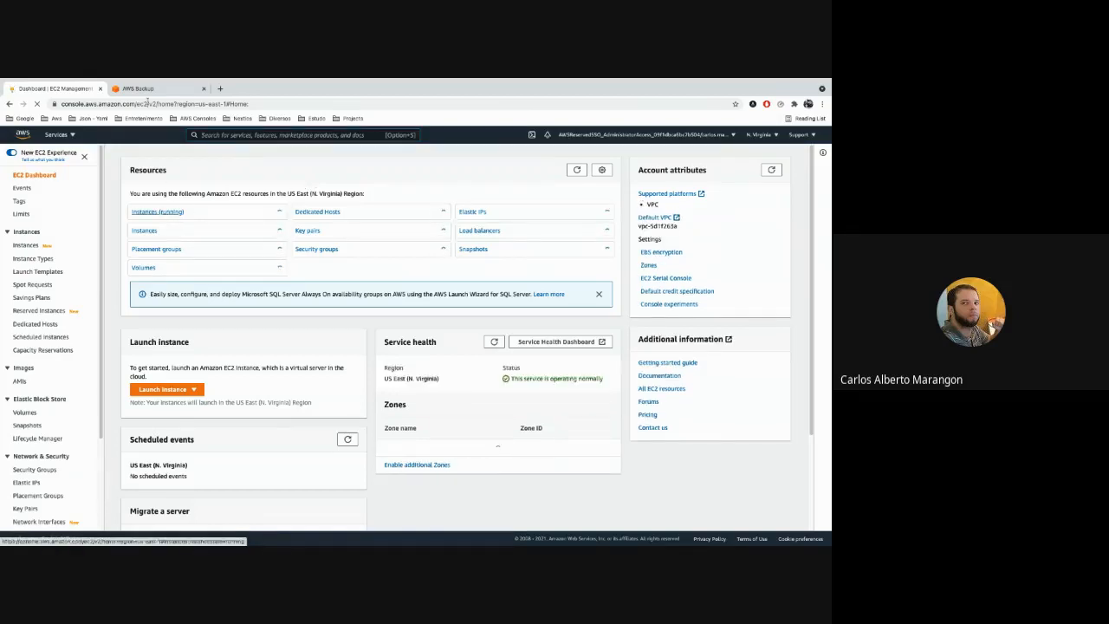
{"action": "left_click", "coordinate": [156, 83]}
{"action": "left_click", "coordinate": [342, 107]}
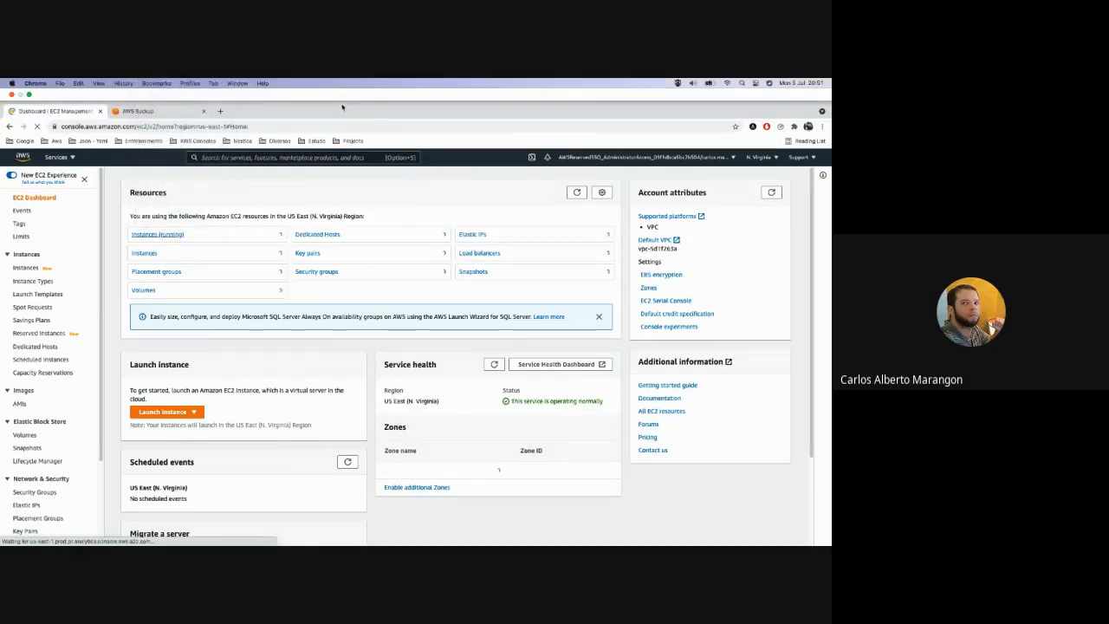
Return to AWS Backup and examine the backup jobs, the backup vaults and the dashboard's backup and restore job statuses.
{"action": "left_click", "coordinate": [150, 112]}
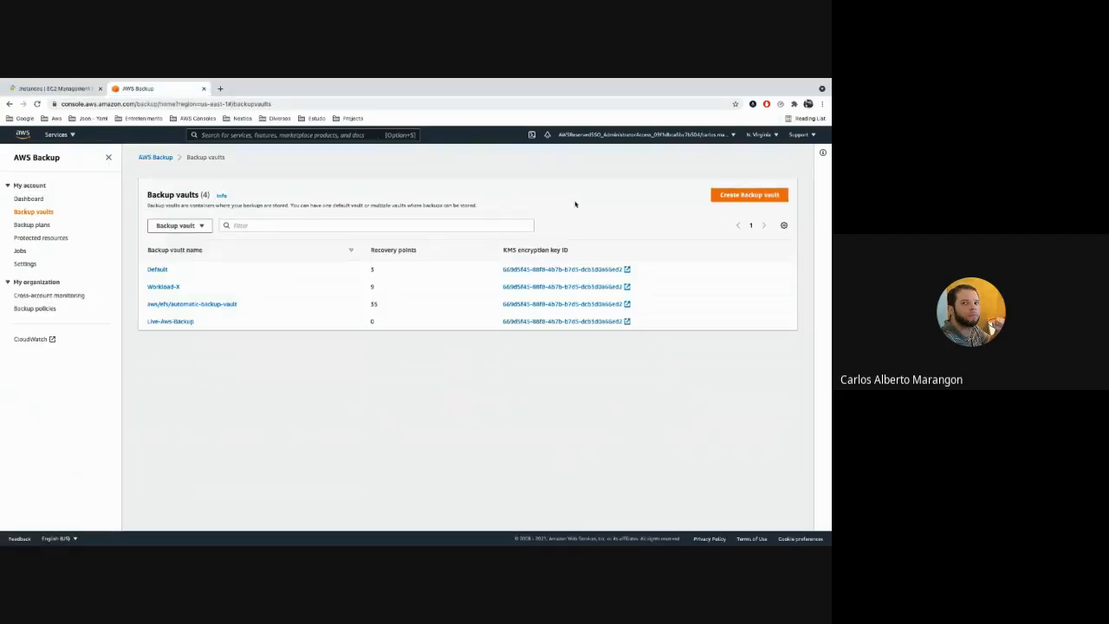
{"action": "left_click", "coordinate": [21, 252]}
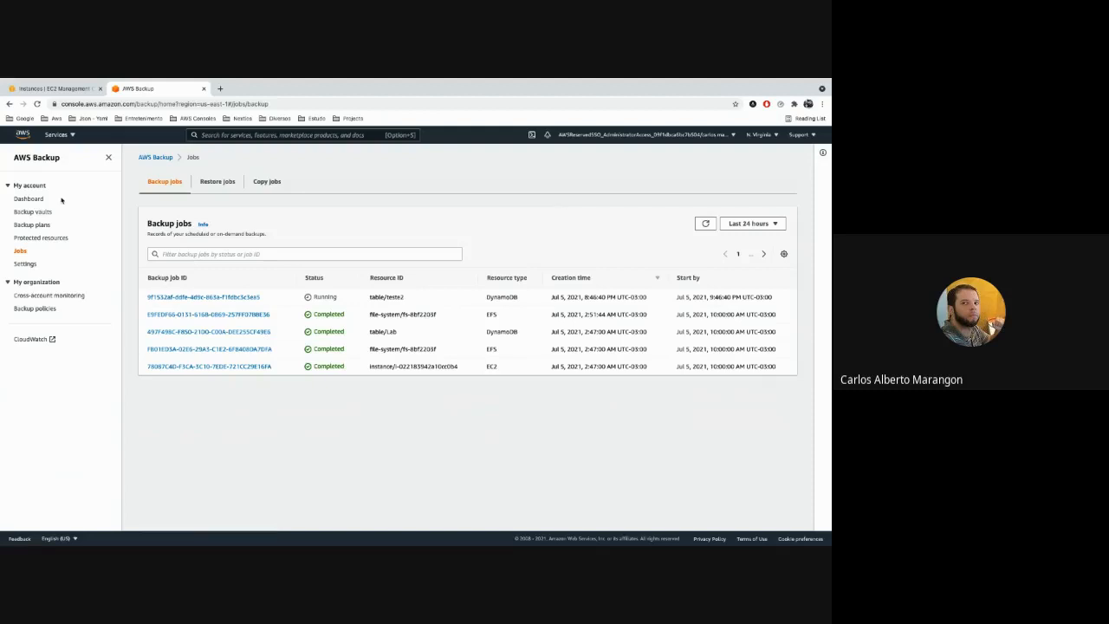
{"action": "left_click", "coordinate": [28, 201]}
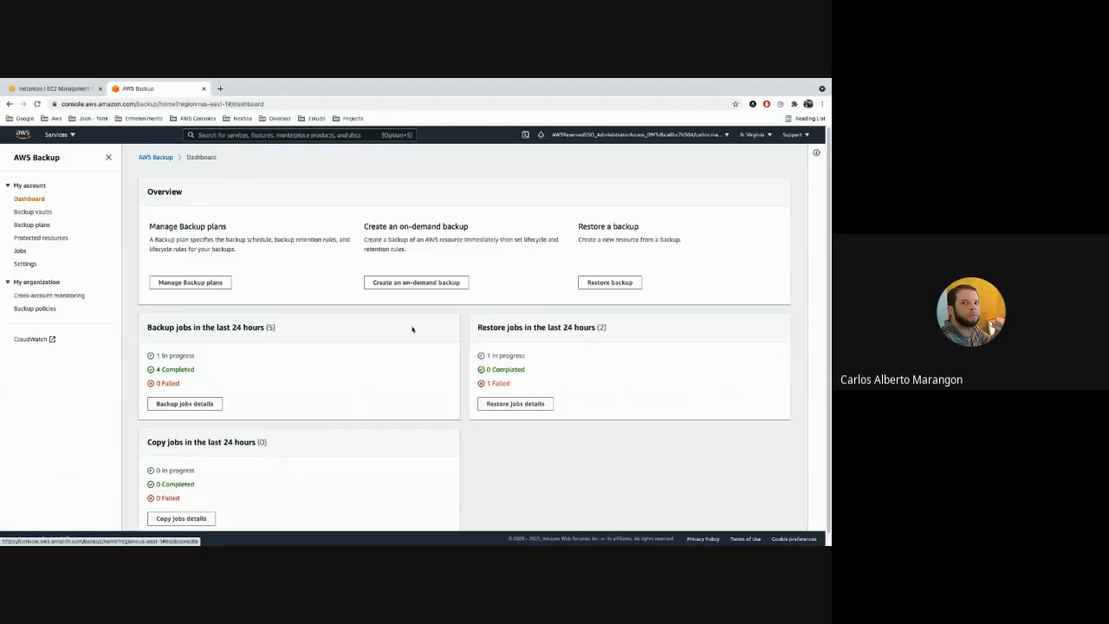
{"action": "left_click_drag", "start_coordinate": [487, 356], "coordinate": [526, 356]}
{"action": "left_click_drag", "start_coordinate": [492, 327], "coordinate": [493, 356]}
{"action": "left_click_drag", "start_coordinate": [159, 328], "coordinate": [236, 328]}
{"action": "left_click_drag", "start_coordinate": [156, 355], "coordinate": [196, 356]}
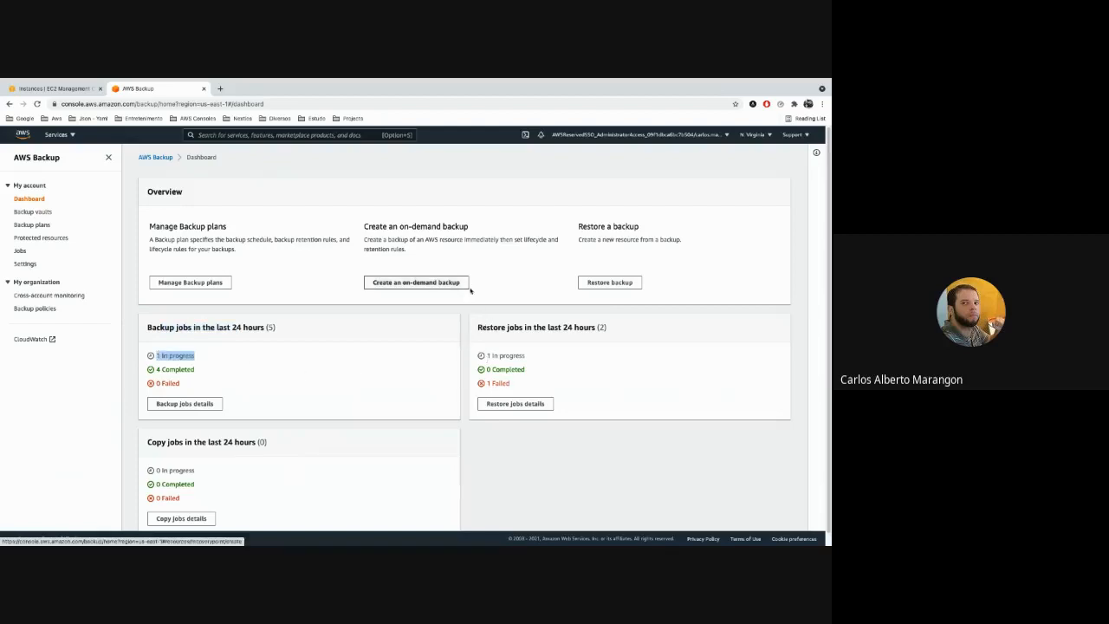
{"action": "left_click", "coordinate": [33, 211]}
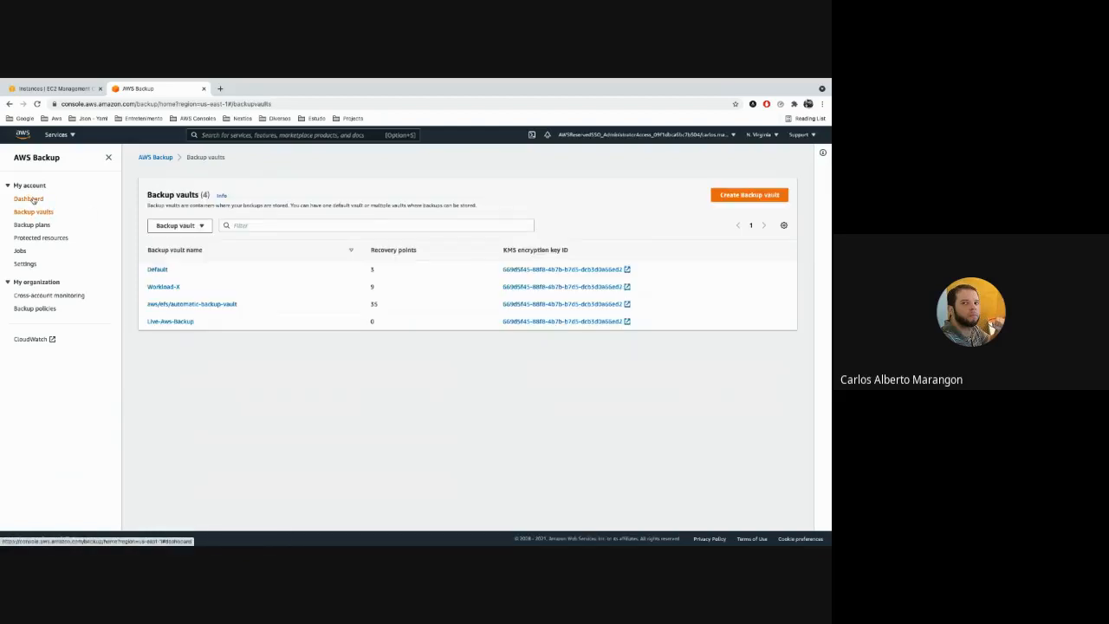
{"action": "left_click", "coordinate": [32, 200]}
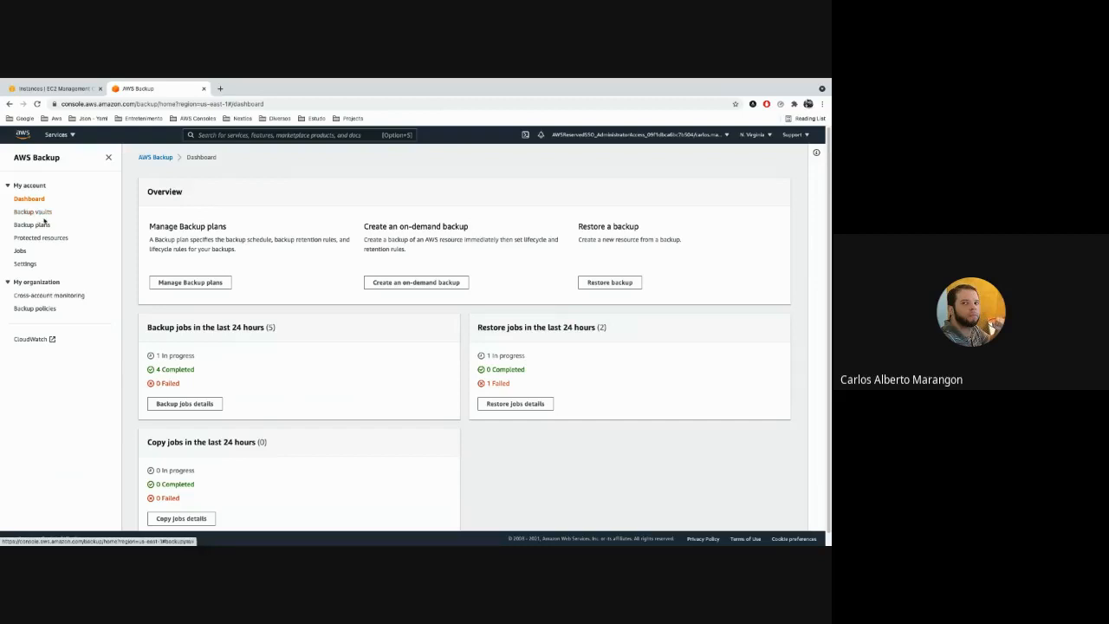
In the EC2 console, remove the running-state filter from the instances list and inspect the original mmti instance's state.
{"action": "left_click", "coordinate": [66, 91]}
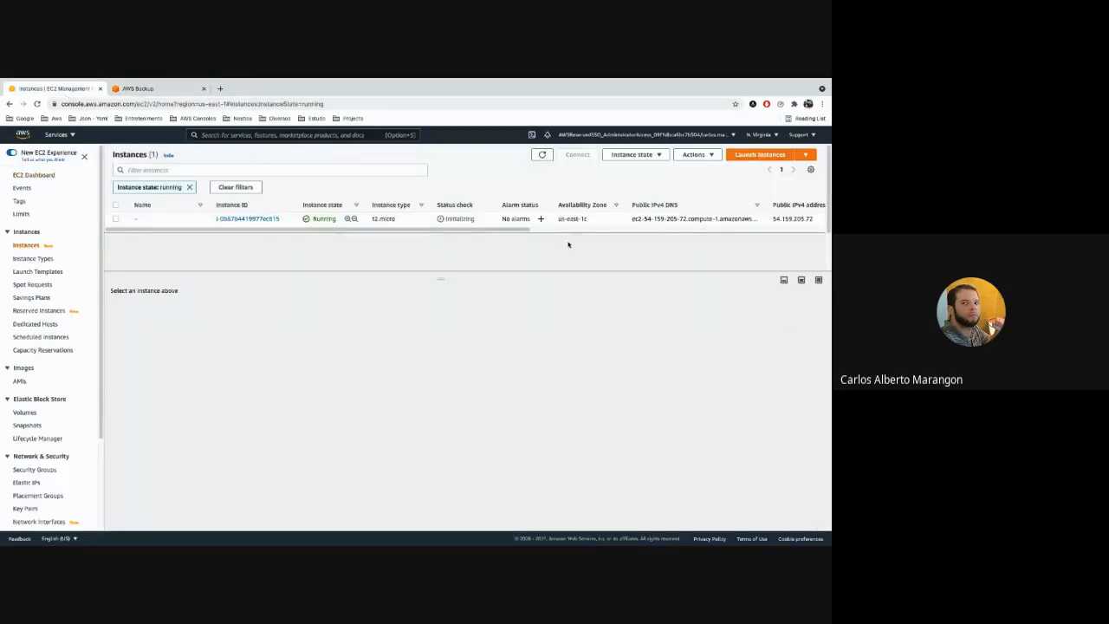
{"action": "left_click", "coordinate": [189, 187]}
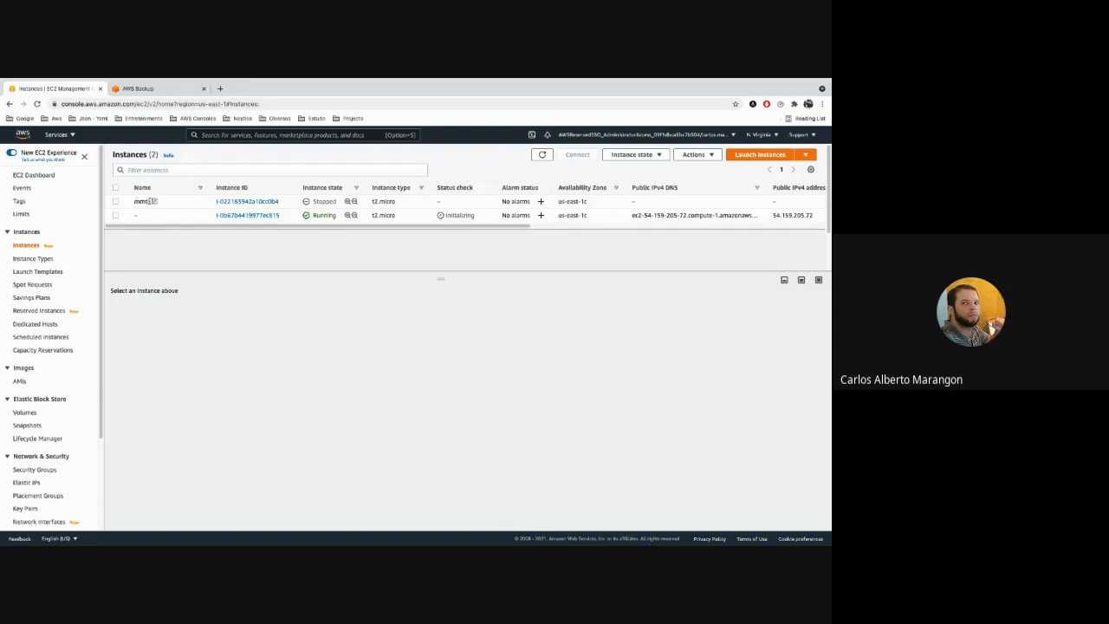
{"action": "double_click", "coordinate": [138, 200]}
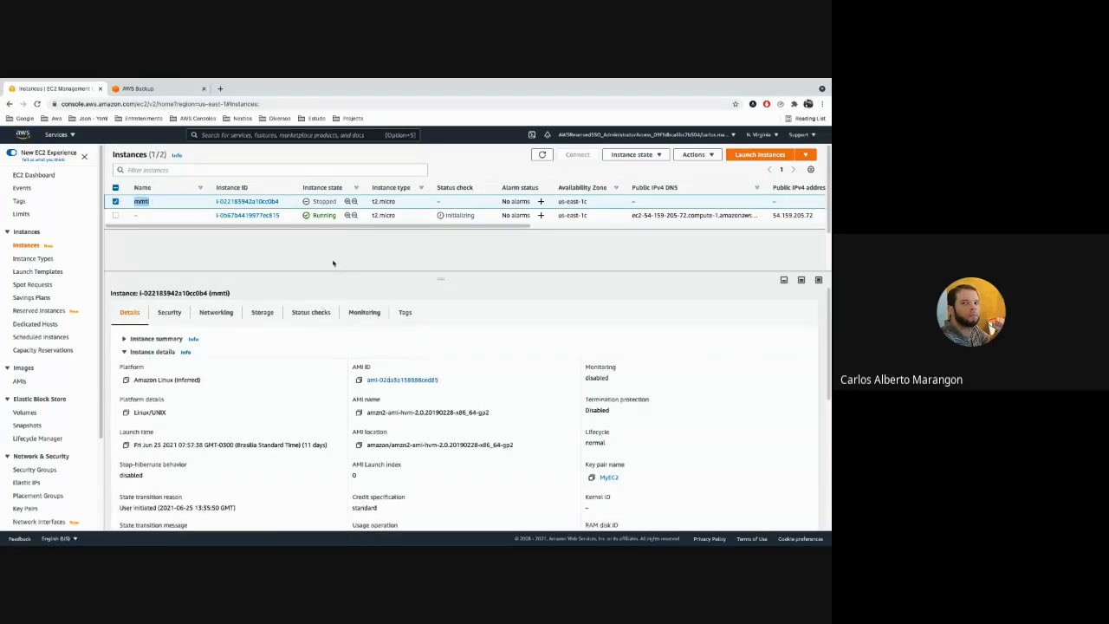
{"action": "double_click", "coordinate": [326, 201]}
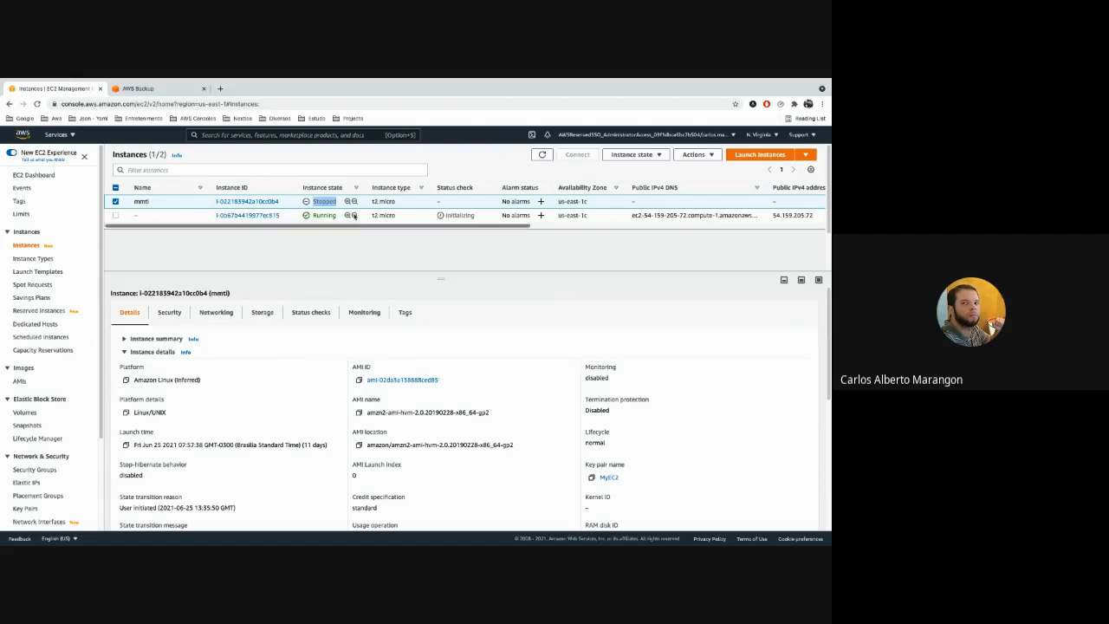
Switch to AWS Backup, refresh the backup jobs, and check the Live-Aws-Backup vault for recovery points.
{"action": "left_click", "coordinate": [141, 88]}
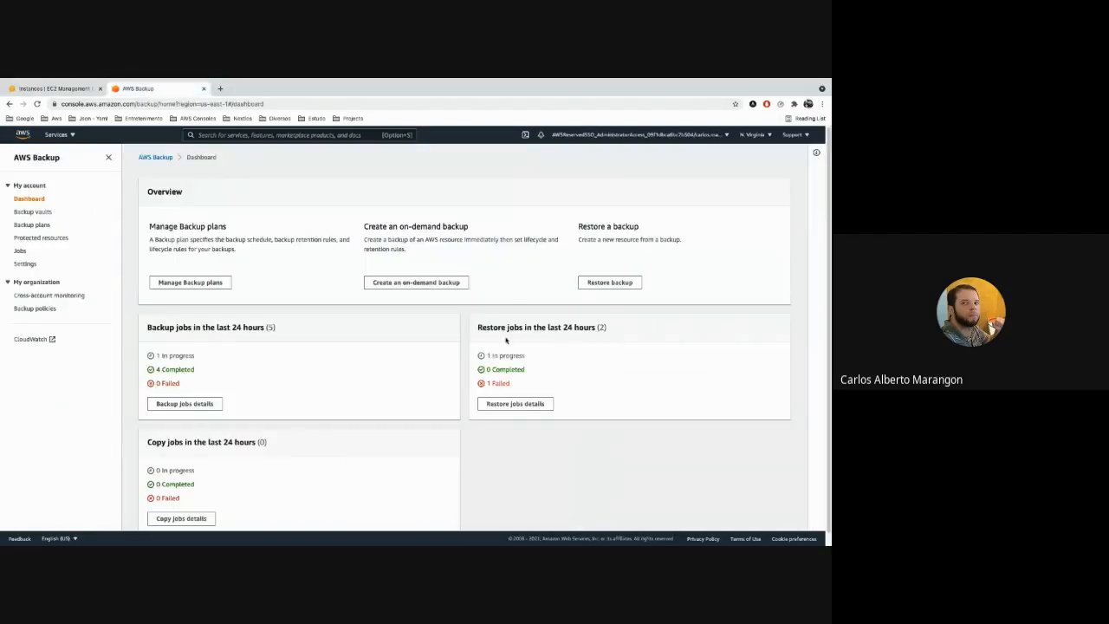
{"action": "left_click", "coordinate": [20, 250]}
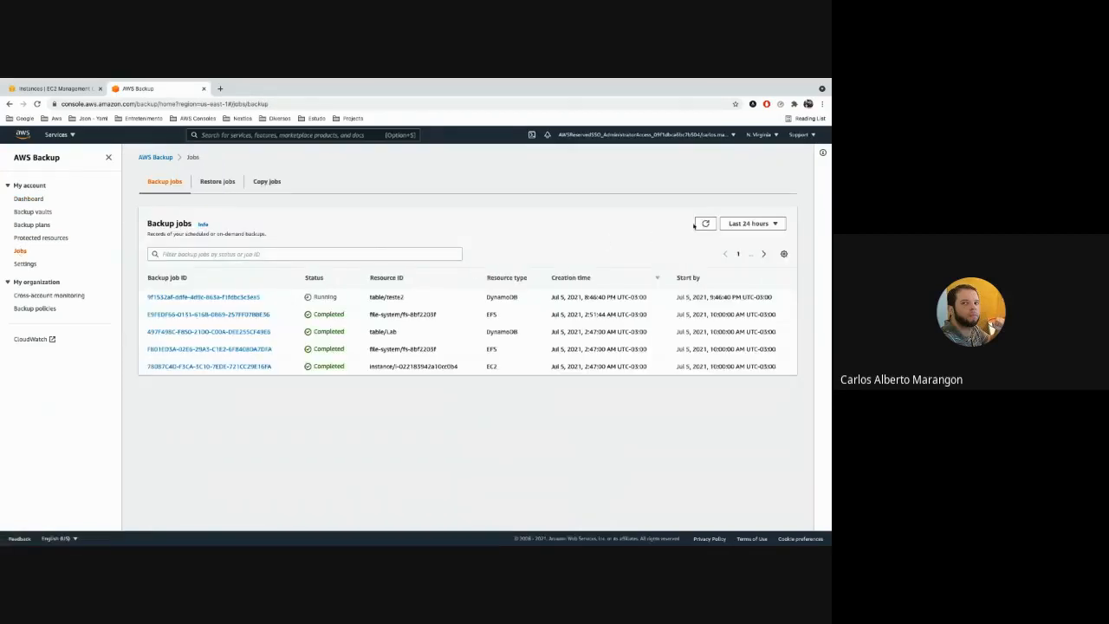
{"action": "left_click", "coordinate": [704, 223]}
{"action": "left_click", "coordinate": [42, 212]}
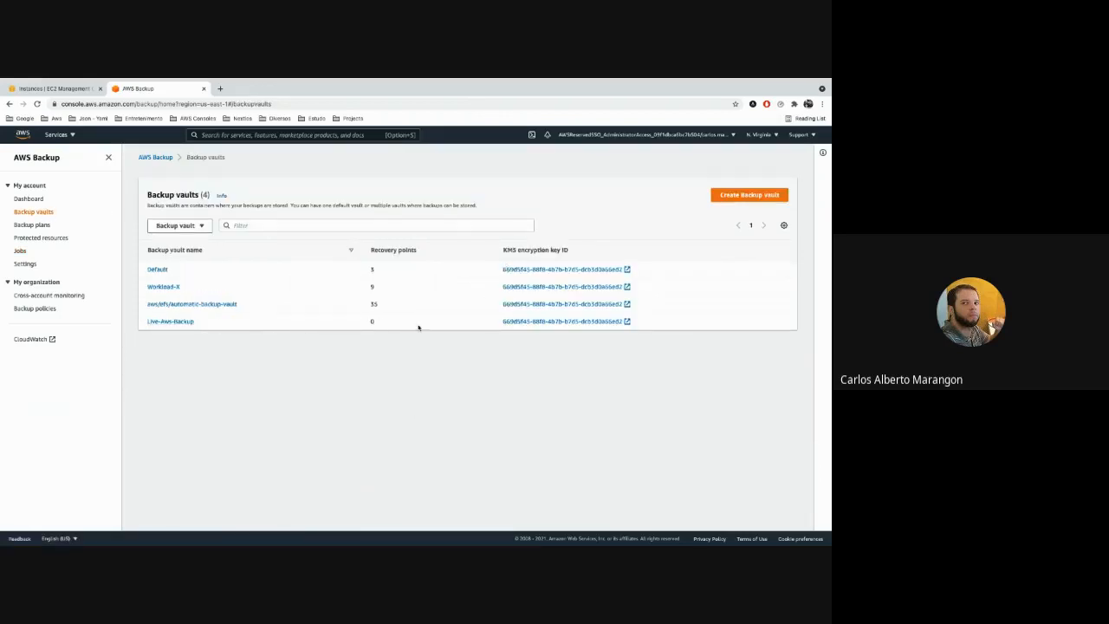
{"action": "left_click", "coordinate": [173, 323]}
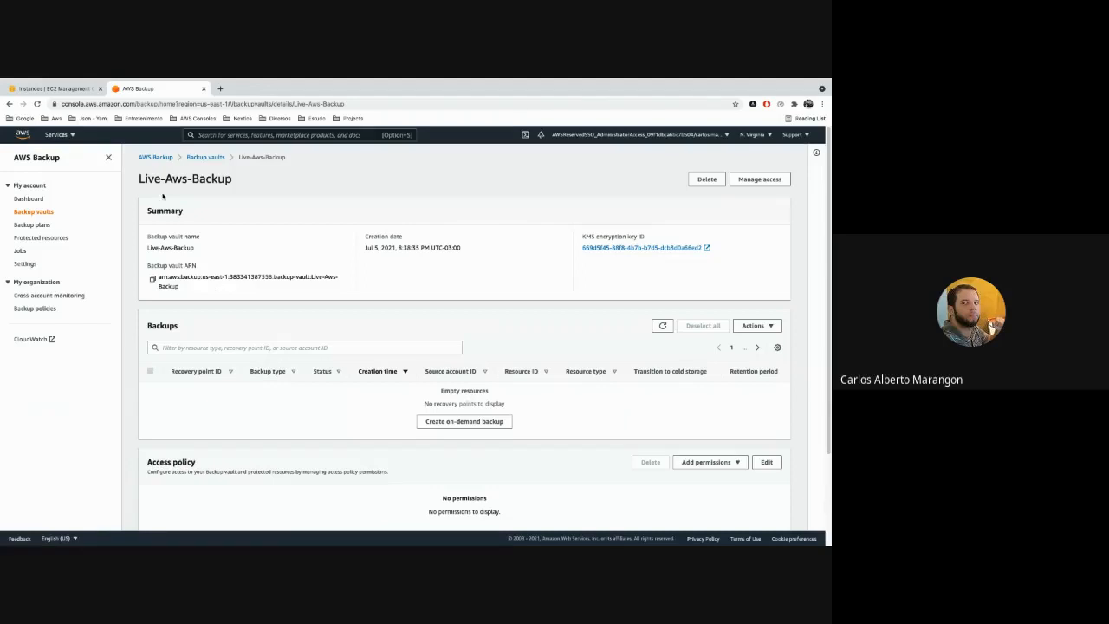
{"action": "left_click", "coordinate": [205, 156]}
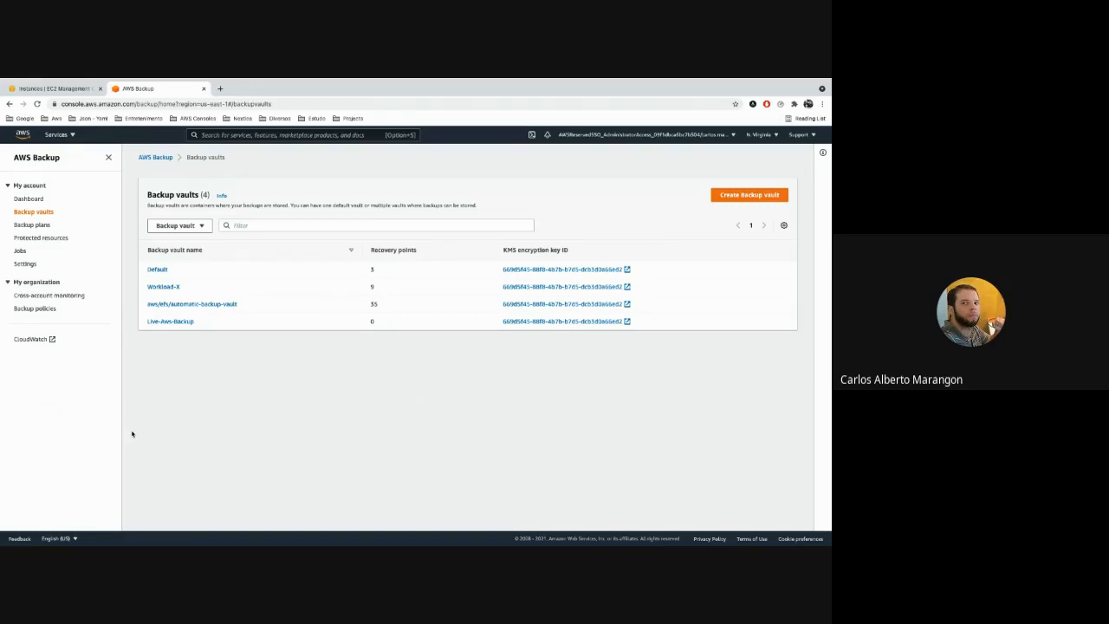
Recheck the backup jobs, and reload the backup vaults page, dismissing the new console announcement.
{"action": "left_click", "coordinate": [24, 251]}
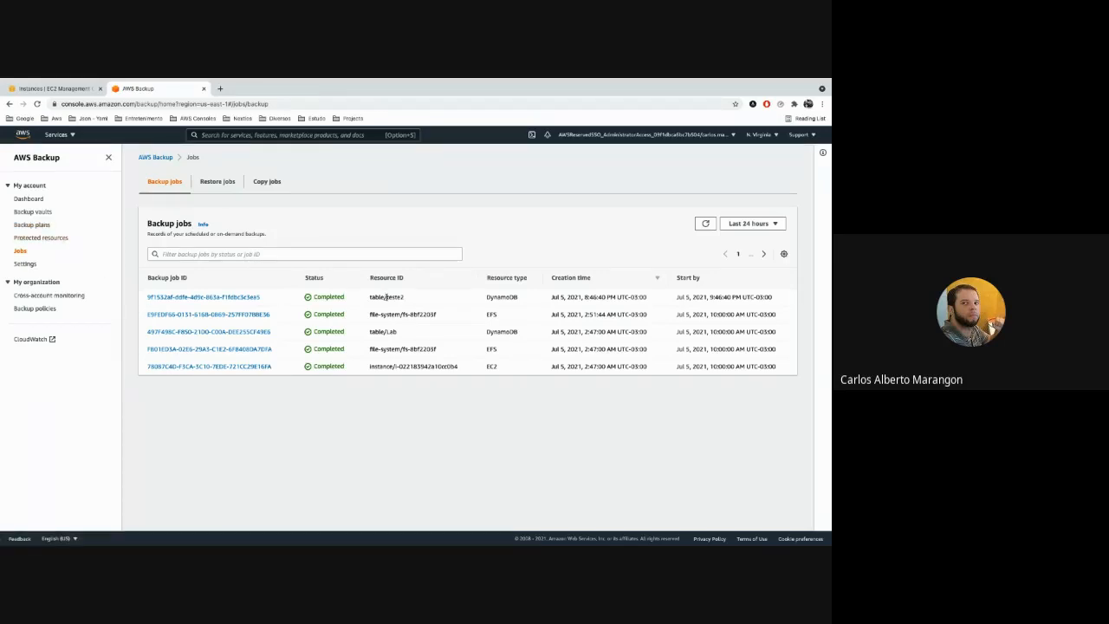
{"action": "left_click", "coordinate": [34, 213]}
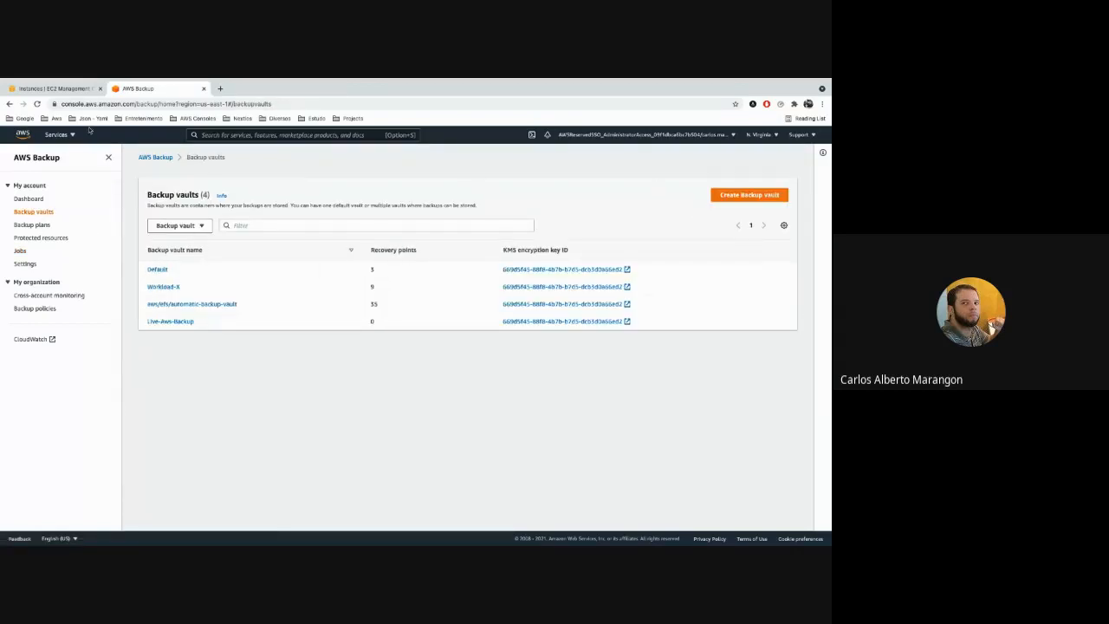
{"action": "left_click", "coordinate": [38, 104]}
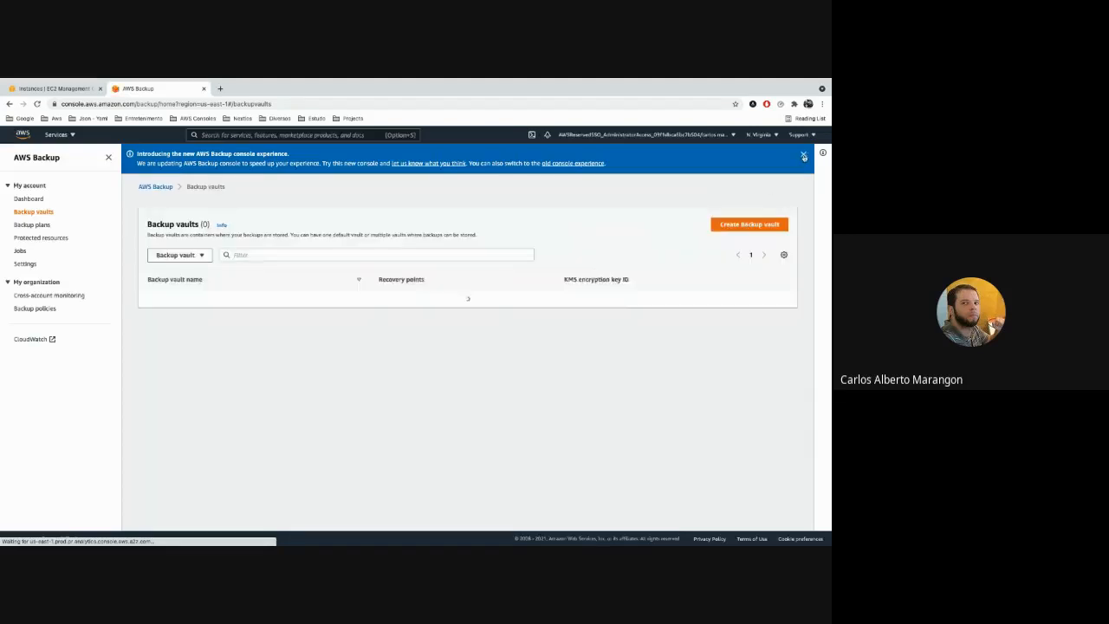
{"action": "left_click", "coordinate": [803, 155]}
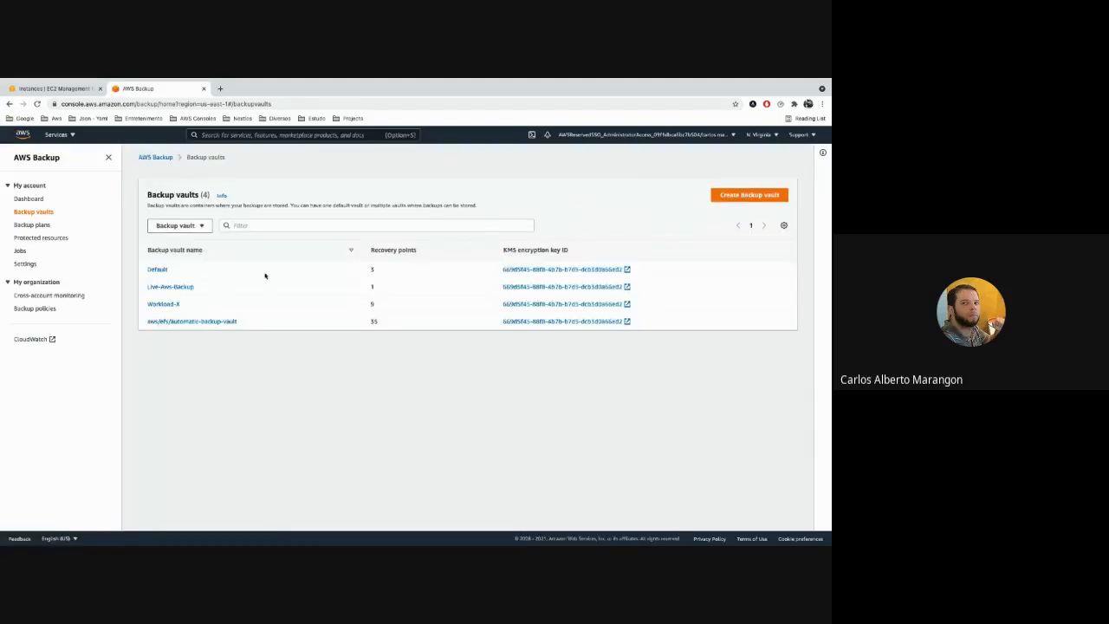
Open the restore form for table teste2's recovery point in the Live-Aws-Backup vault.
{"action": "left_click", "coordinate": [184, 292]}
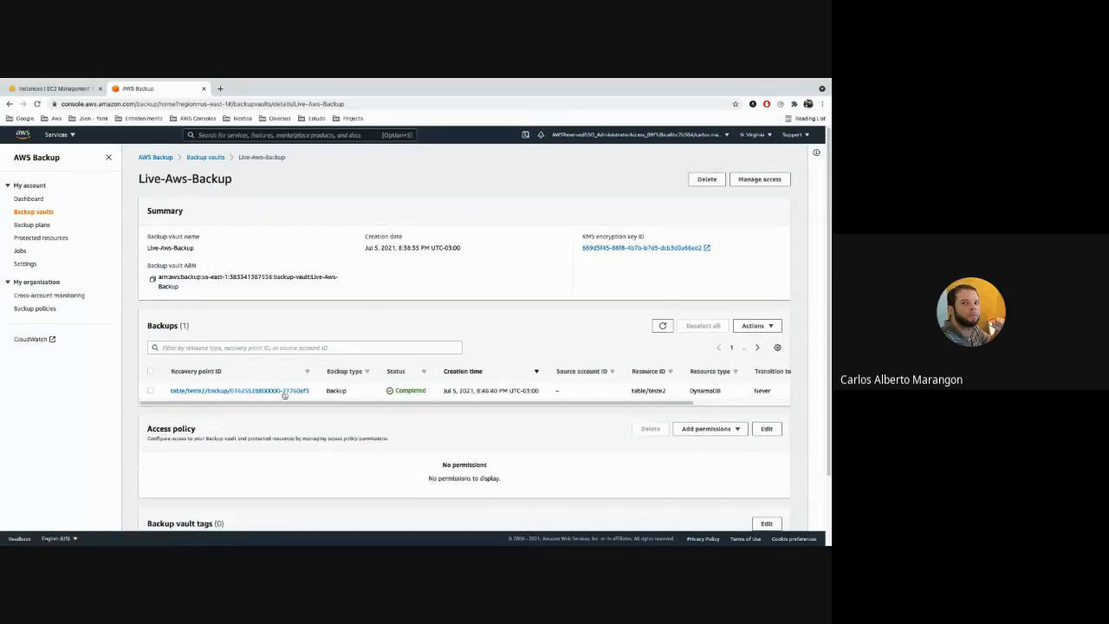
{"action": "left_click", "coordinate": [151, 391]}
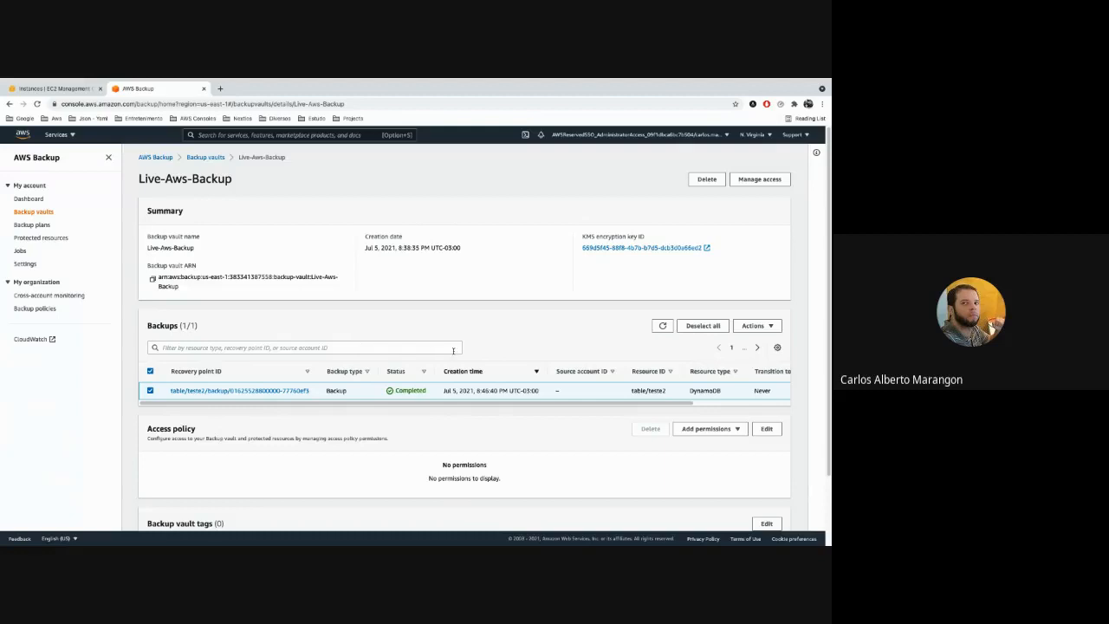
{"action": "scroll", "coordinate": [519, 351], "scroll_direction": "down", "scroll_amount": 2}
{"action": "scroll", "coordinate": [618, 344], "scroll_direction": "up", "scroll_amount": 2}
{"action": "left_click", "coordinate": [750, 326]}
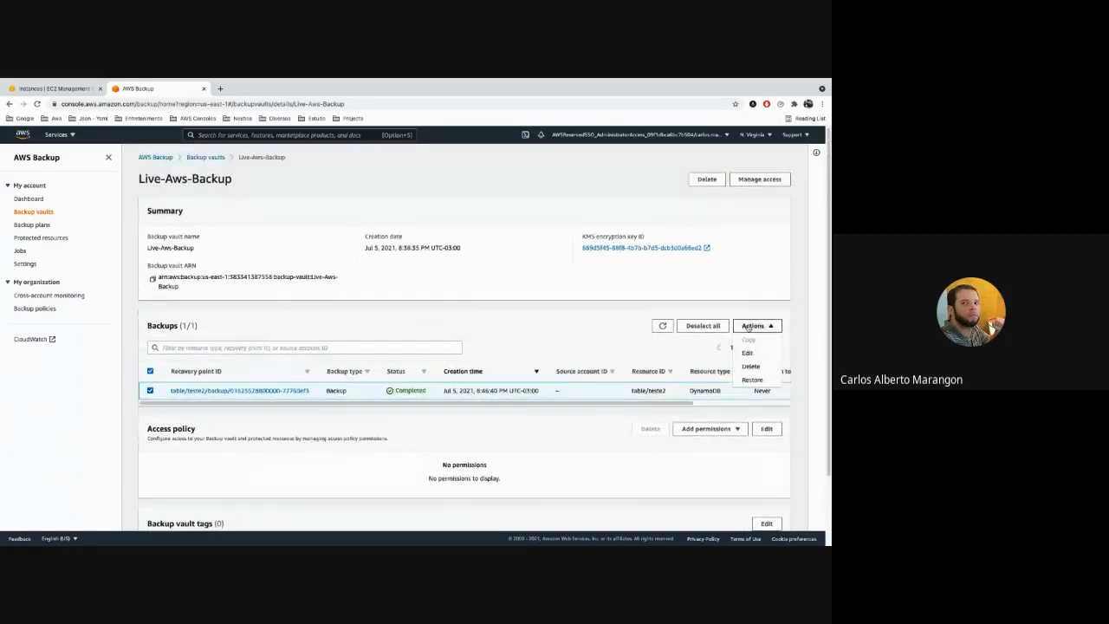
{"action": "left_click", "coordinate": [754, 380]}
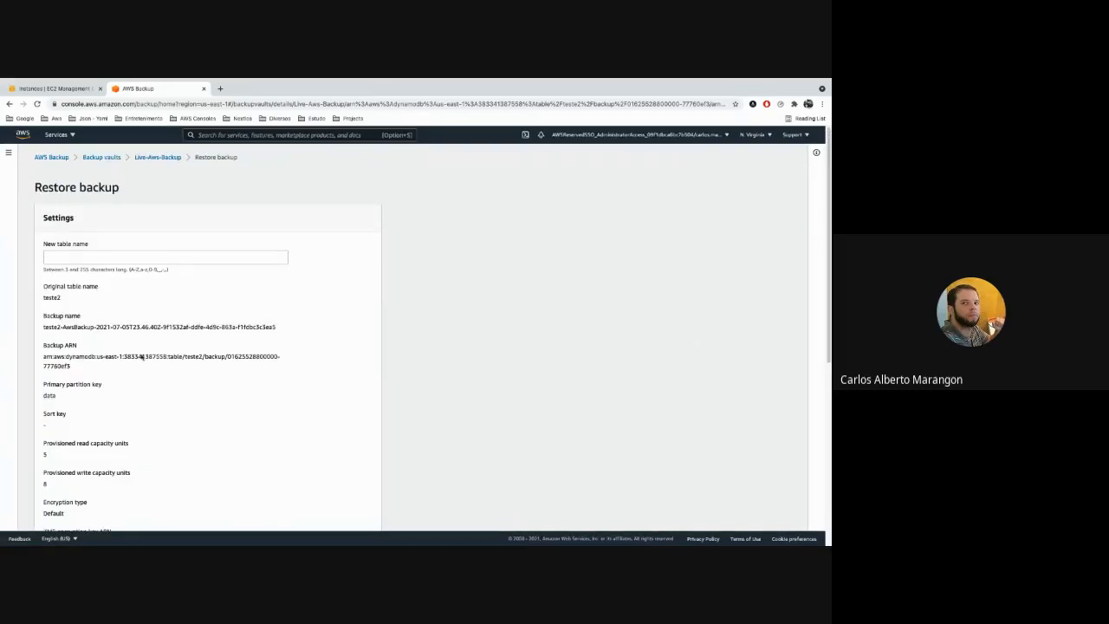
Review the DynamoDB restore settings, indexes and restore role, and return to the Live-Aws-Backup vault without restoring.
{"action": "scroll", "coordinate": [69, 269], "scroll_direction": "down", "scroll_amount": 1}
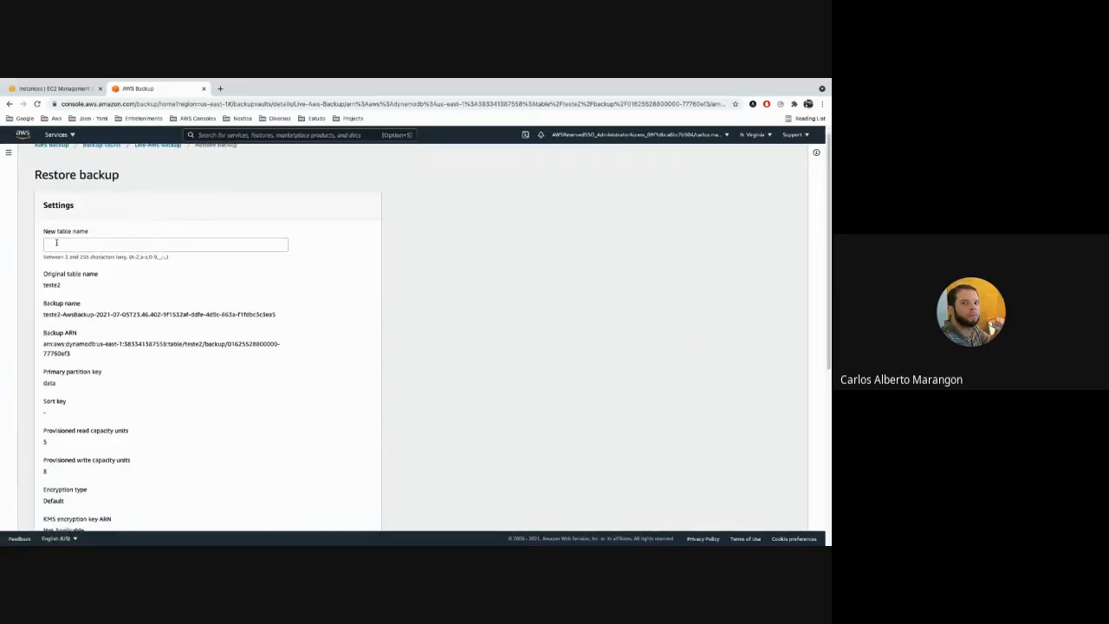
{"action": "left_click", "coordinate": [50, 234]}
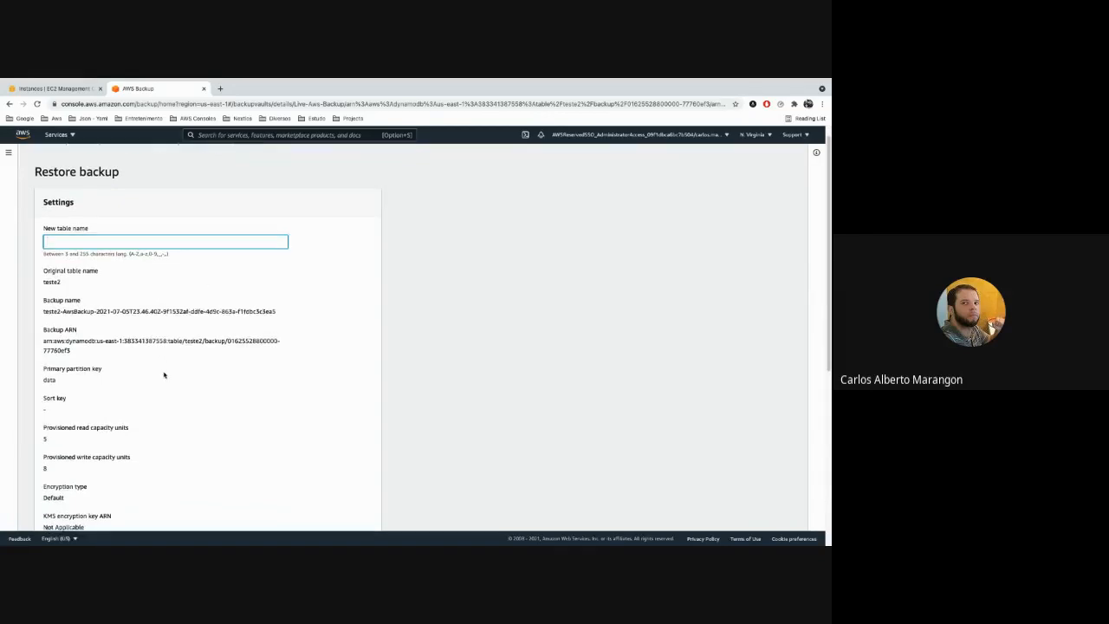
{"action": "scroll", "coordinate": [164, 372], "scroll_direction": "down", "scroll_amount": 5}
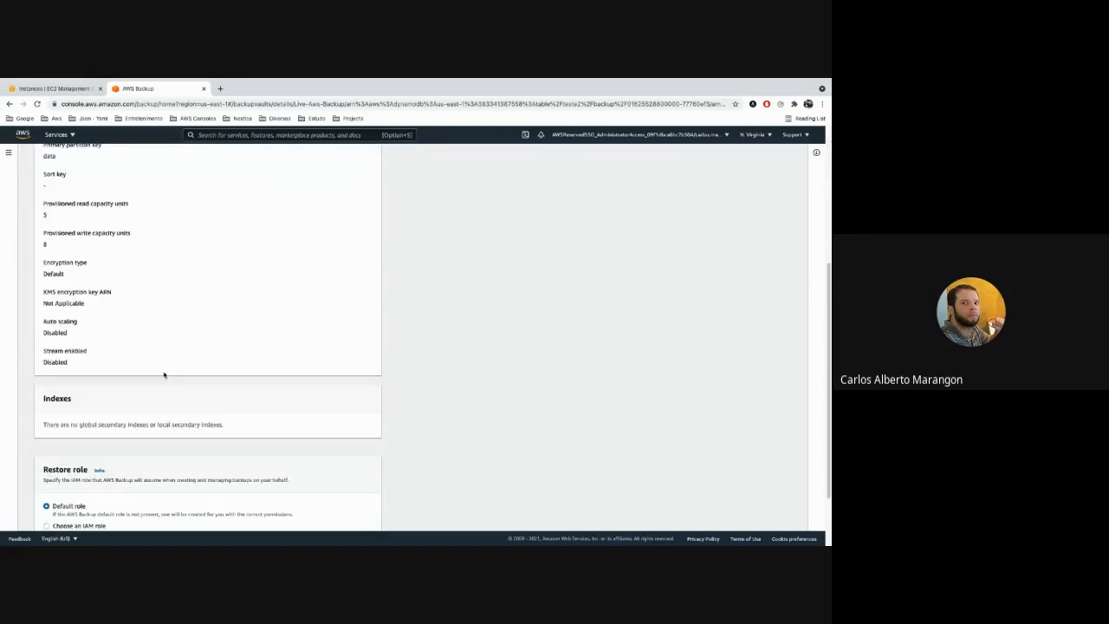
{"action": "scroll", "coordinate": [164, 374], "scroll_direction": "up", "scroll_amount": 5}
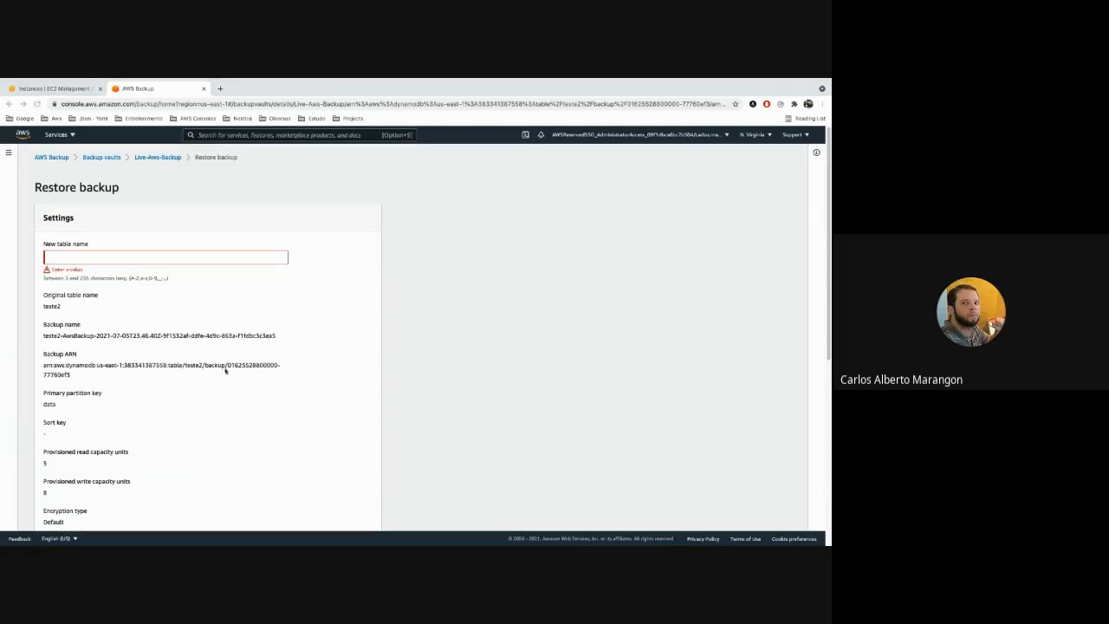
{"action": "scroll", "coordinate": [193, 352], "scroll_direction": "down", "scroll_amount": 1}
{"action": "scroll", "coordinate": [192, 352], "scroll_direction": "down", "scroll_amount": 4}
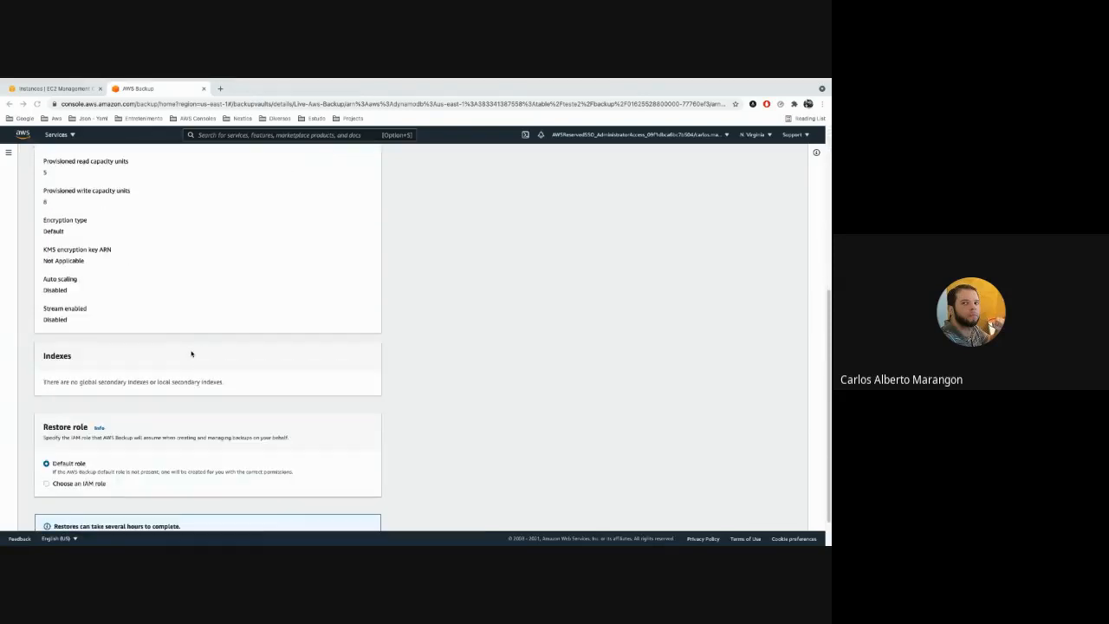
{"action": "scroll", "coordinate": [191, 353], "scroll_direction": "up", "scroll_amount": 4}
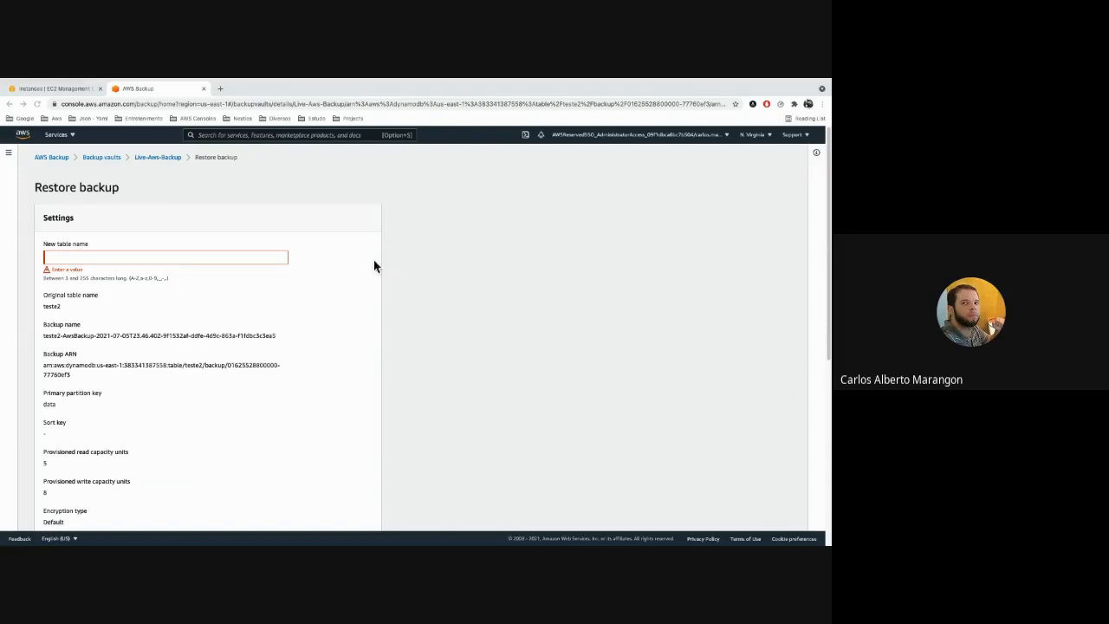
{"action": "left_click", "coordinate": [158, 158]}
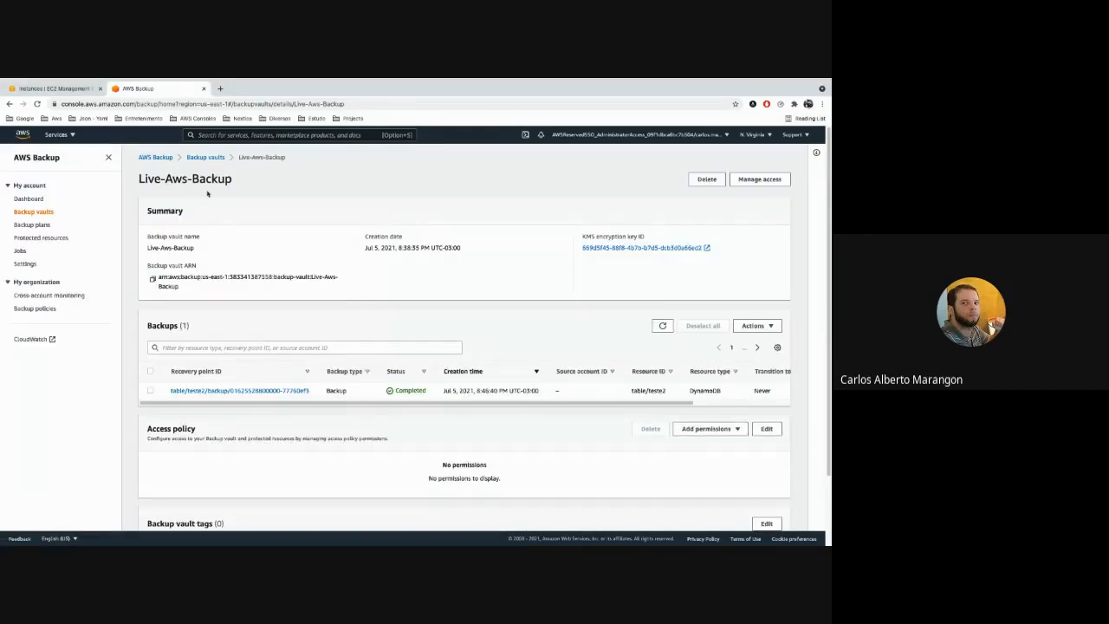
Switch to the EC2 console and compare the mmti instance's state with the recovery points in the Live-Aws-Backup vault.
{"action": "left_click", "coordinate": [56, 88]}
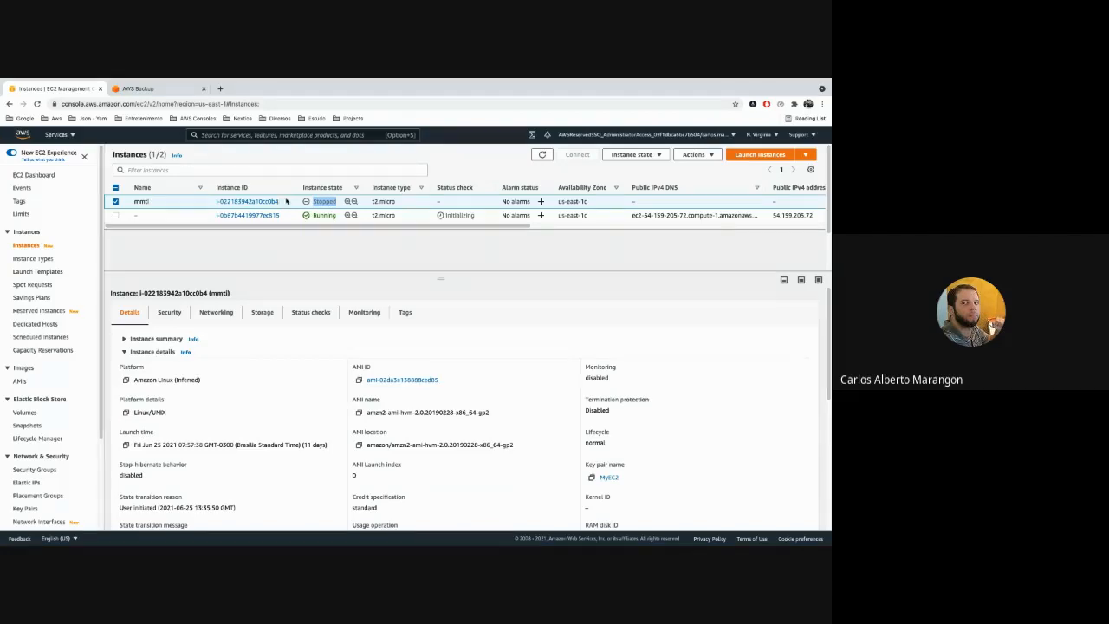
{"action": "left_click", "coordinate": [323, 201]}
{"action": "left_click", "coordinate": [172, 89]}
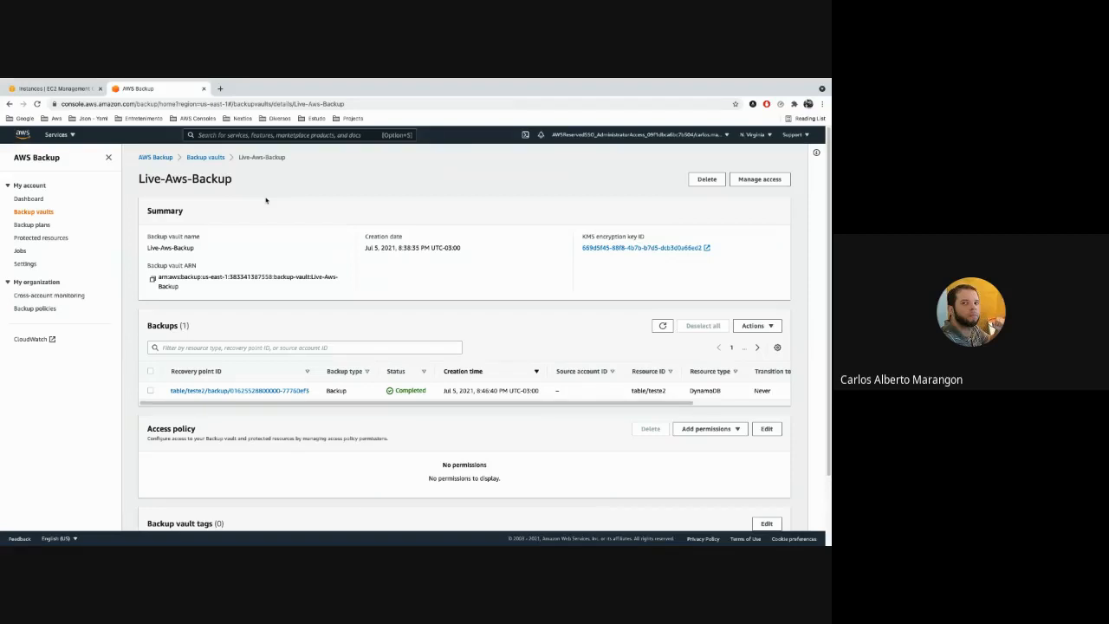
{"action": "left_click", "coordinate": [76, 90]}
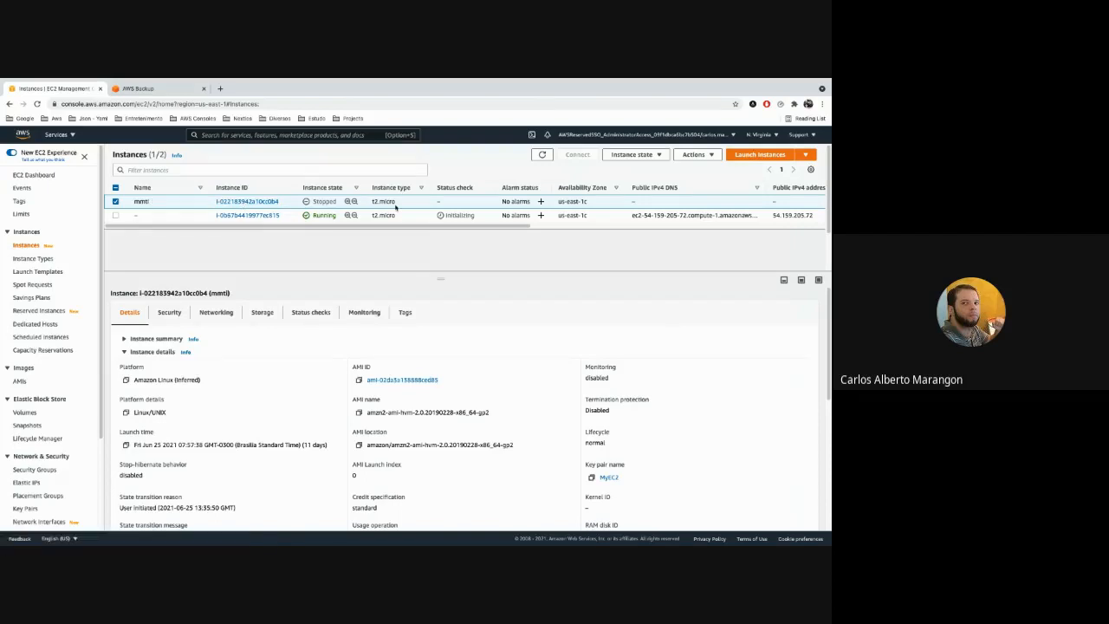
In AWS Backup, start a resource assignment for the Live plan by Resource ID with type EBS, and list the selectable volumes.
{"action": "left_click", "coordinate": [143, 88]}
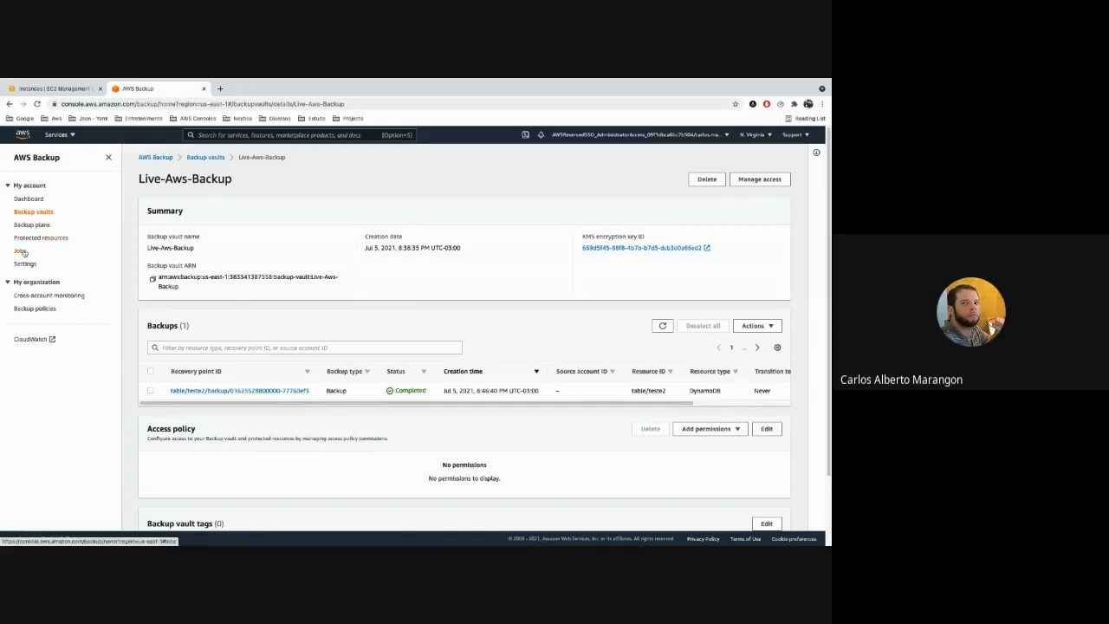
{"action": "left_click", "coordinate": [32, 224]}
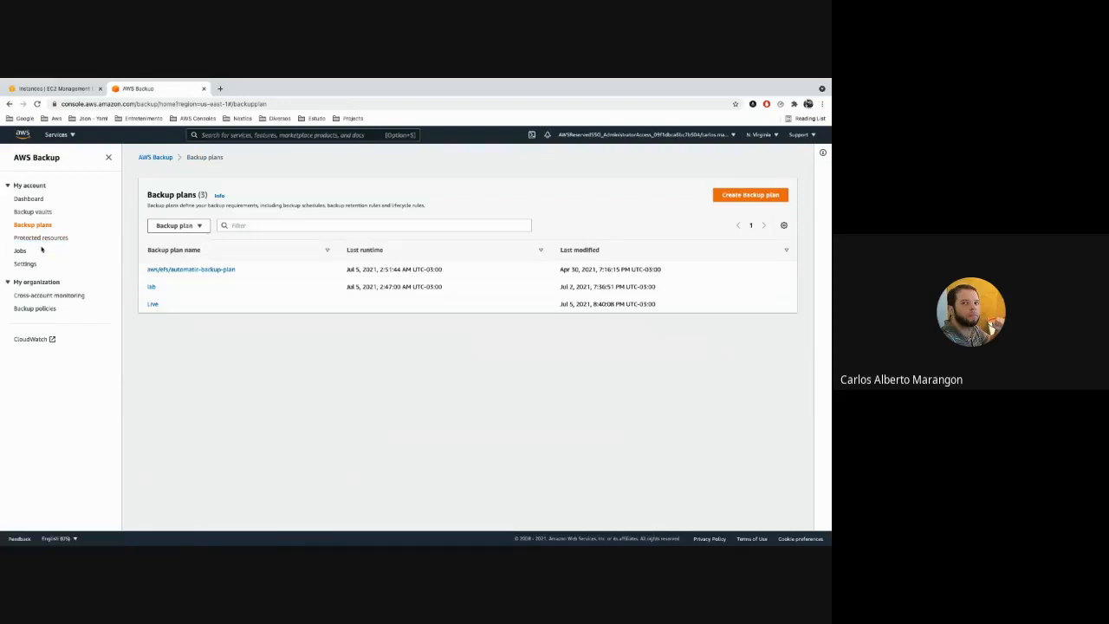
{"action": "left_click", "coordinate": [154, 304]}
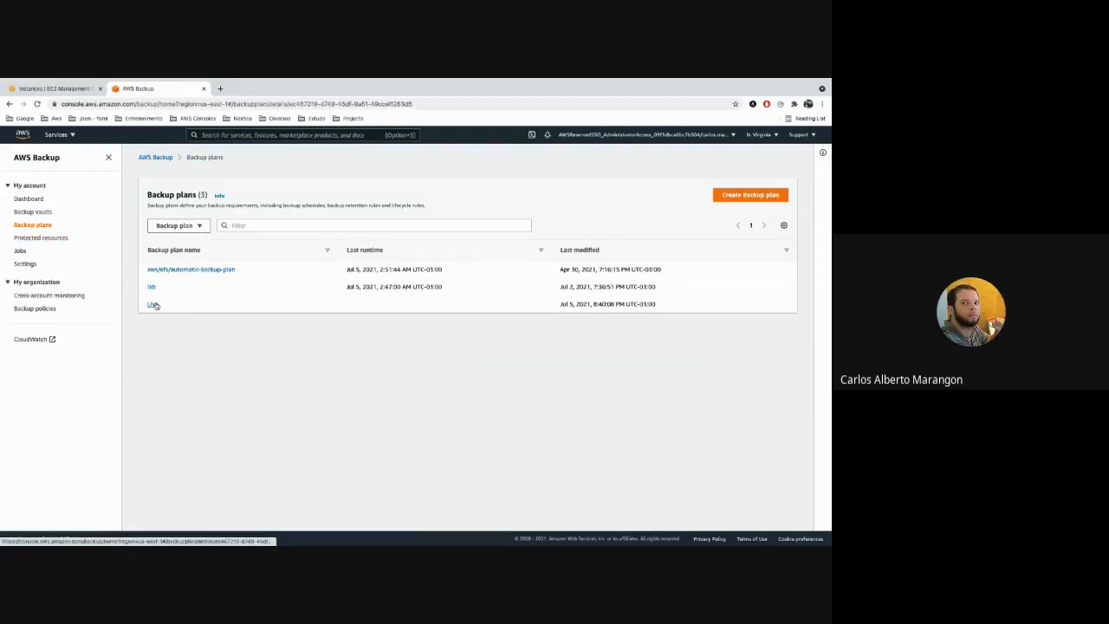
{"action": "scroll", "coordinate": [754, 392], "scroll_direction": "down", "scroll_amount": 1}
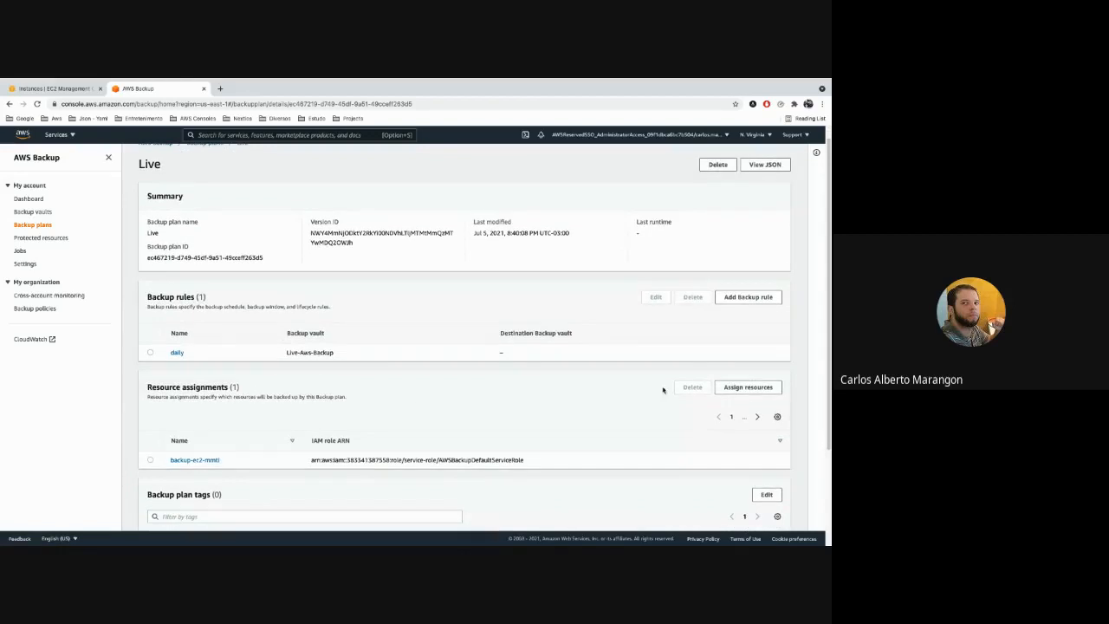
{"action": "left_click", "coordinate": [747, 387]}
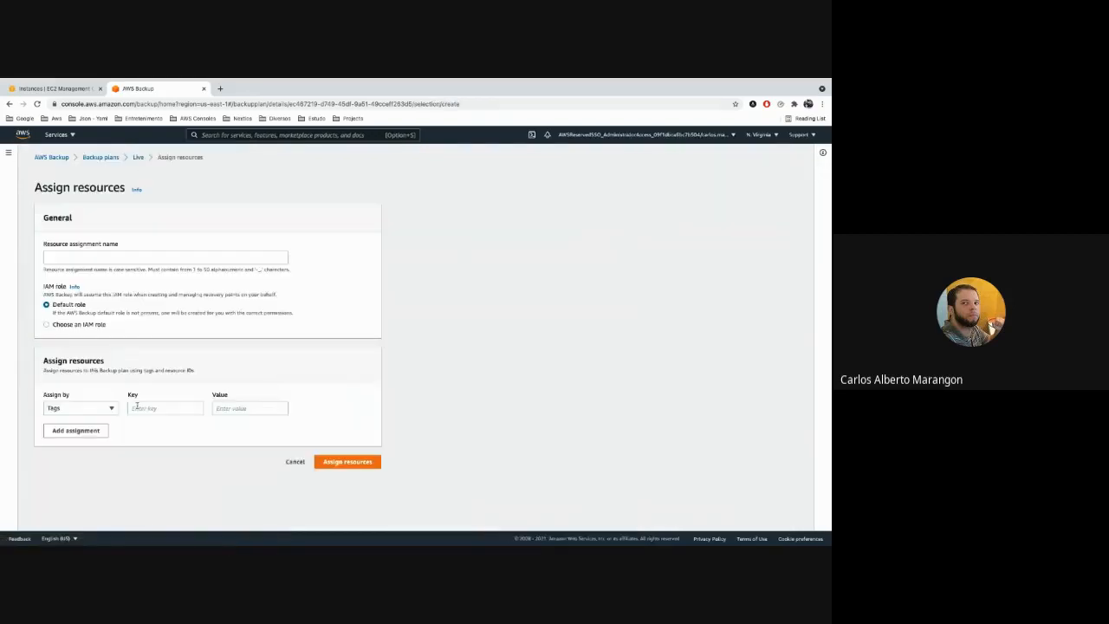
{"action": "left_click", "coordinate": [108, 407]}
{"action": "left_click", "coordinate": [106, 434]}
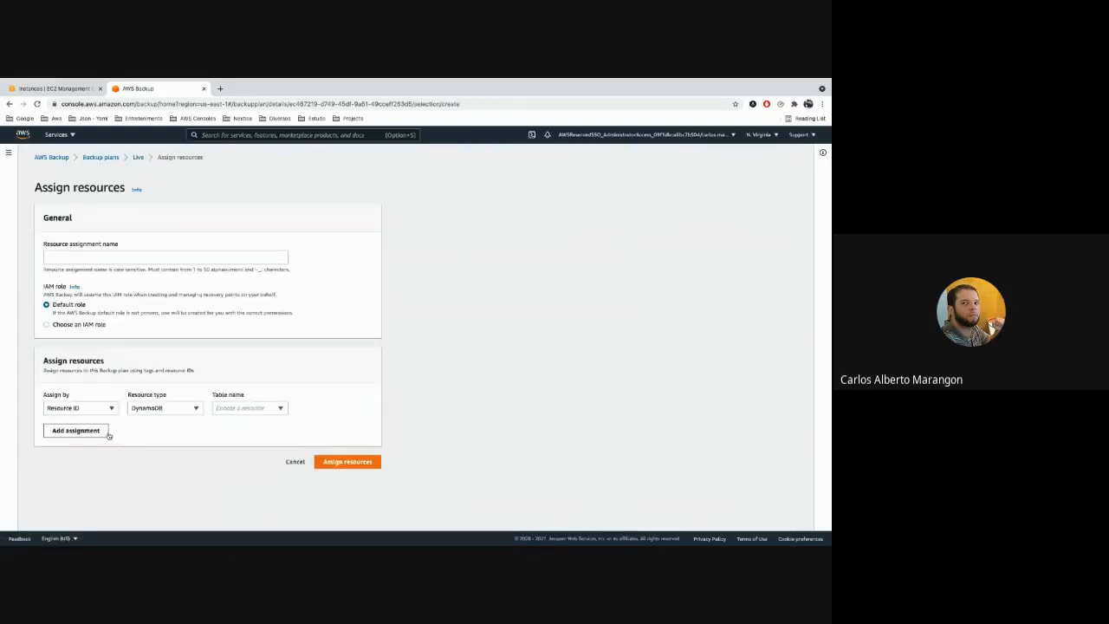
{"action": "left_click", "coordinate": [178, 412]}
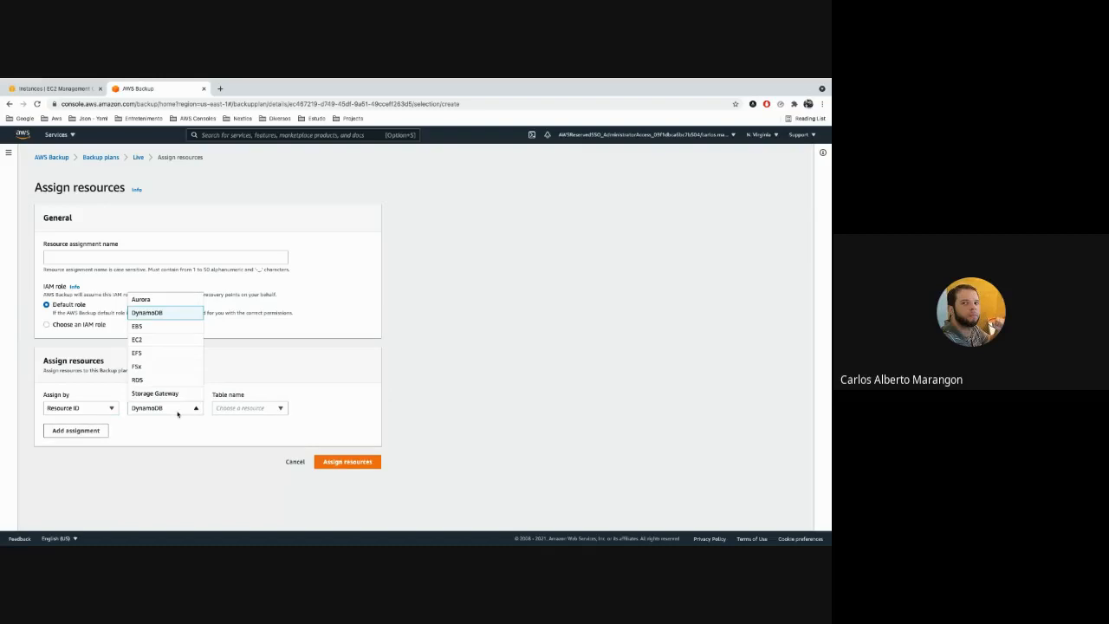
{"action": "left_click", "coordinate": [151, 326]}
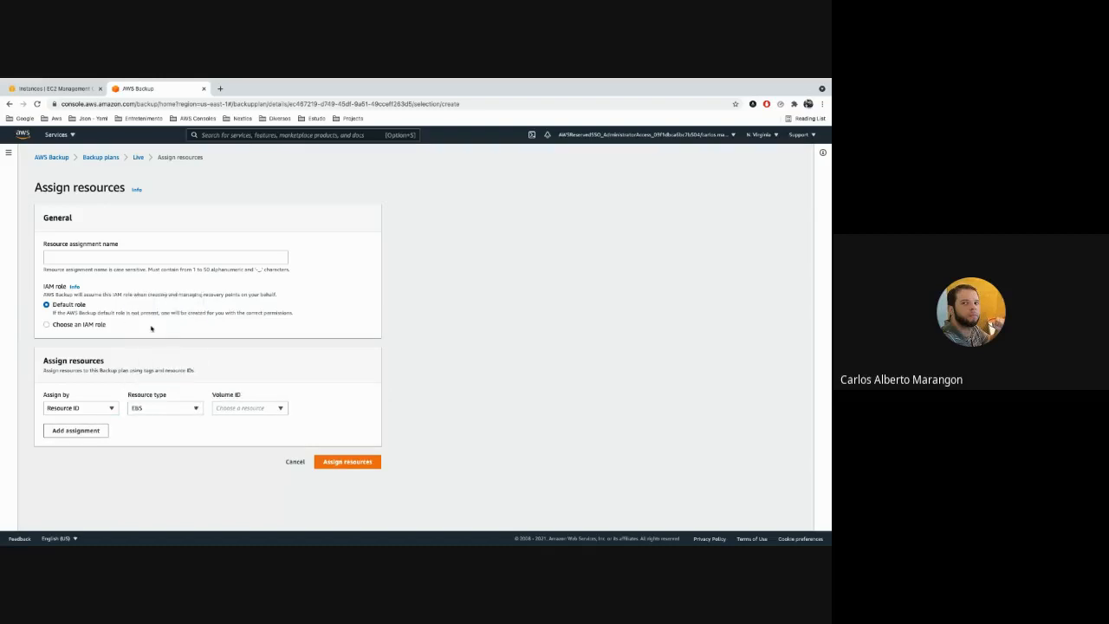
{"action": "left_click", "coordinate": [237, 412]}
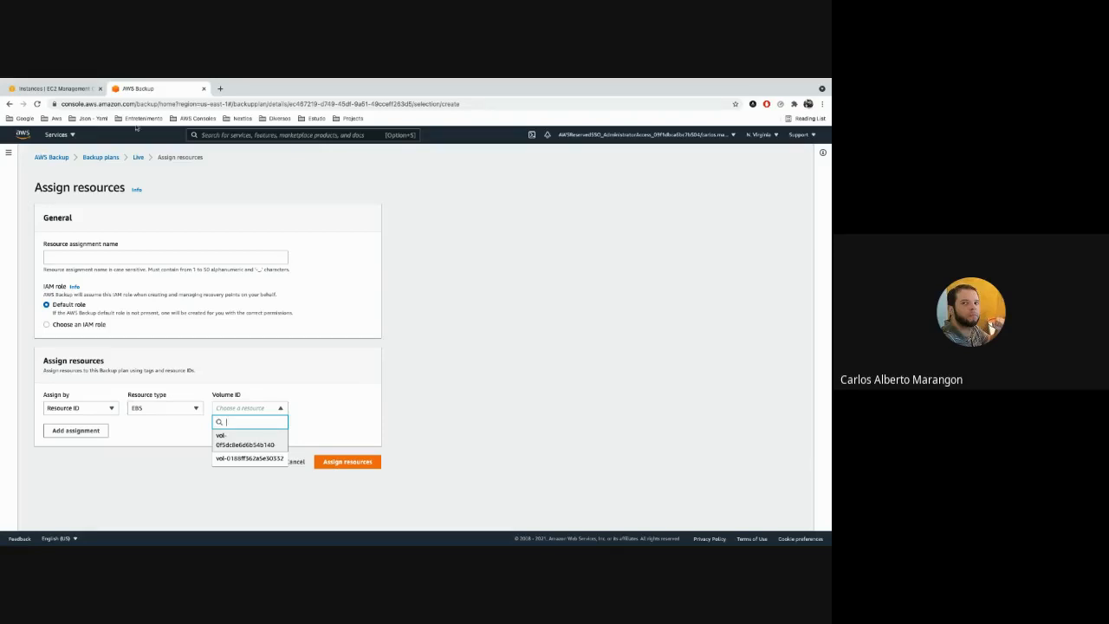
Inspect the full volume IDs in the EC2 volumes list, and return to AWS Backup to cancel the resource assignment.
{"action": "left_click", "coordinate": [57, 88]}
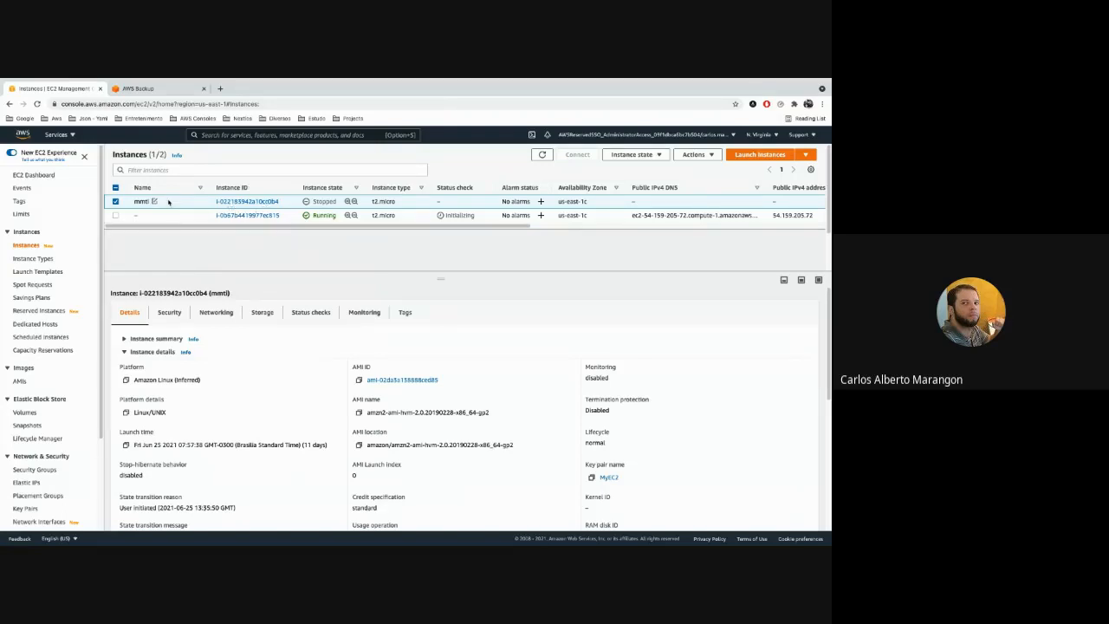
{"action": "left_click", "coordinate": [26, 414]}
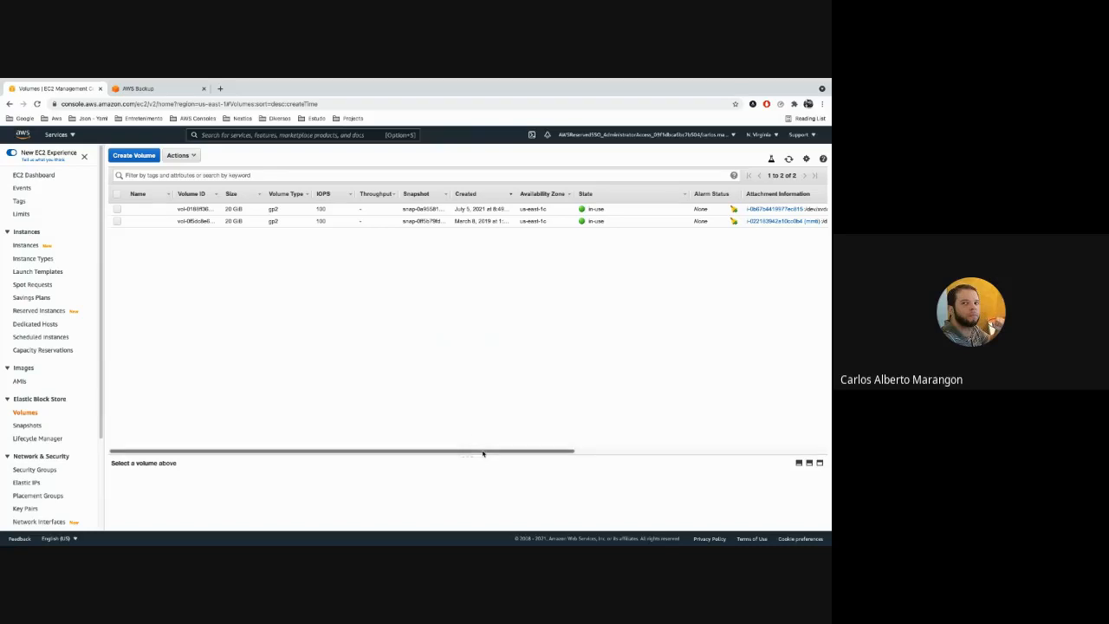
{"action": "left_click", "coordinate": [221, 196]}
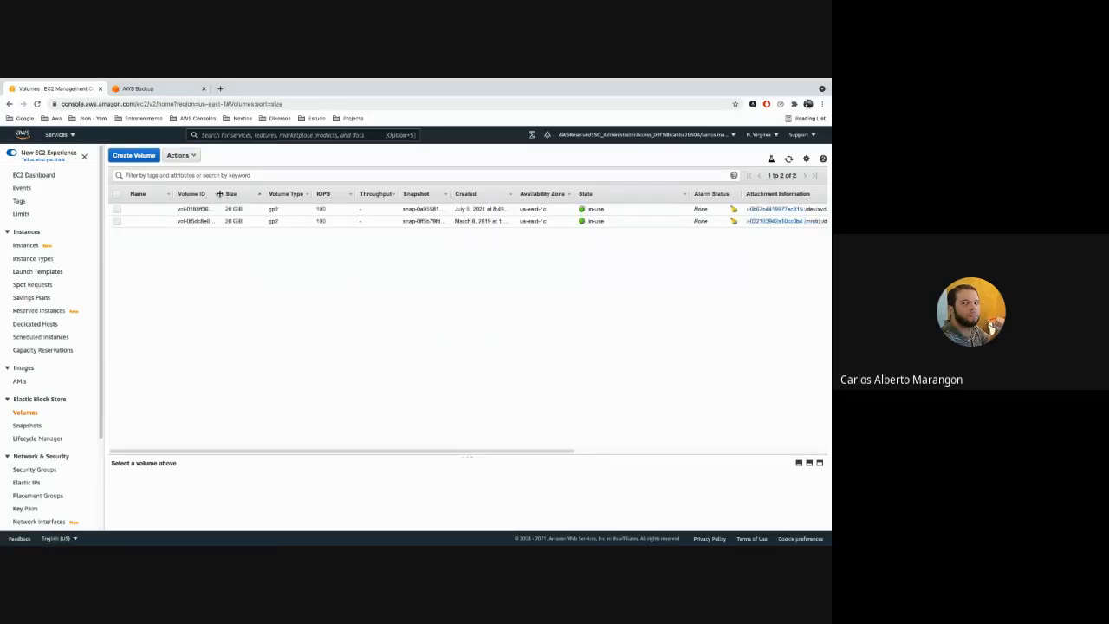
{"action": "left_click_drag", "start_coordinate": [219, 194], "coordinate": [260, 194]}
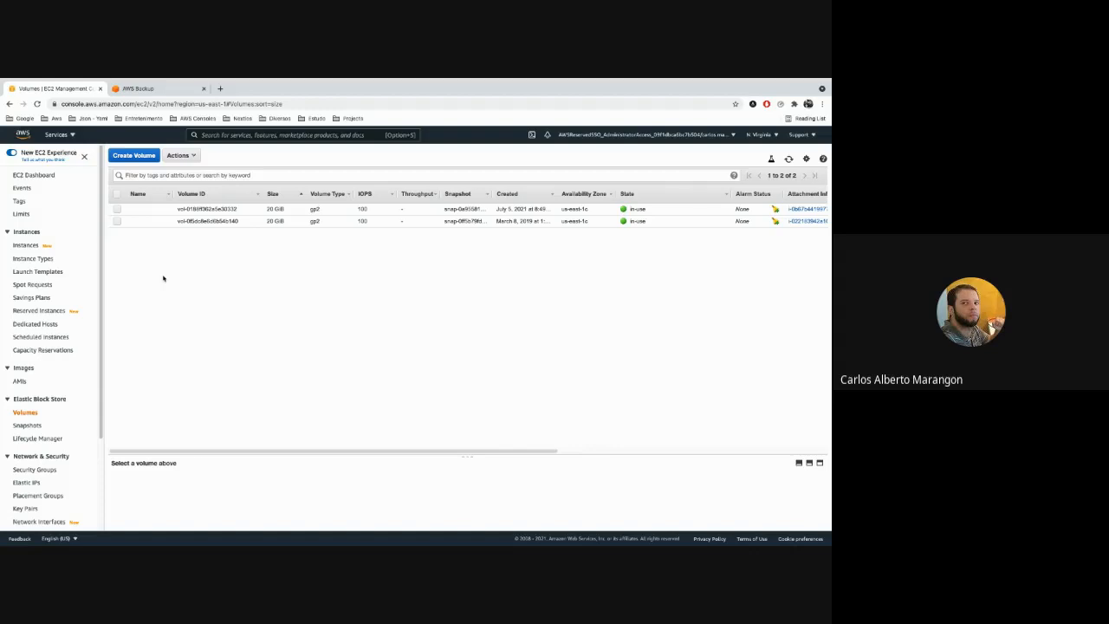
{"action": "left_click", "coordinate": [147, 89]}
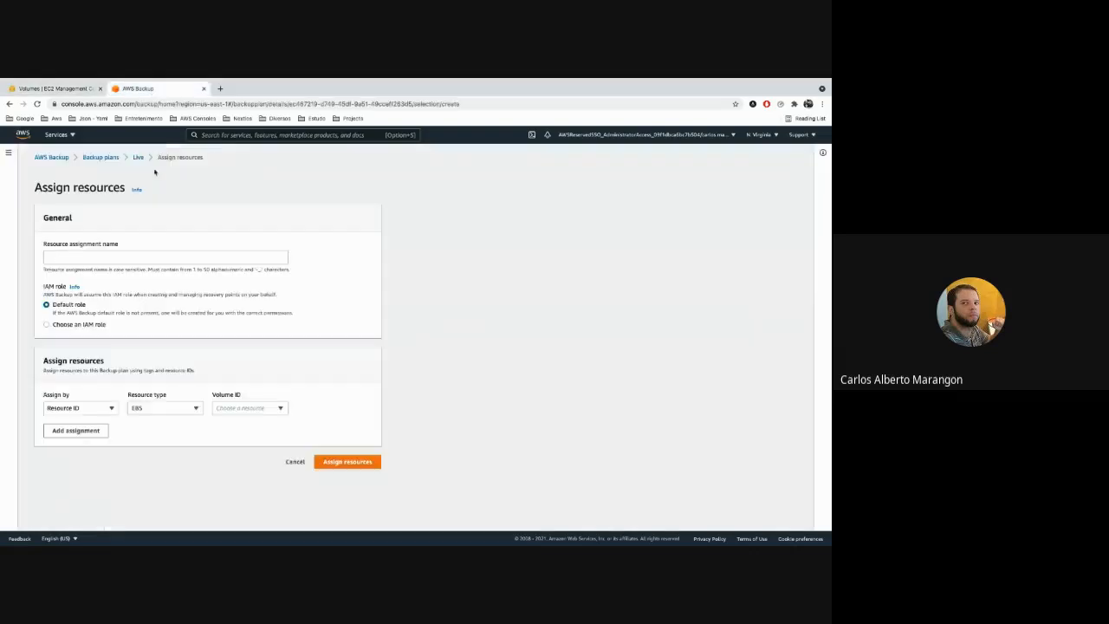
{"action": "left_click", "coordinate": [294, 461]}
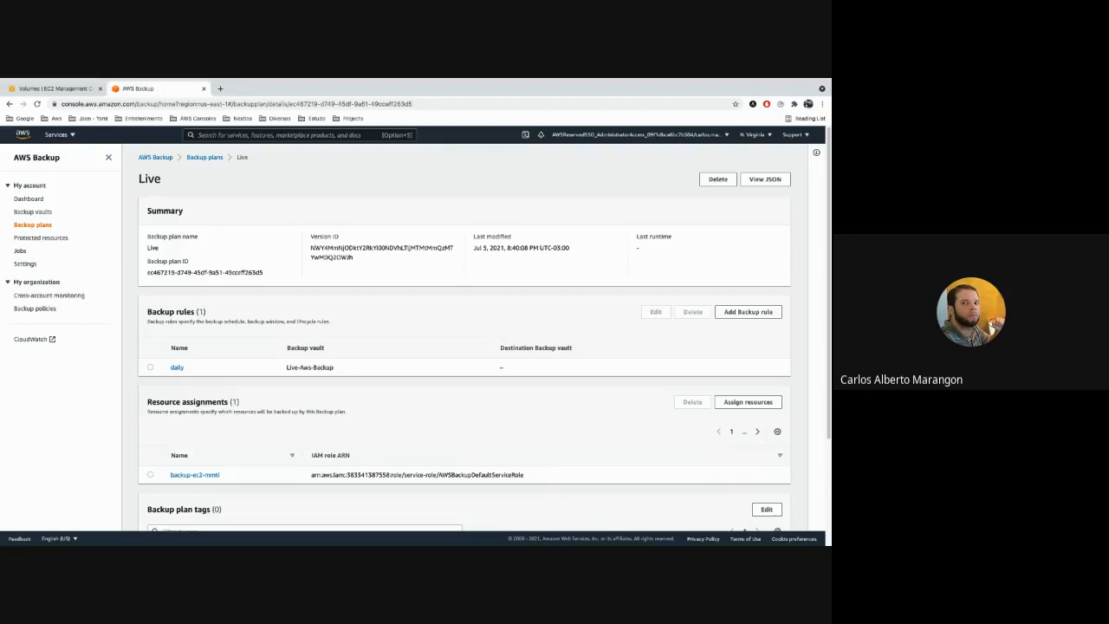
In the EC2 console, examine the AMIs created by AWS Backup for mmti, including their names and creation dates.
{"action": "left_click", "coordinate": [60, 90]}
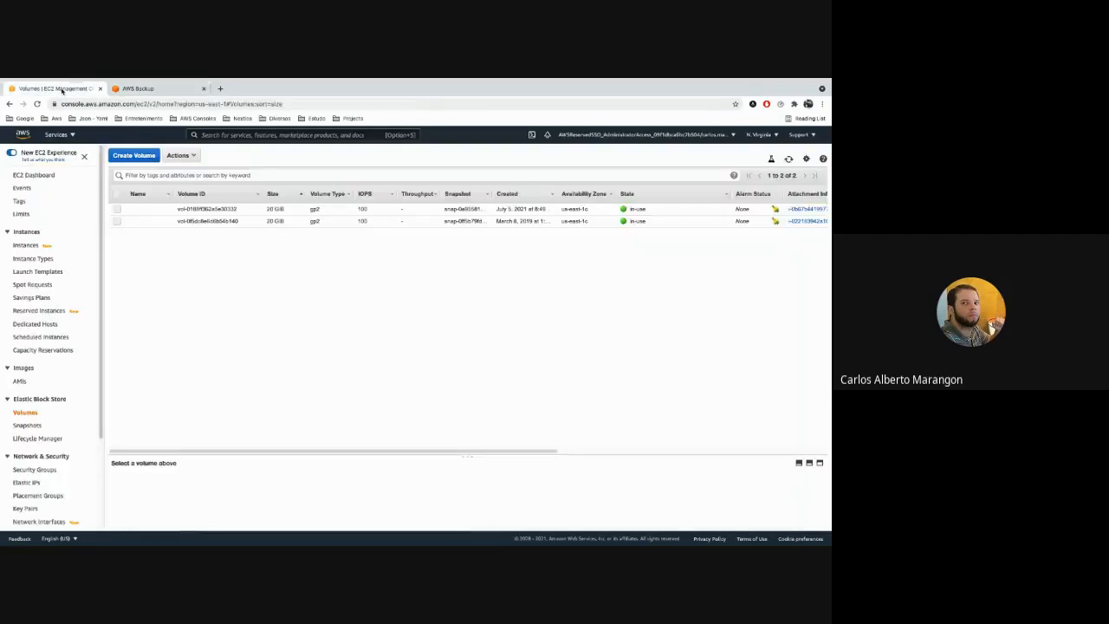
{"action": "left_click", "coordinate": [20, 383]}
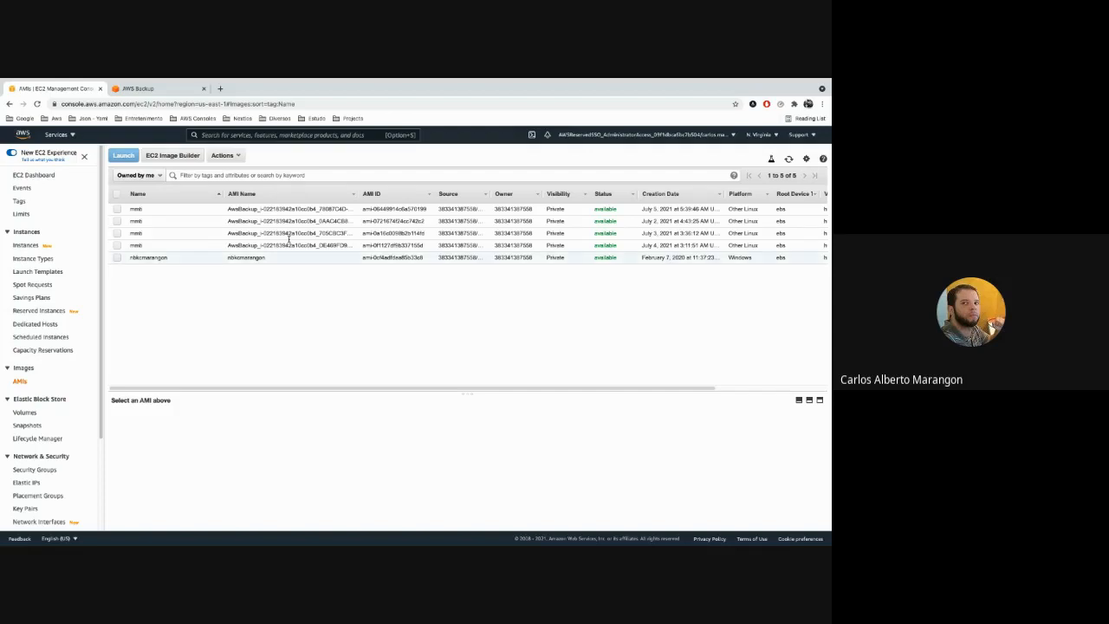
{"action": "left_click", "coordinate": [270, 209]}
{"action": "left_click", "coordinate": [273, 220]}
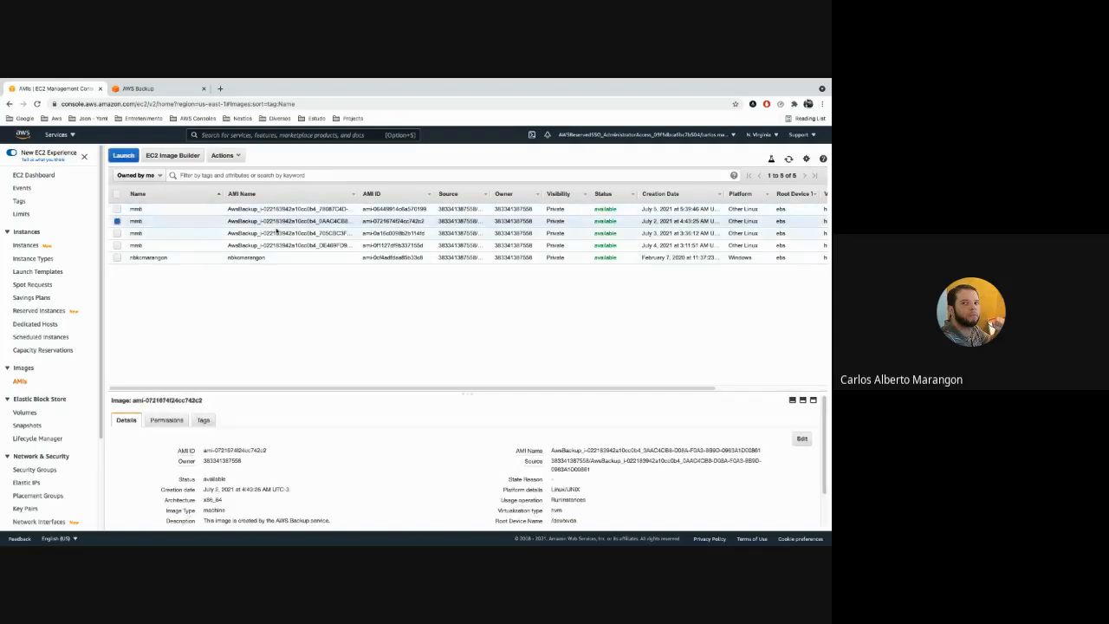
{"action": "left_click", "coordinate": [277, 233]}
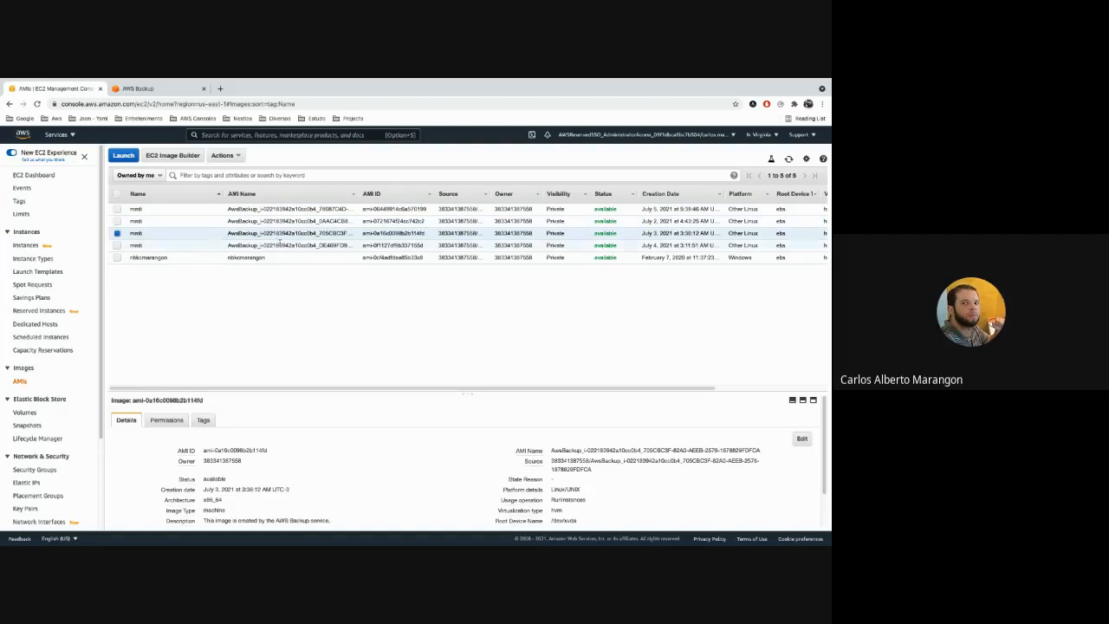
{"action": "left_click", "coordinate": [278, 245]}
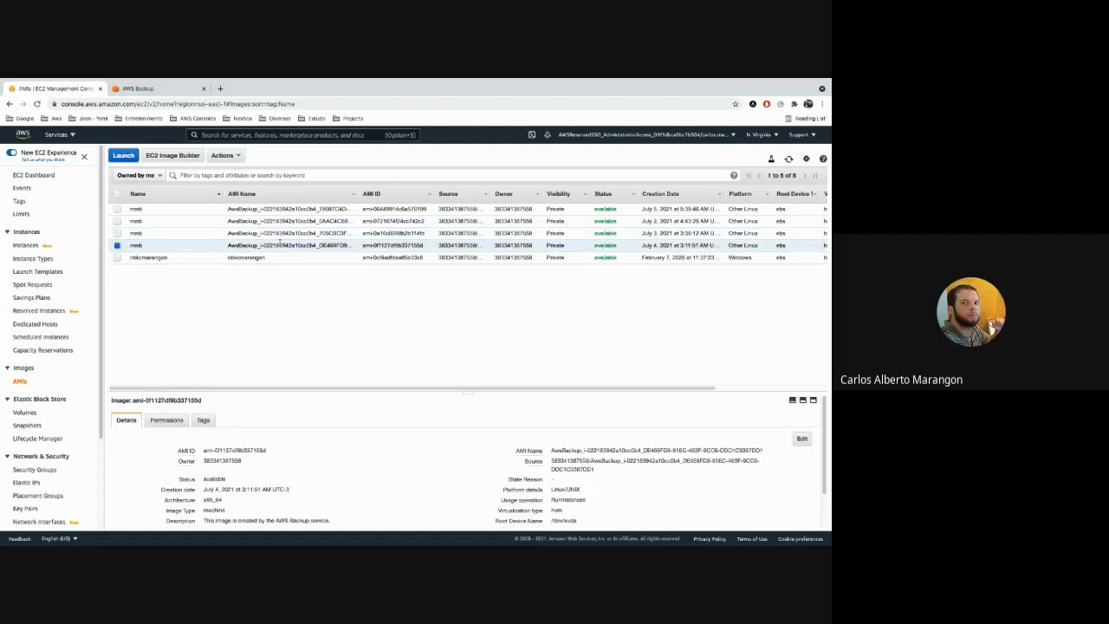
{"action": "left_click_drag", "start_coordinate": [227, 209], "coordinate": [258, 209]}
{"action": "left_click", "coordinate": [259, 209]}
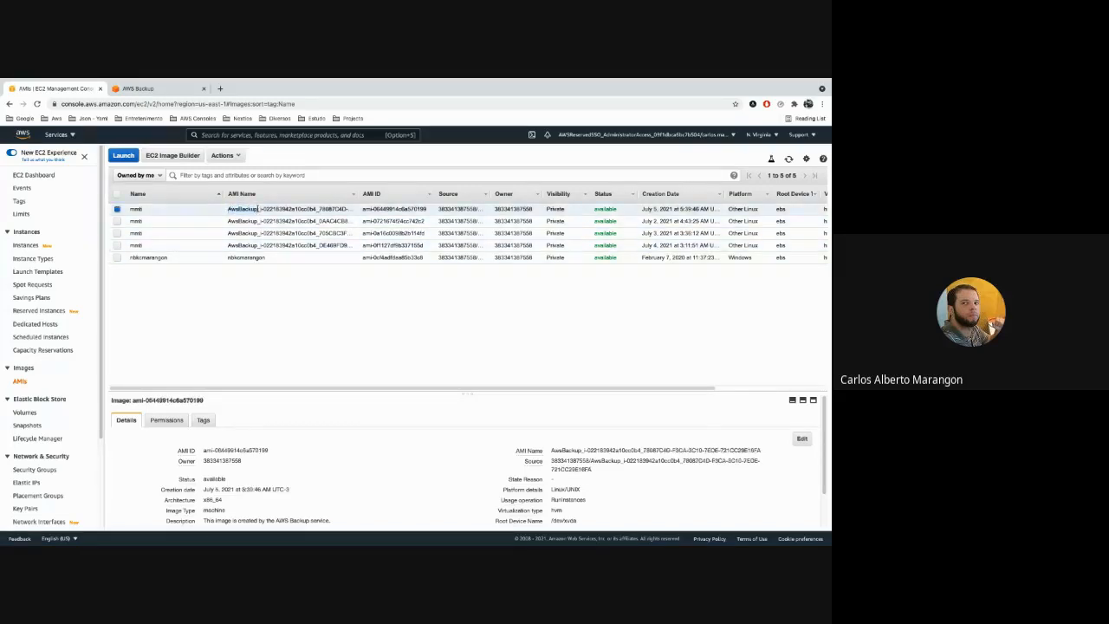
{"action": "left_click_drag", "start_coordinate": [690, 213], "coordinate": [679, 209]}
Examine the EBS snapshots behind the mmti backup images, selecting the July 3 and July 2 snapshots.
{"action": "left_click", "coordinate": [30, 425]}
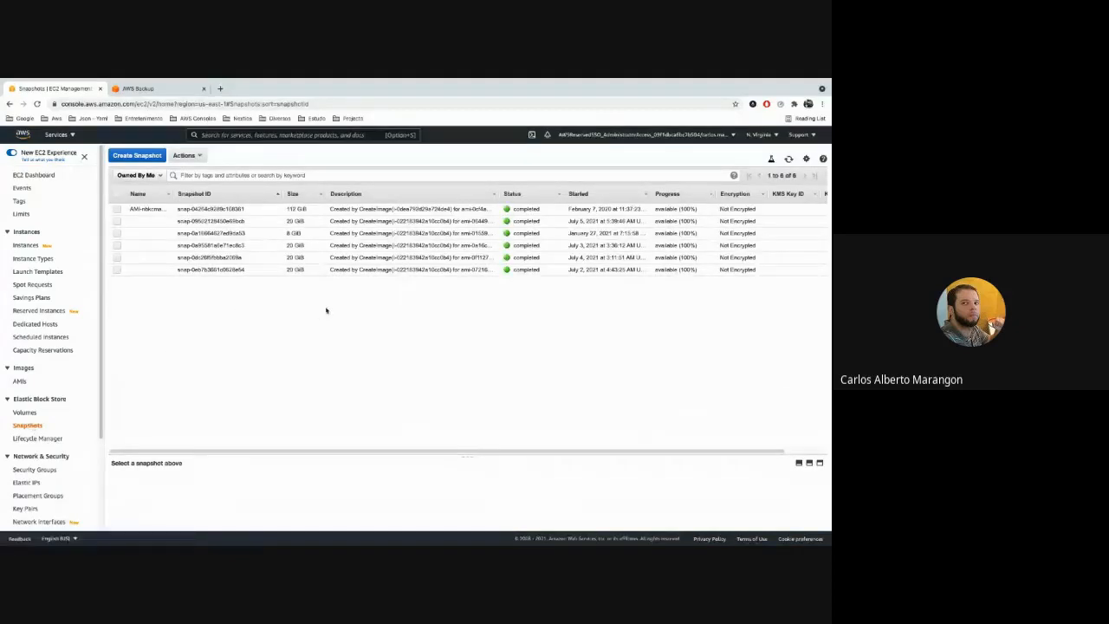
{"action": "left_click", "coordinate": [335, 245]}
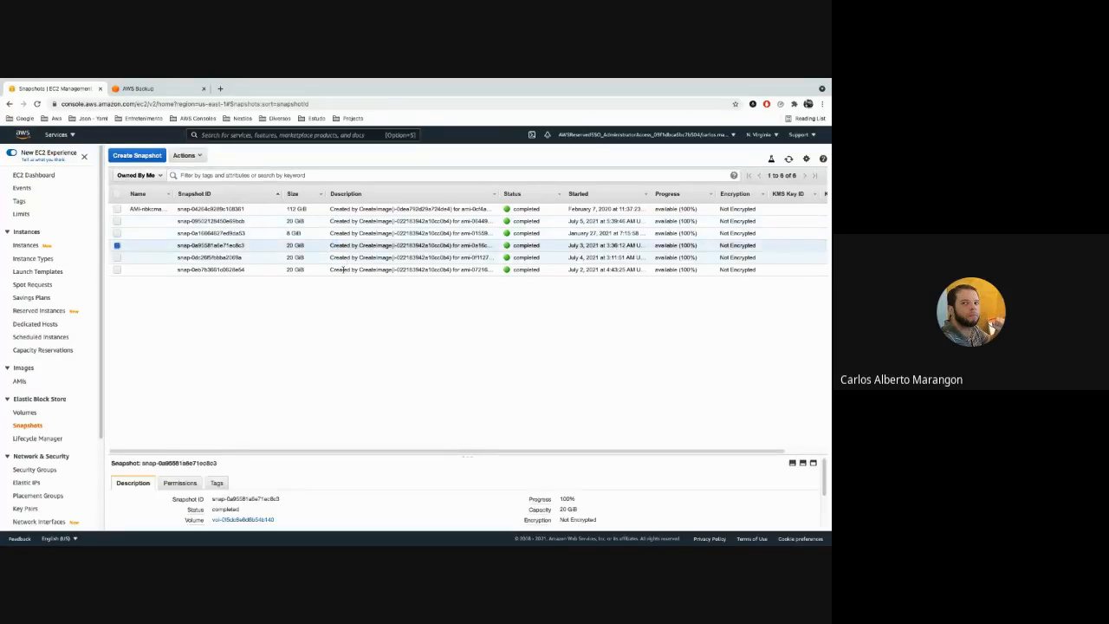
{"action": "left_click", "coordinate": [372, 269]}
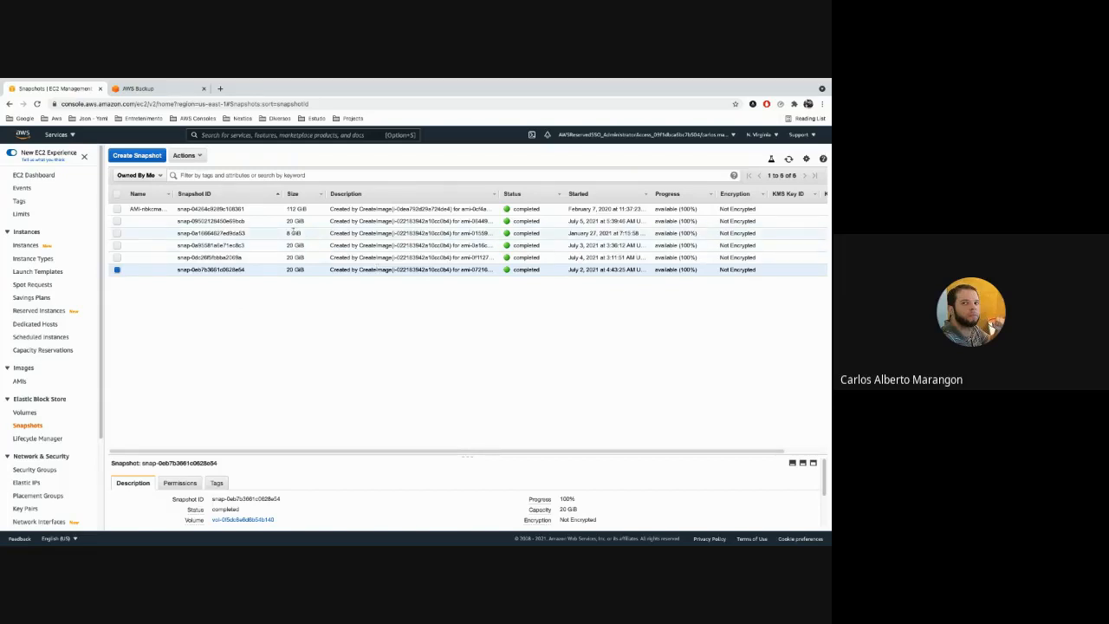
Switch to AWS Backup and view the organization's cross-account monitoring of backup jobs.
{"action": "left_click", "coordinate": [143, 88]}
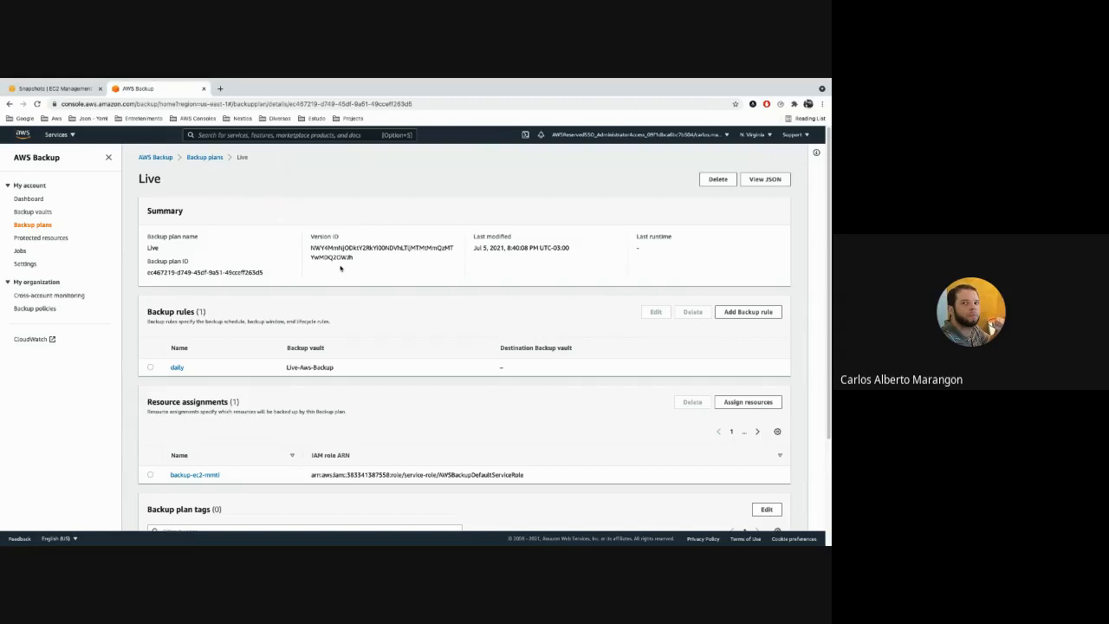
{"action": "left_click", "coordinate": [39, 295]}
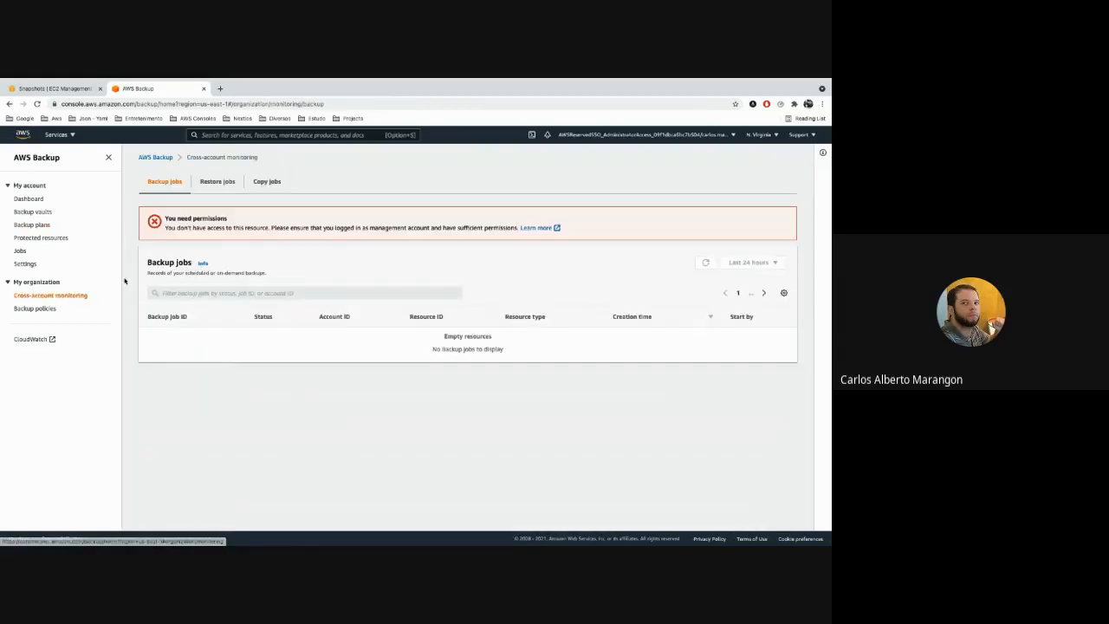